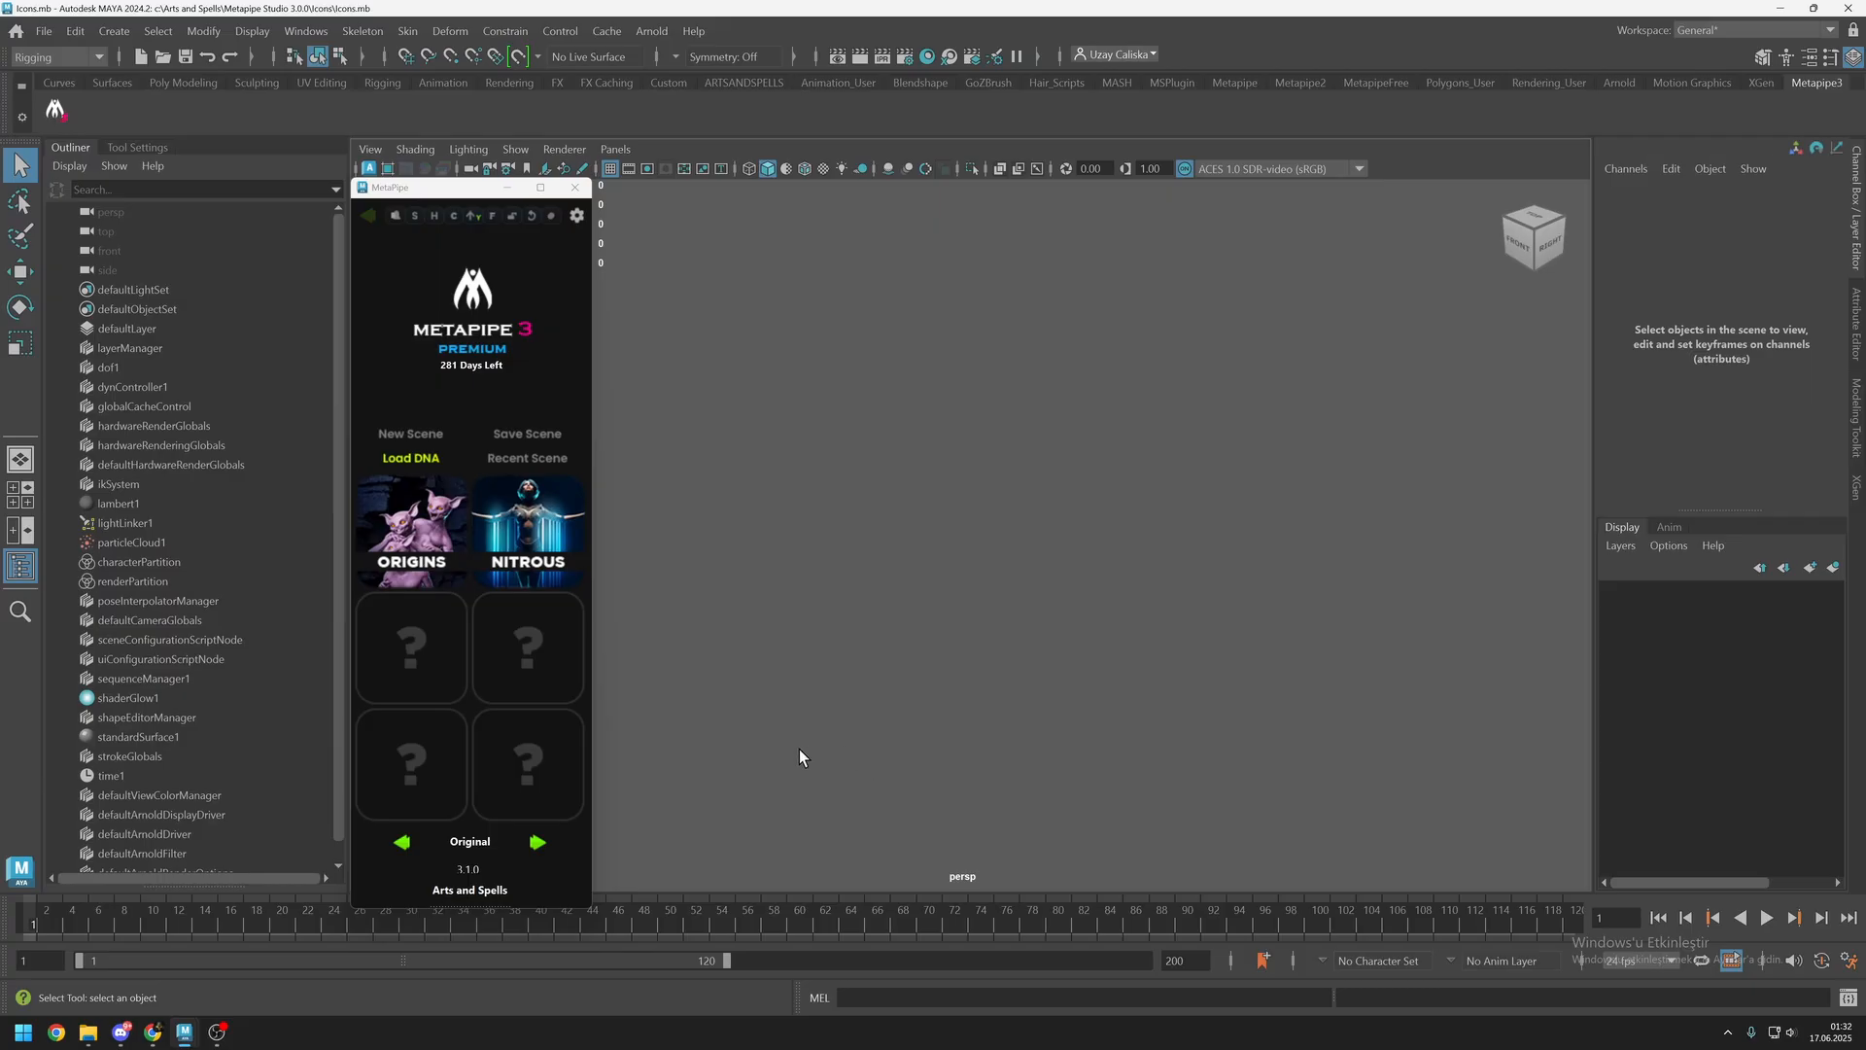
Open the Custom Topo Genetics module and apply the Scanstore custom template and mesh type in its options.
{"action": "left_click", "coordinate": [538, 843]}
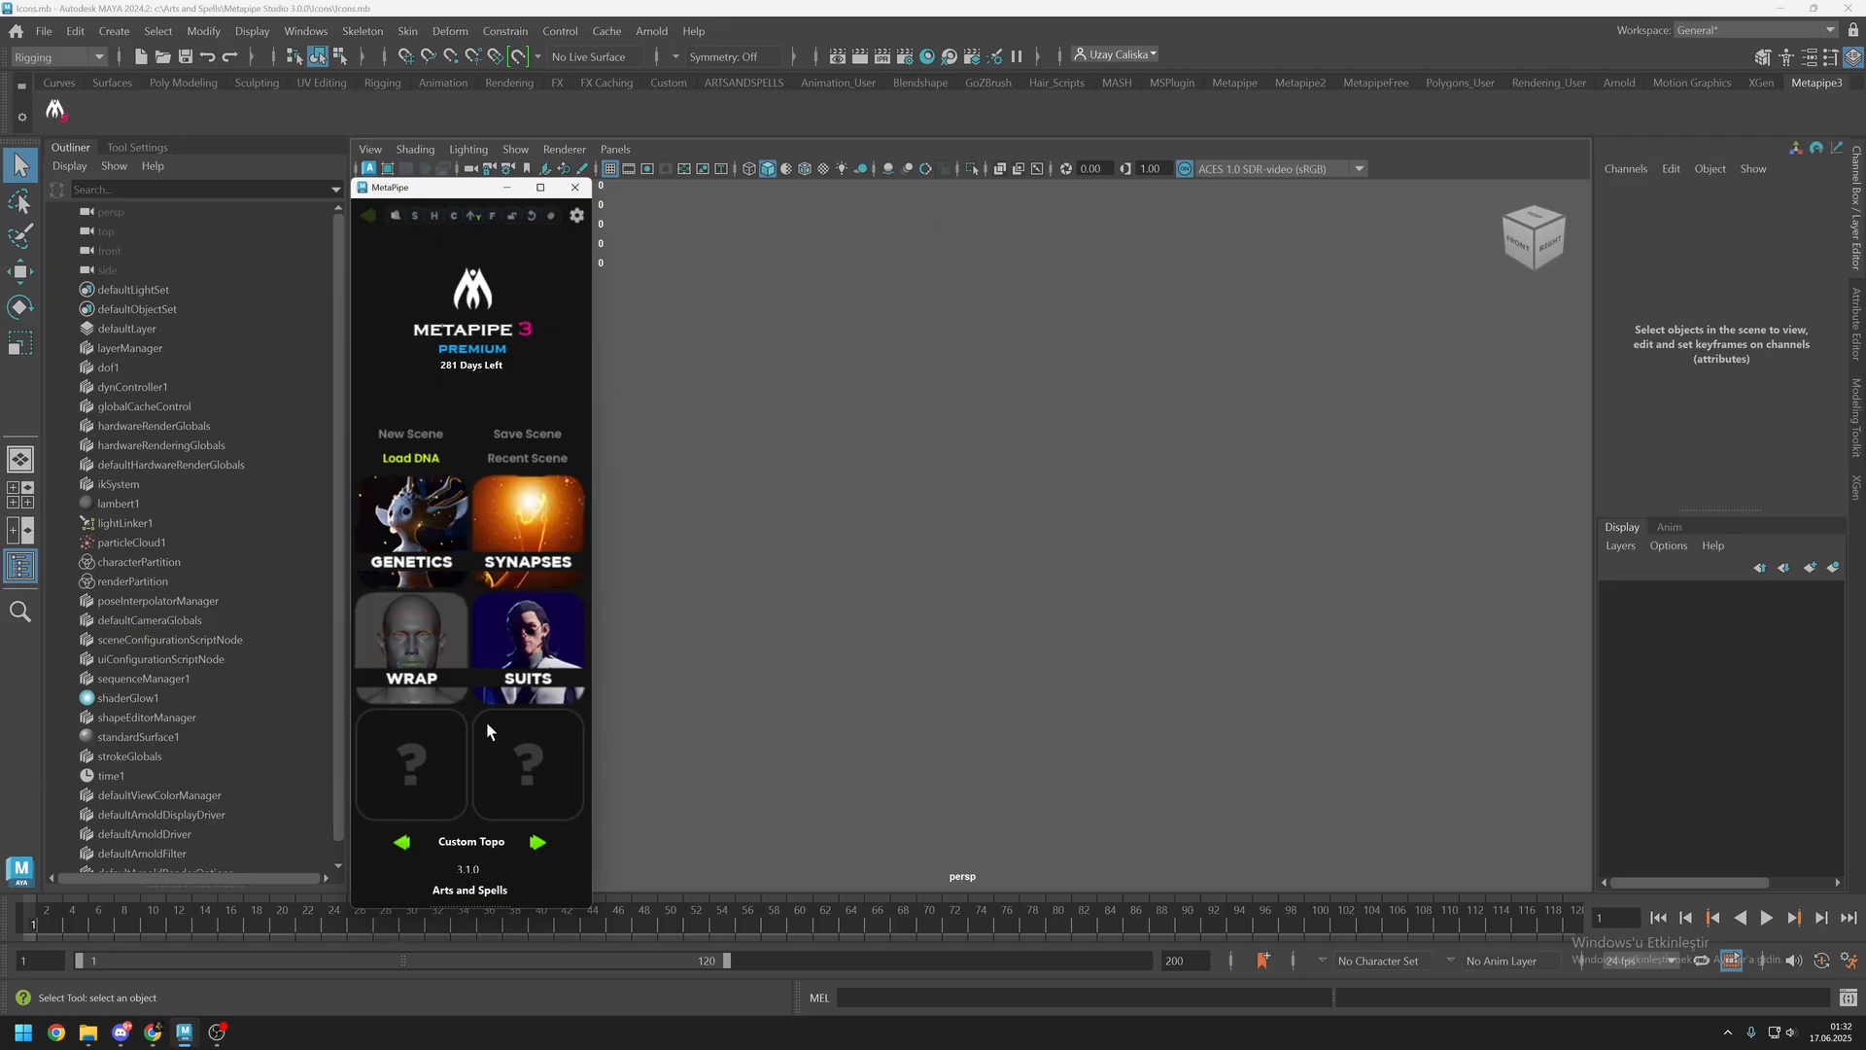
{"action": "left_click", "coordinate": [412, 525]}
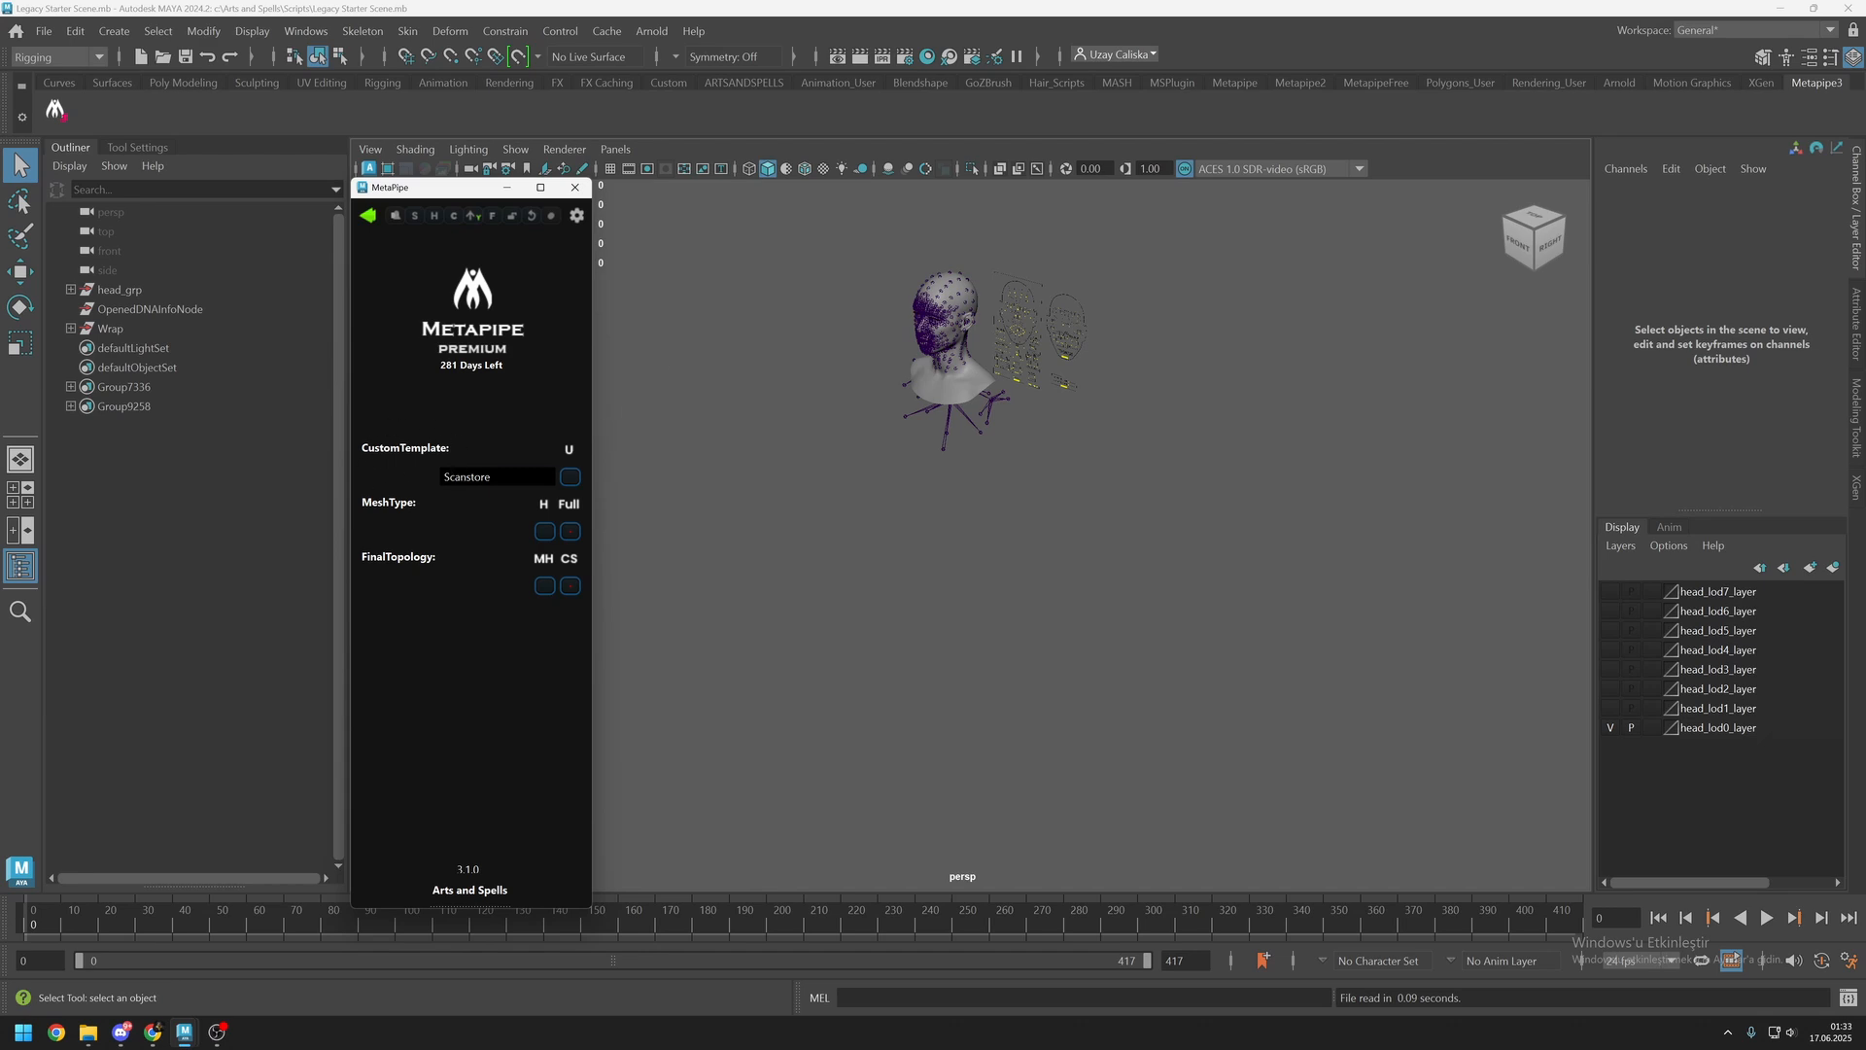
{"action": "left_click", "coordinate": [456, 474]}
{"action": "double_click", "coordinate": [461, 477]}
{"action": "left_click", "coordinate": [633, 478]}
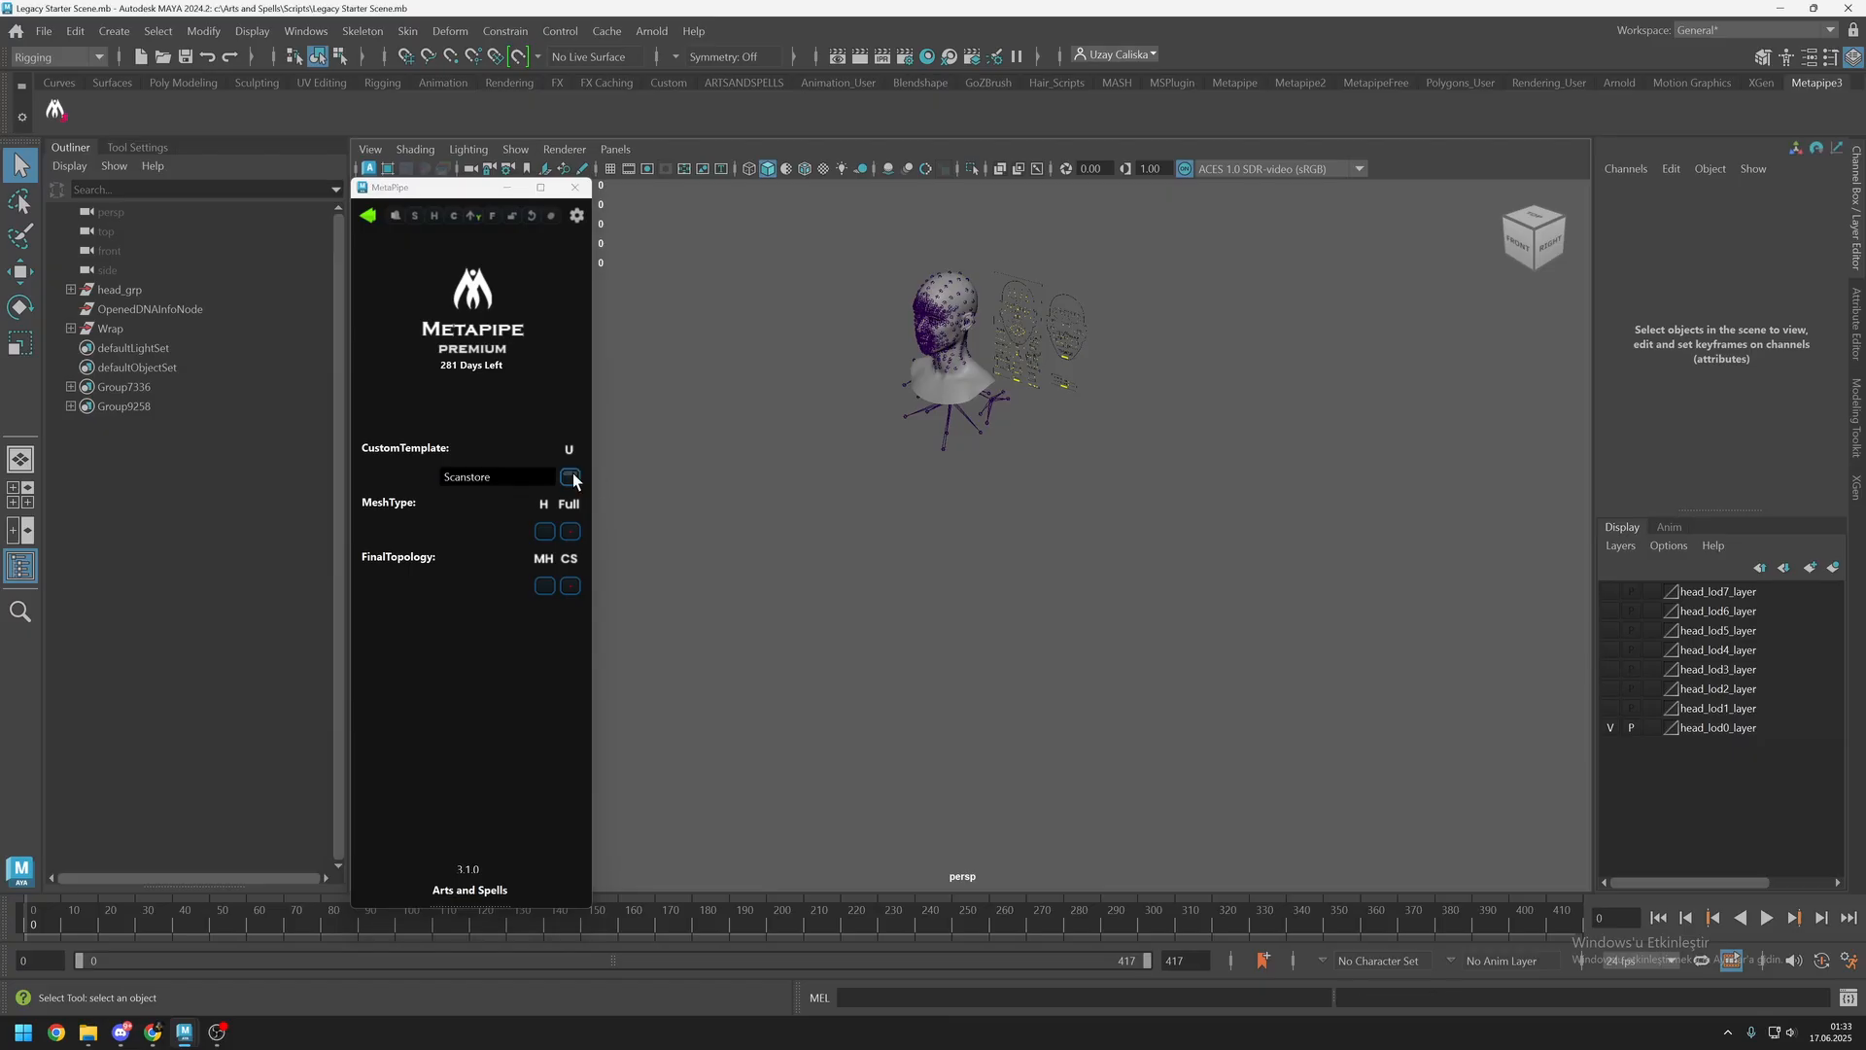
{"action": "left_click", "coordinate": [571, 476]}
{"action": "left_click", "coordinate": [928, 522]}
{"action": "left_click", "coordinate": [546, 530]}
{"action": "left_click", "coordinate": [368, 222]}
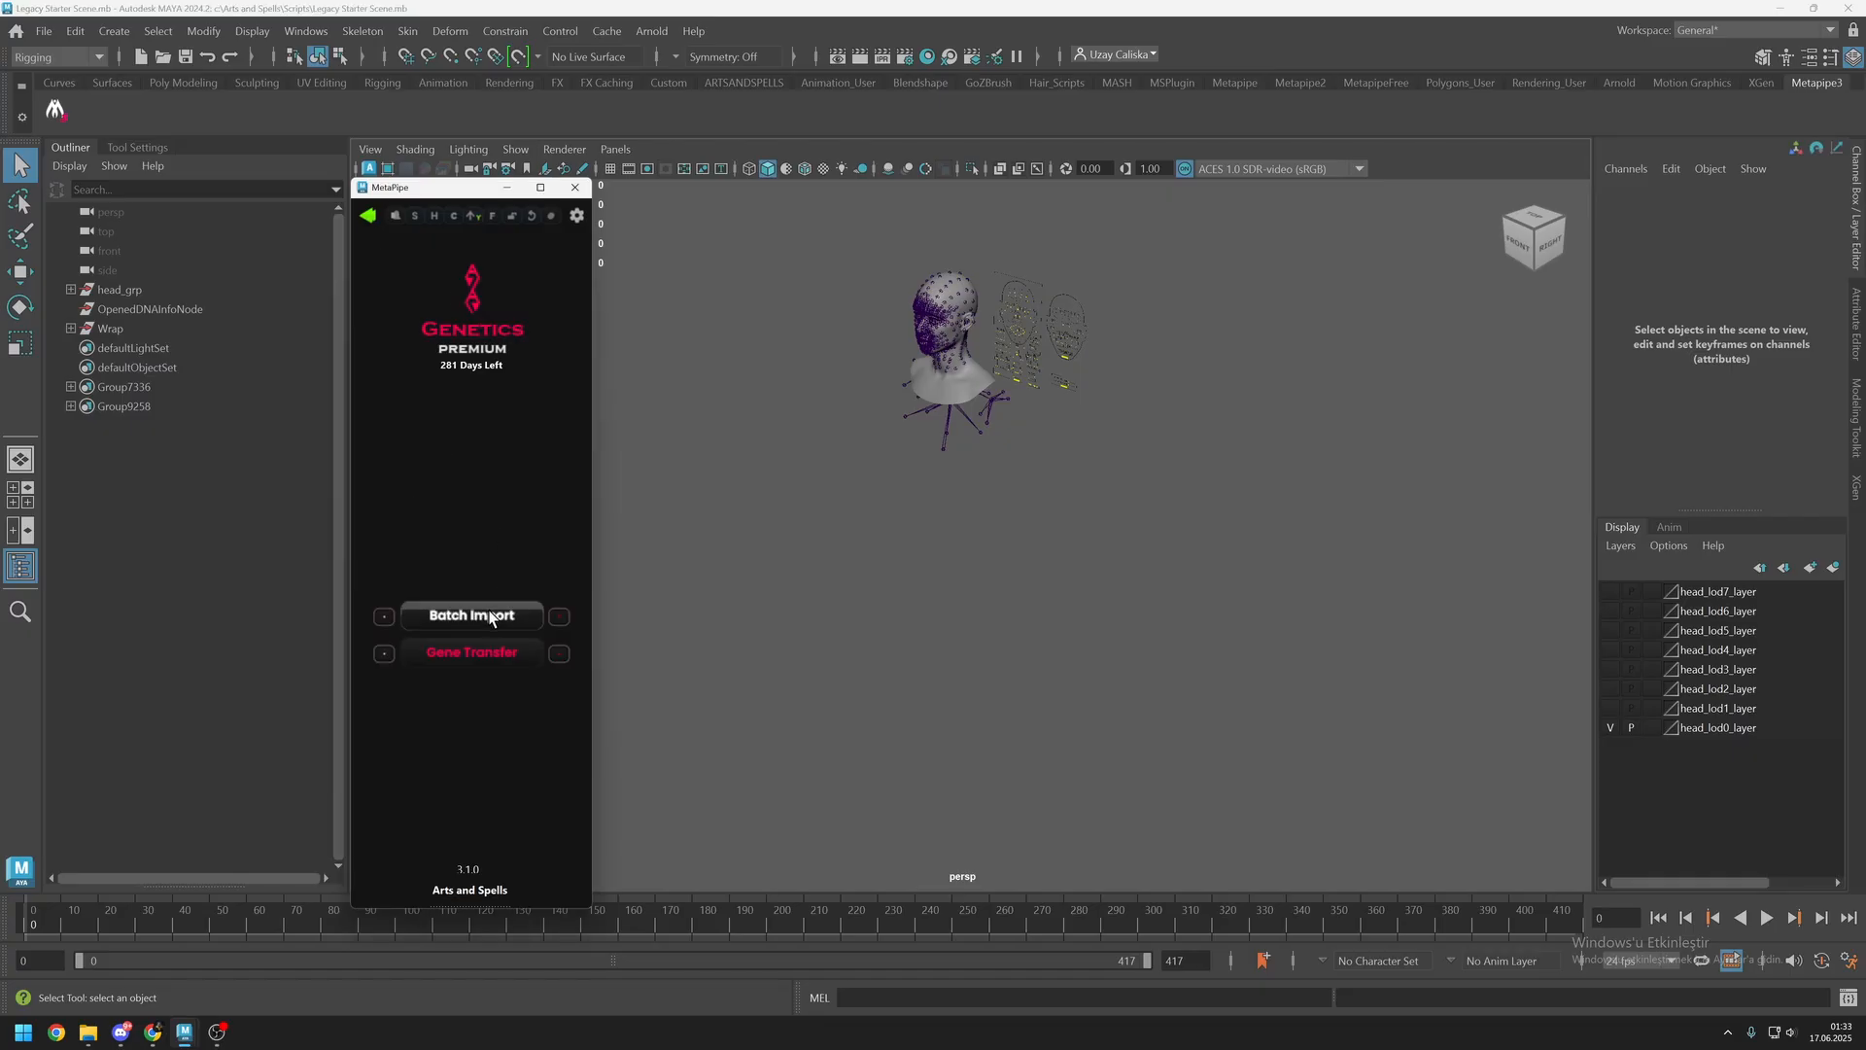
Batch import the character's body and clothing meshes and set their scale to 100 on all axes.
{"action": "left_click", "coordinate": [491, 616]}
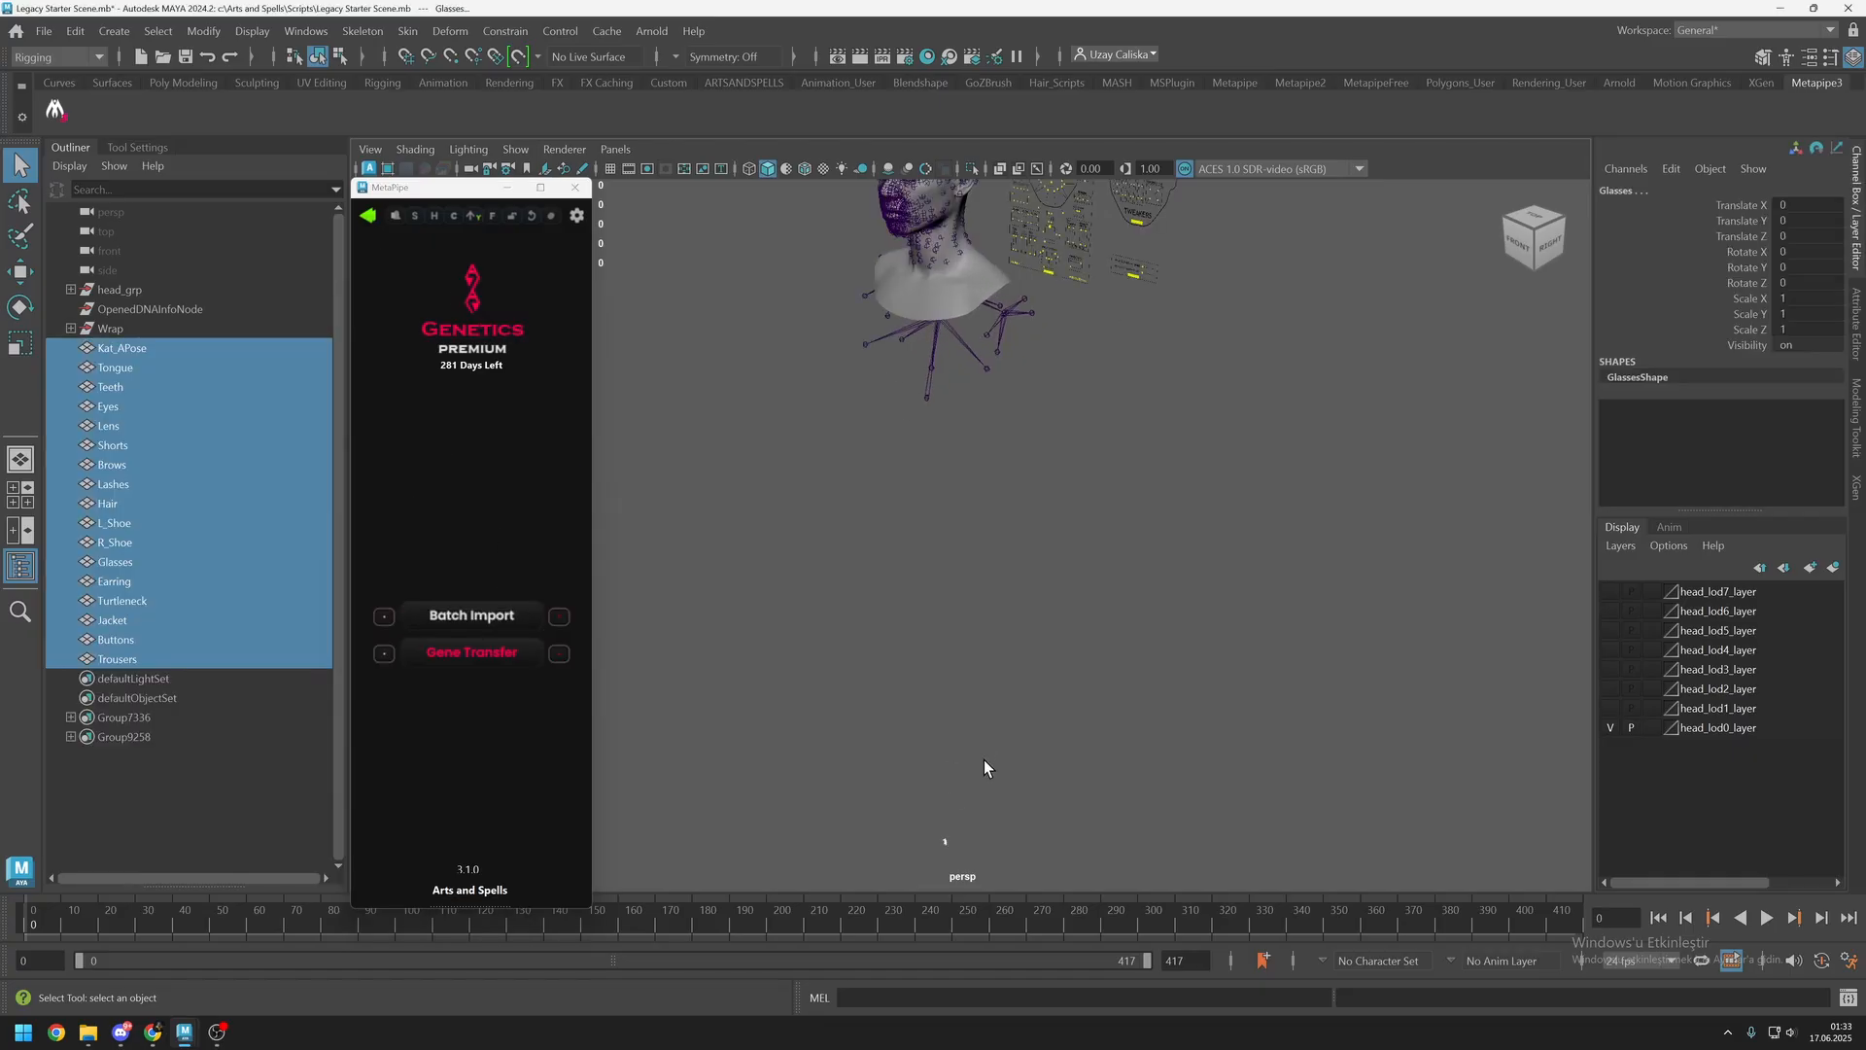
{"action": "double_click", "coordinate": [1796, 298]}
{"action": "type", "text": "100"}
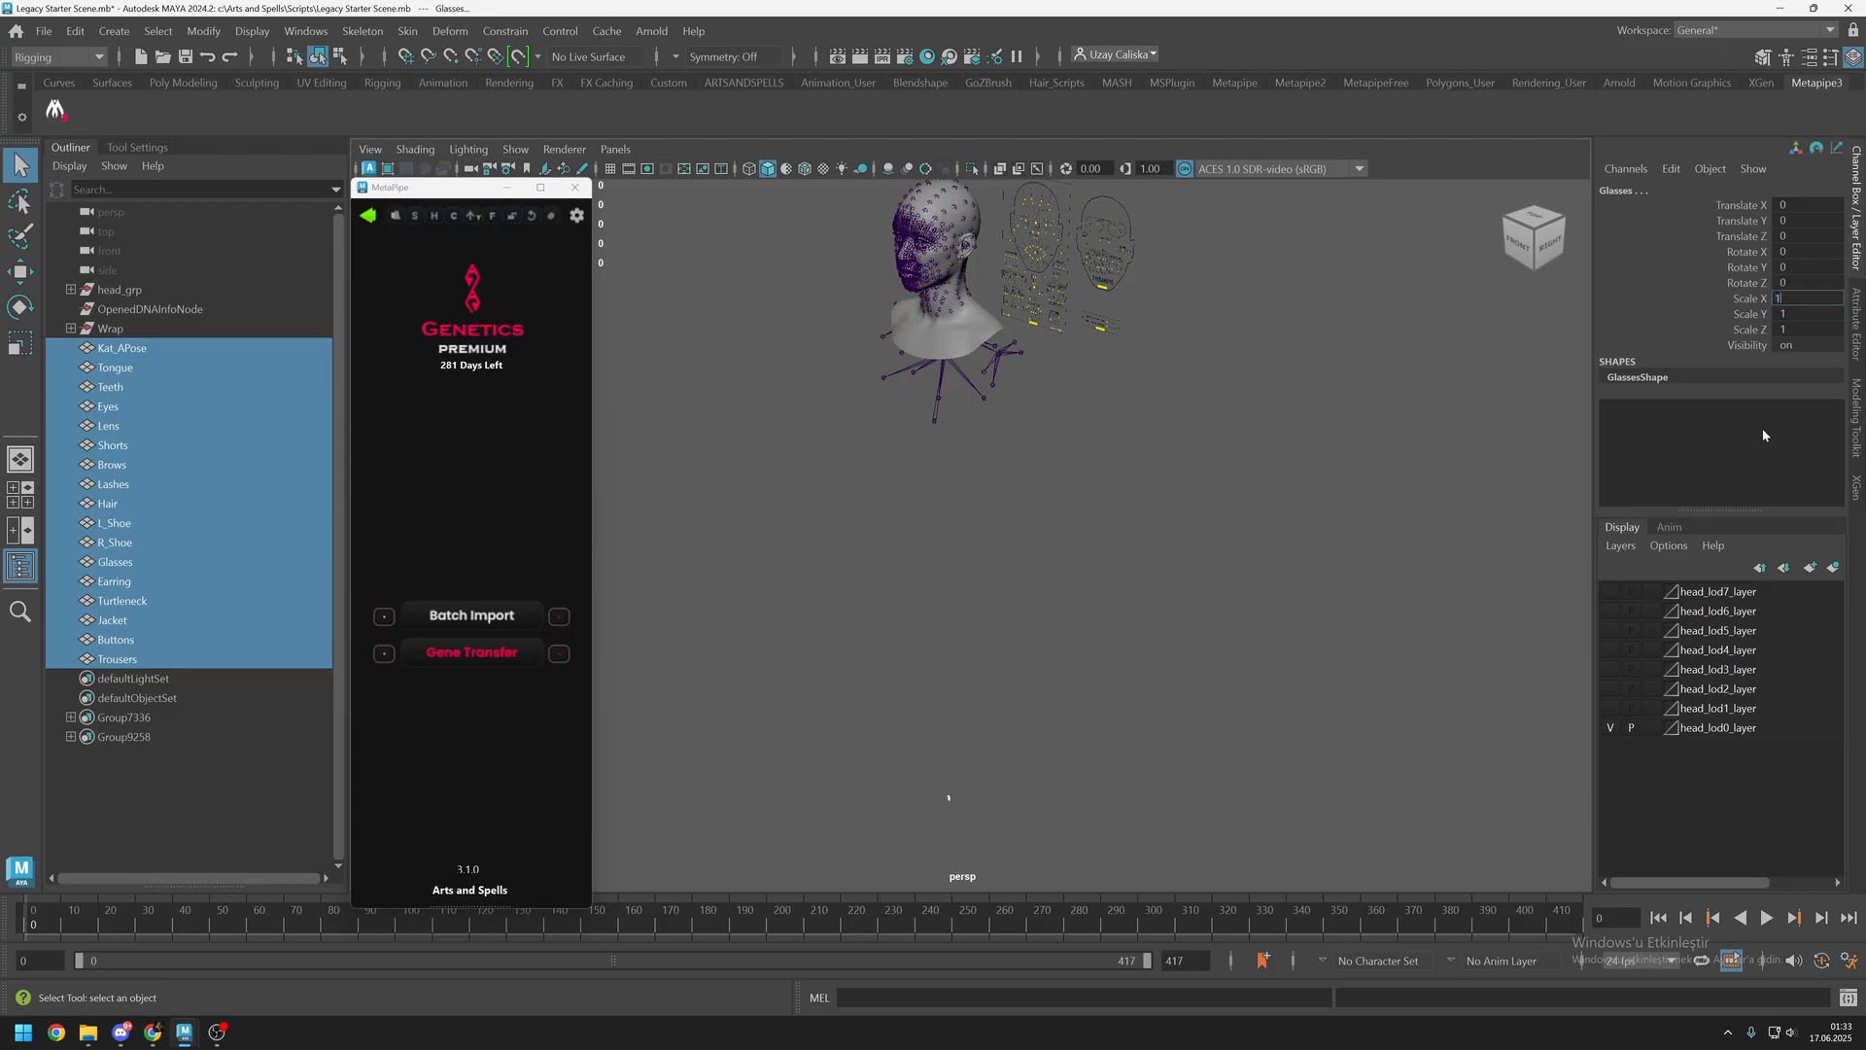
{"action": "key", "text": "Tab"}
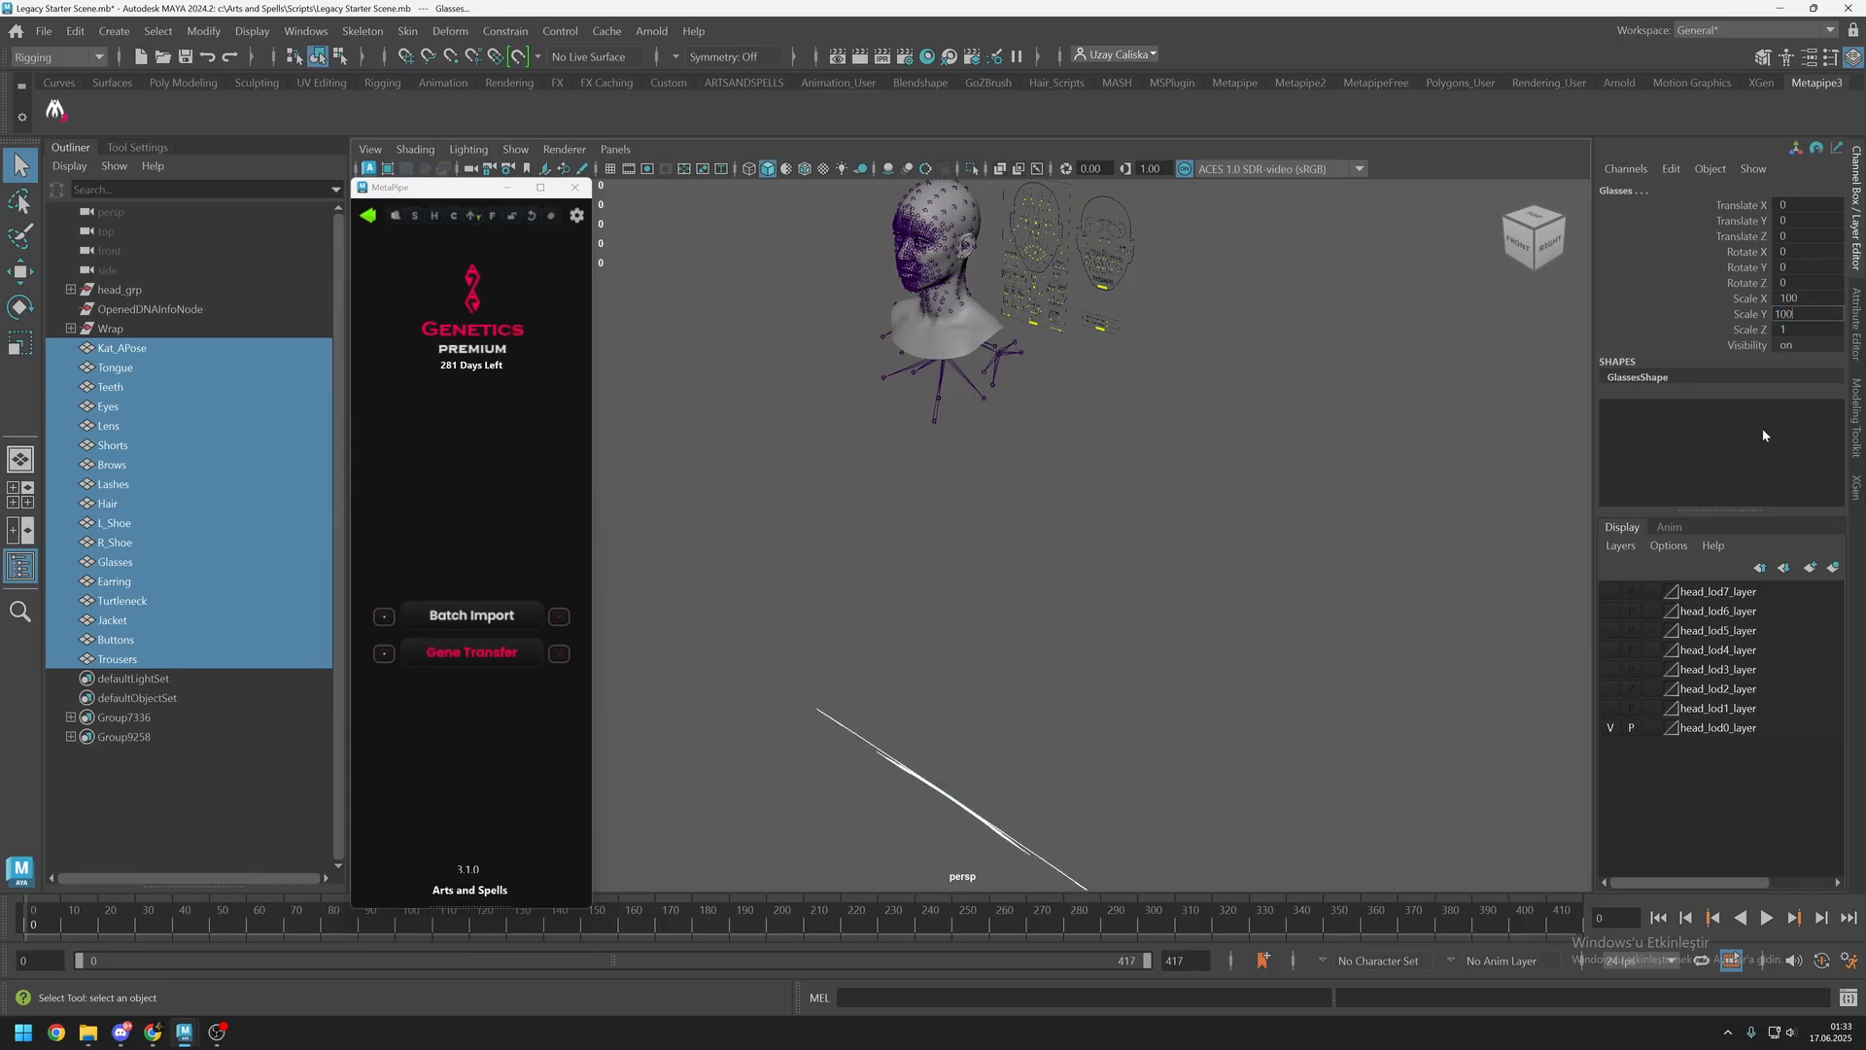
{"action": "key", "text": "ctrl+z"}
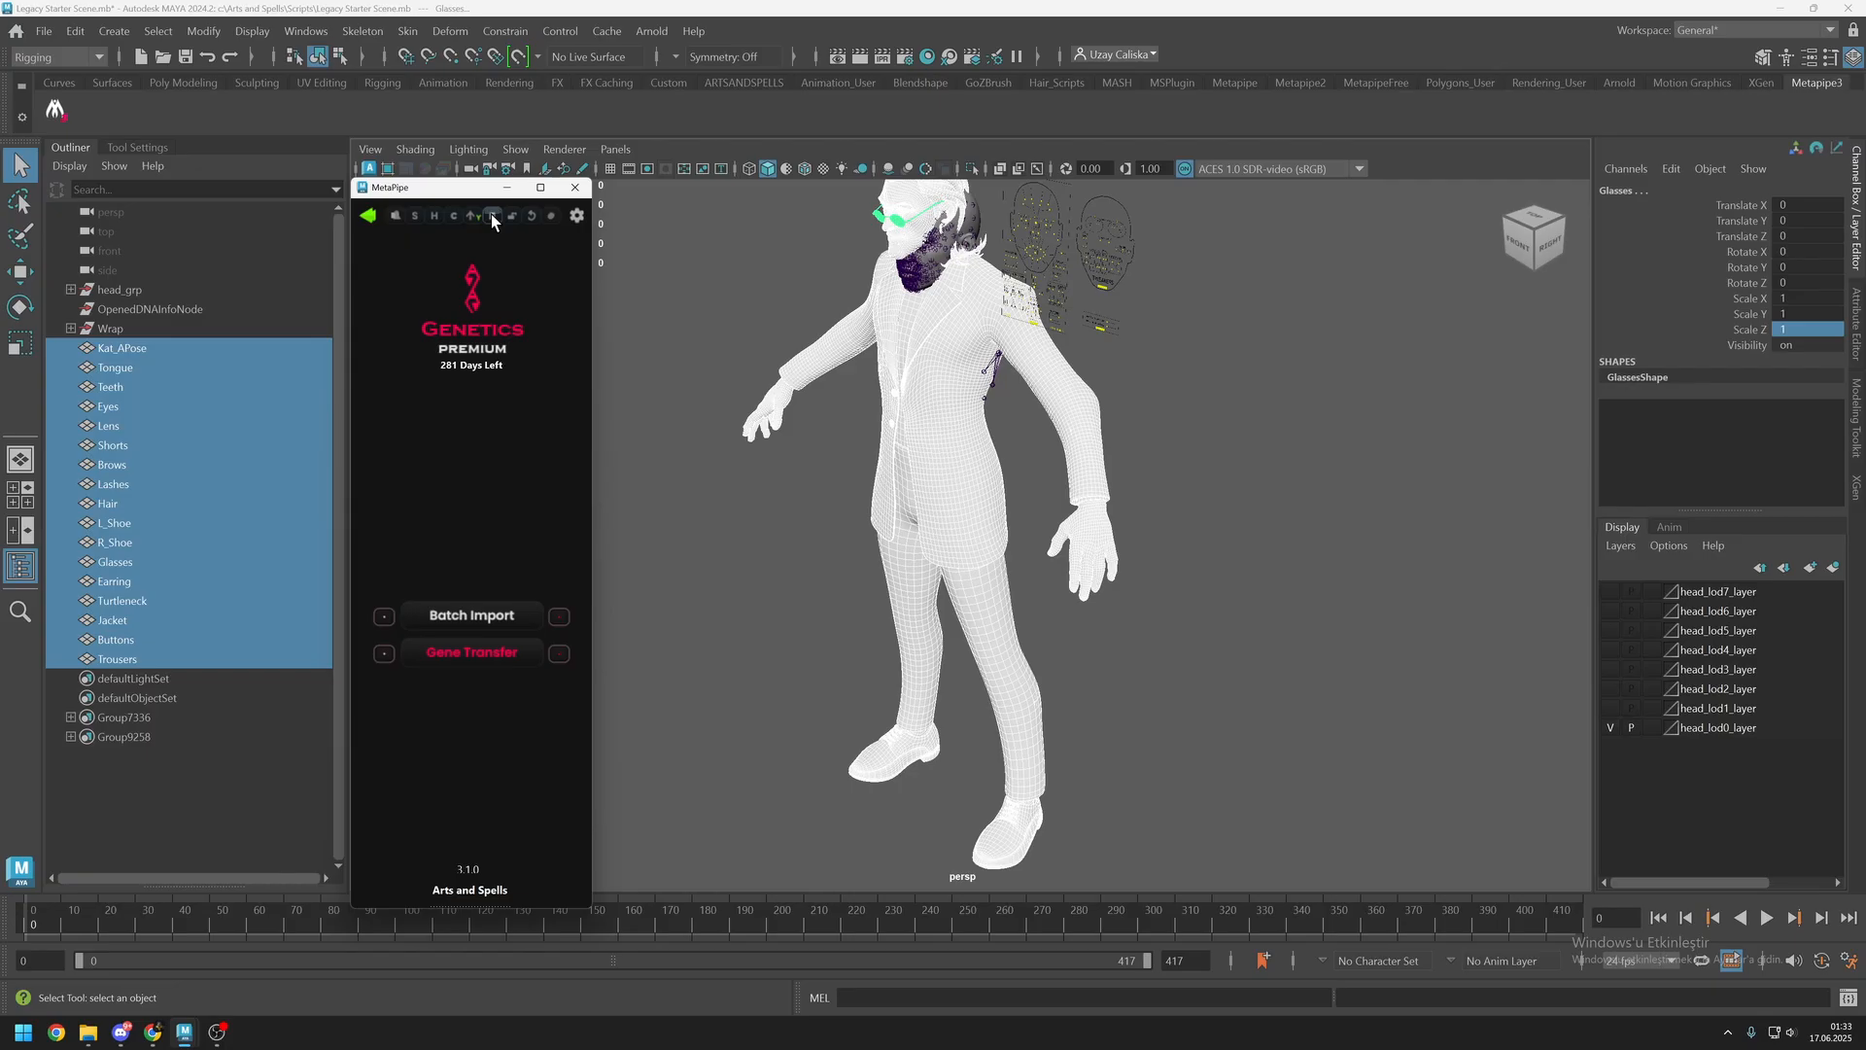
Freeze the transformations of the imported meshes and hide the head group.
{"action": "left_click", "coordinate": [492, 214]}
{"action": "left_click", "coordinate": [432, 218]}
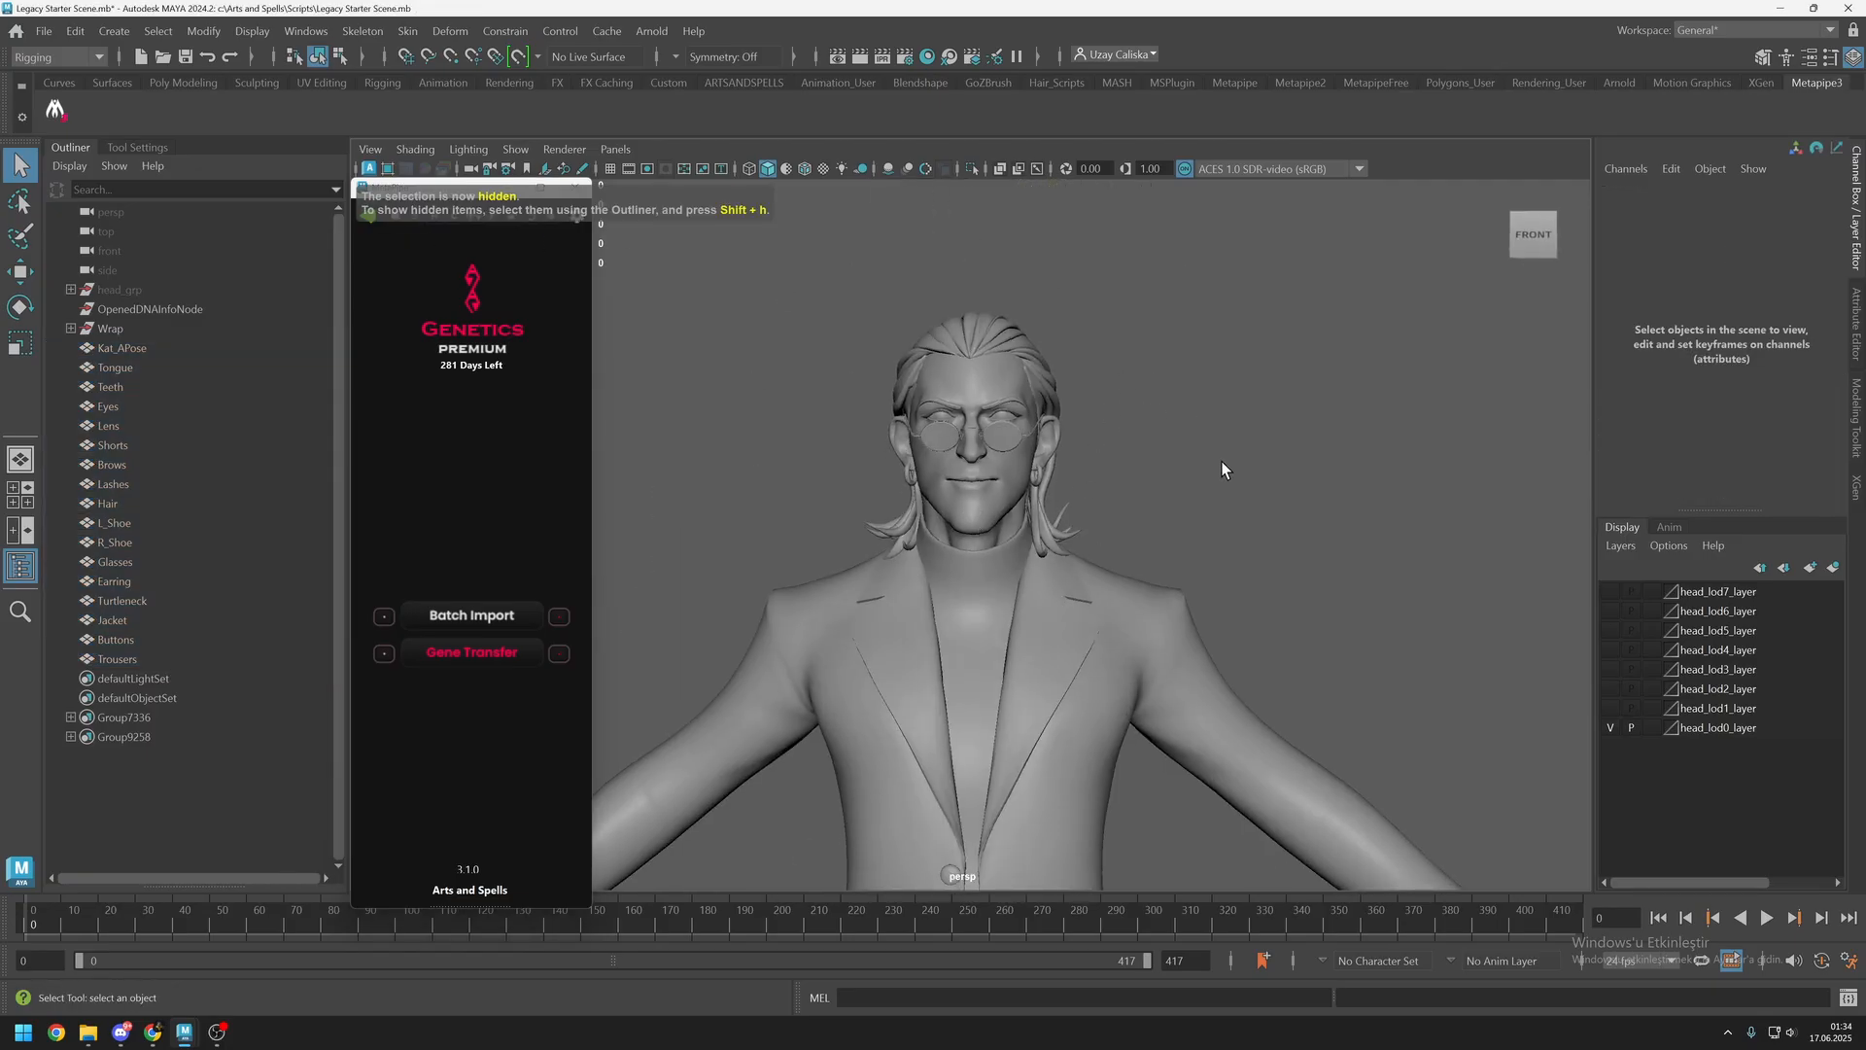
Run Gene Transfer on the Kat_APose body mesh.
{"action": "scroll", "coordinate": [1221, 470], "scroll_direction": "down", "scroll_amount": 4}
{"action": "left_click", "coordinate": [960, 447]}
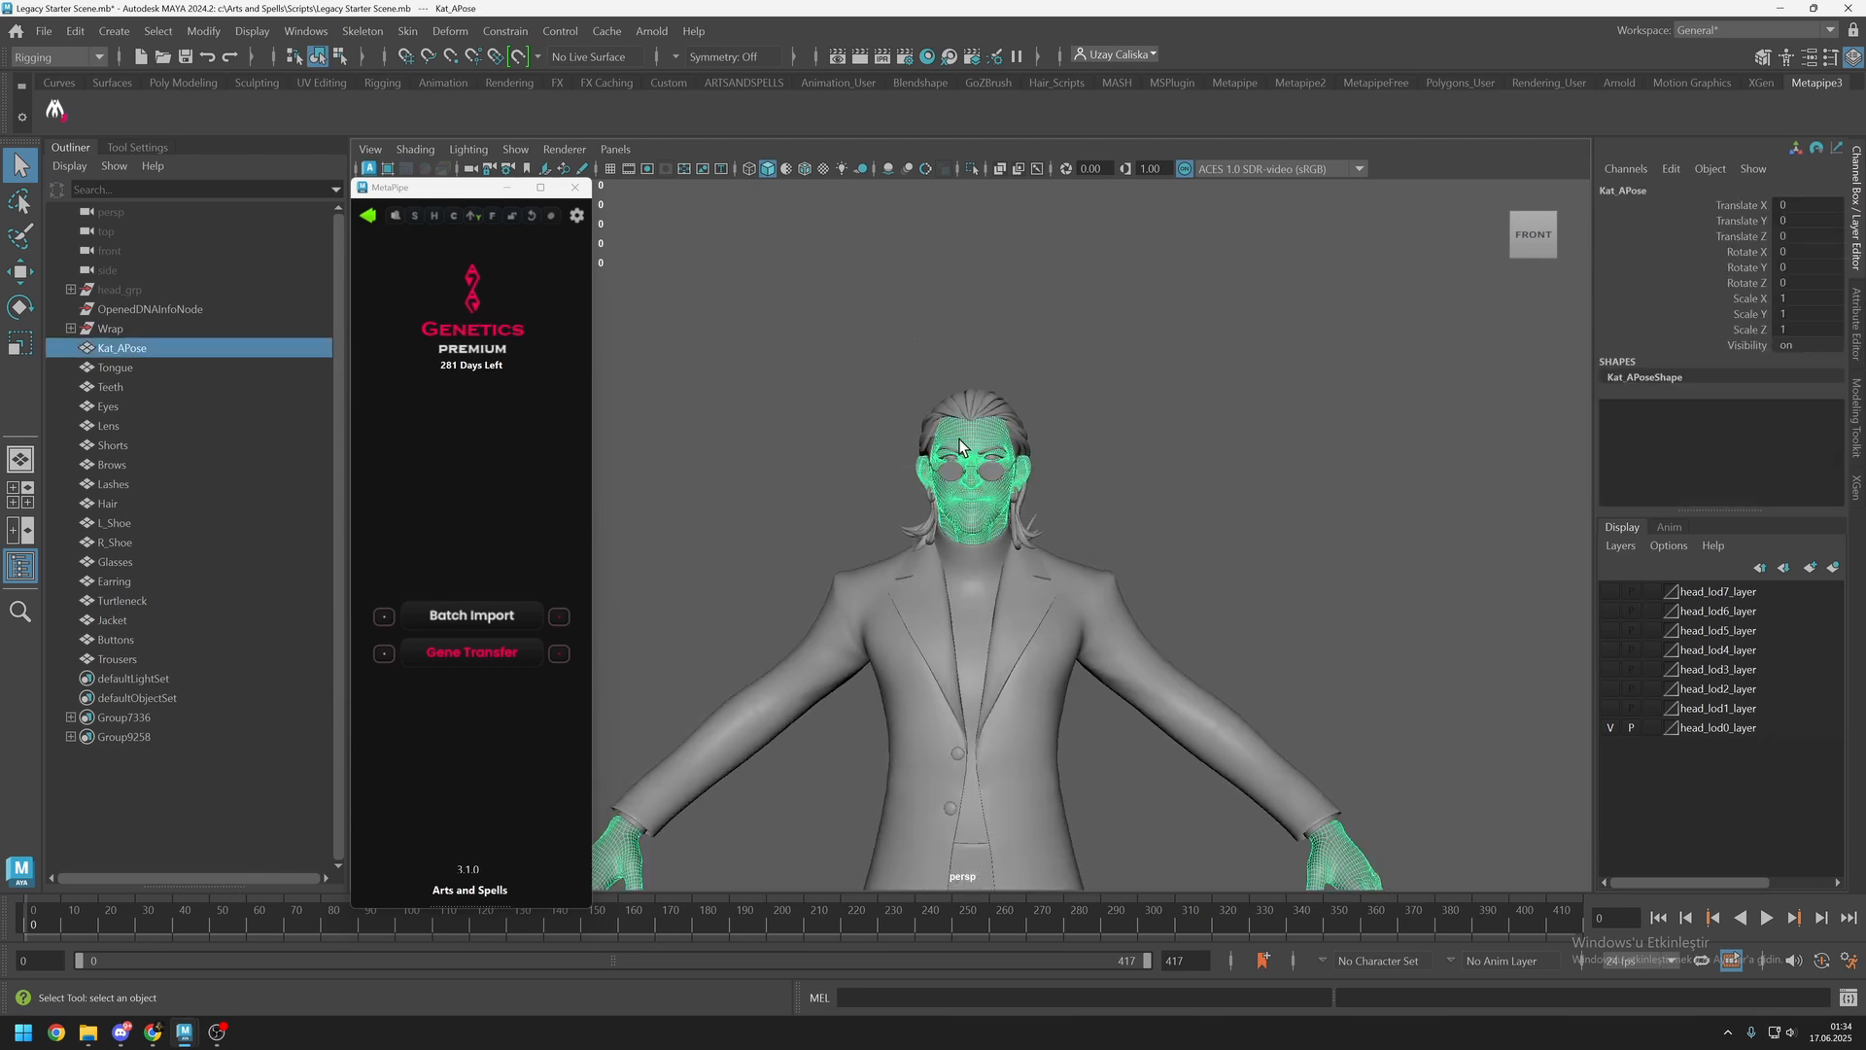
{"action": "scroll", "coordinate": [960, 447], "scroll_direction": "down", "scroll_amount": 5}
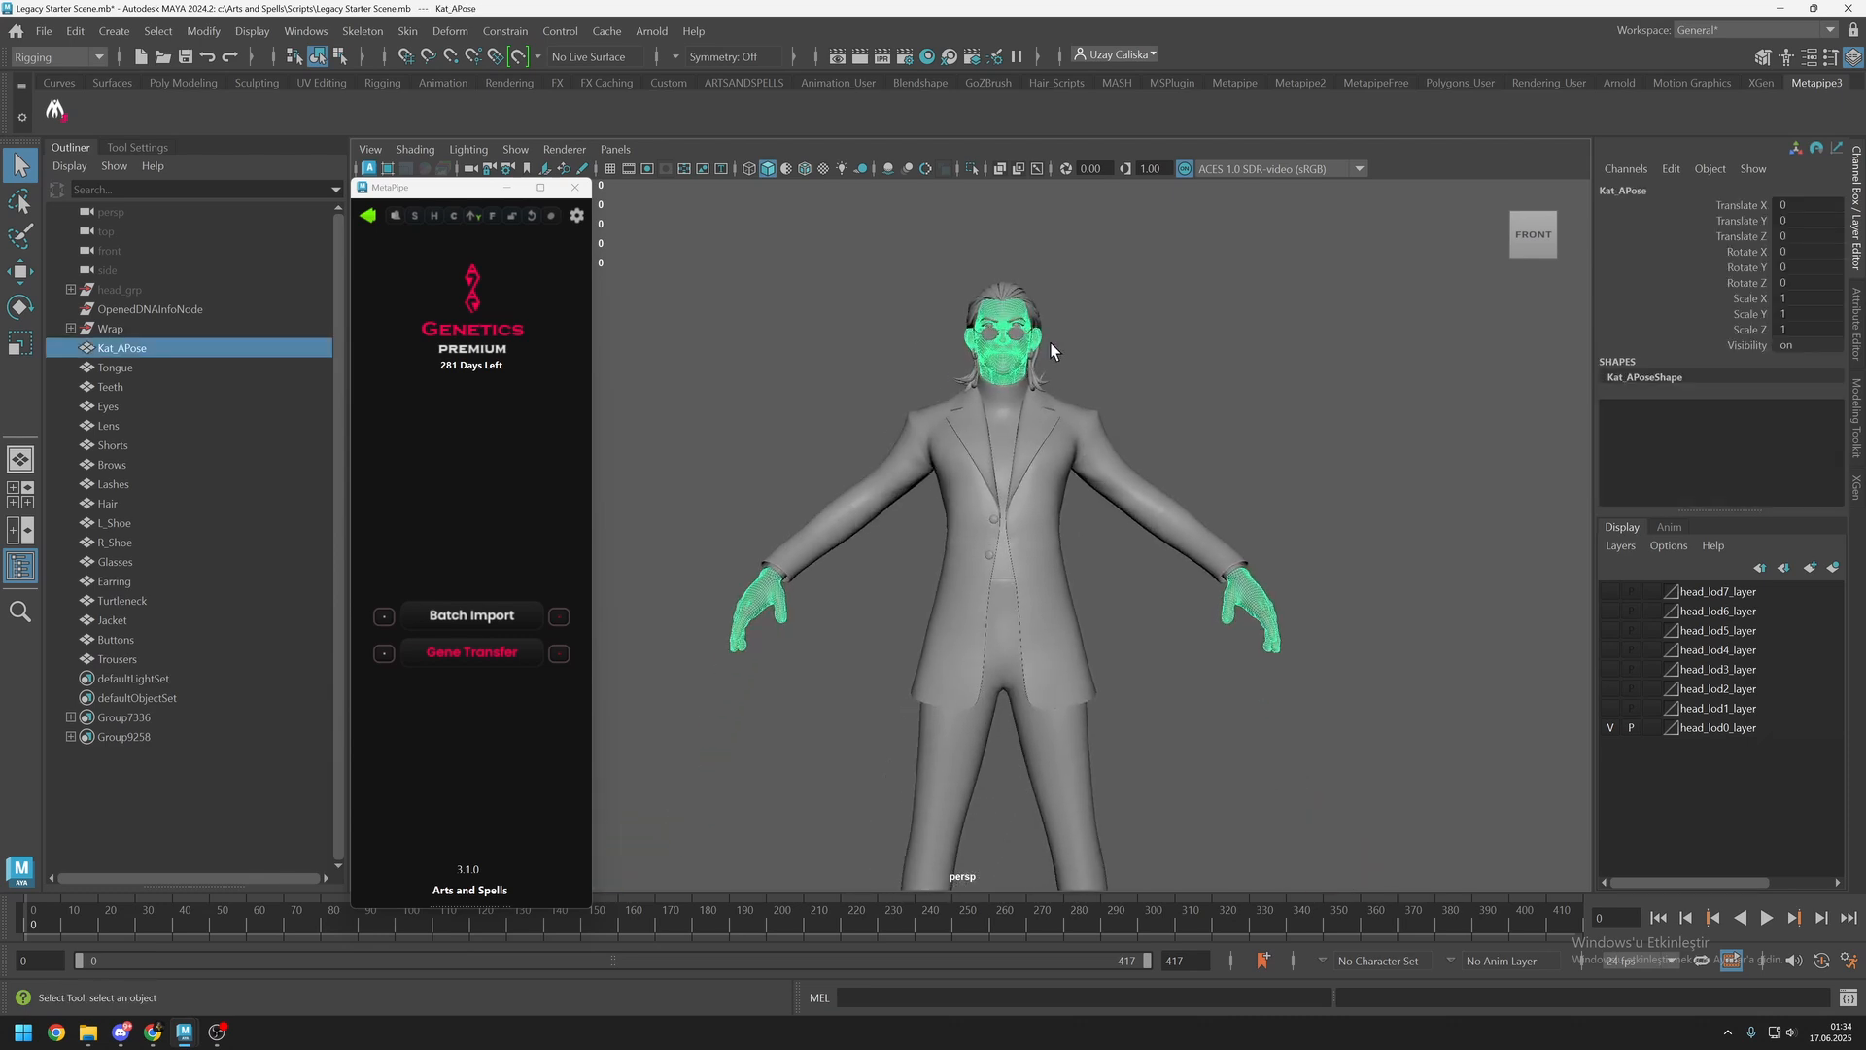
{"action": "left_click", "coordinate": [471, 662]}
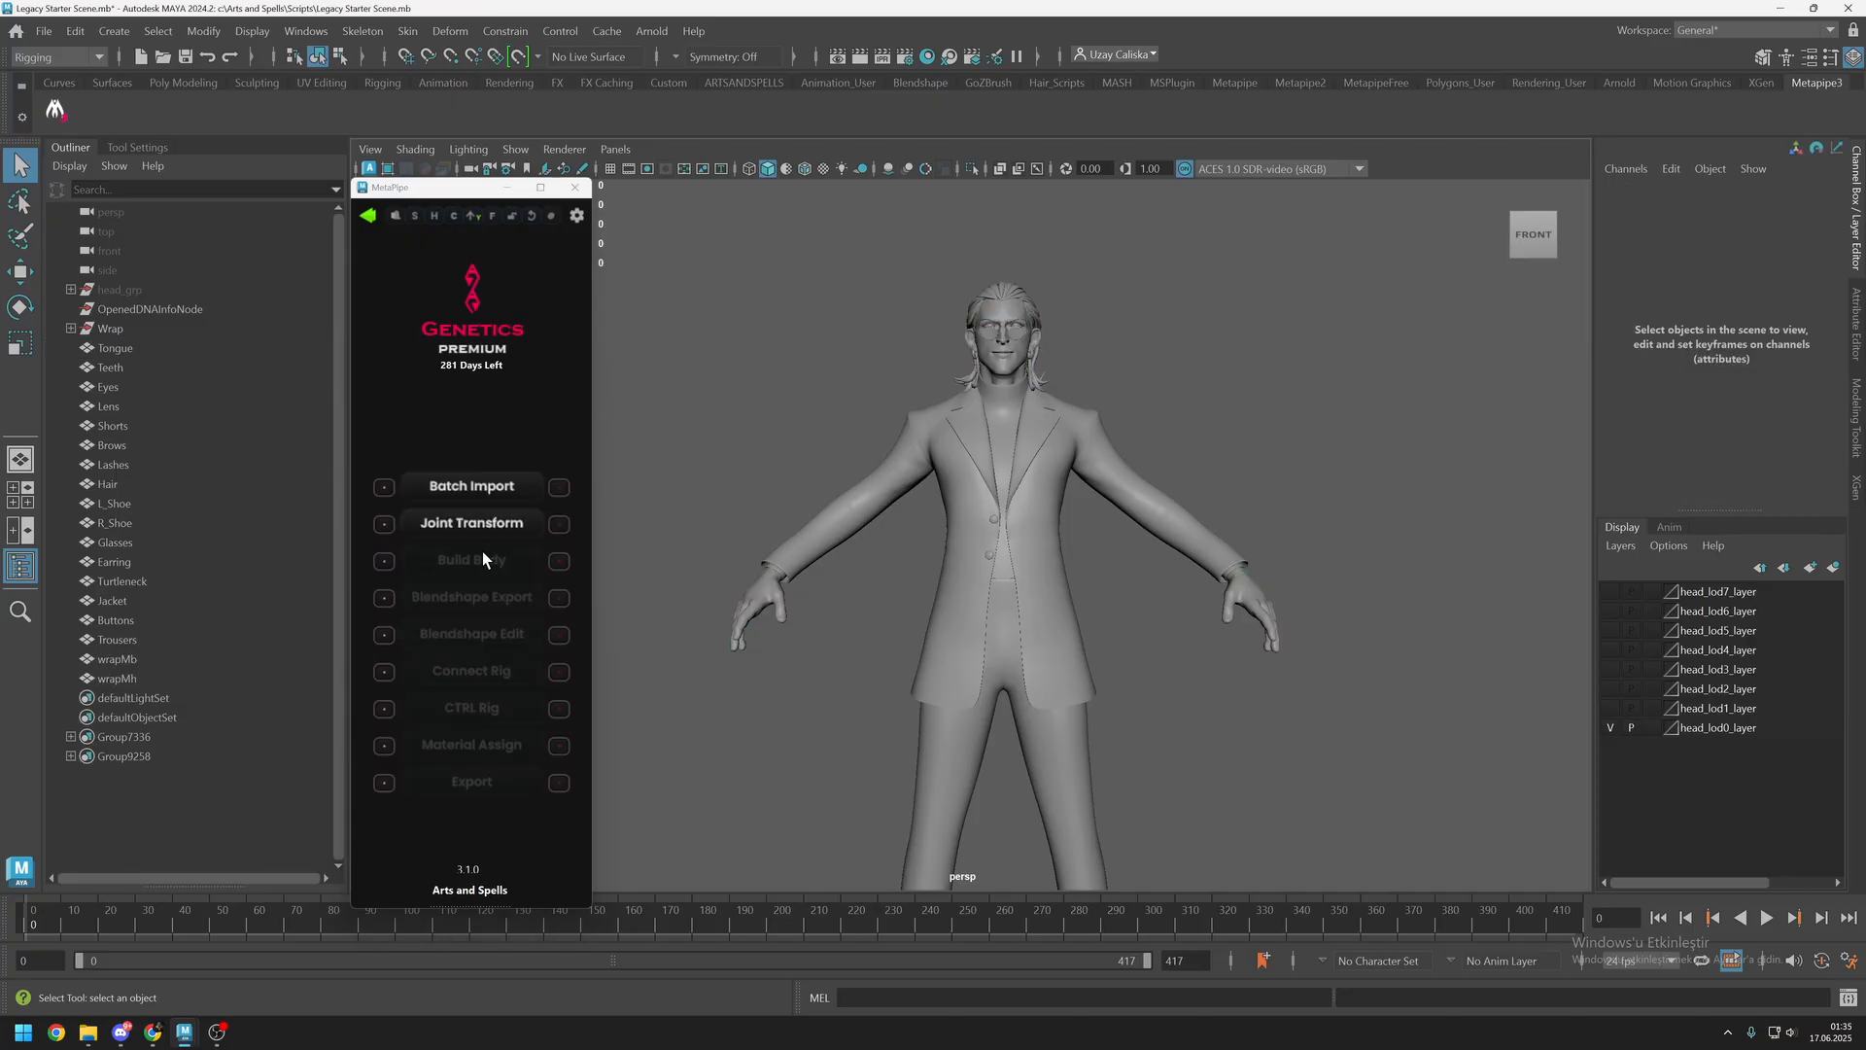
Select the wrapMb, wrapMh and Eyes meshes and switch BatchImport off in the Joint Transform options.
{"action": "left_click", "coordinate": [751, 599]}
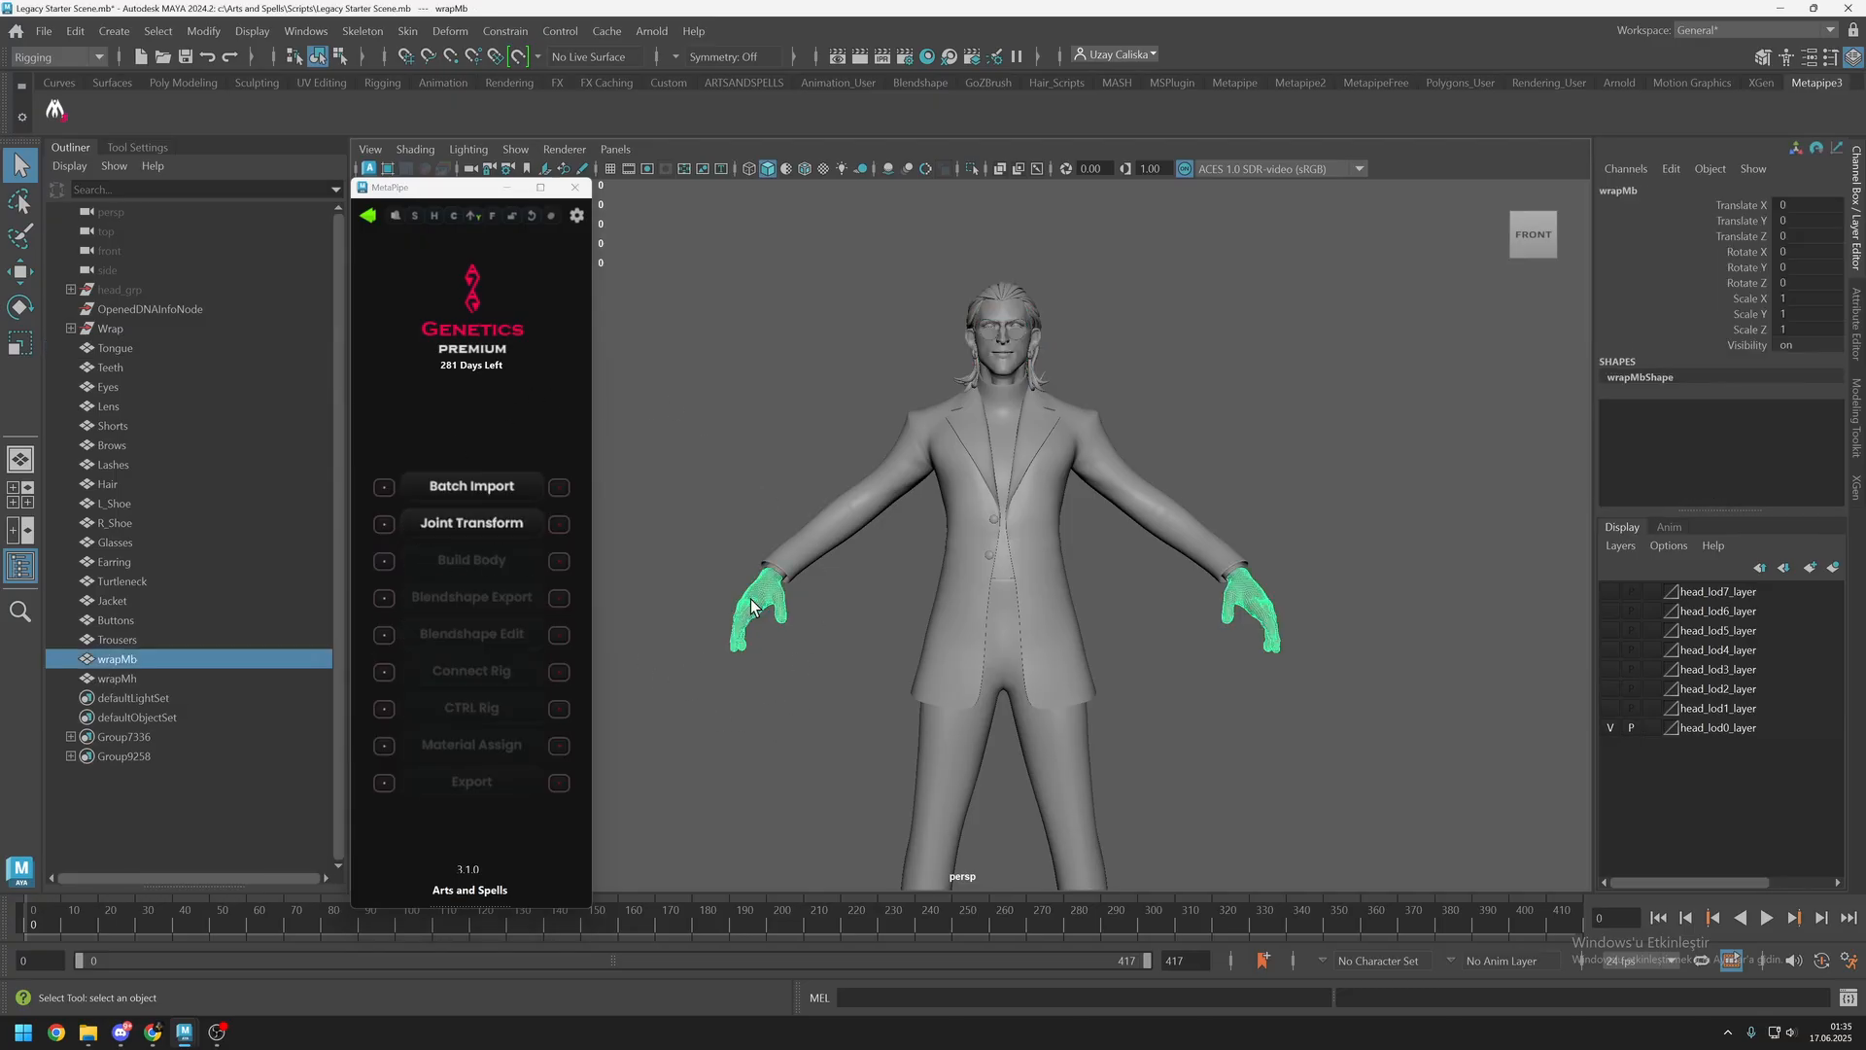
{"action": "left_click", "coordinate": [1004, 374], "text": "shift"}
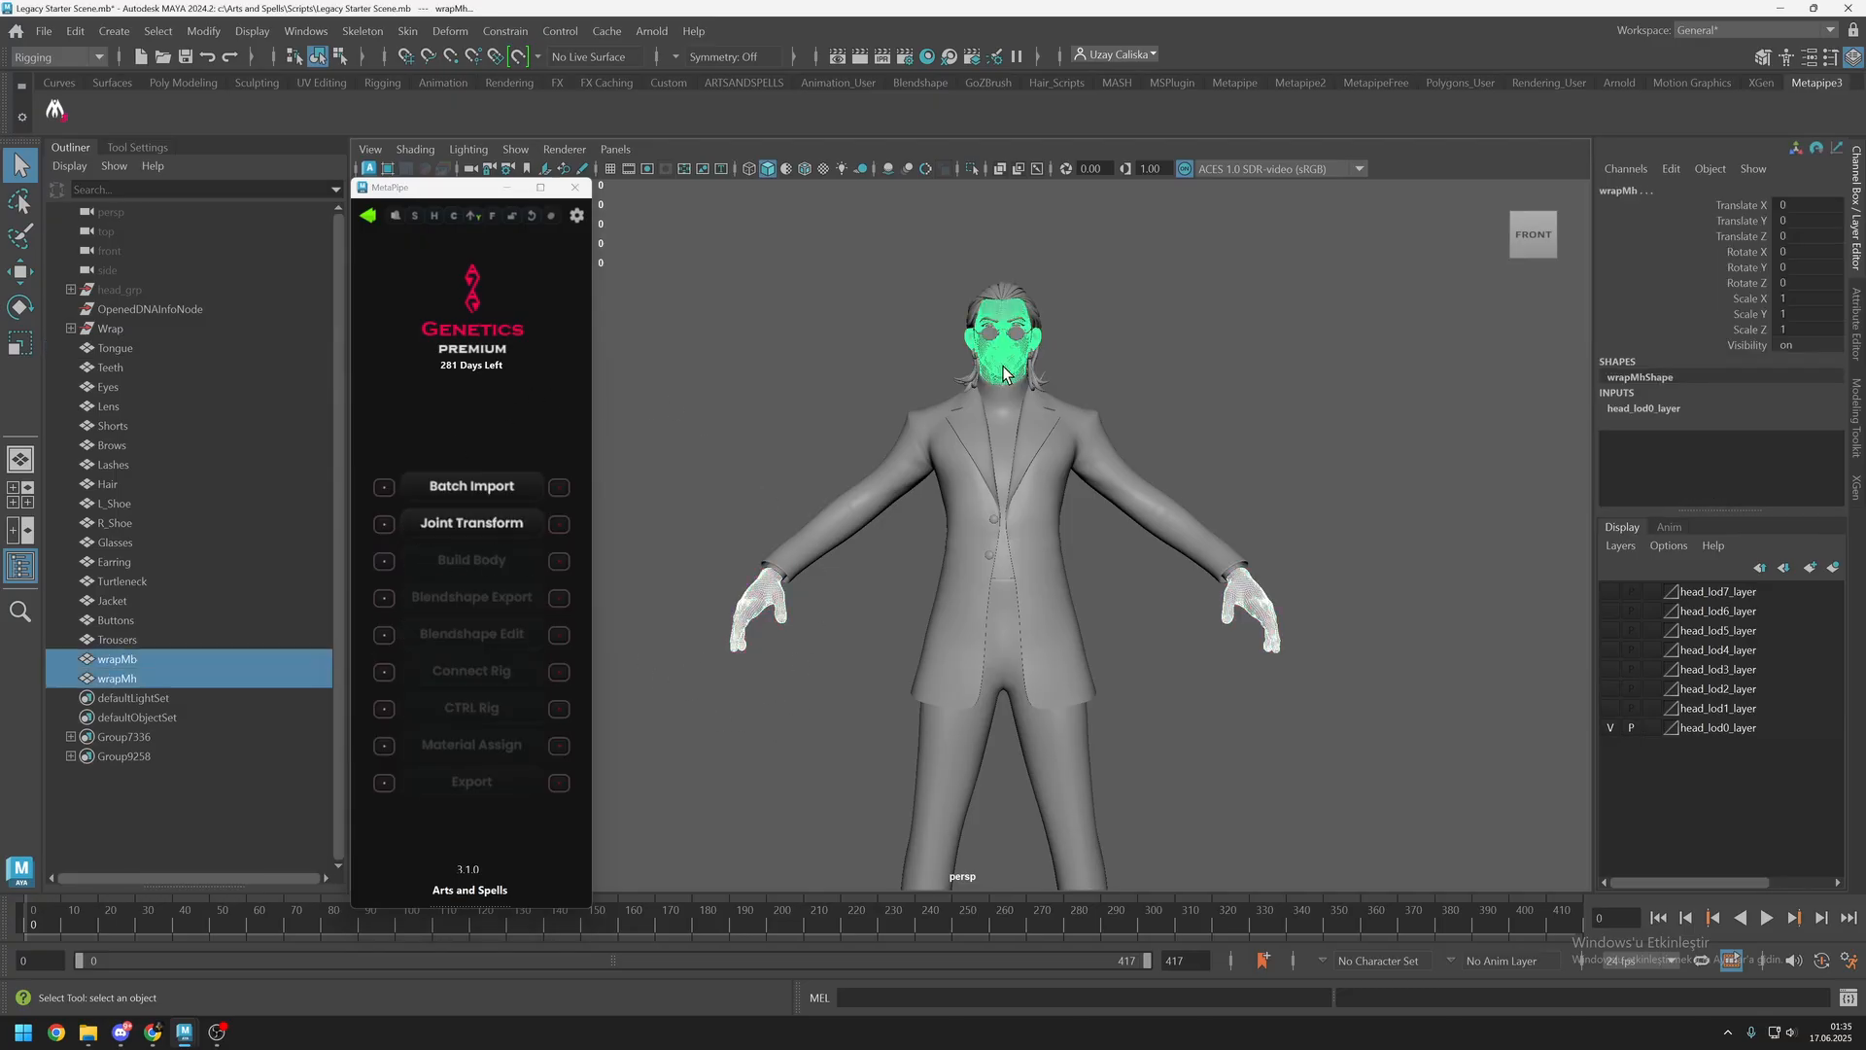
{"action": "left_click", "coordinate": [117, 390], "text": "ctrl"}
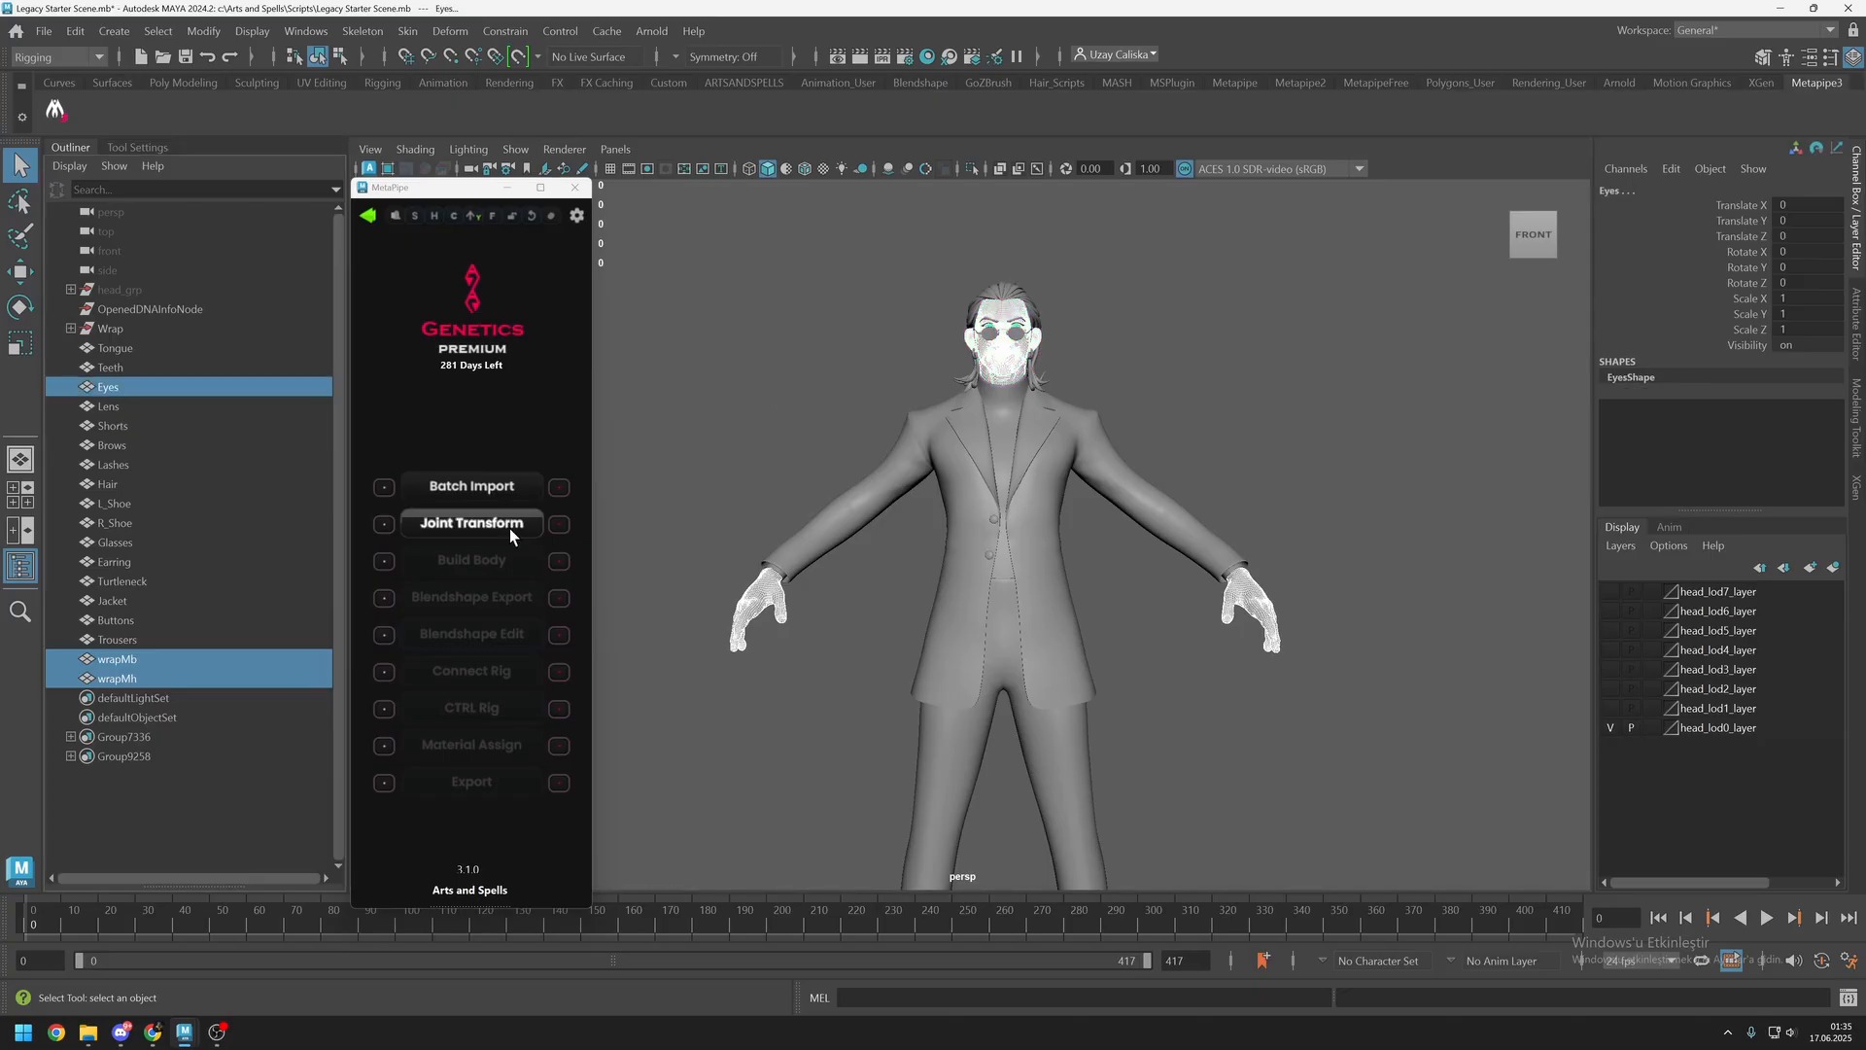
{"action": "left_click", "coordinate": [385, 526]}
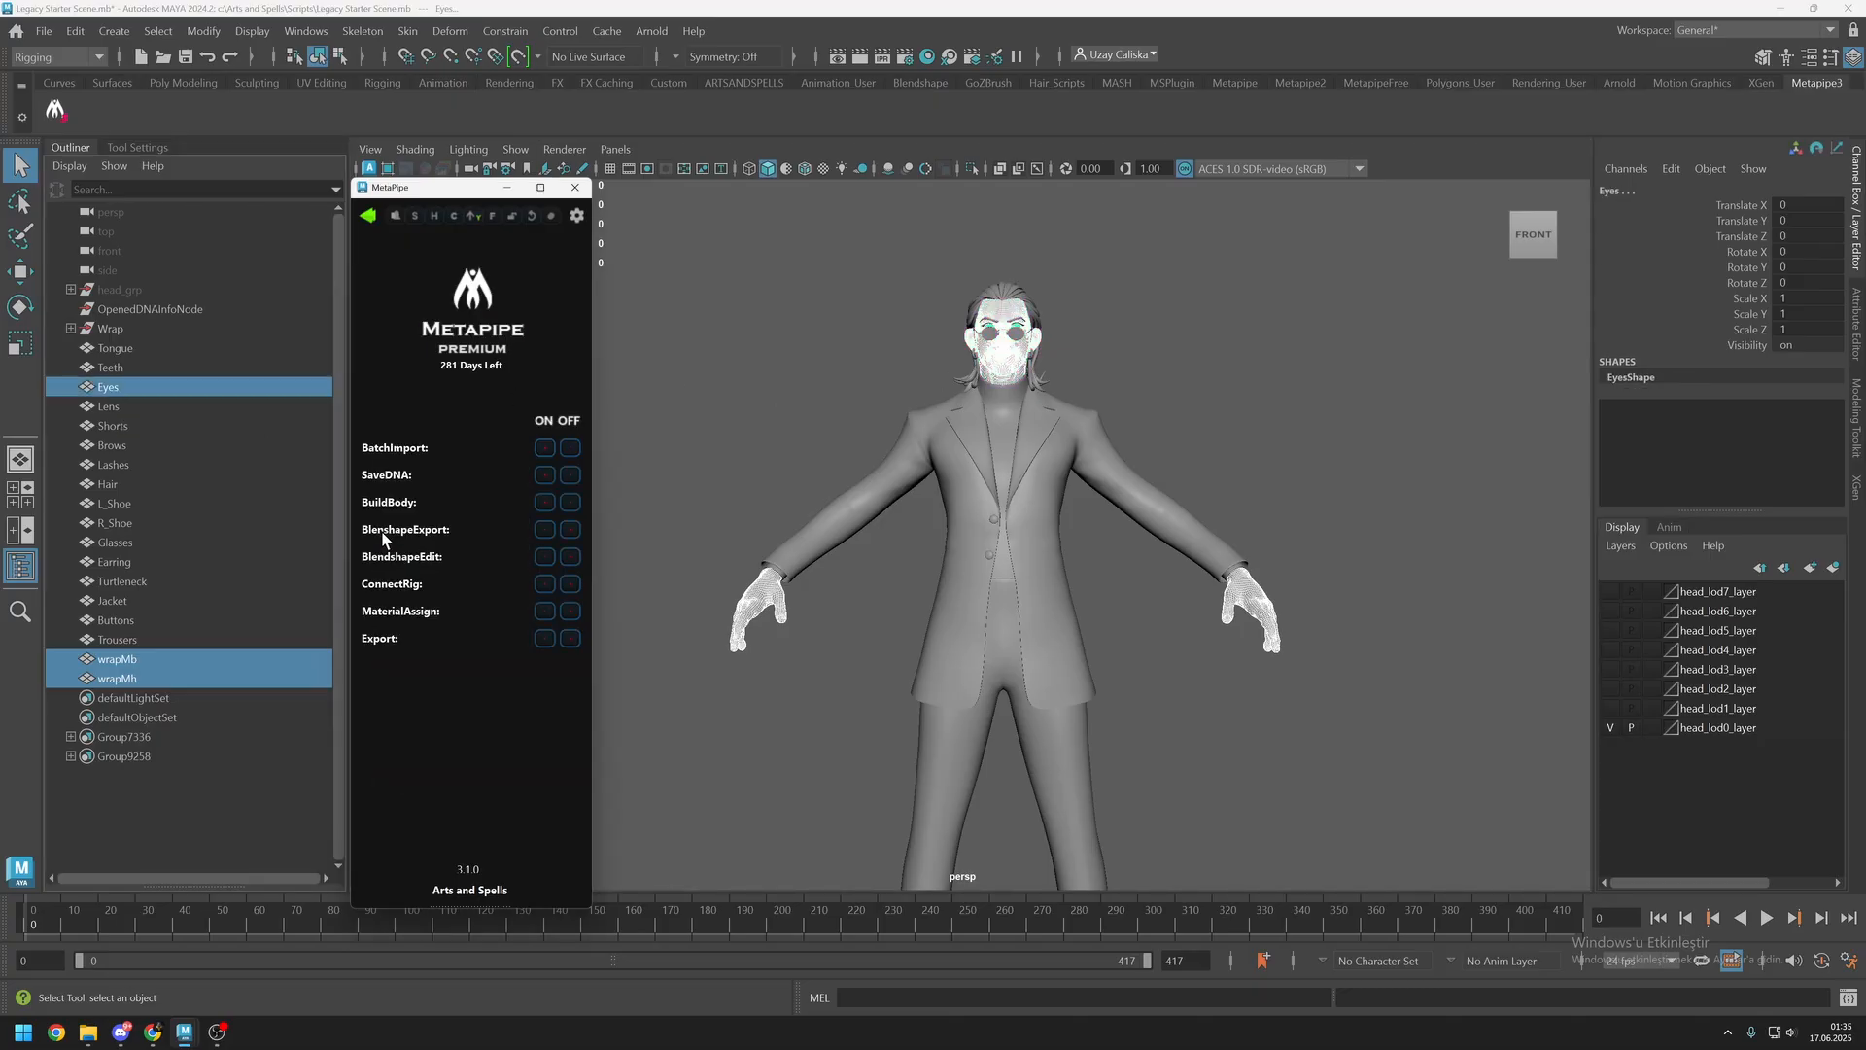
{"action": "left_click", "coordinate": [570, 448]}
{"action": "left_click", "coordinate": [368, 215]}
Check the Build Body options and run Joint Transform on the Eyes, wrapMb and wrapMh meshes.
{"action": "left_click", "coordinate": [382, 564]}
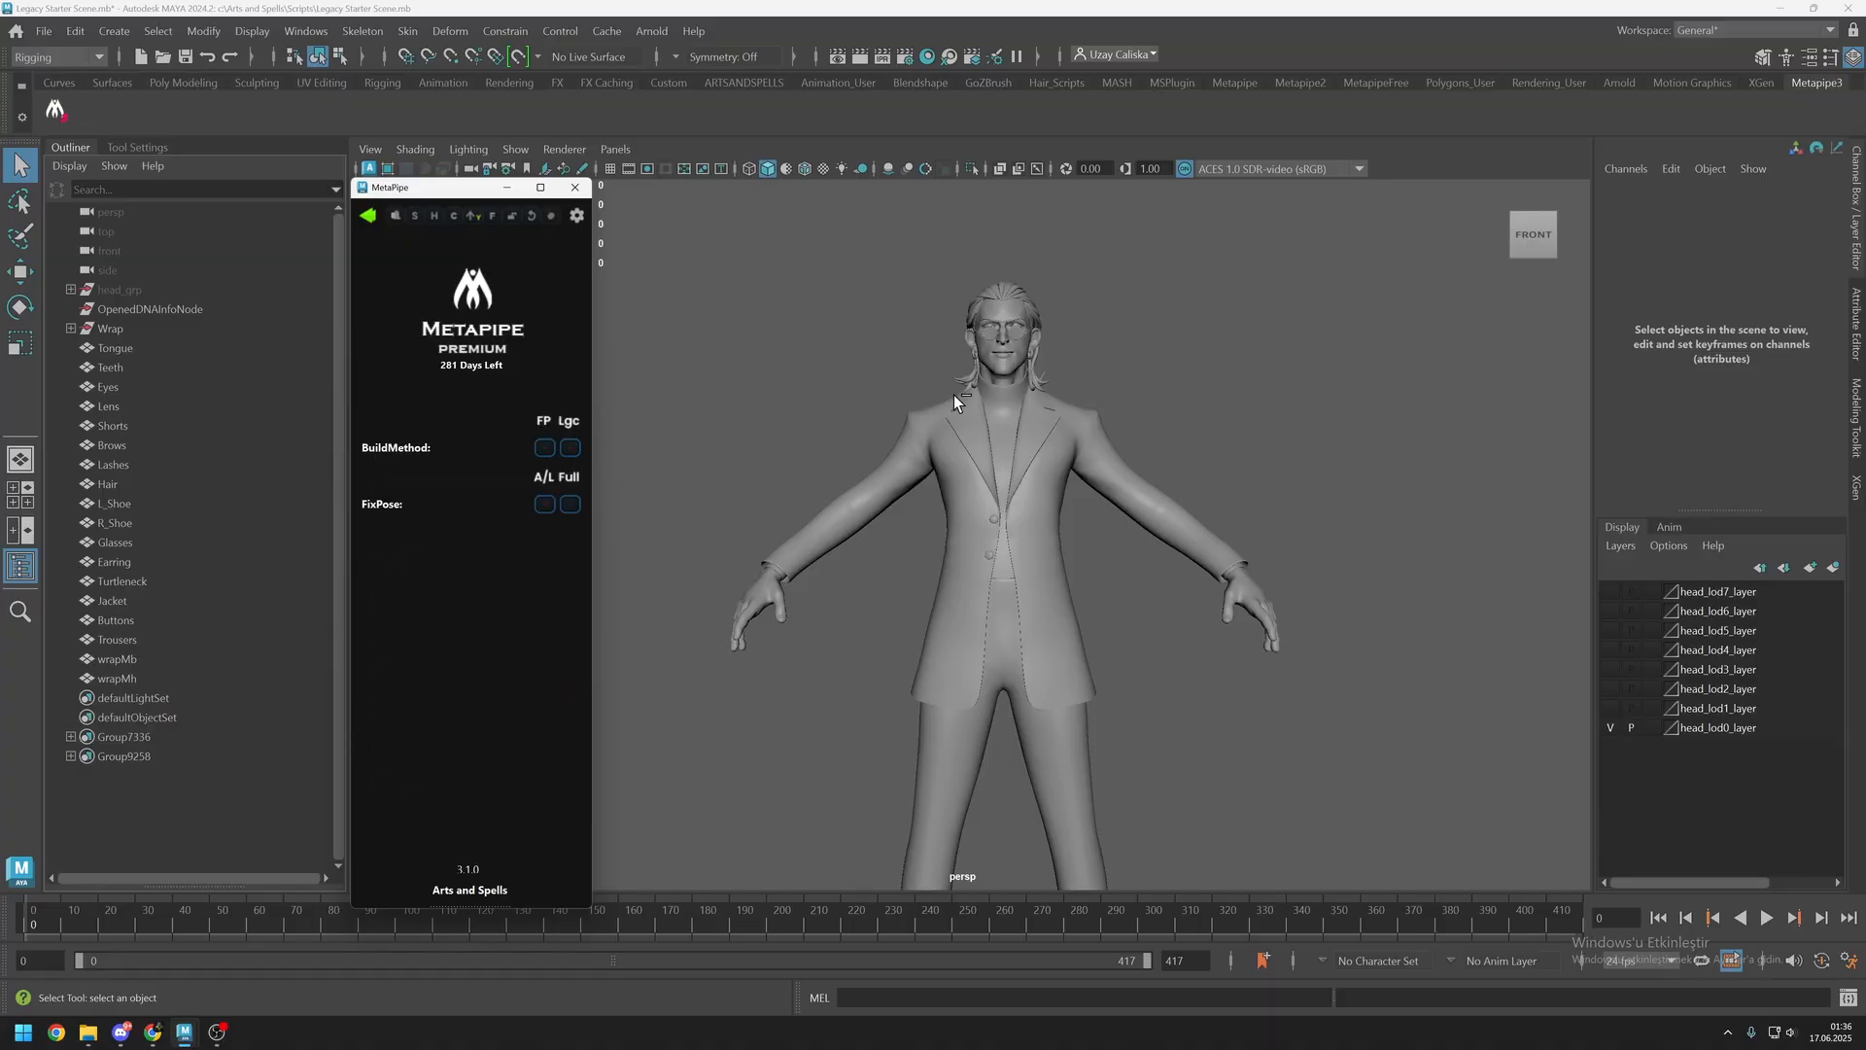
{"action": "left_click", "coordinate": [369, 216]}
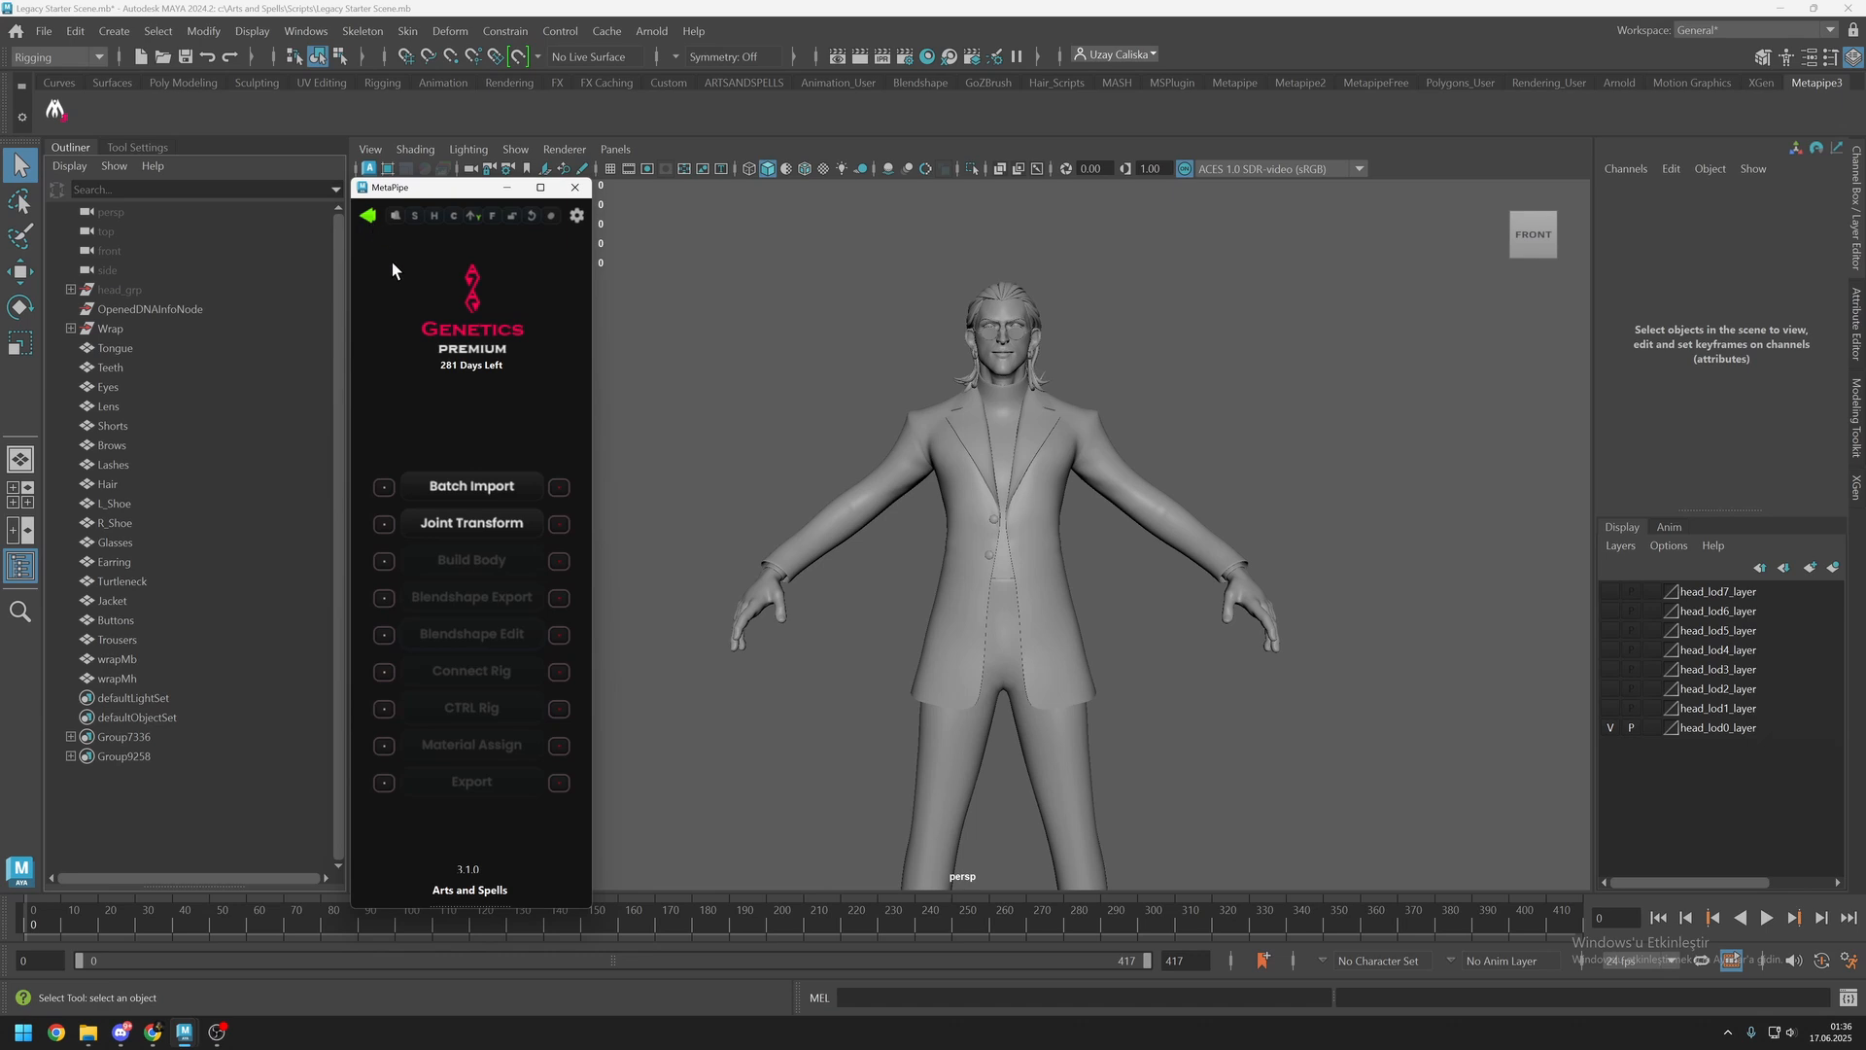
{"action": "left_click", "coordinate": [109, 387]}
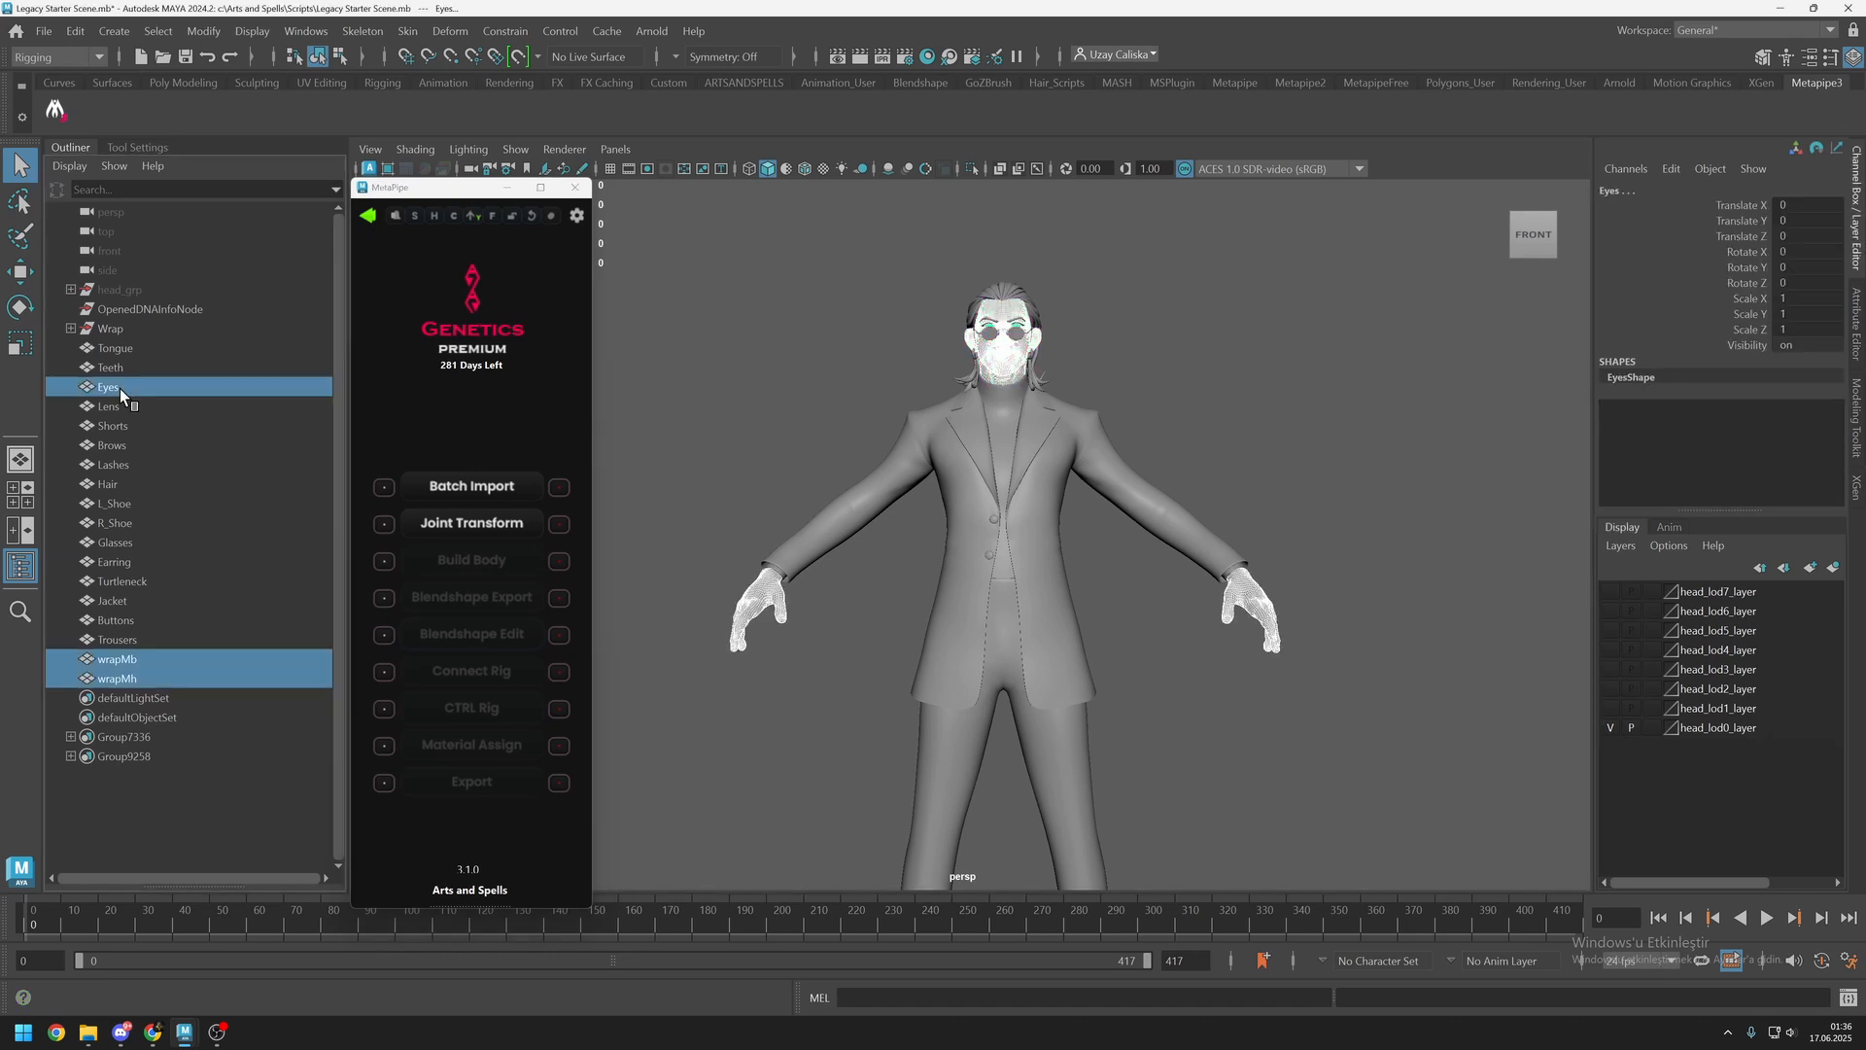
{"action": "left_click", "coordinate": [492, 533]}
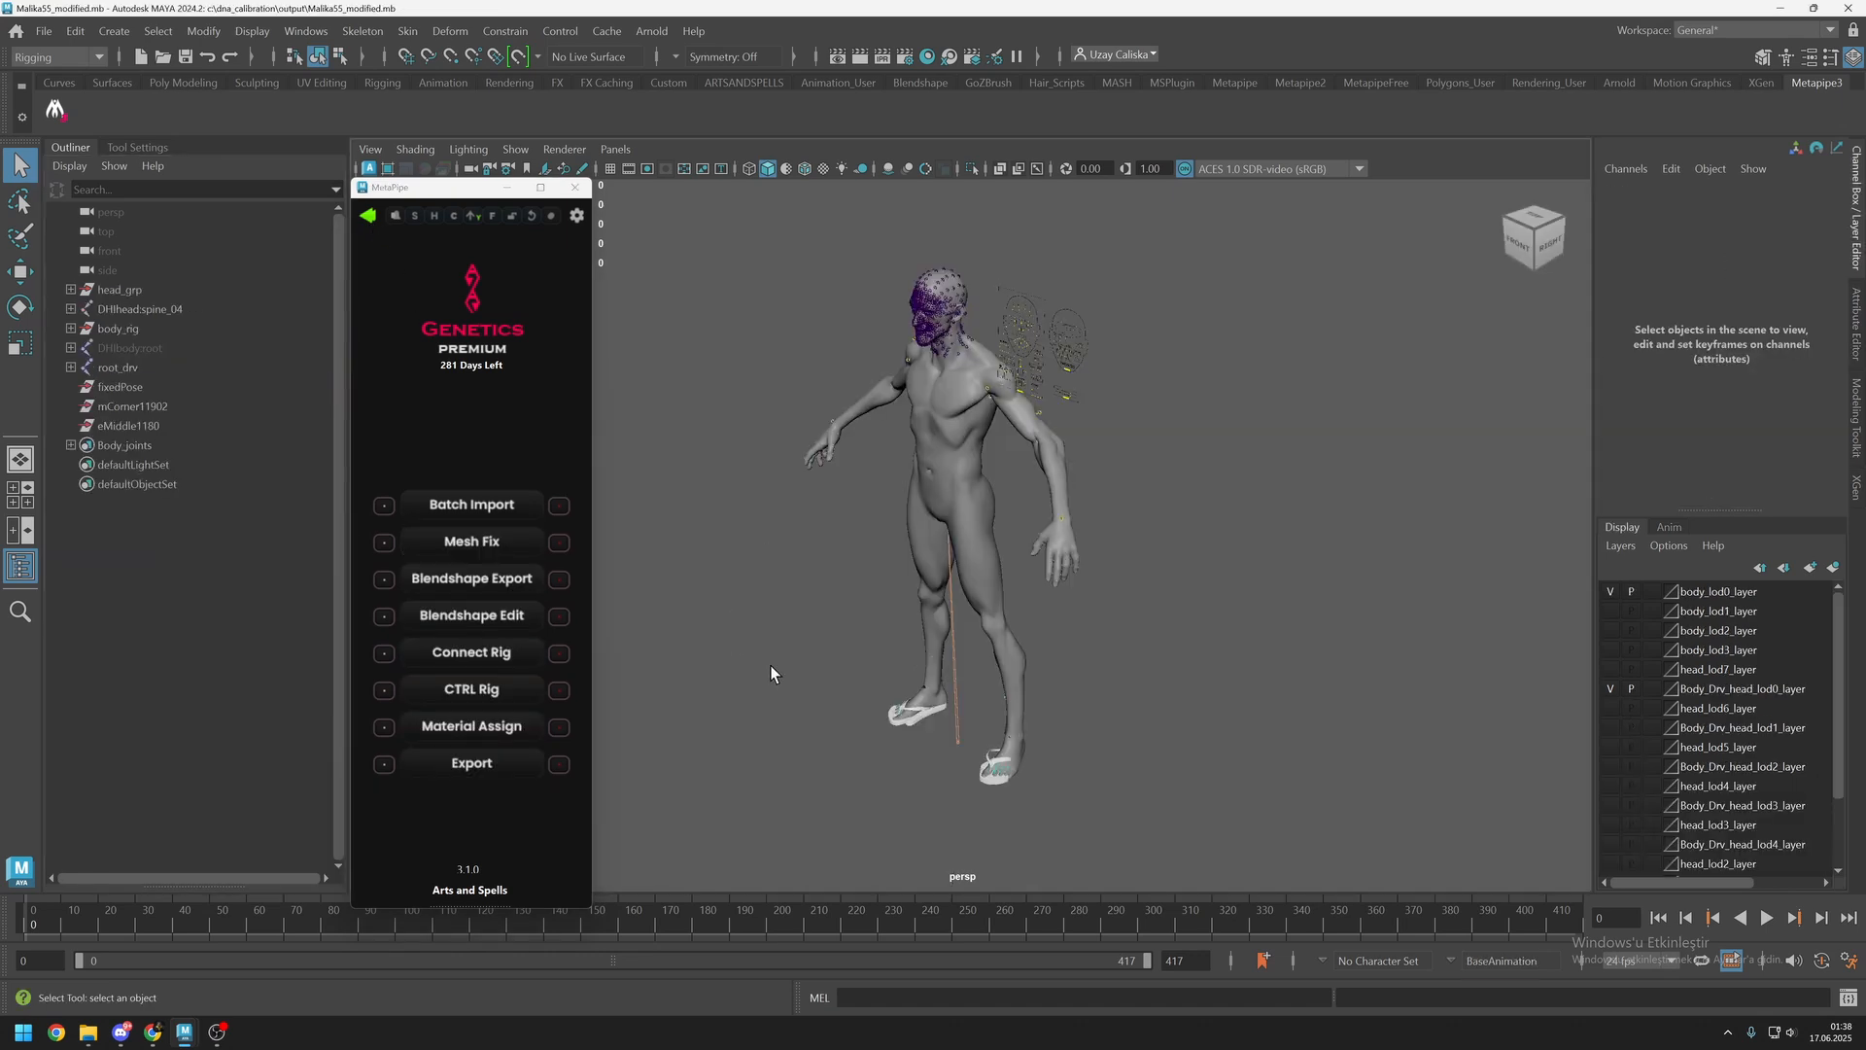
Examine the generated body rig, including the topology where head and body meet and the wrist joint.
{"action": "middle_click_drag", "start_coordinate": [770, 666], "coordinate": [935, 601], "text": "alt"}
{"action": "scroll", "coordinate": [935, 601], "scroll_direction": "up", "scroll_amount": 3}
{"action": "left_click_drag", "start_coordinate": [935, 601], "coordinate": [988, 577], "text": "alt"}
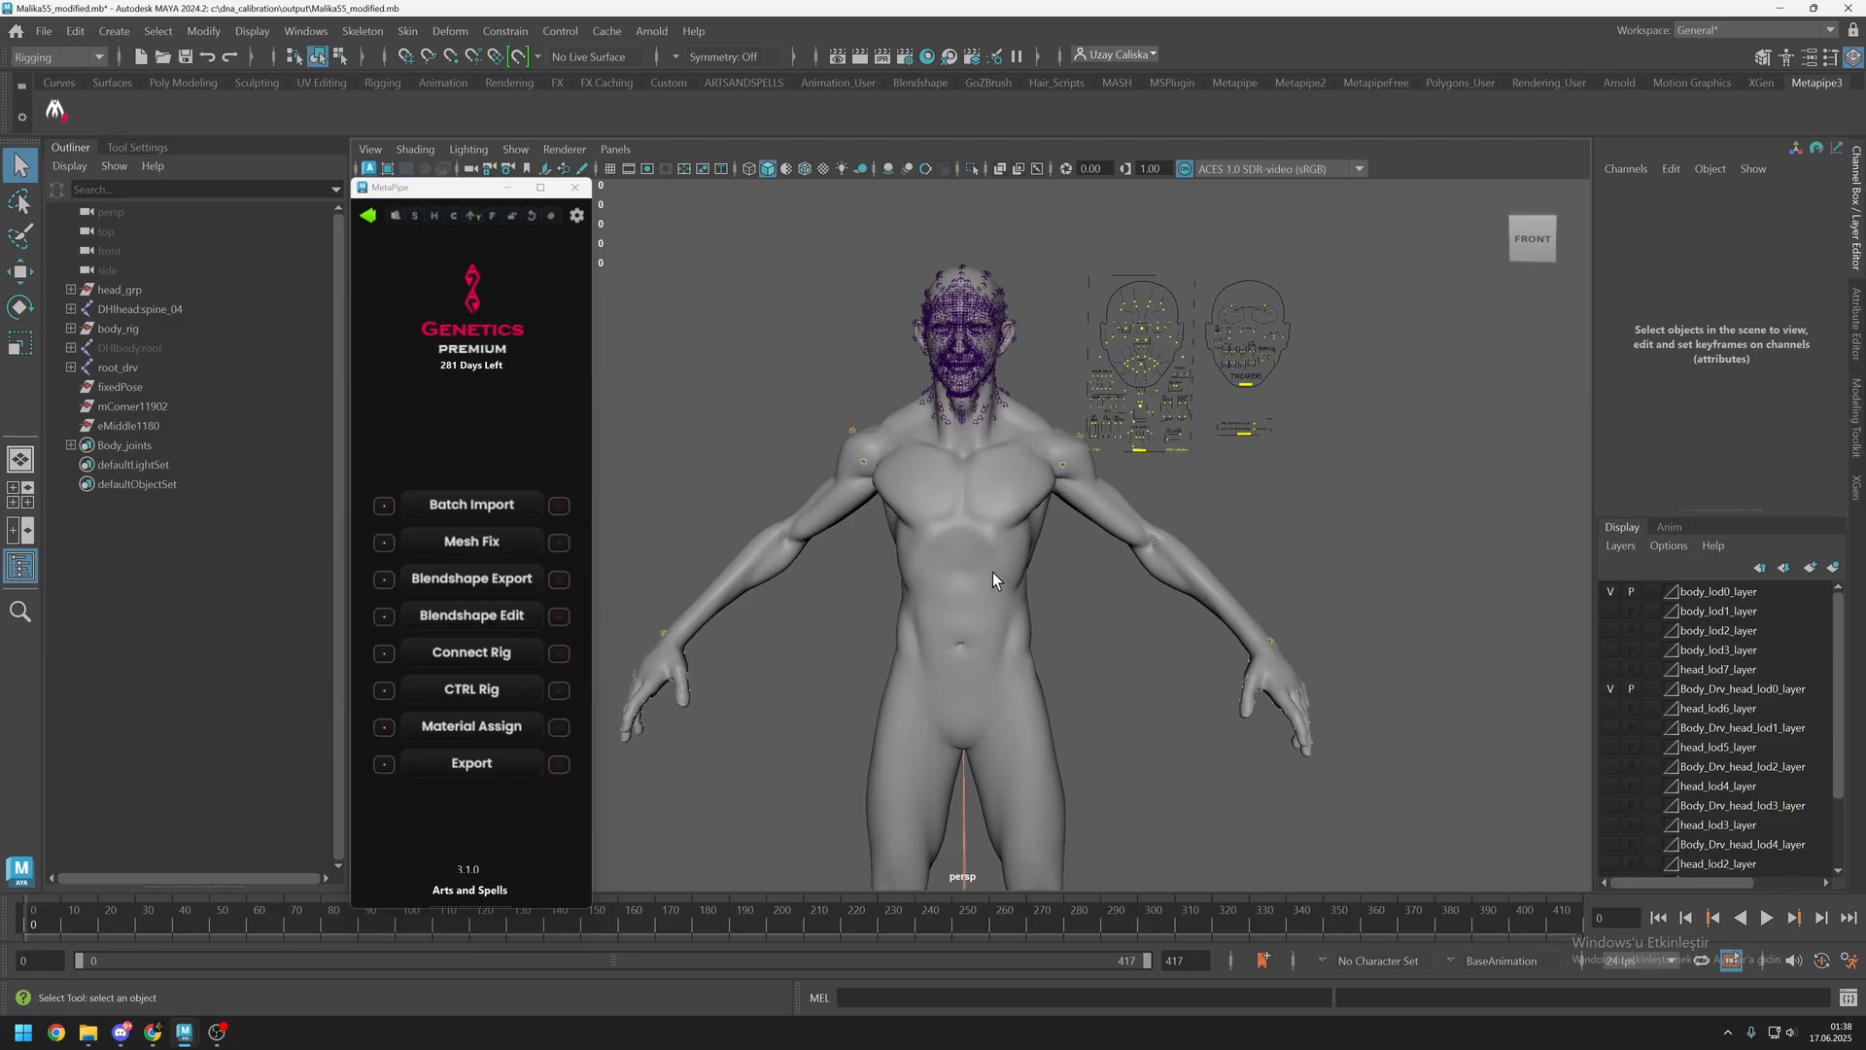
{"action": "left_click", "coordinate": [993, 570]}
{"action": "left_click", "coordinate": [1013, 428]}
{"action": "key", "text": "f"}
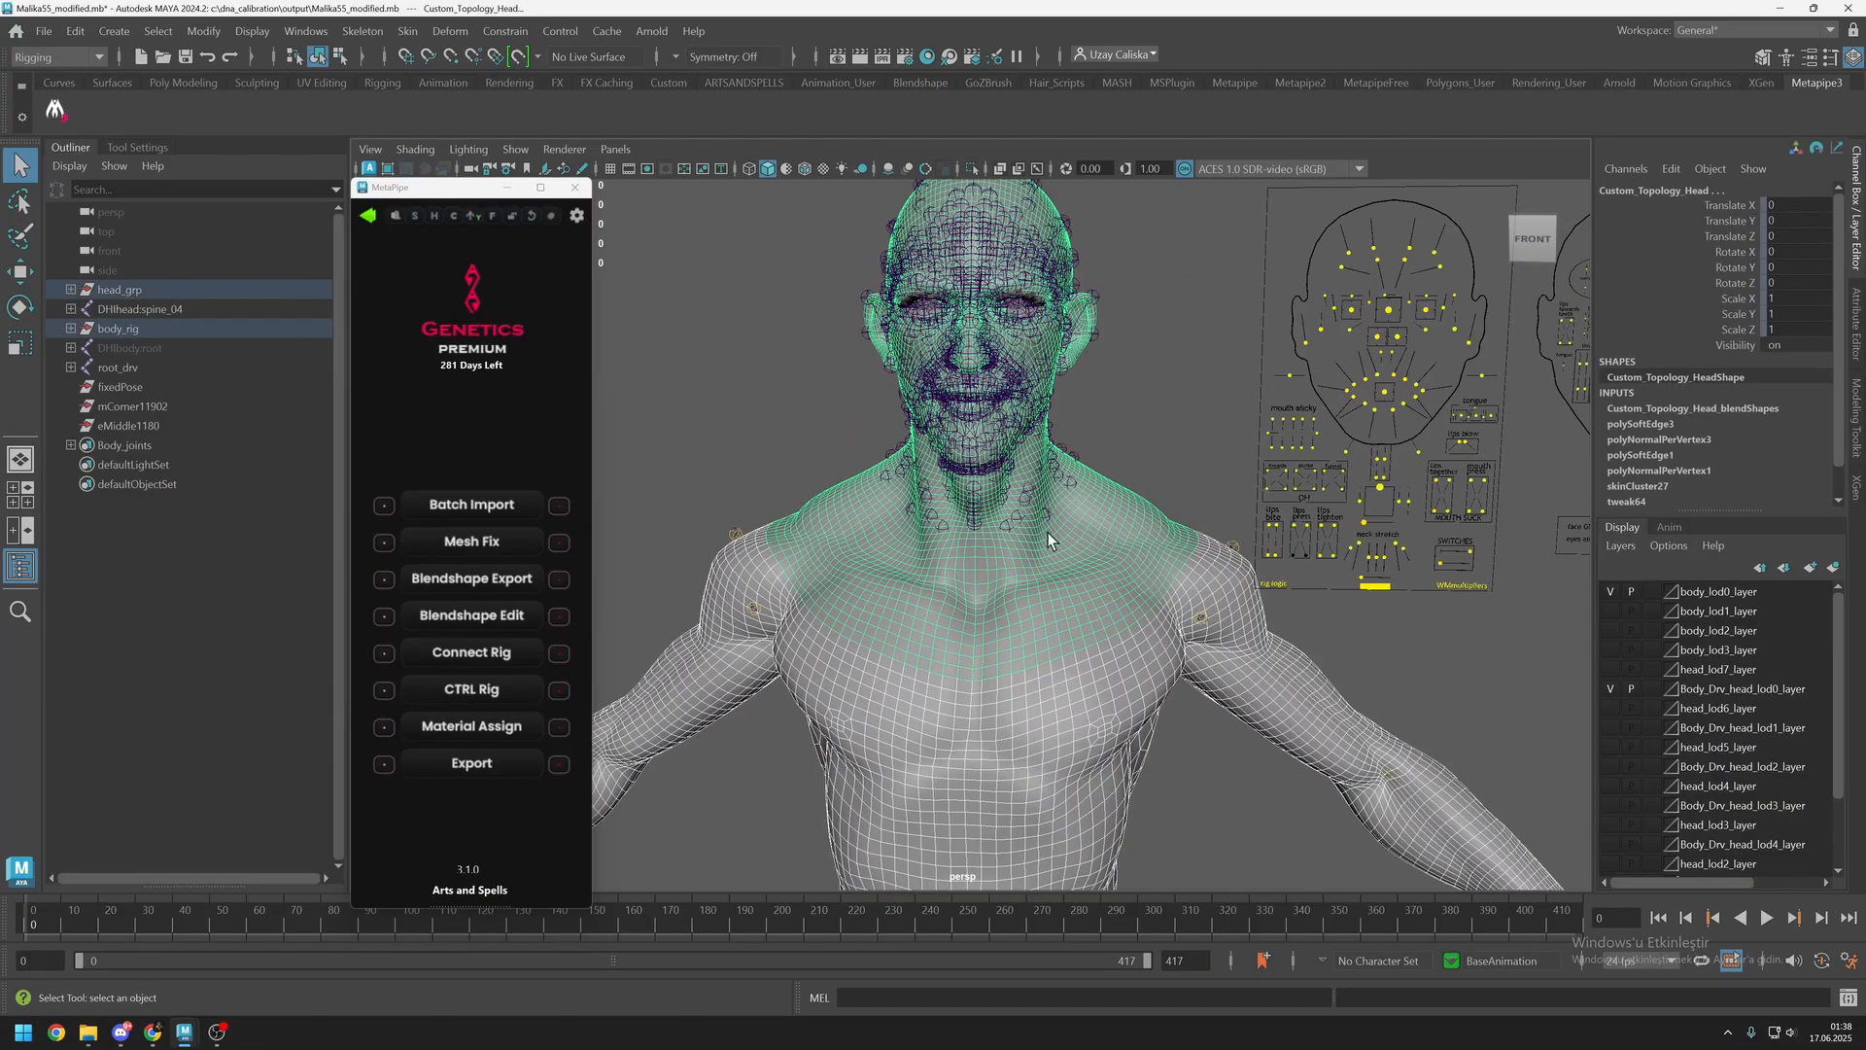
{"action": "right_click_drag", "start_coordinate": [1048, 534], "coordinate": [948, 688], "text": "alt"}
{"action": "middle_click_drag", "start_coordinate": [957, 692], "coordinate": [971, 539], "text": "alt"}
{"action": "left_click_drag", "start_coordinate": [971, 539], "coordinate": [991, 538], "text": "alt"}
{"action": "left_click", "coordinate": [1141, 492]}
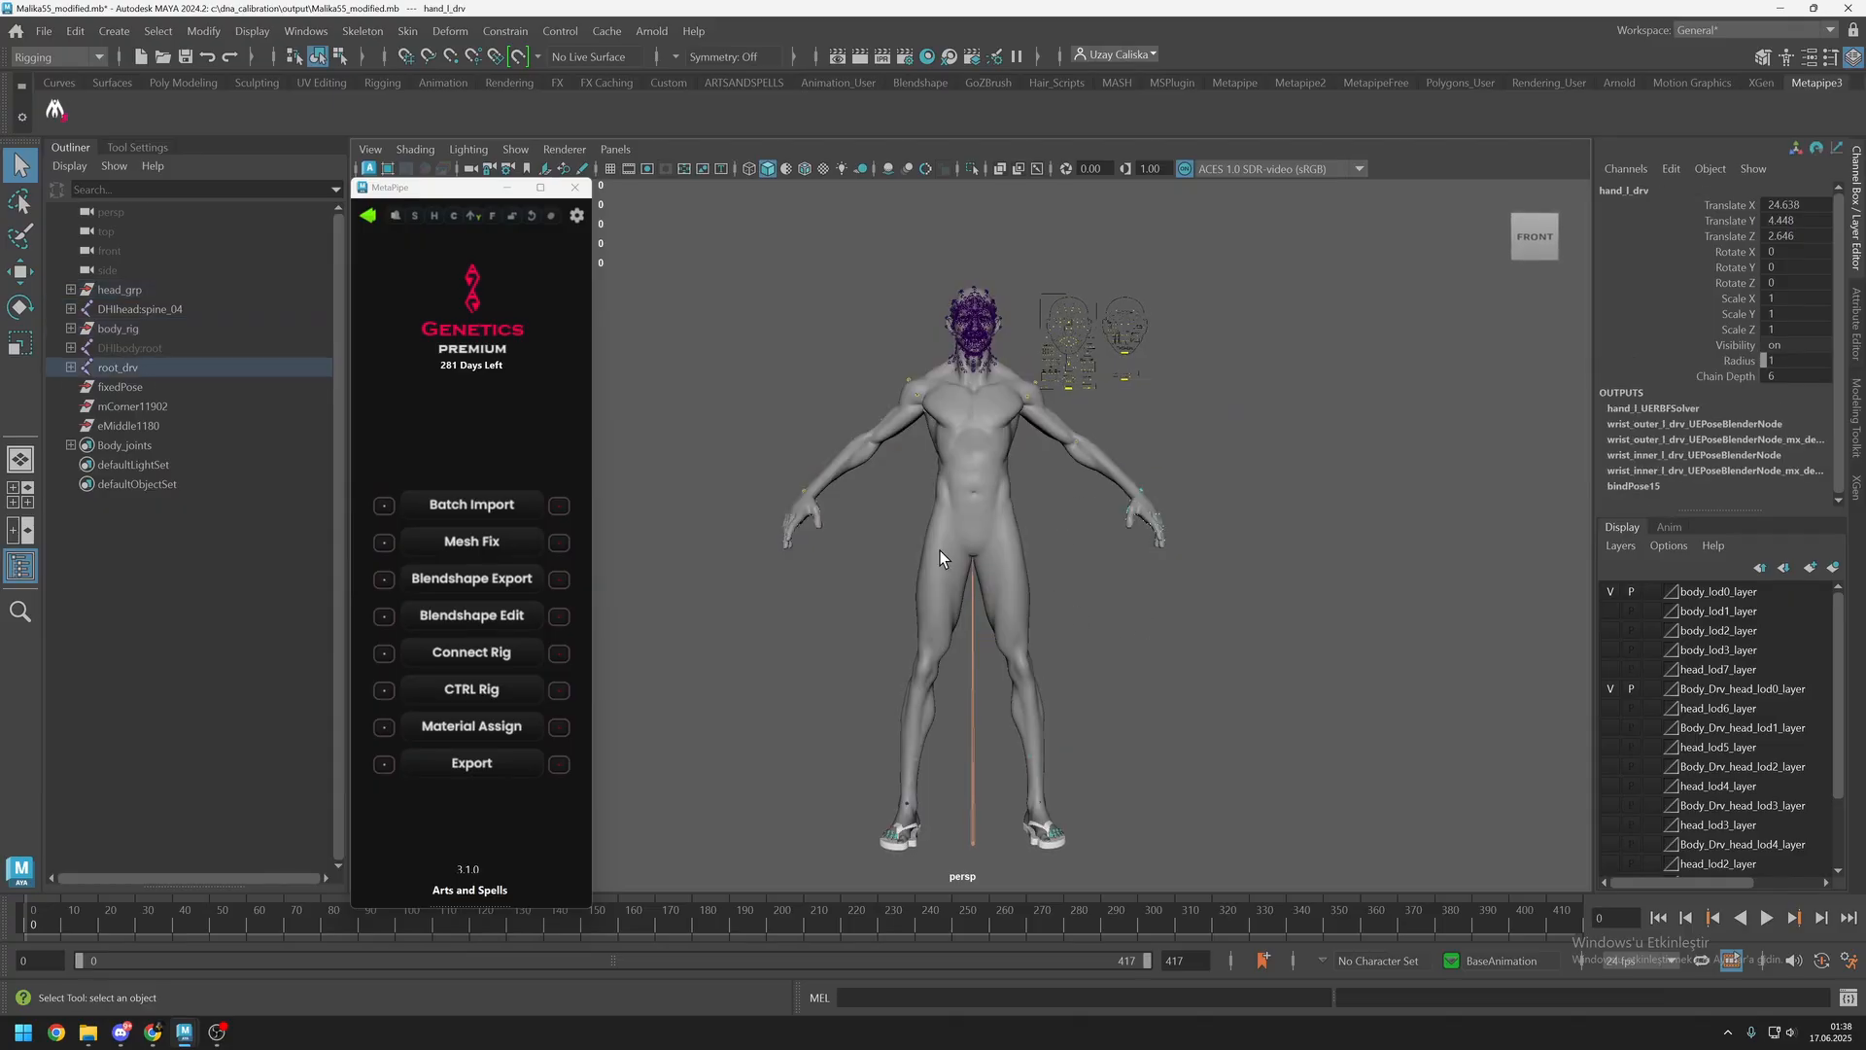
{"action": "left_click", "coordinate": [686, 572]}
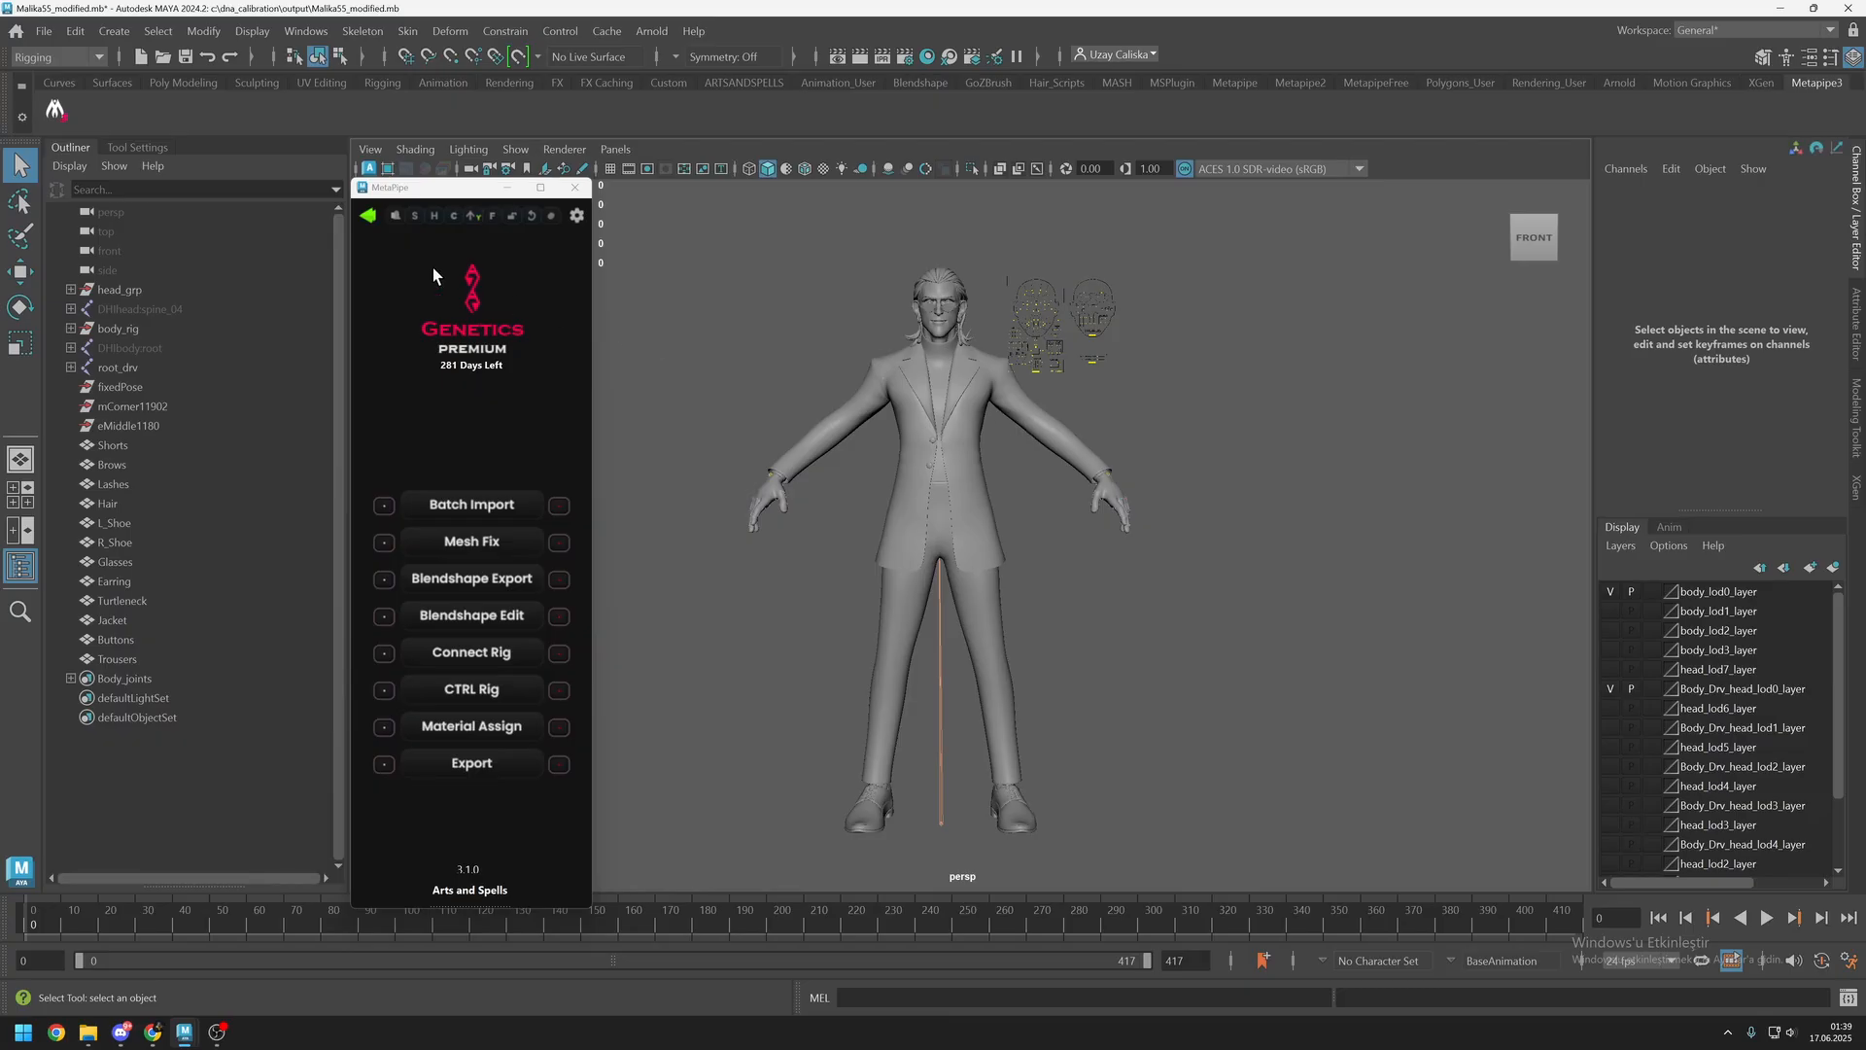
Open the Suits module and check the SmoothIntensity setting in the Wear options.
{"action": "left_click", "coordinate": [370, 217]}
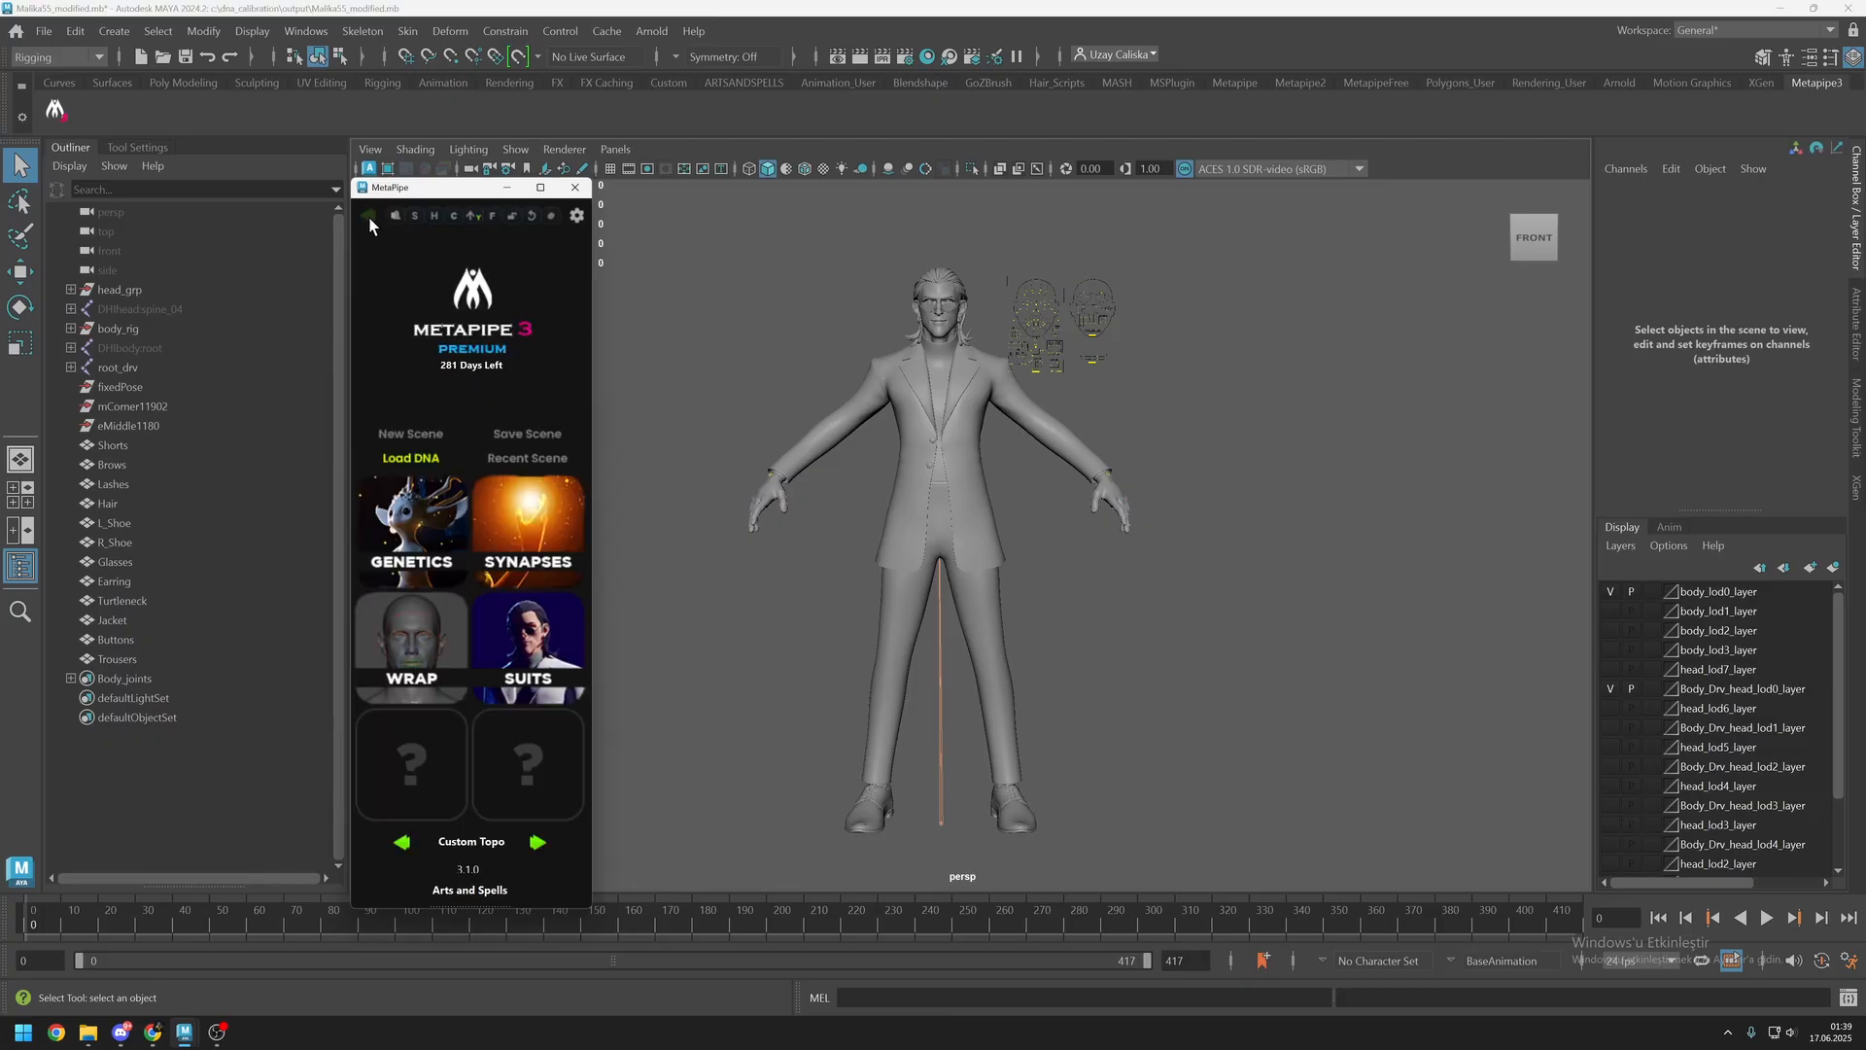
{"action": "left_click", "coordinate": [550, 632]}
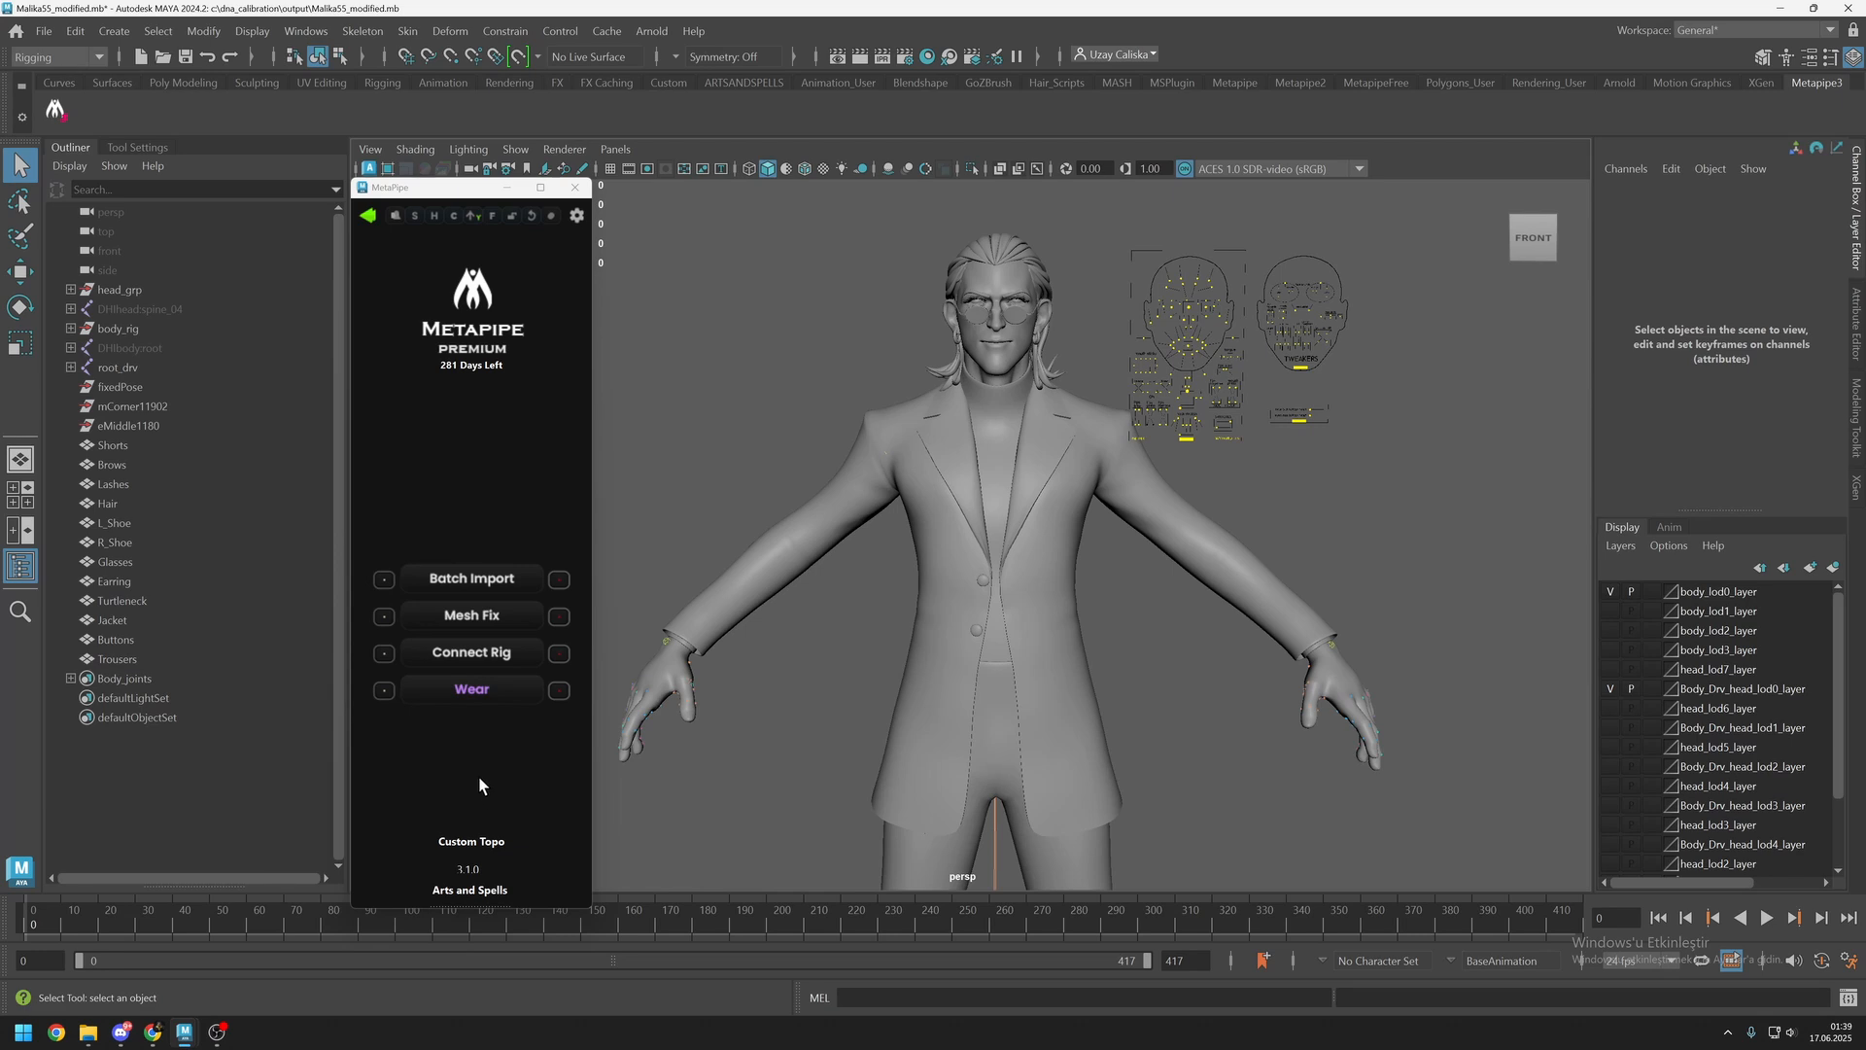
{"action": "left_click", "coordinate": [389, 686]}
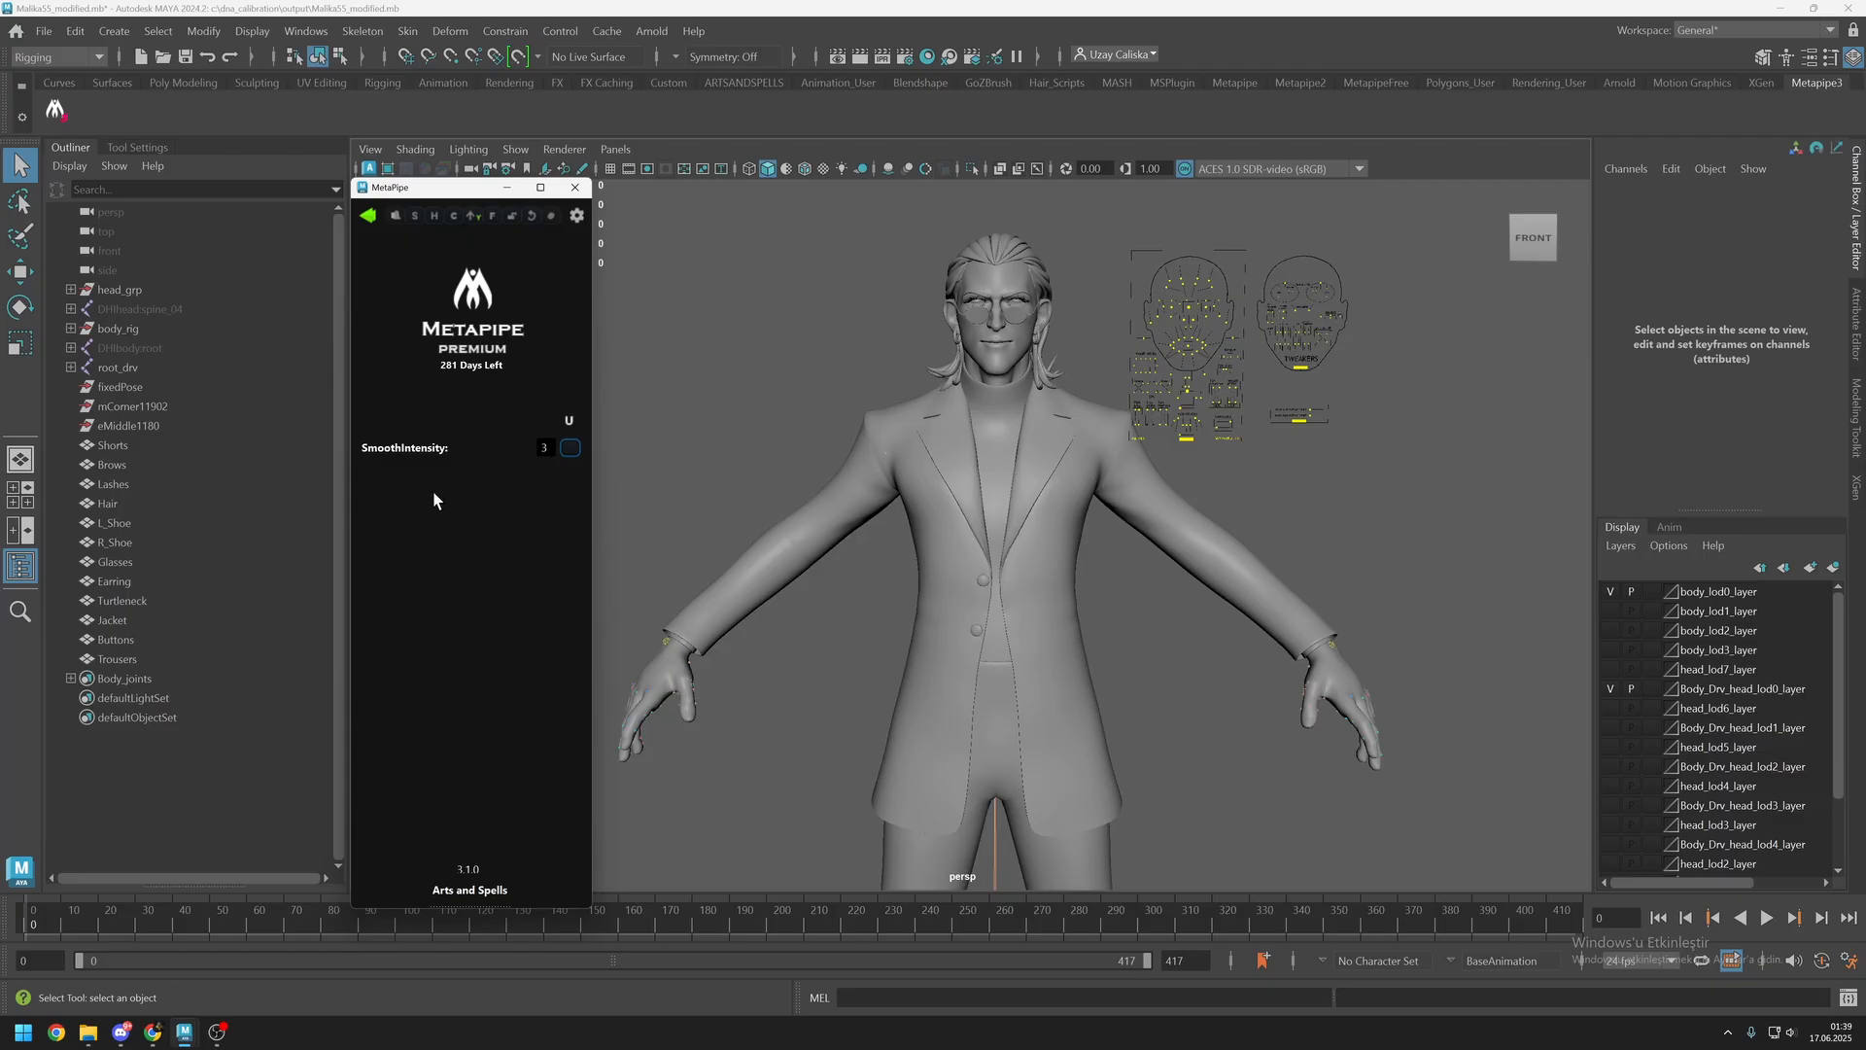
{"action": "double_click", "coordinate": [545, 447]}
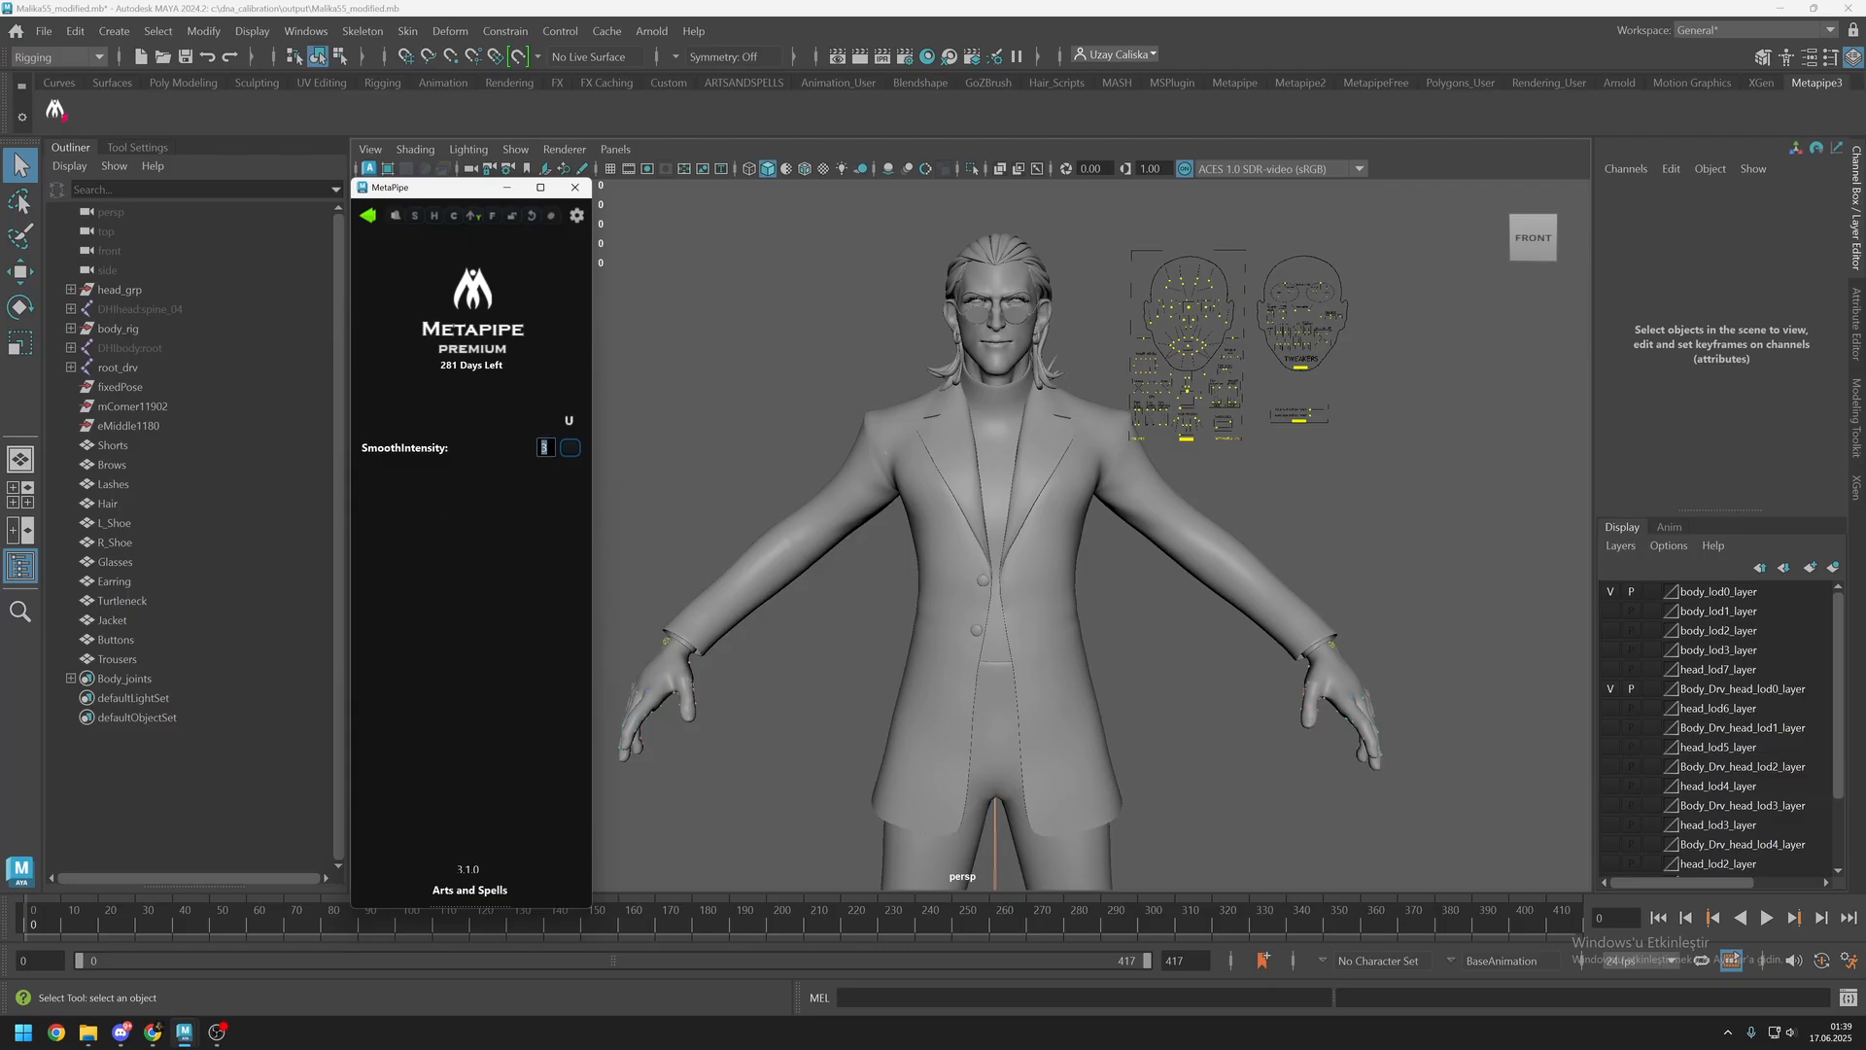
{"action": "left_click", "coordinate": [542, 447]}
{"action": "left_click", "coordinate": [368, 217]}
Apply Wear to the Turtleneck mesh to bind it to the body rig.
{"action": "left_click_drag", "start_coordinate": [773, 476], "coordinate": [989, 488], "text": "alt"}
{"action": "scroll", "coordinate": [988, 488], "scroll_direction": "up", "scroll_amount": 6}
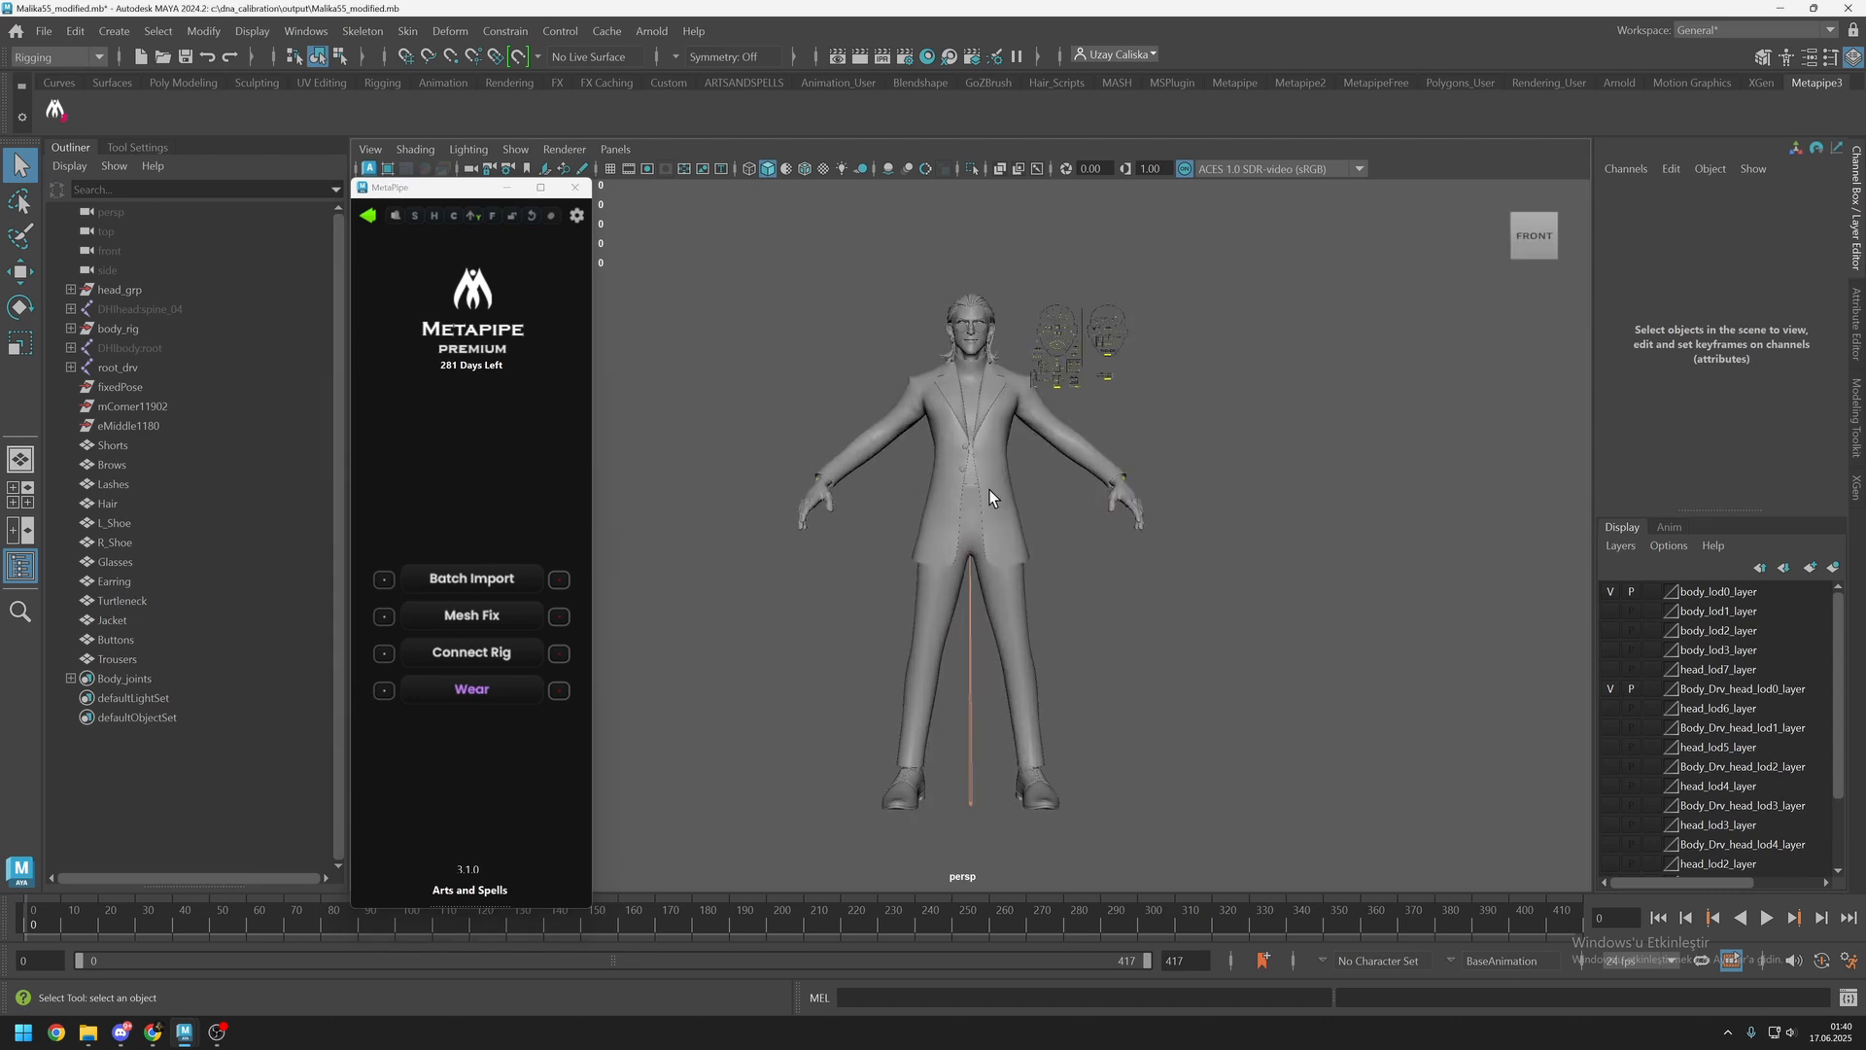
{"action": "middle_click_drag", "start_coordinate": [959, 409], "coordinate": [973, 547], "text": "alt"}
{"action": "scroll", "coordinate": [973, 546], "scroll_direction": "up", "scroll_amount": 3}
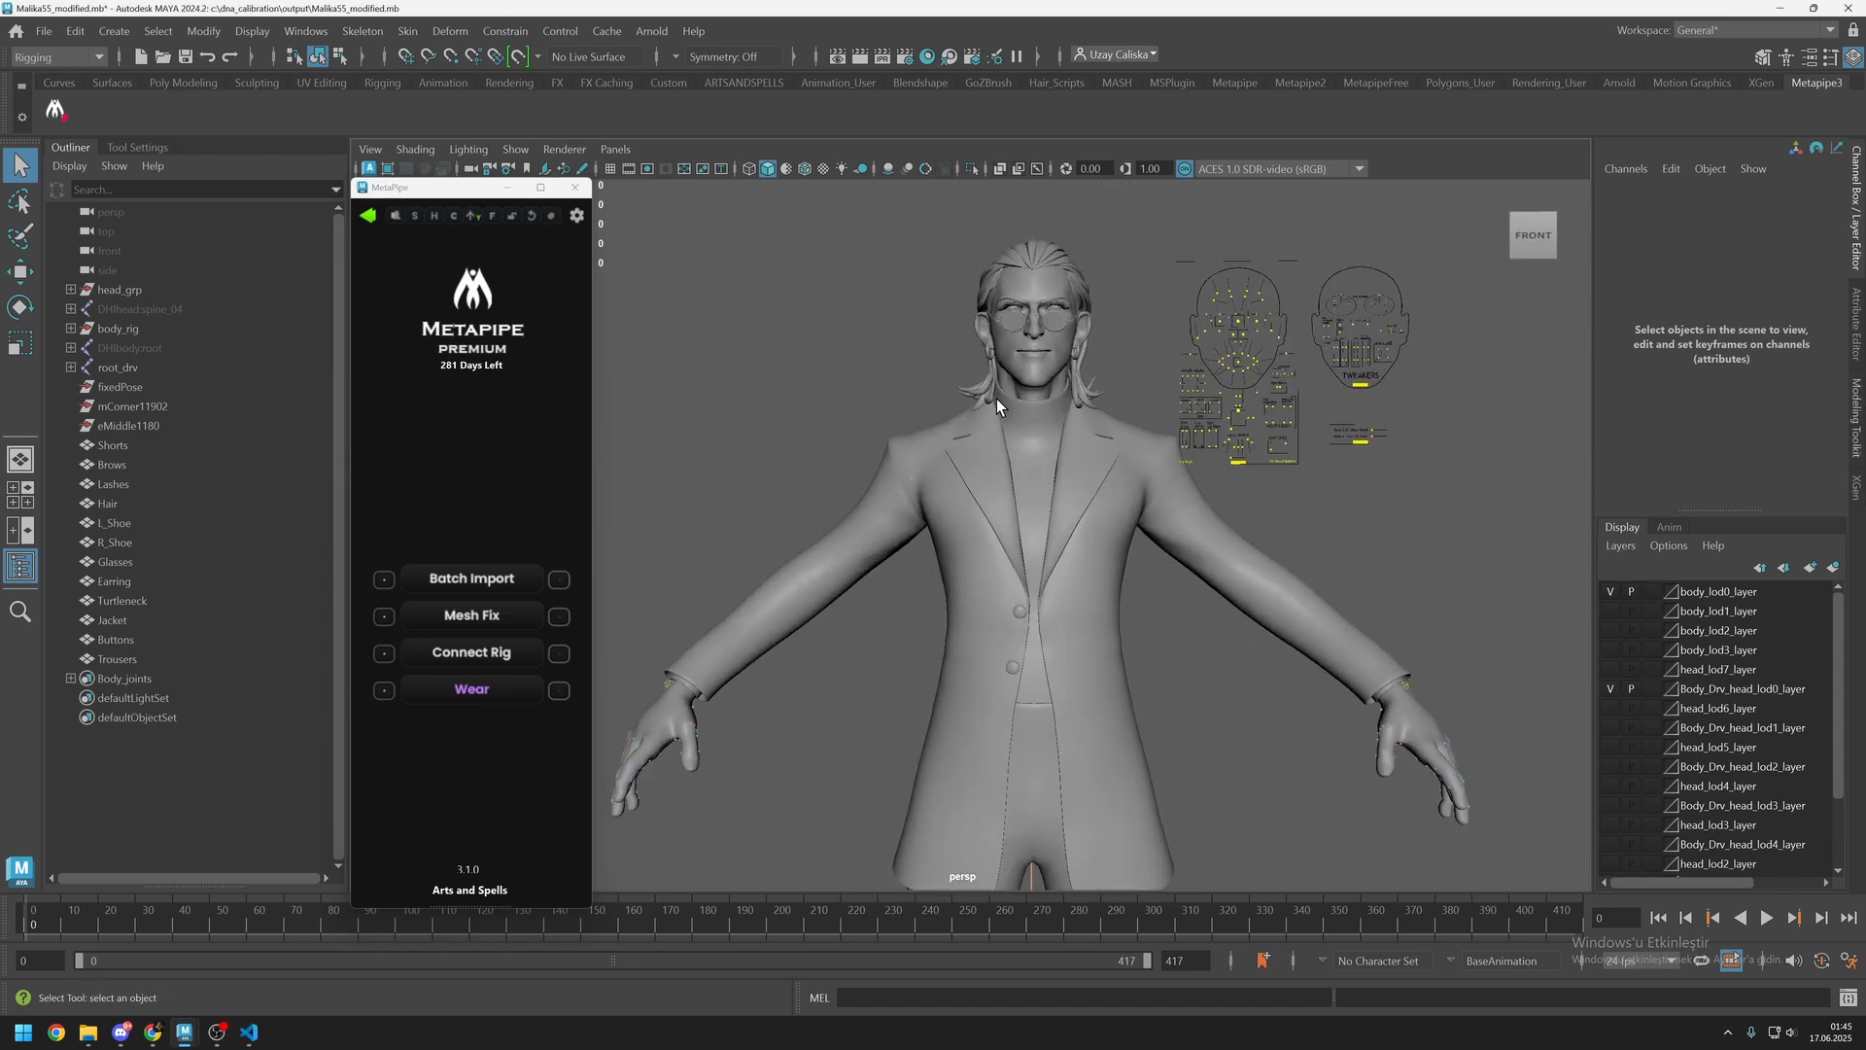
{"action": "left_click", "coordinate": [1012, 405]}
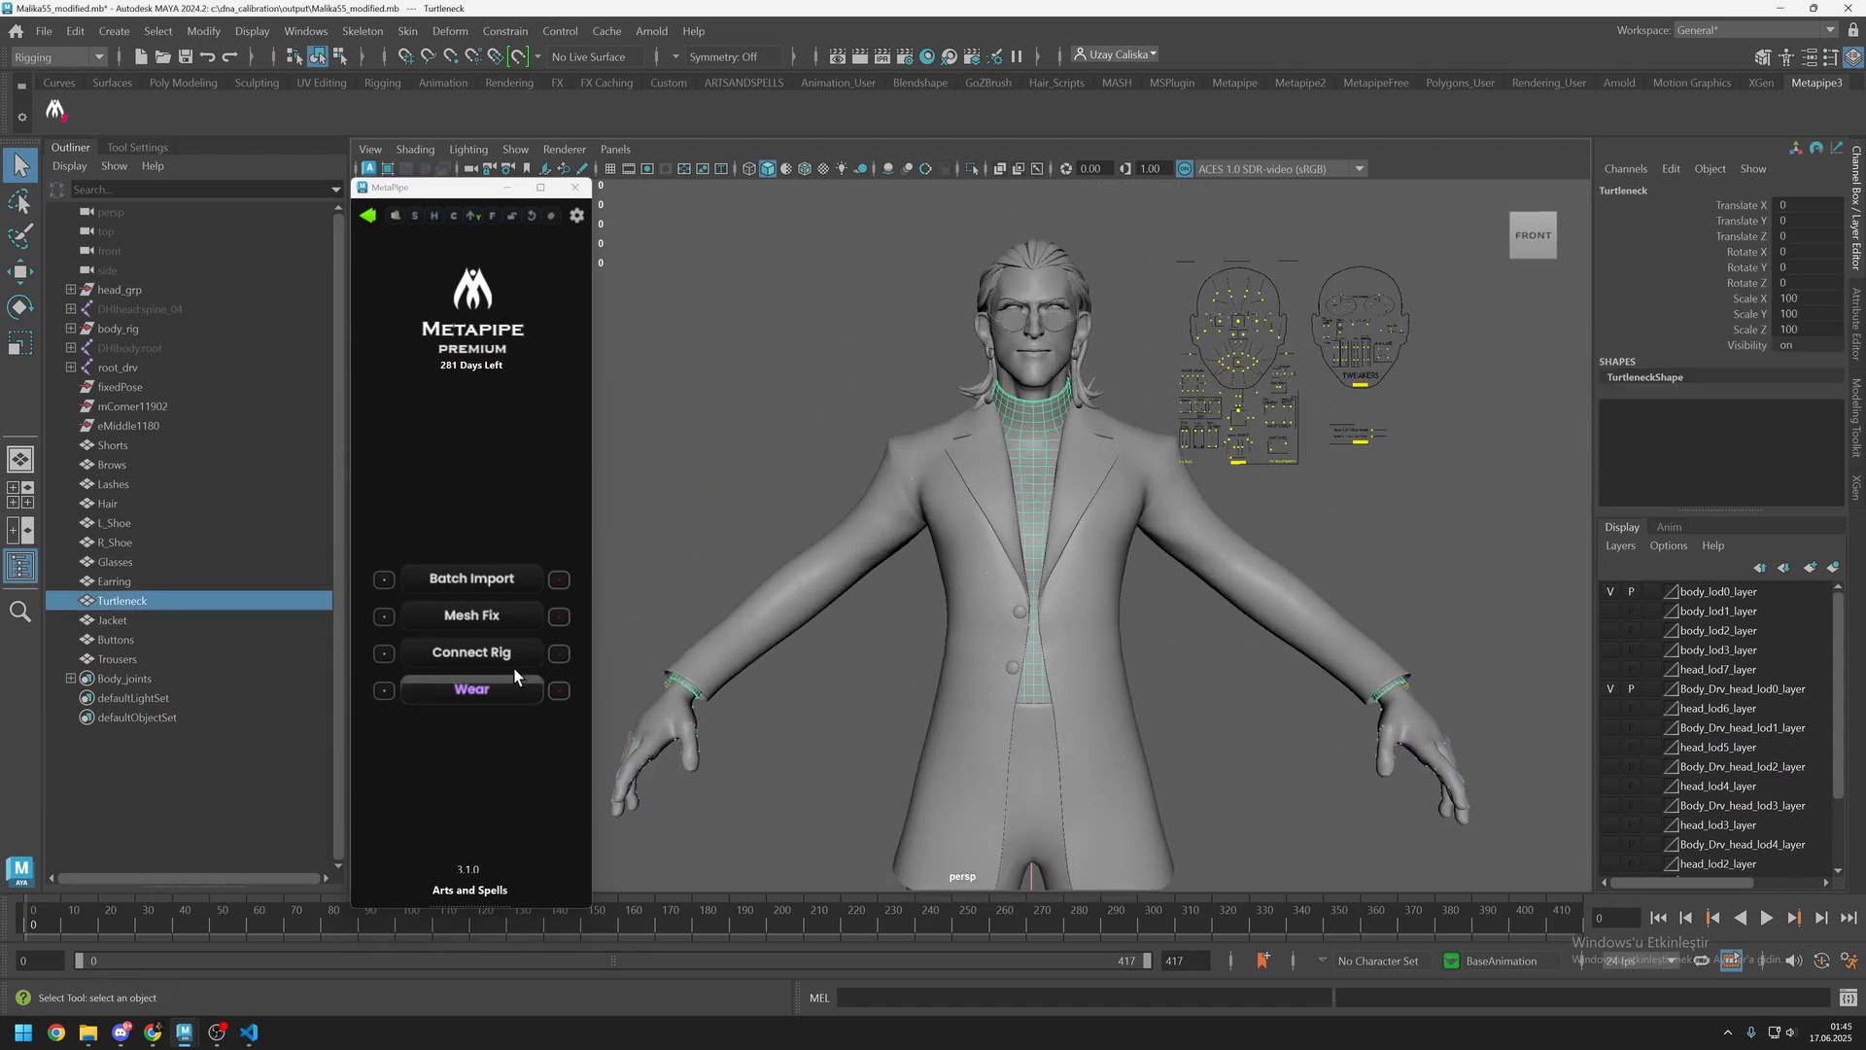
{"action": "left_click", "coordinate": [466, 700]}
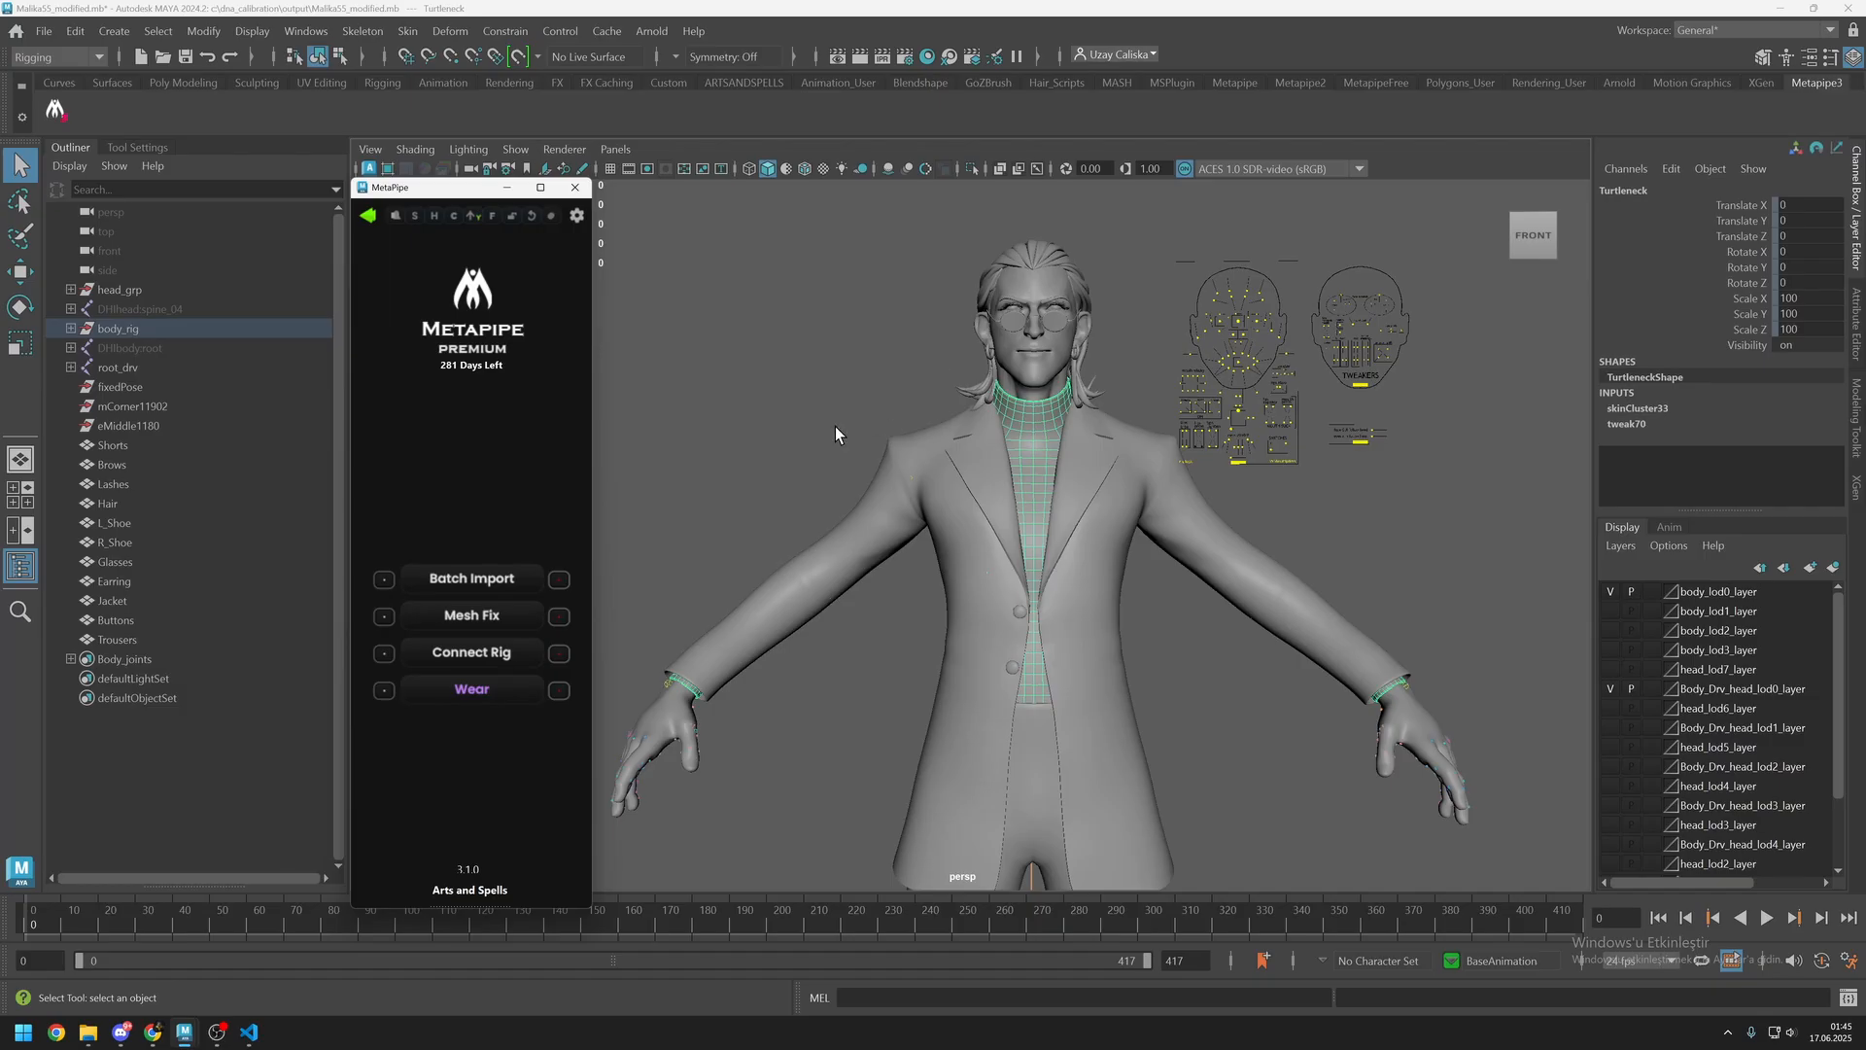
Apply Wear to the Jacket mesh and turn on X-Ray joints display.
{"action": "left_click", "coordinate": [971, 486]}
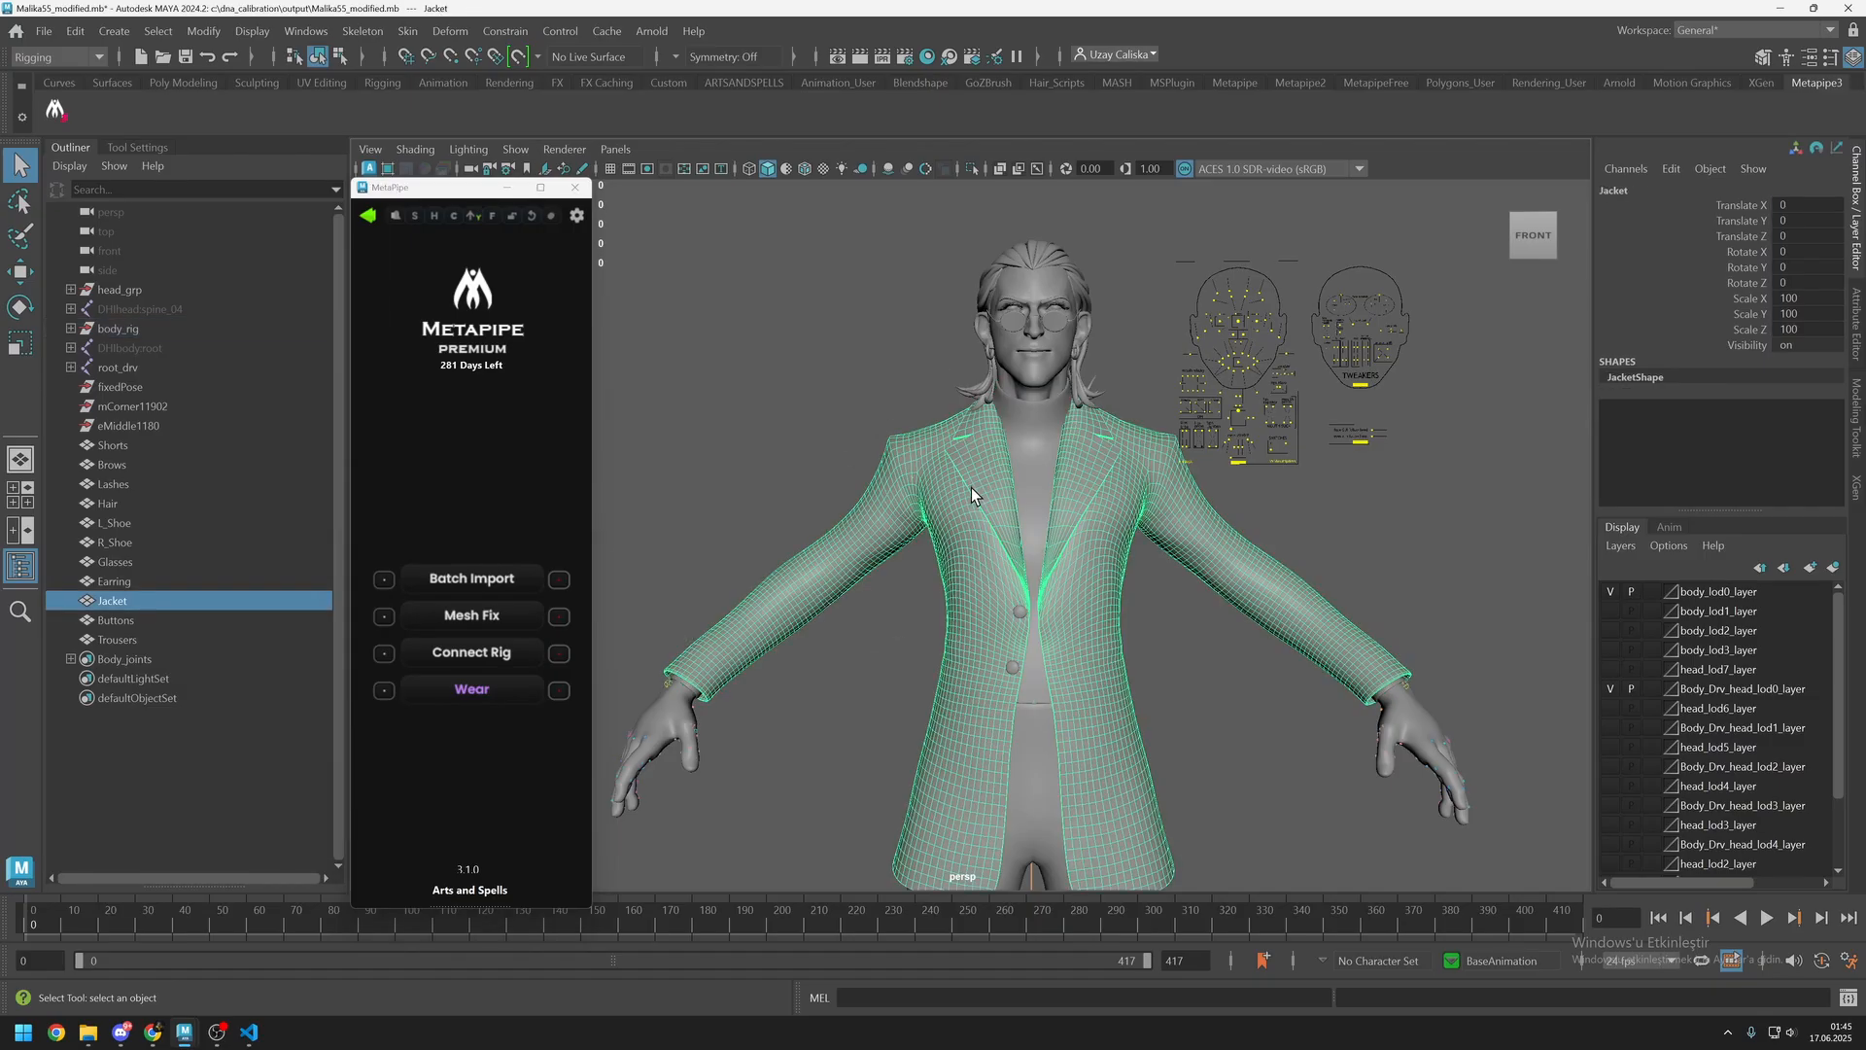
{"action": "left_click", "coordinate": [463, 691]}
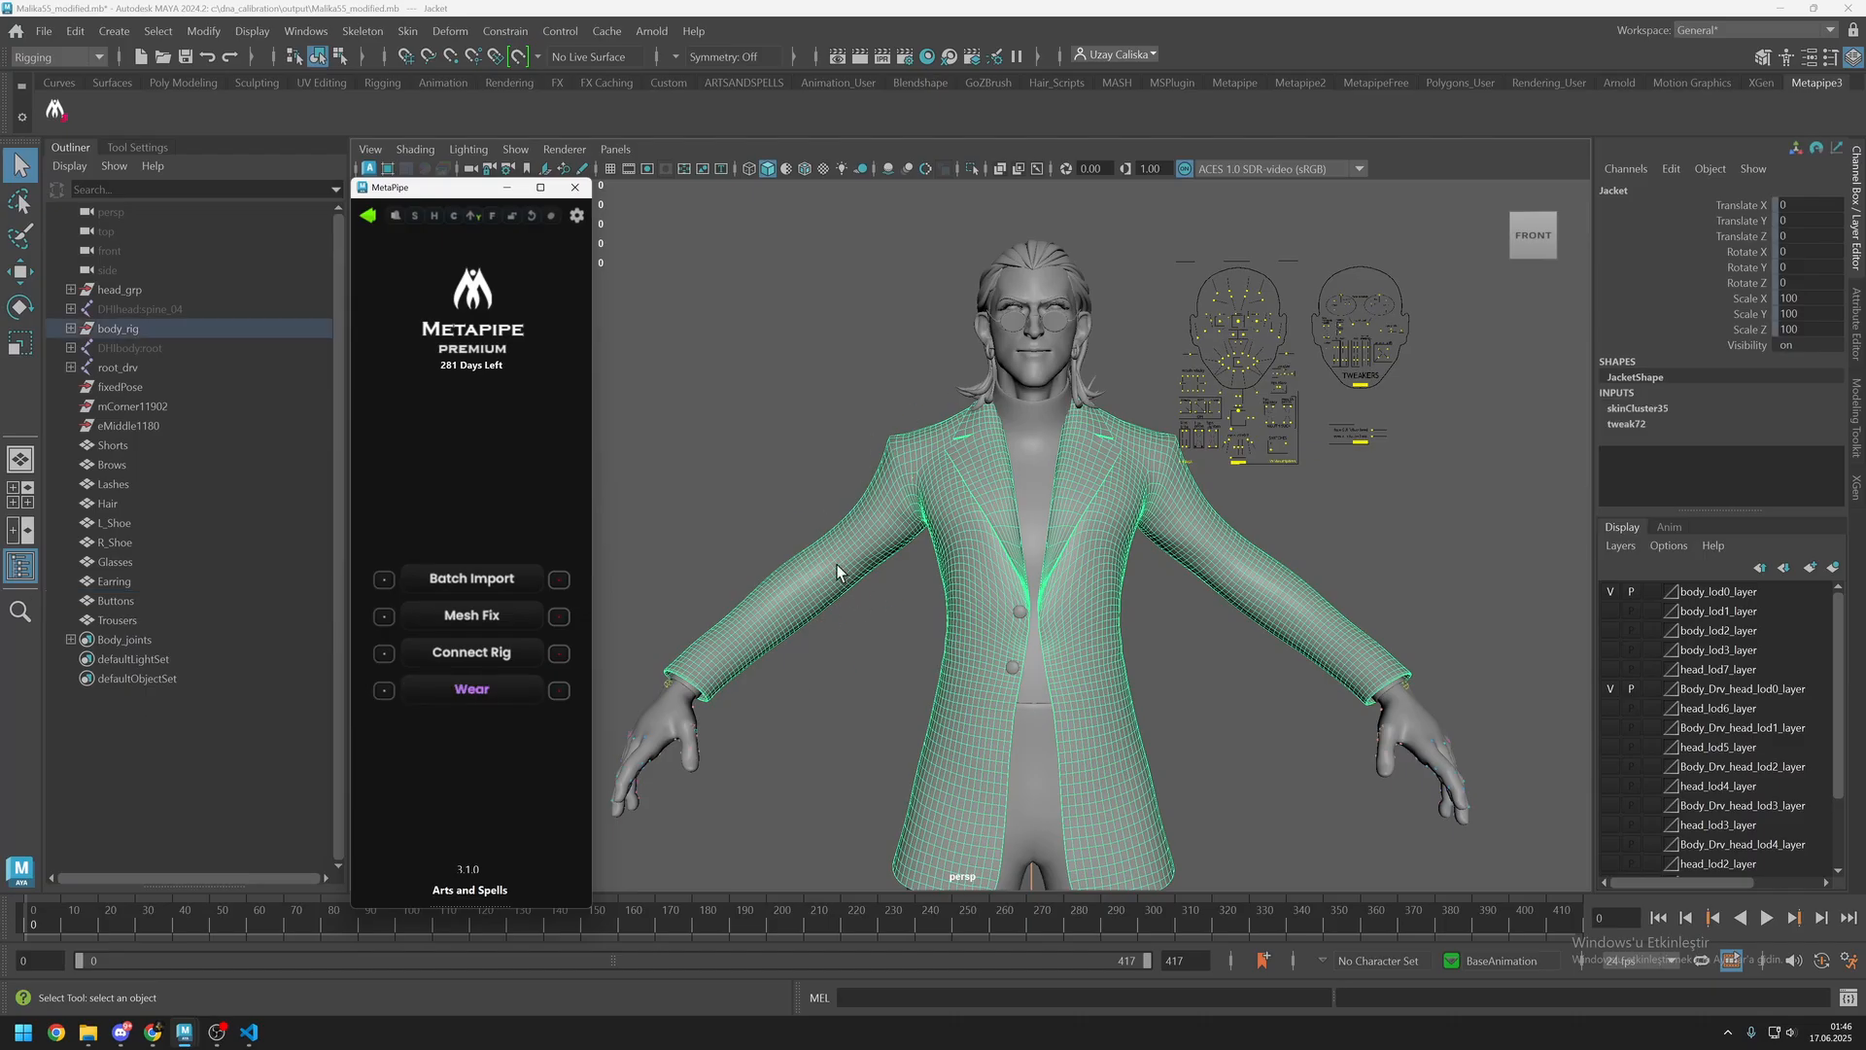
{"action": "left_click", "coordinate": [1036, 171]}
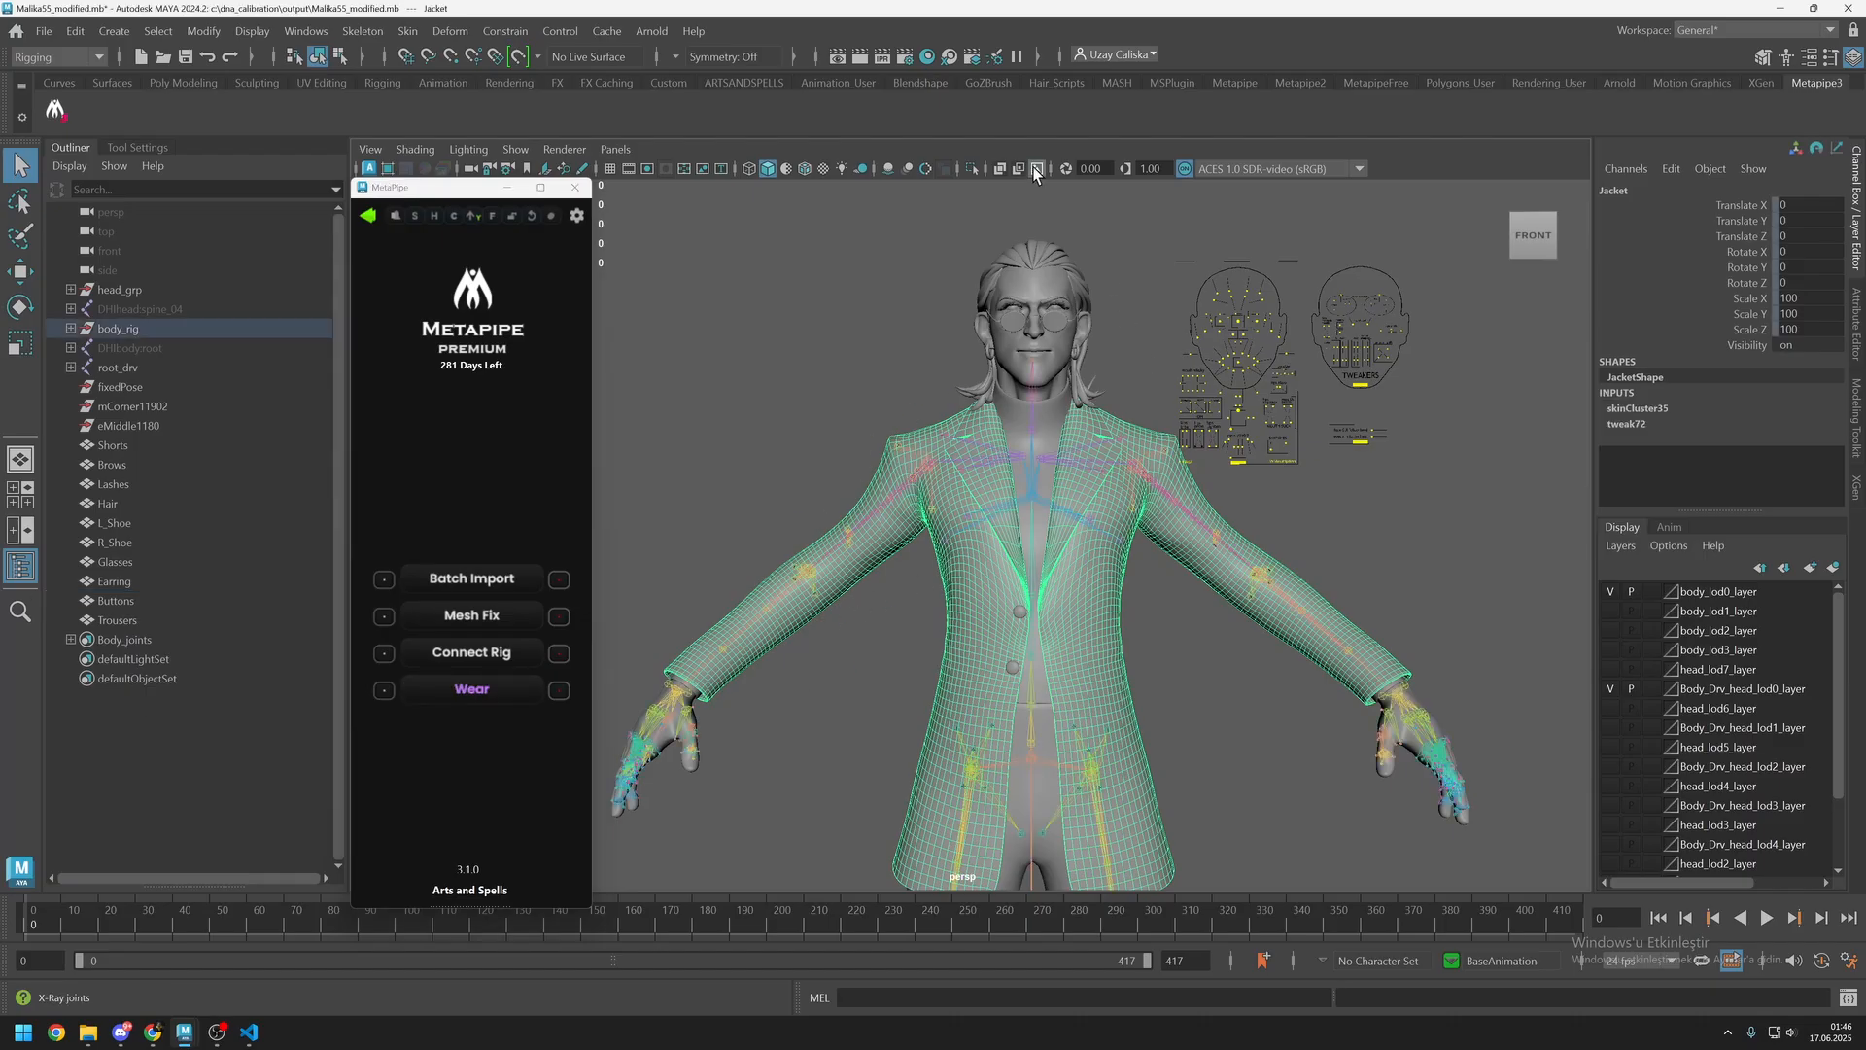
Select both upper arm joints and raise the arms by rotating them to about -40° on Y to test the Jacket's deformation.
{"action": "left_click", "coordinate": [1193, 519]}
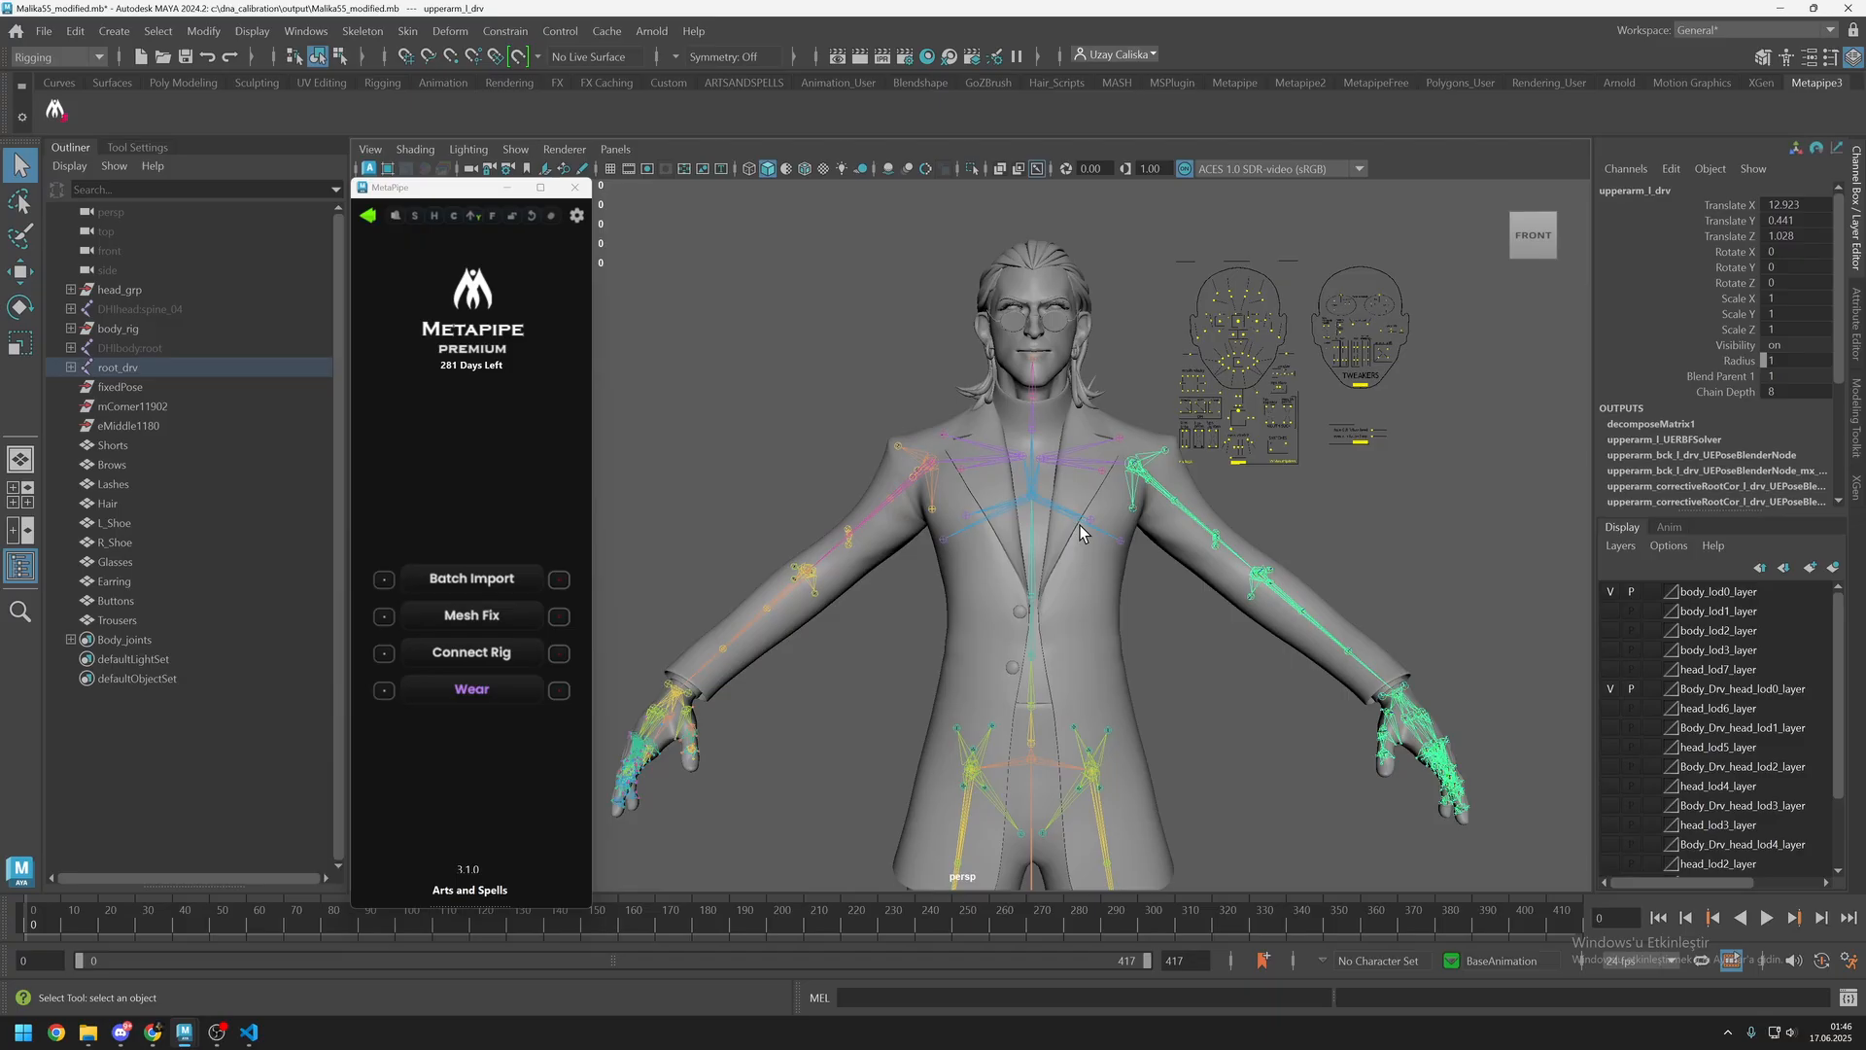
{"action": "left_click", "coordinate": [874, 511], "text": "shift"}
{"action": "key", "text": "e"}
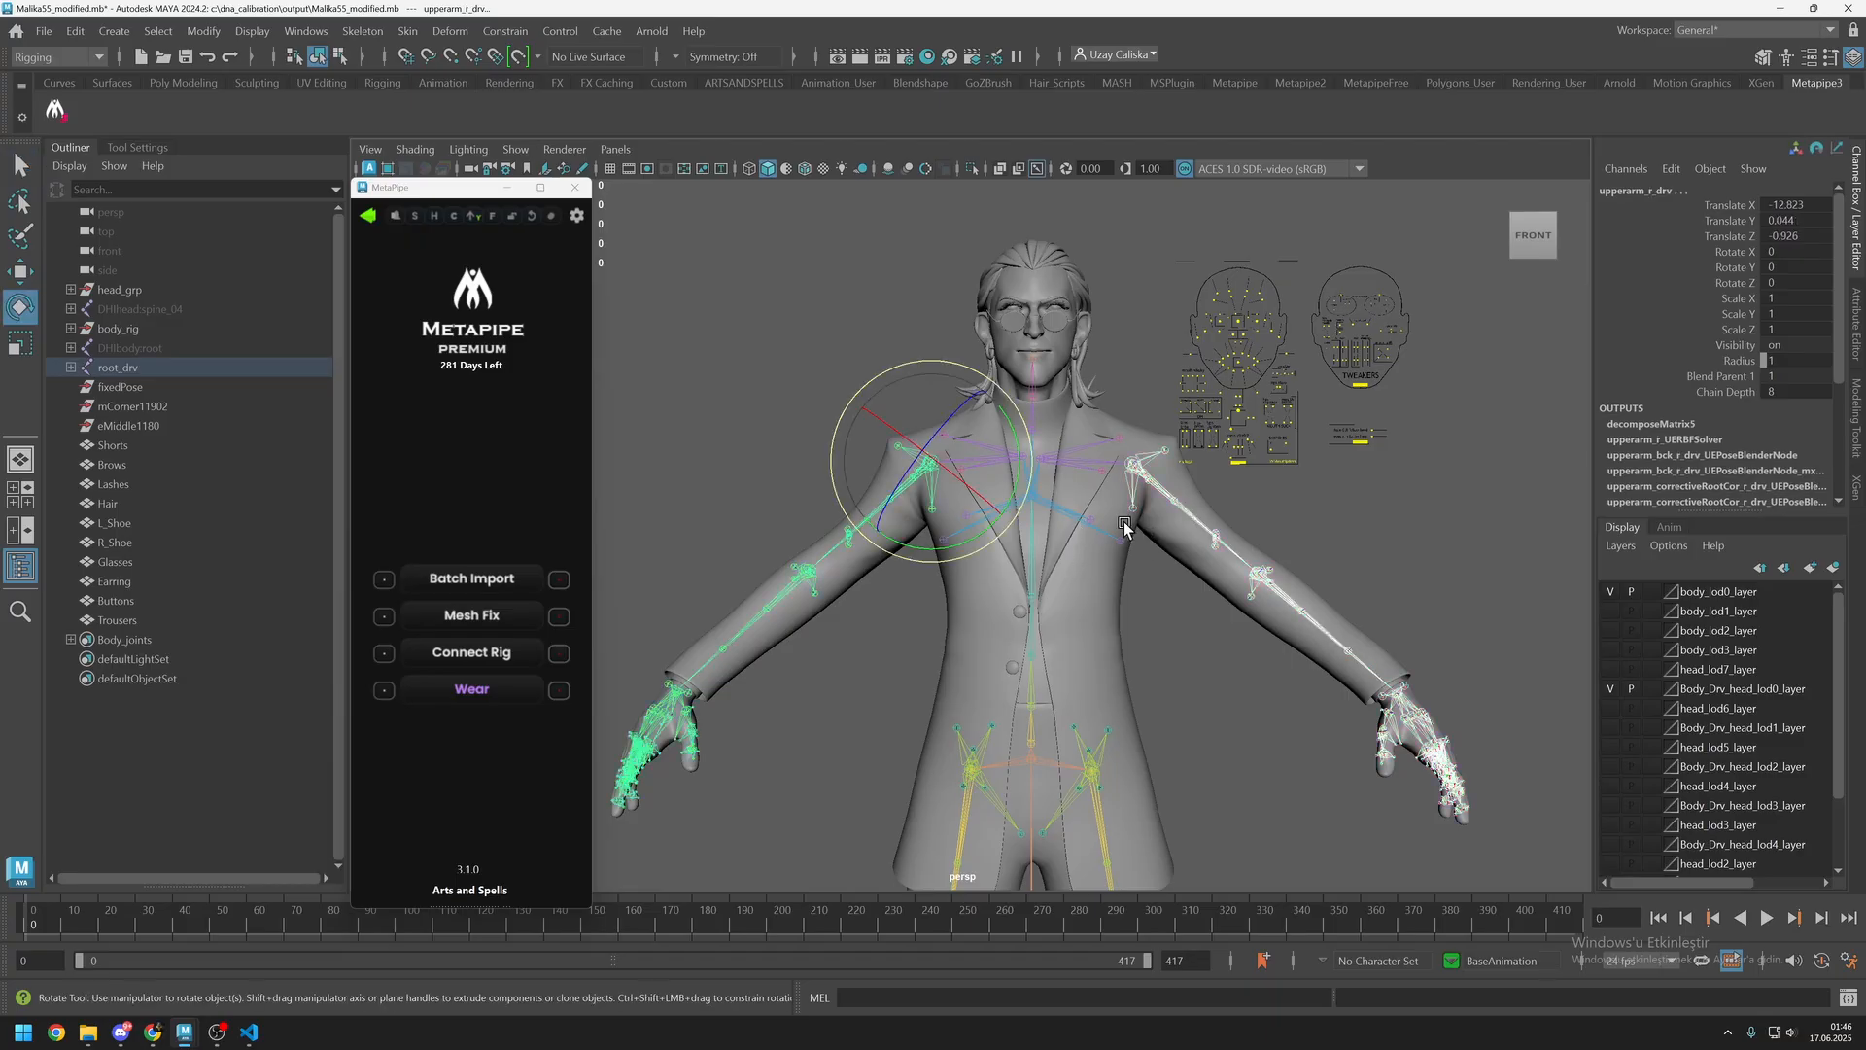
{"action": "left_click_drag", "start_coordinate": [1125, 523], "coordinate": [1059, 534], "text": "alt"}
{"action": "middle_click_drag", "start_coordinate": [1060, 544], "coordinate": [1127, 581]}
{"action": "left_click_drag", "start_coordinate": [987, 433], "coordinate": [931, 447]}
{"action": "key", "text": "ctrl+z"}
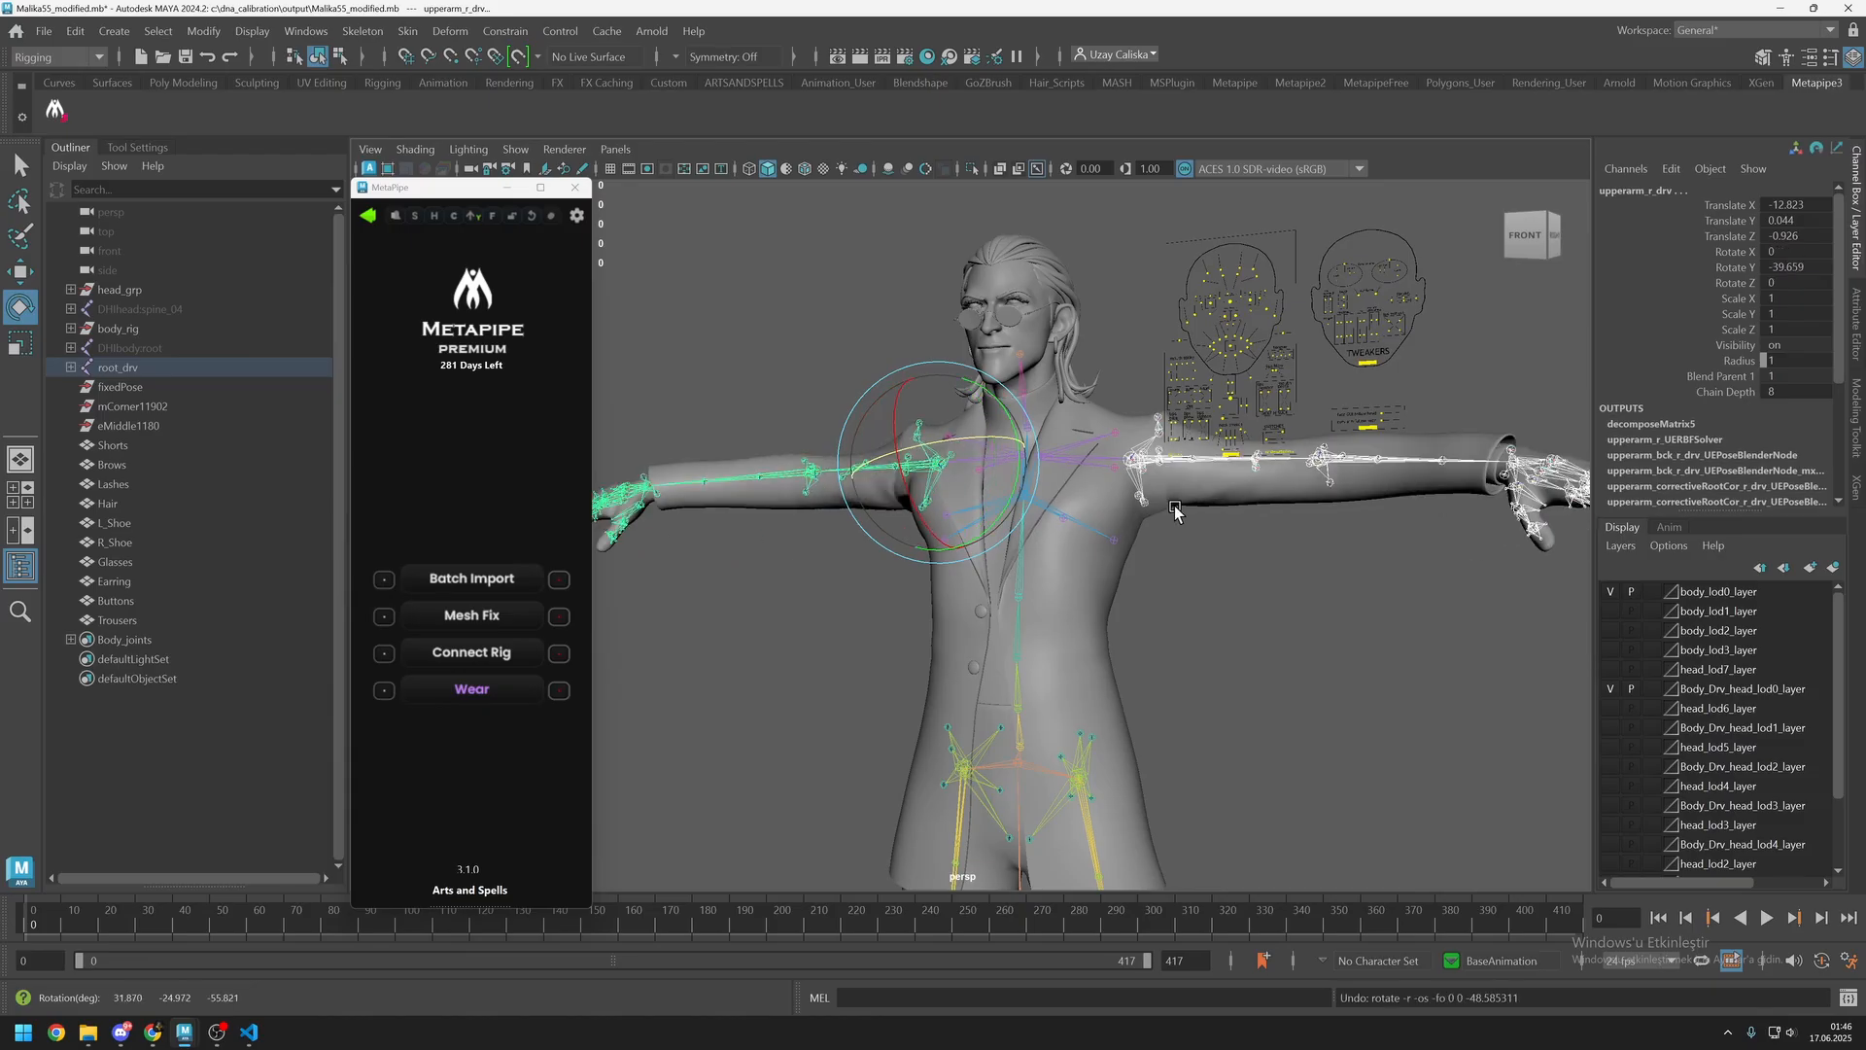
Select the Jacket and examine how it deforms around the shoulders and armpits in the raised-arm pose.
{"action": "left_click", "coordinate": [1177, 507]}
{"action": "middle_click_drag", "start_coordinate": [1137, 539], "coordinate": [1036, 605], "text": "alt"}
{"action": "scroll", "coordinate": [1037, 605], "scroll_direction": "up", "scroll_amount": 7}
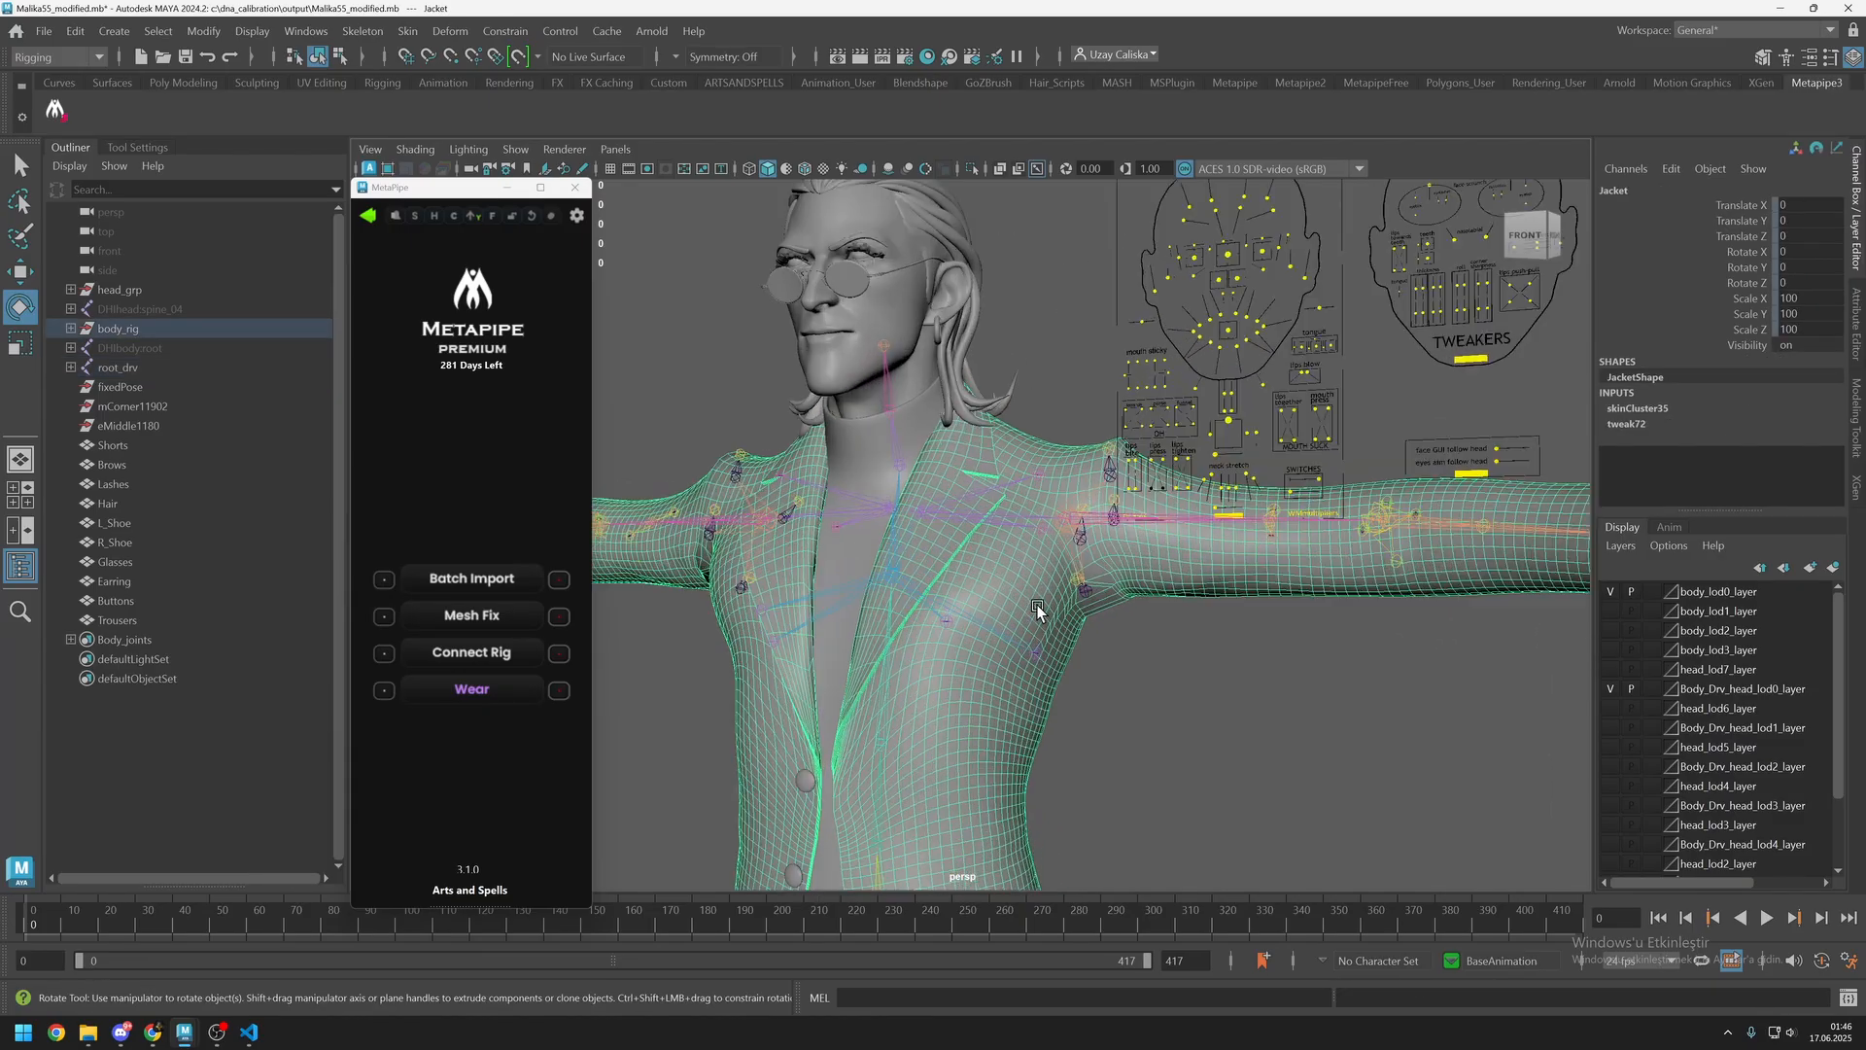
{"action": "left_click_drag", "start_coordinate": [1123, 670], "coordinate": [1047, 652], "text": "alt"}
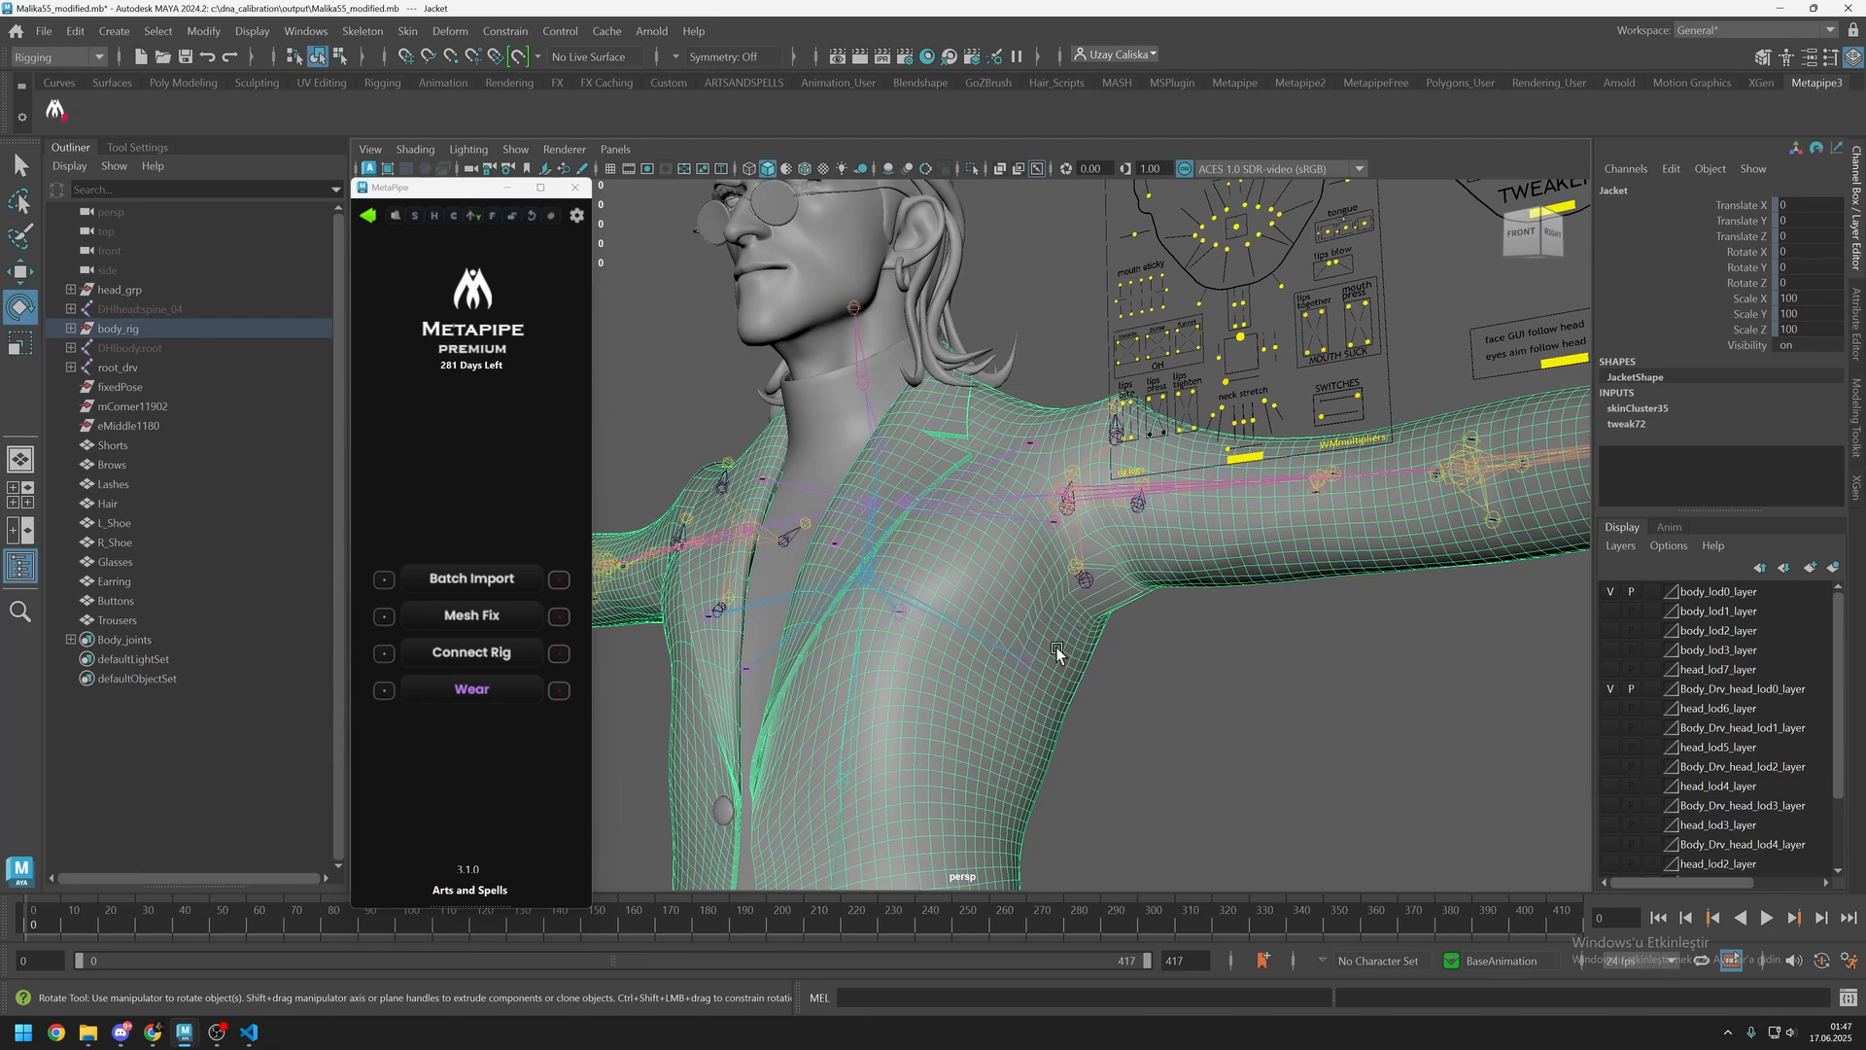
{"action": "left_click_drag", "start_coordinate": [1059, 650], "coordinate": [1018, 607], "text": "alt"}
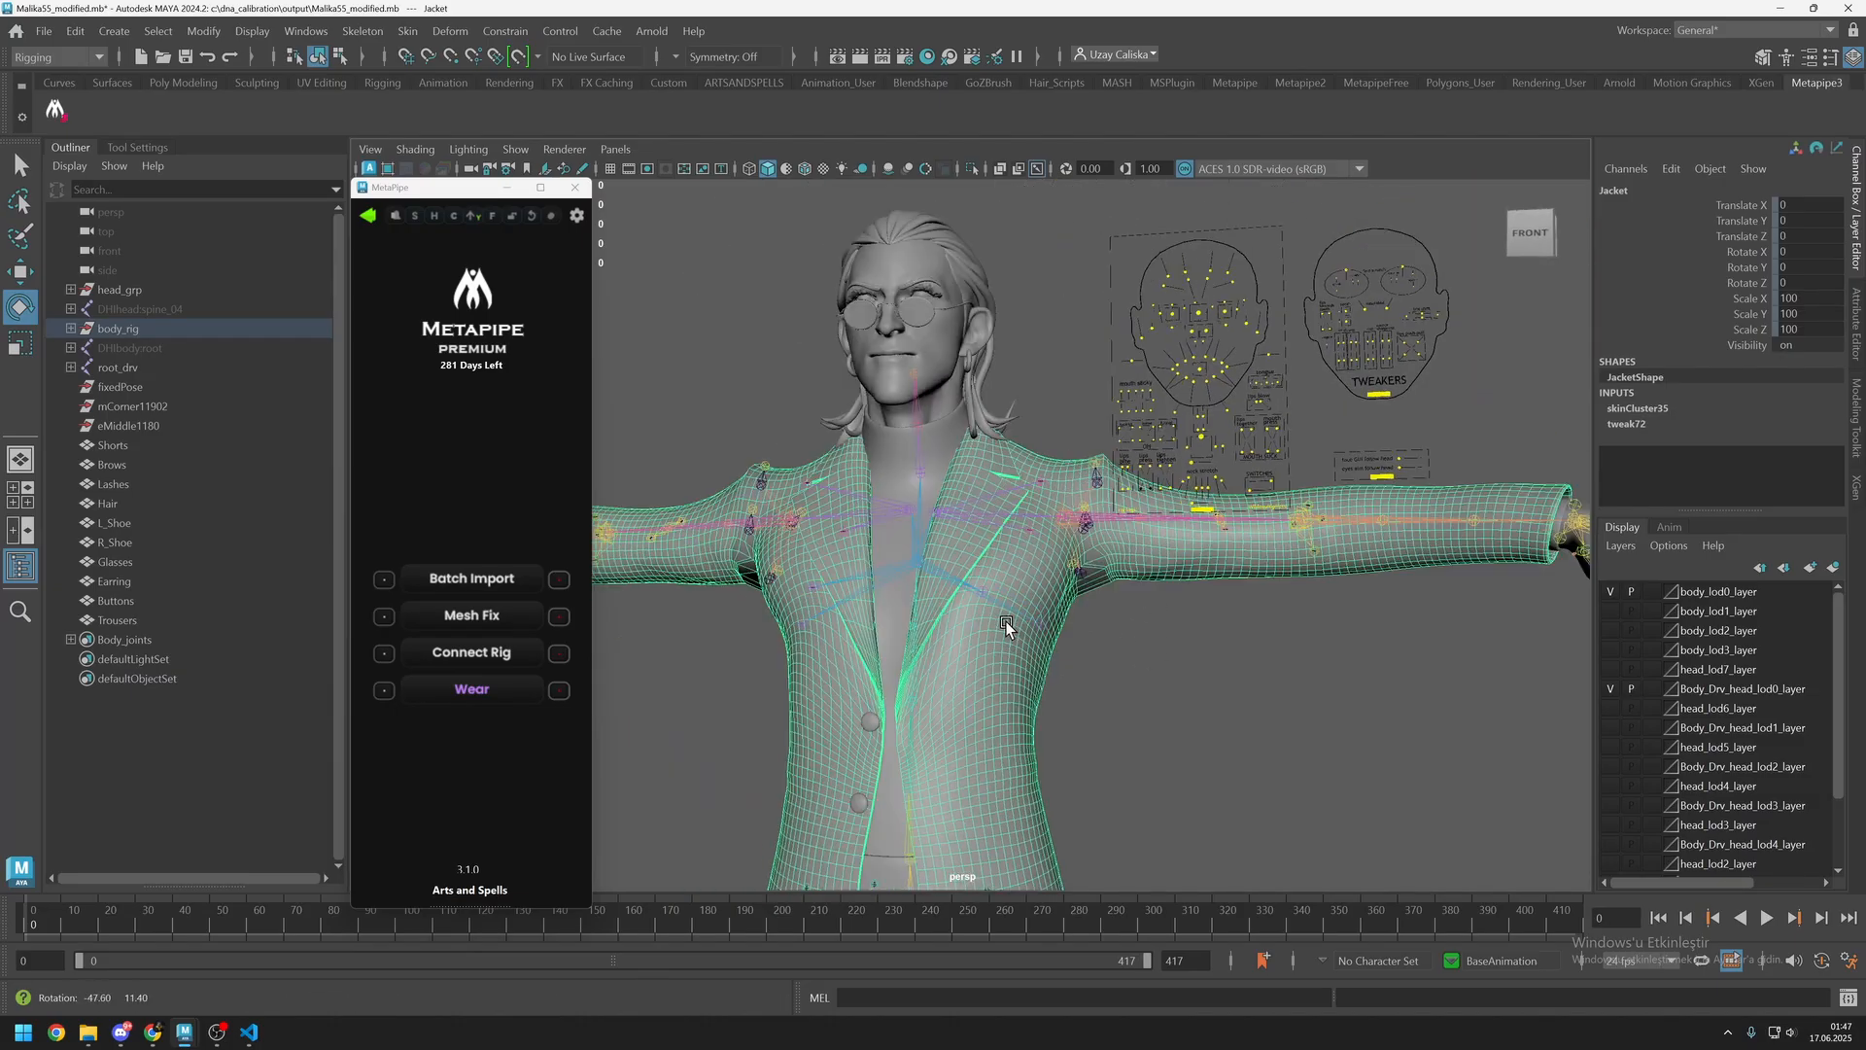
{"action": "left_click_drag", "start_coordinate": [1004, 625], "coordinate": [1118, 513], "text": "alt"}
{"action": "left_click_drag", "start_coordinate": [1012, 633], "coordinate": [1212, 585], "text": "alt"}
{"action": "left_click_drag", "start_coordinate": [926, 515], "coordinate": [1001, 603], "text": "alt"}
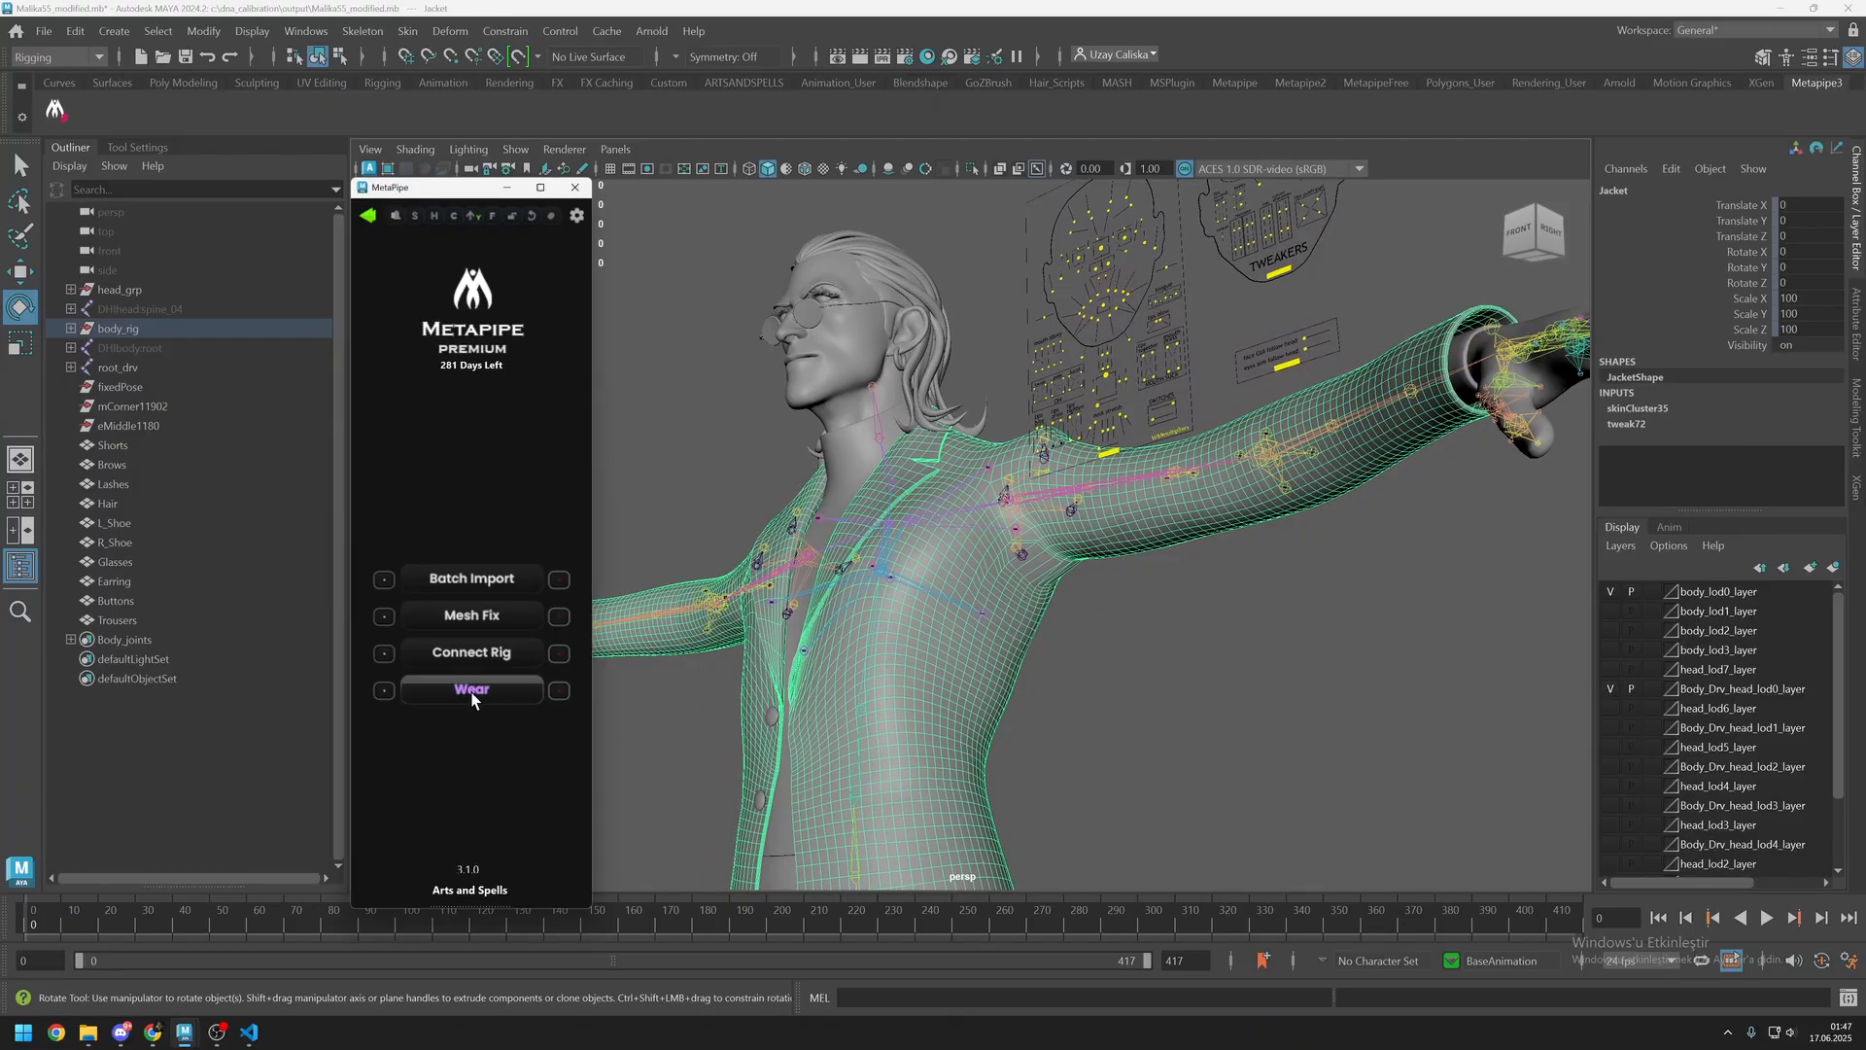
{"action": "scroll", "coordinate": [1134, 604], "scroll_direction": "up", "scroll_amount": 8}
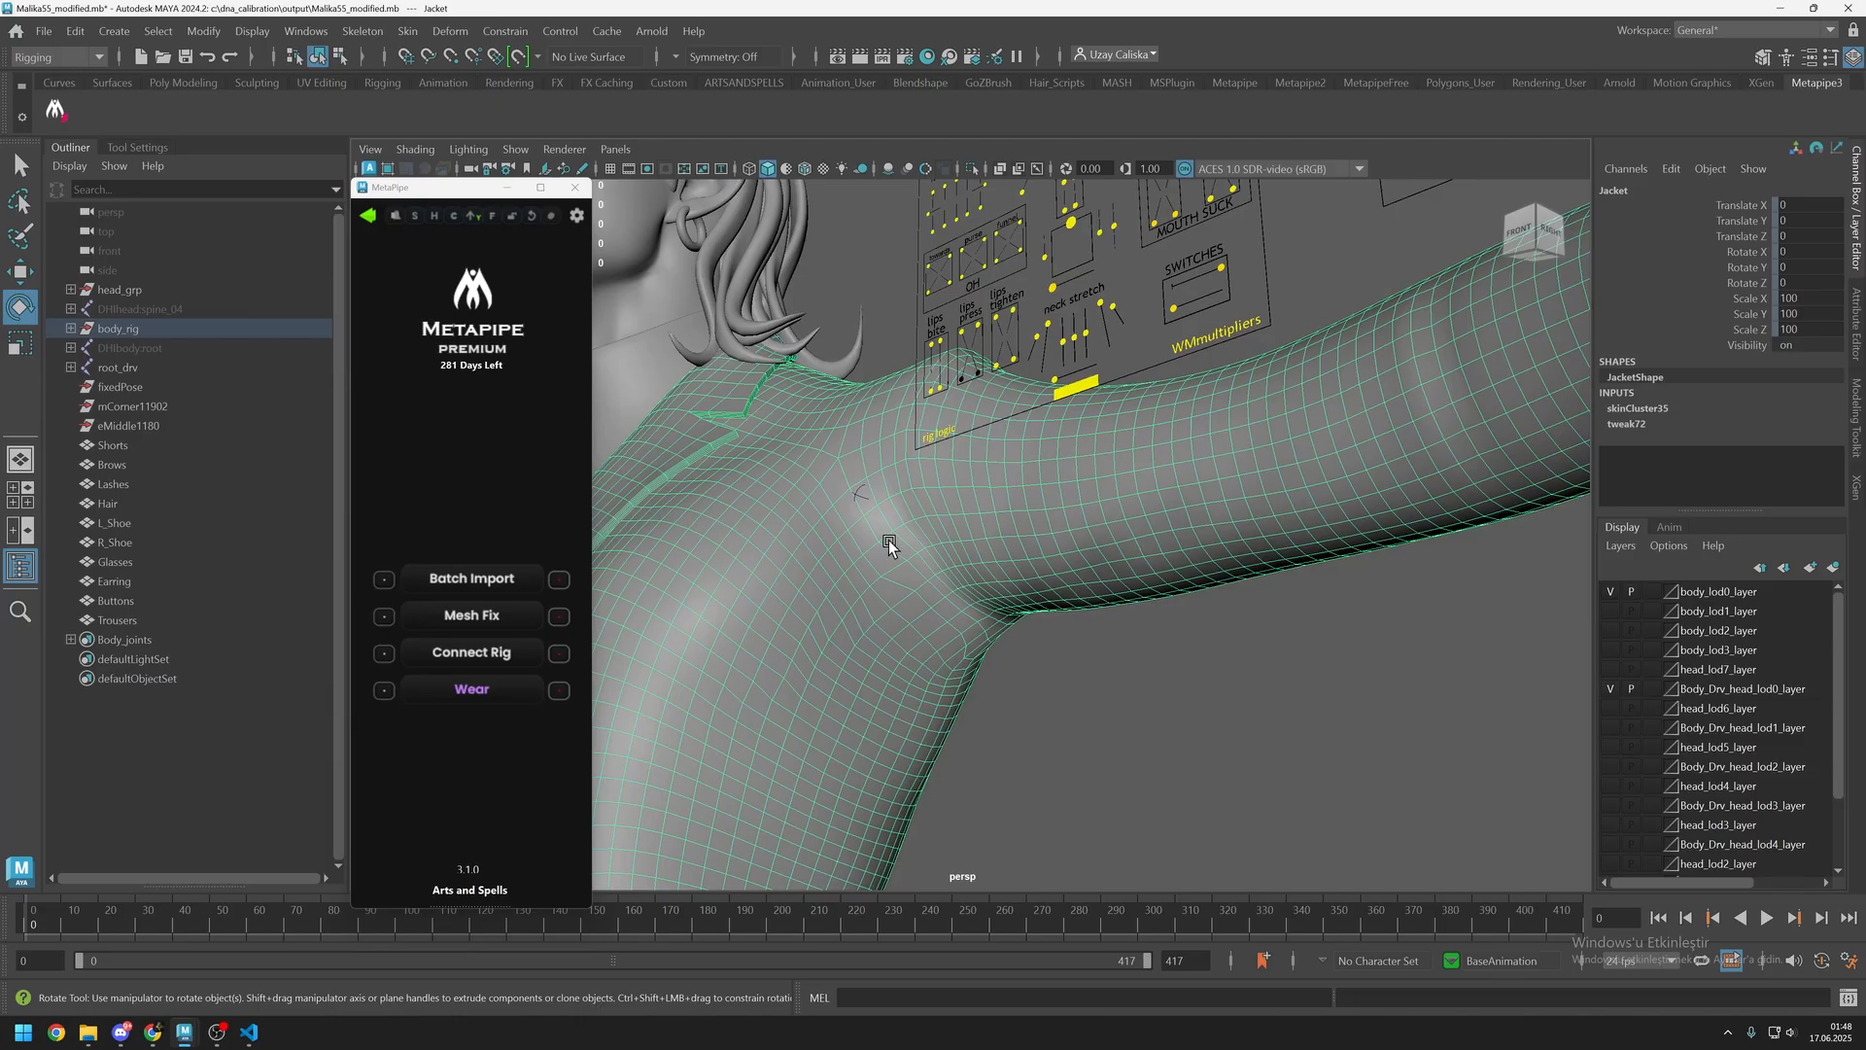
Check the SmoothIntensity setting in the Wear options against the Jacket's armpit deformation.
{"action": "left_click", "coordinate": [385, 689]}
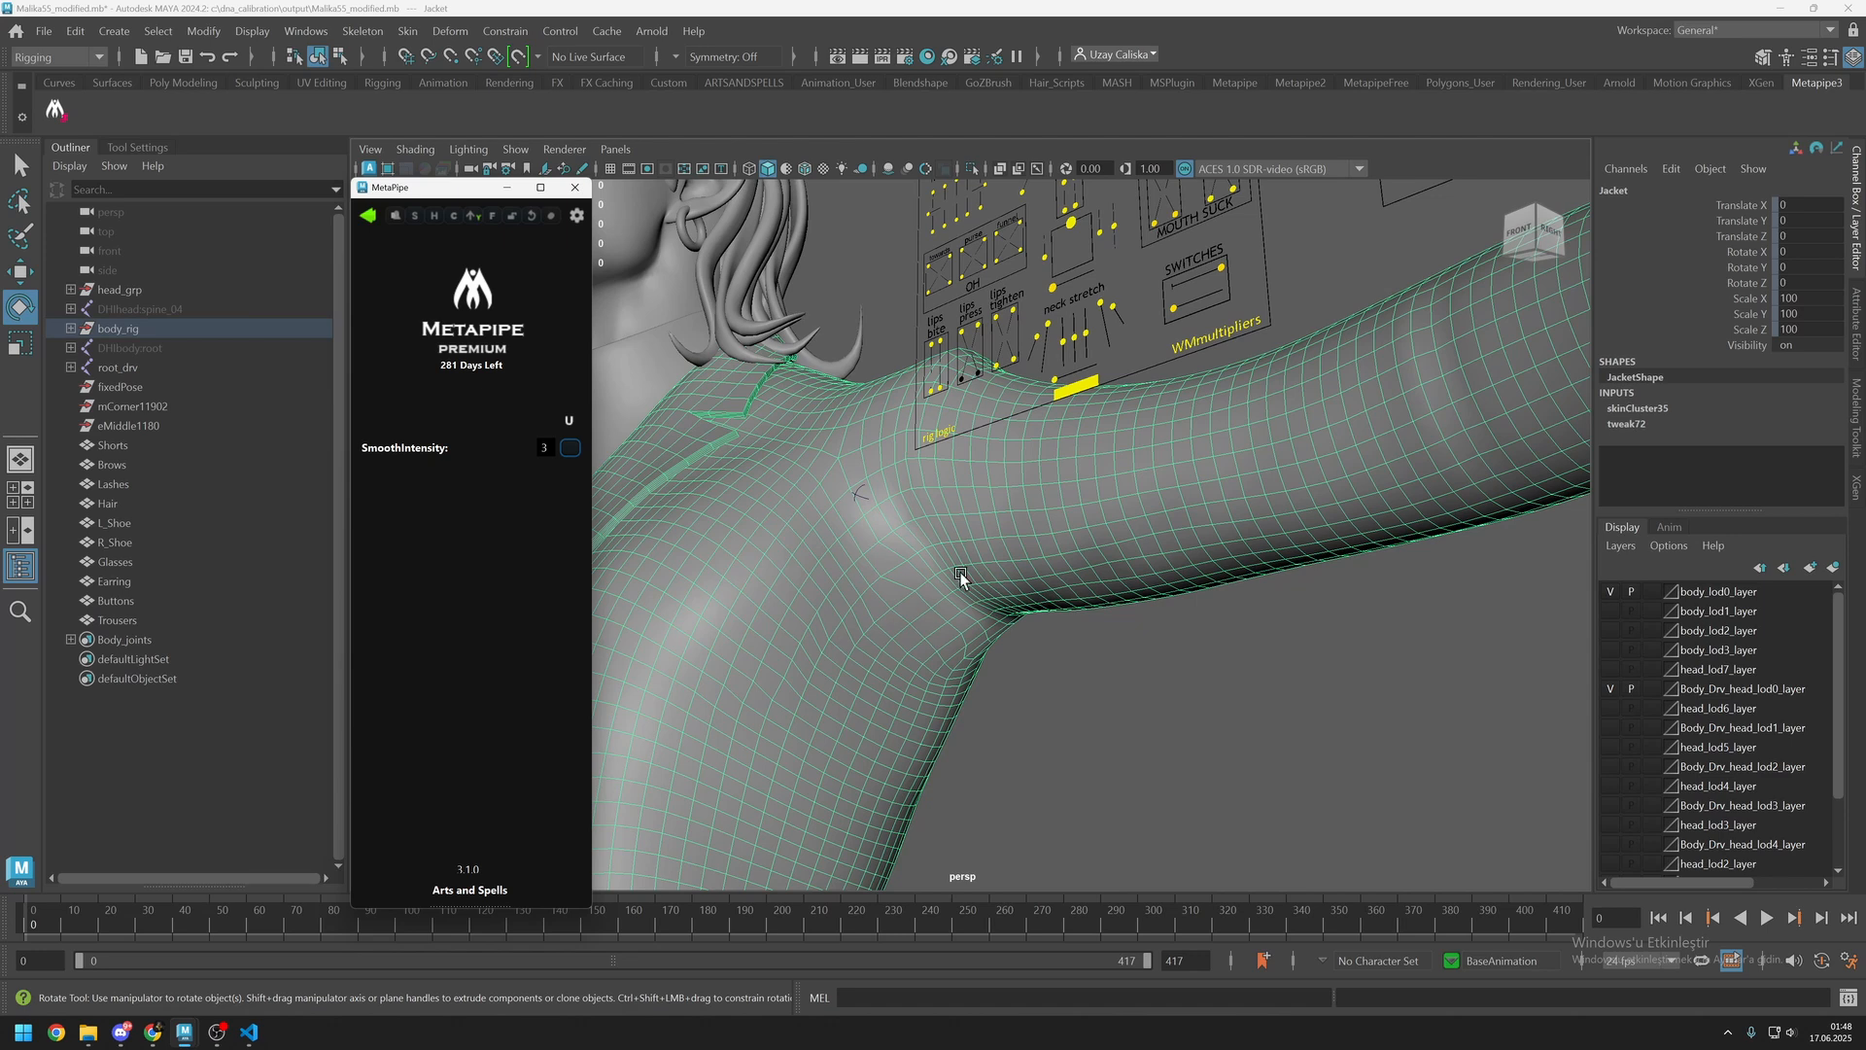
{"action": "scroll", "coordinate": [937, 571], "scroll_direction": "down", "scroll_amount": 5}
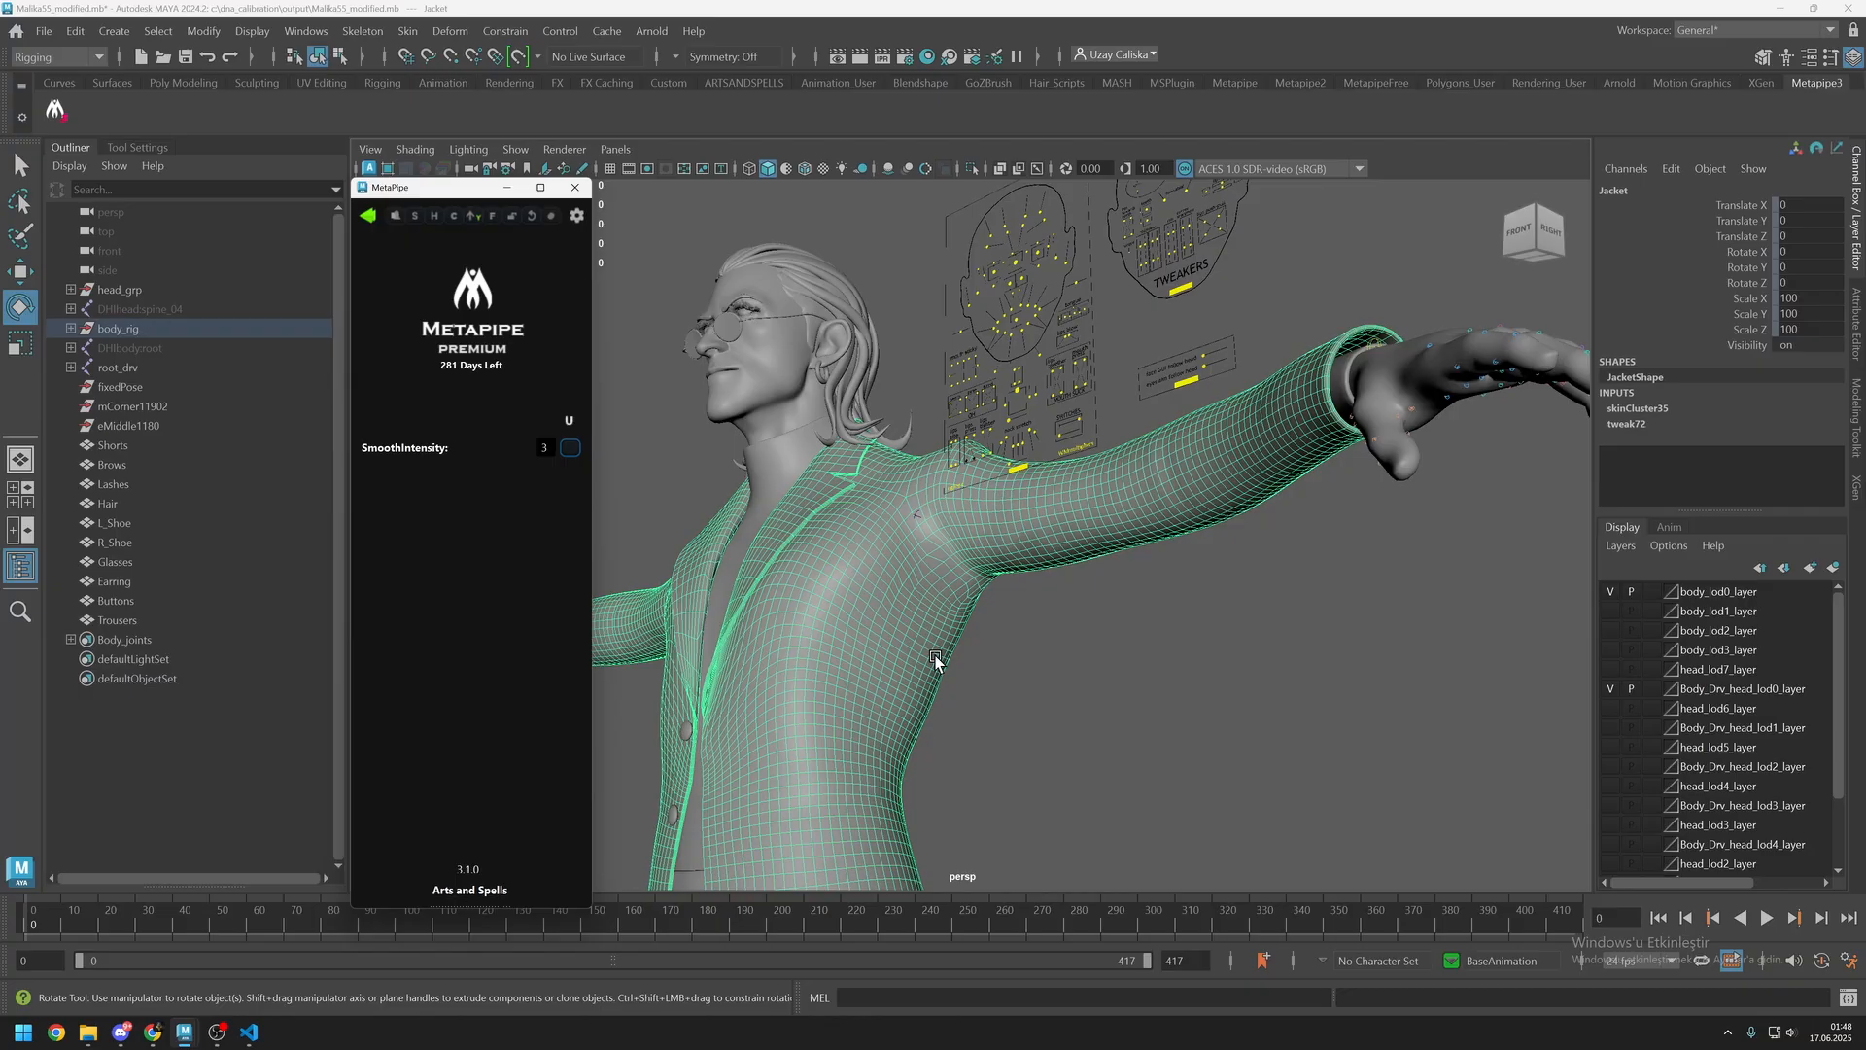
{"action": "scroll", "coordinate": [940, 663], "scroll_direction": "up", "scroll_amount": 3}
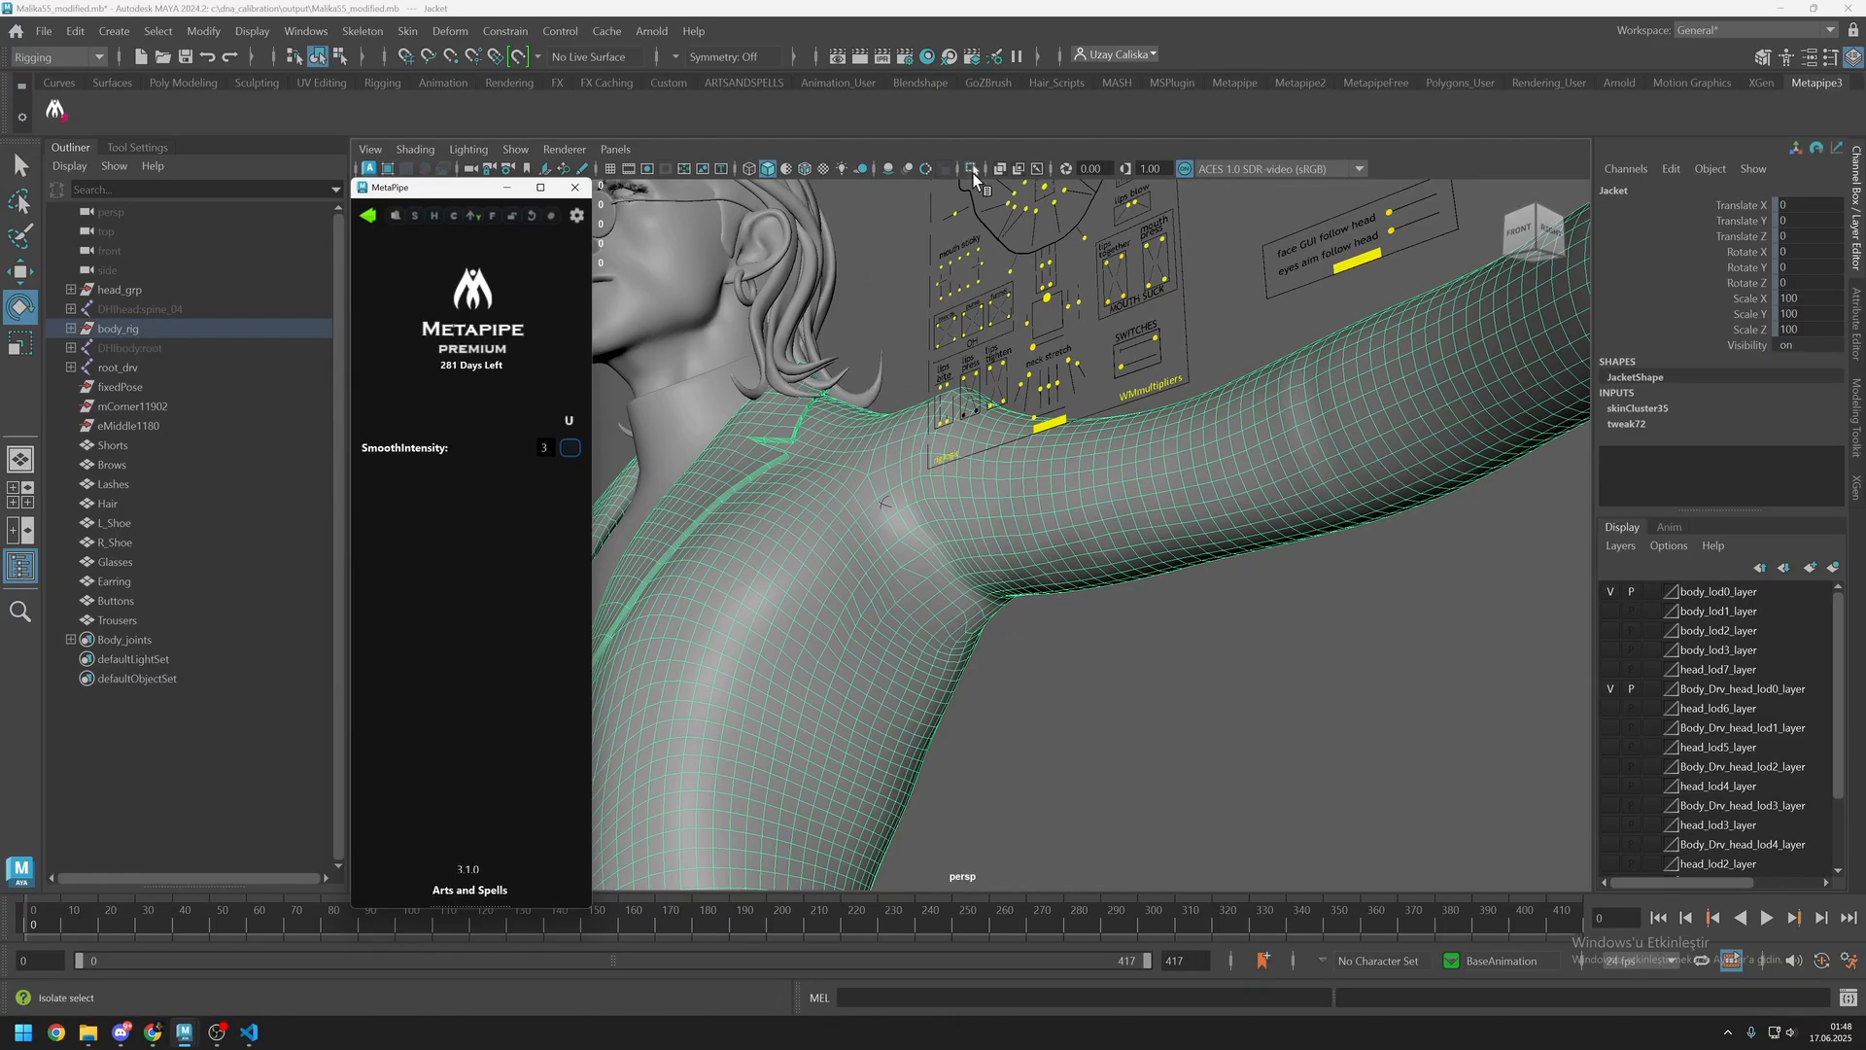
Return both arms to their rest pose and clear the selection.
{"action": "left_click", "coordinate": [1519, 230]}
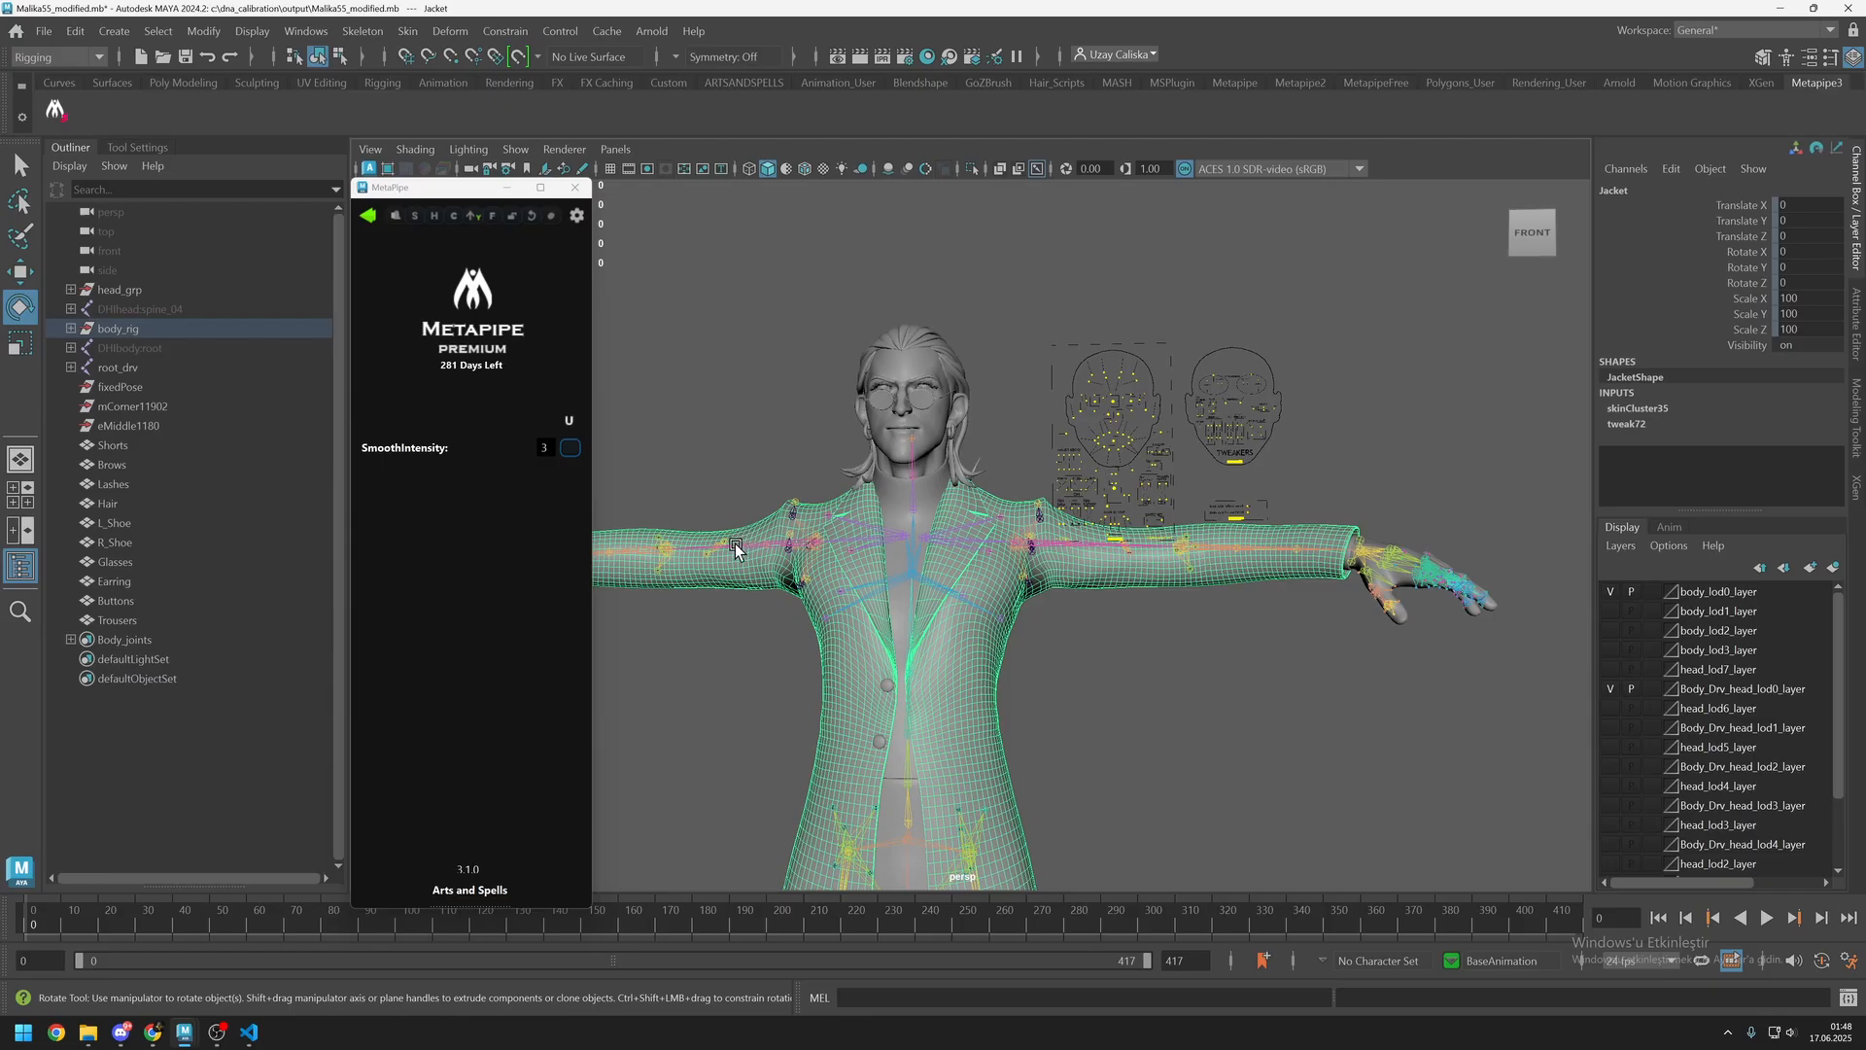
{"action": "left_click", "coordinate": [736, 548]}
{"action": "left_click", "coordinate": [1064, 545]}
{"action": "left_click_drag", "start_coordinate": [1089, 581], "coordinate": [1002, 449]}
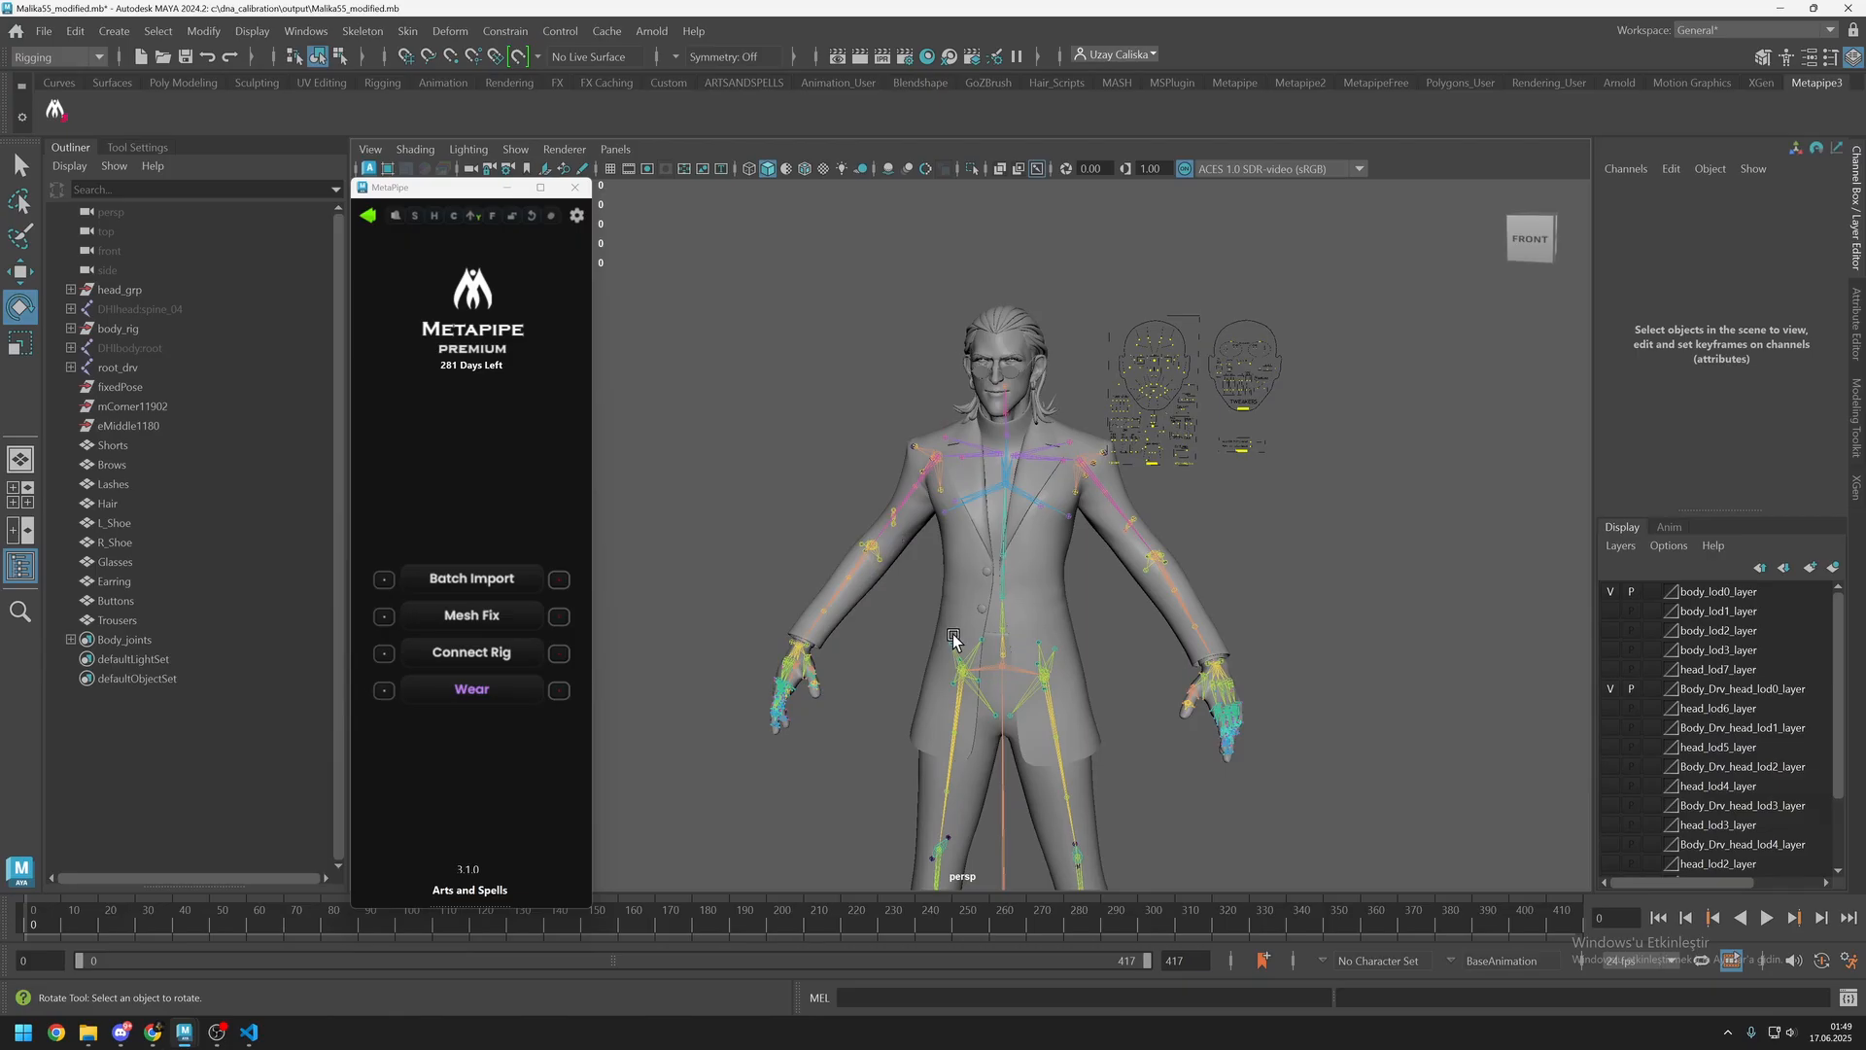
Apply Wear to the Buttons mesh to bind it to the body rig.
{"action": "scroll", "coordinate": [1011, 607], "scroll_direction": "up", "scroll_amount": 3}
{"action": "scroll", "coordinate": [1023, 615], "scroll_direction": "up", "scroll_amount": 6}
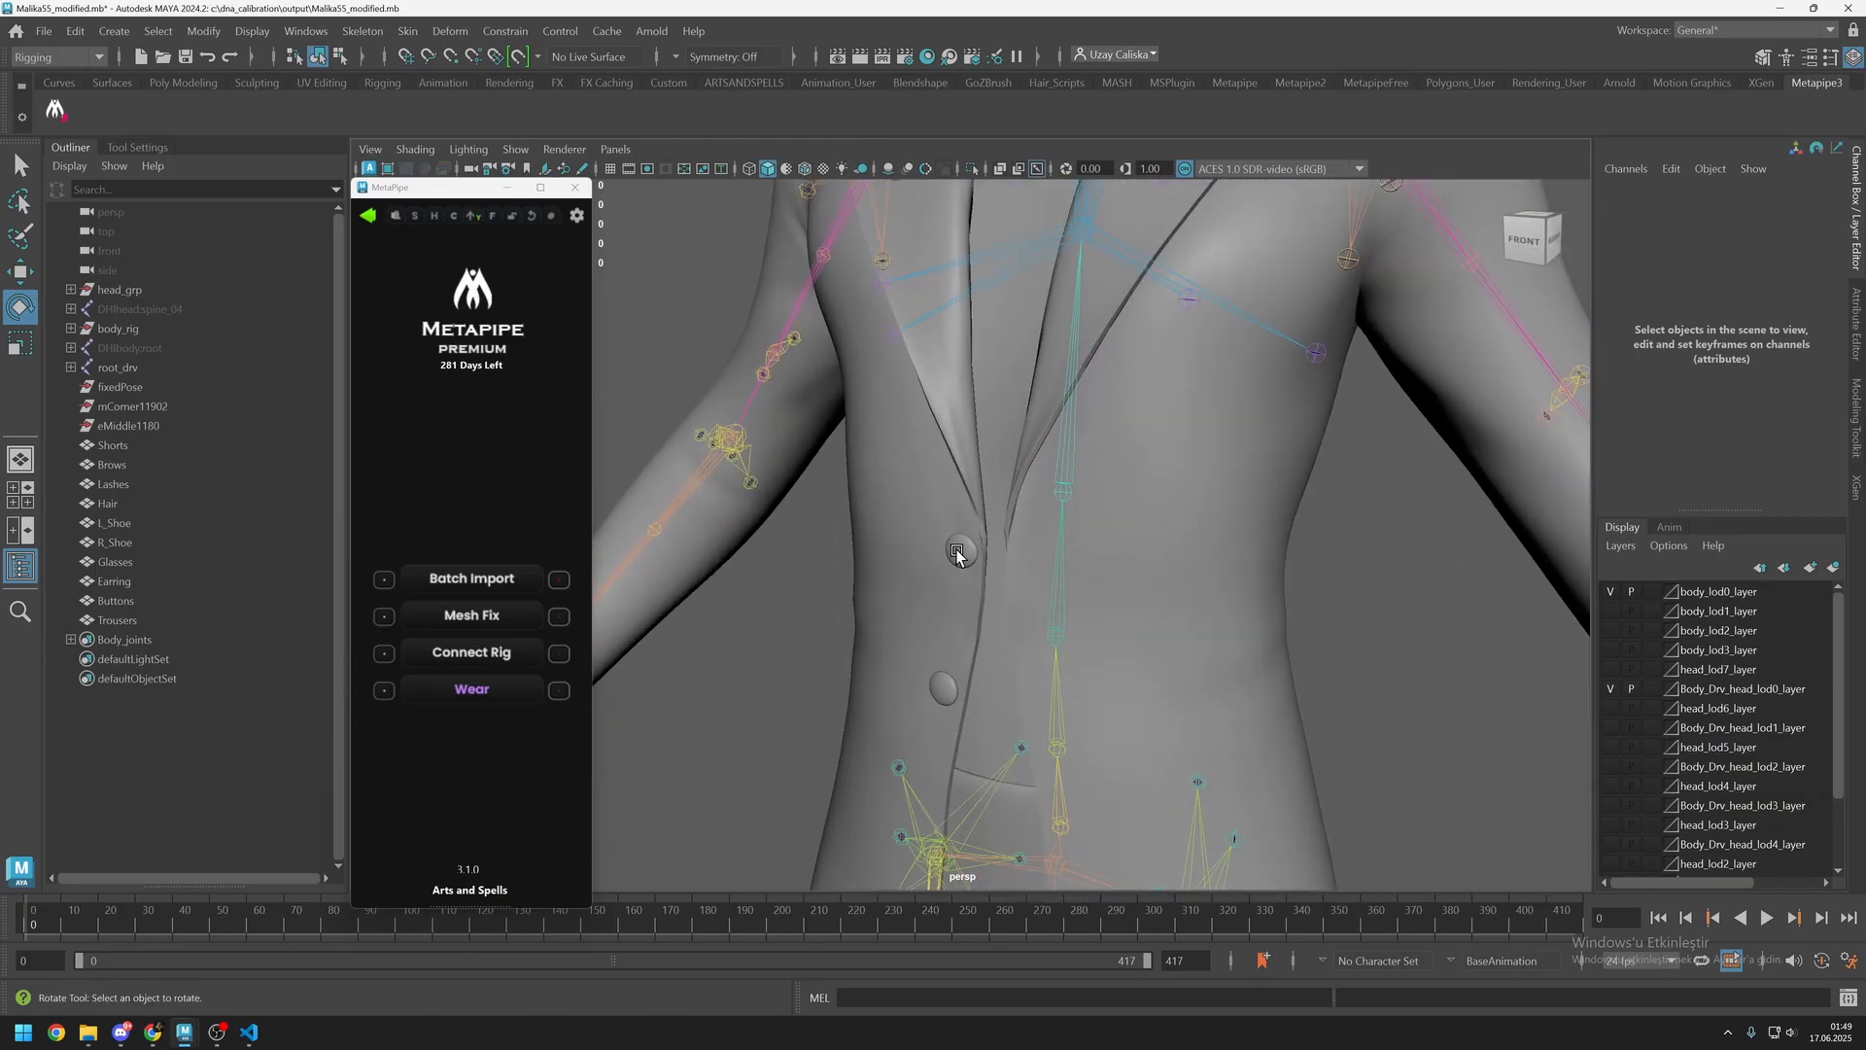
{"action": "left_click", "coordinate": [958, 553]}
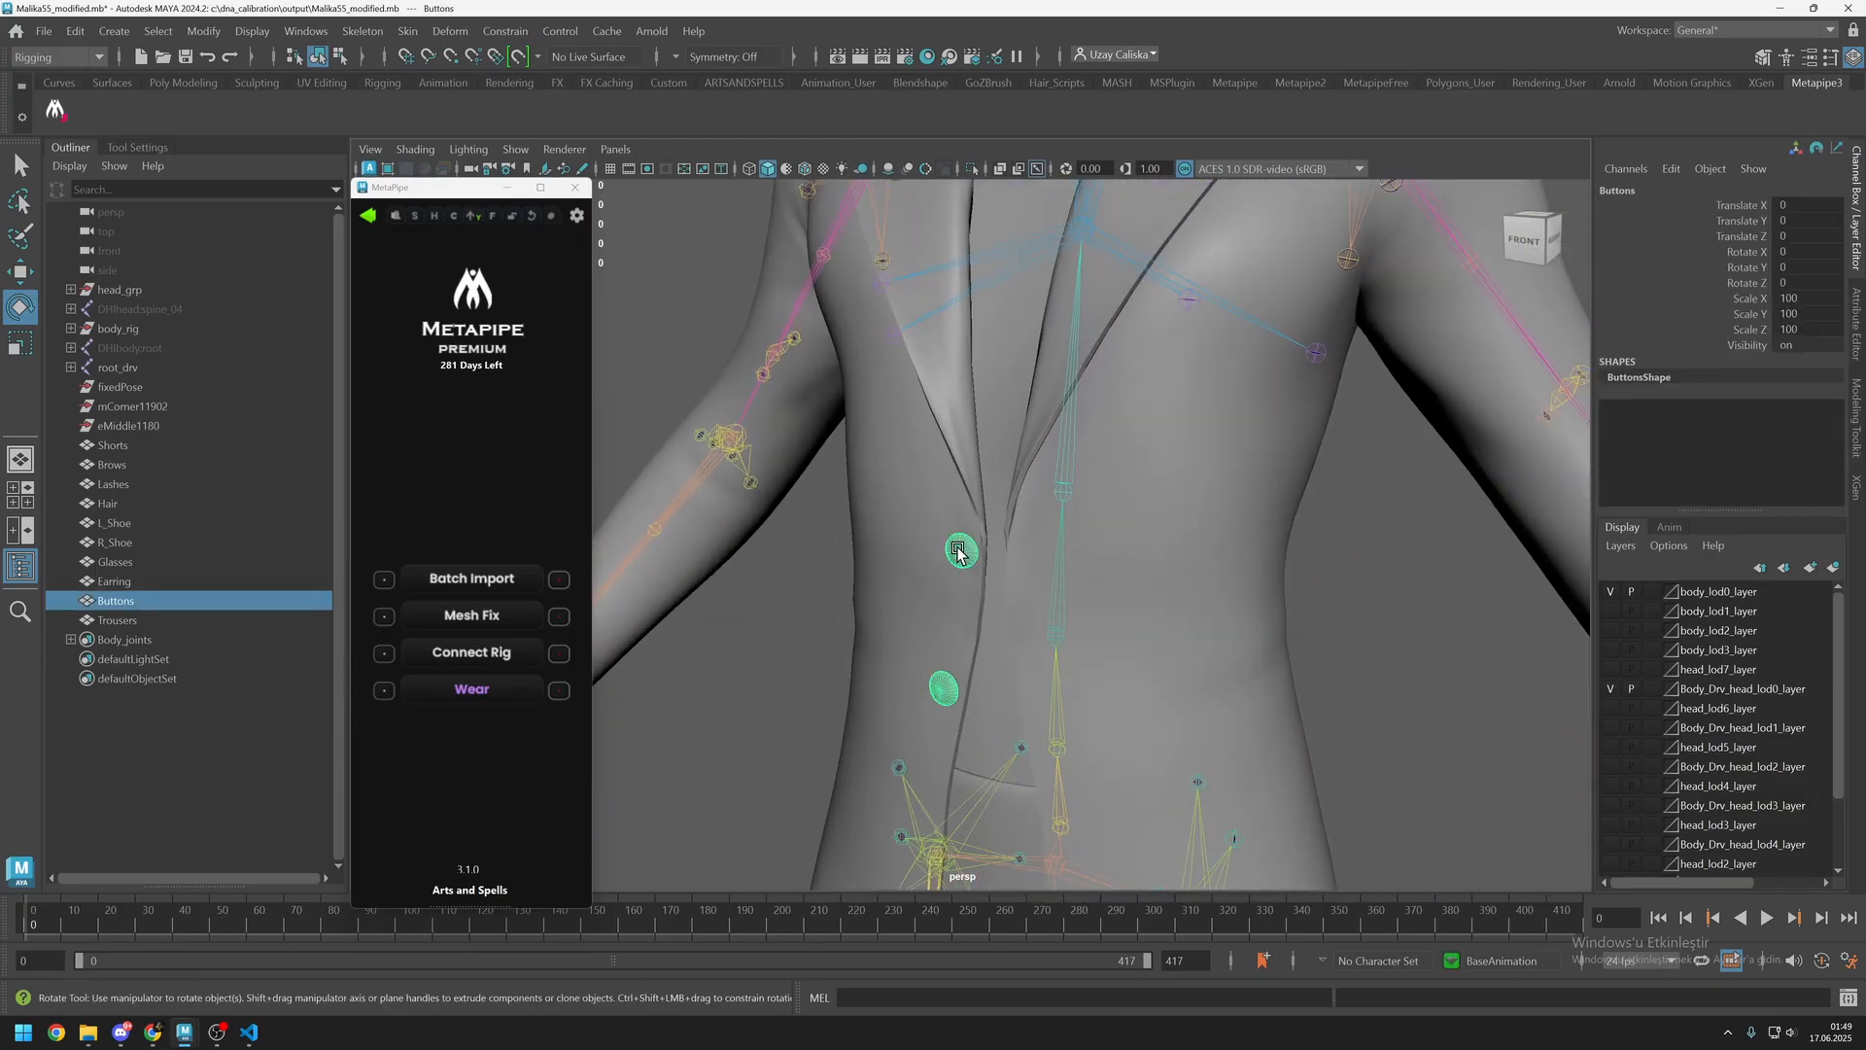
{"action": "left_click", "coordinate": [476, 693]}
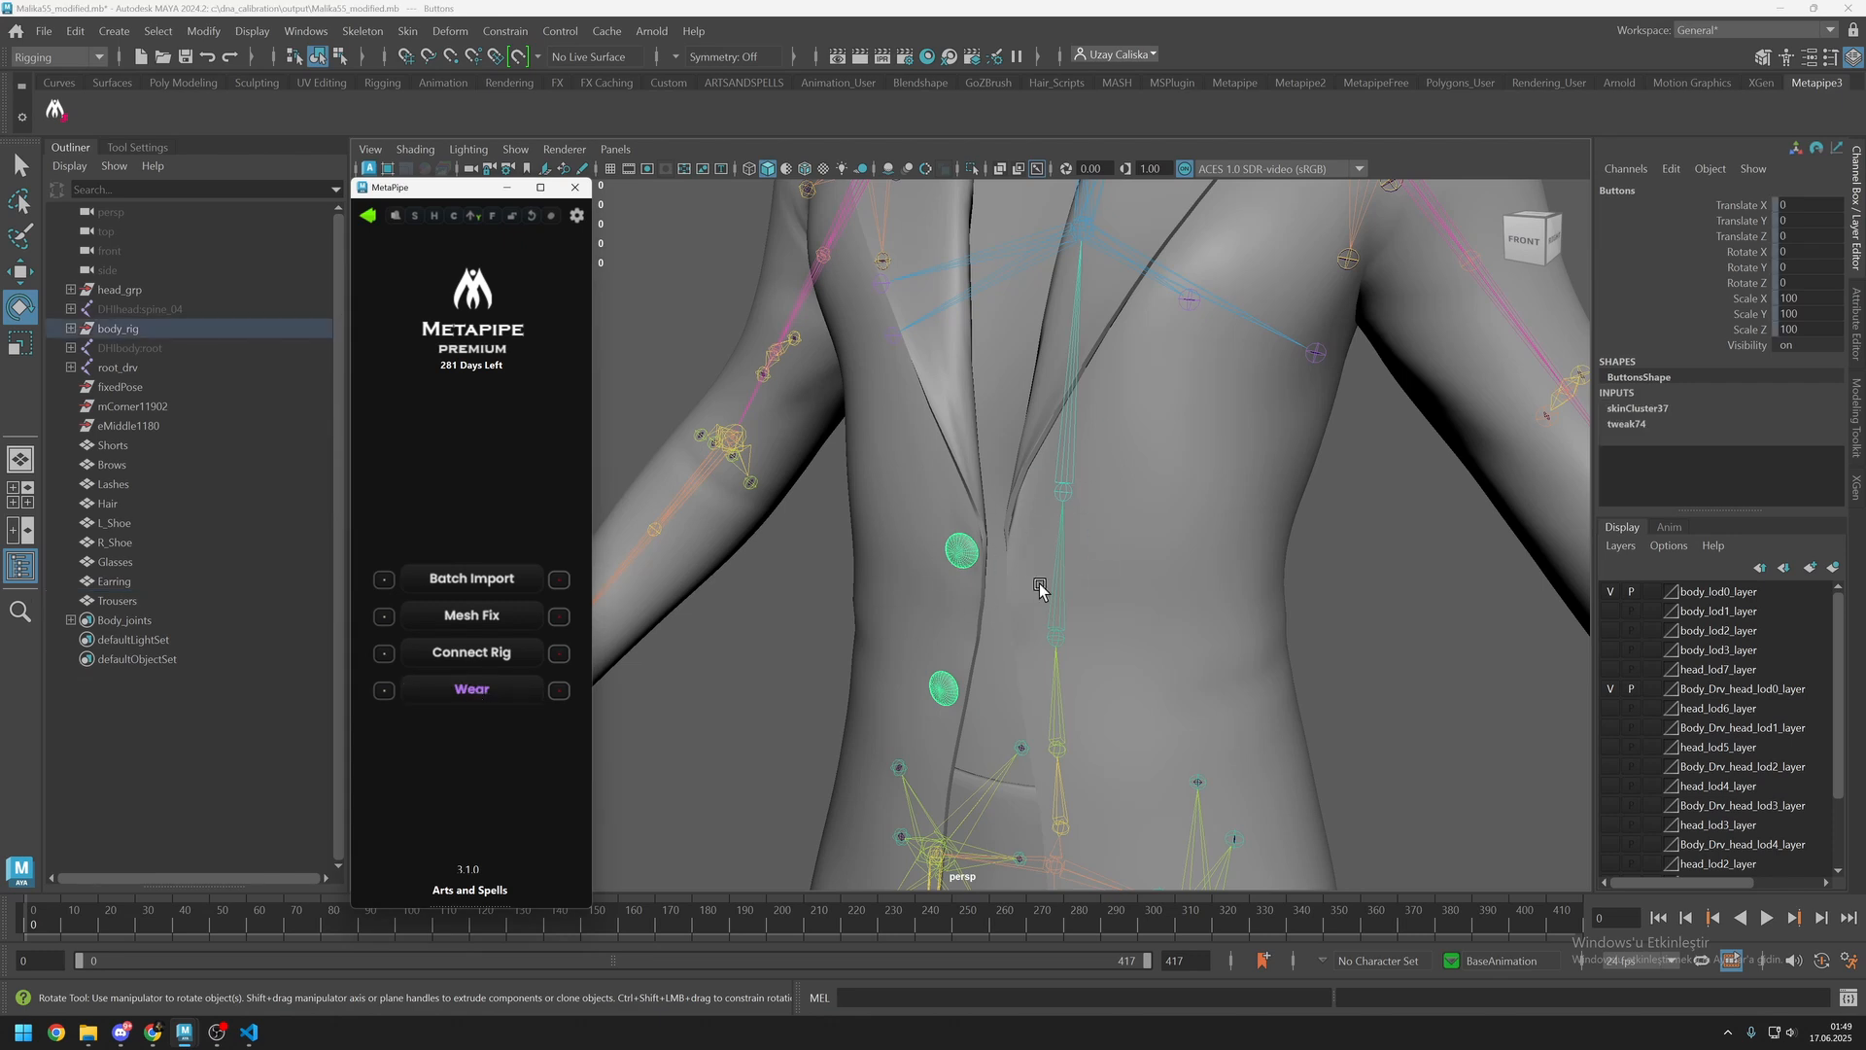
{"action": "left_click", "coordinate": [1056, 631]}
Apply Wear to the Trousers mesh to bind it to the body rig.
{"action": "mouse_move", "coordinate": [1040, 583]}
{"action": "left_mouse_down"}
{"action": "mouse_move", "coordinate": [1070, 554]}
{"action": "mouse_move", "coordinate": [1029, 583]}
{"action": "mouse_move", "coordinate": [1071, 621]}
{"action": "mouse_move", "coordinate": [1097, 571]}
{"action": "mouse_move", "coordinate": [1046, 608]}
{"action": "left_mouse_up"}
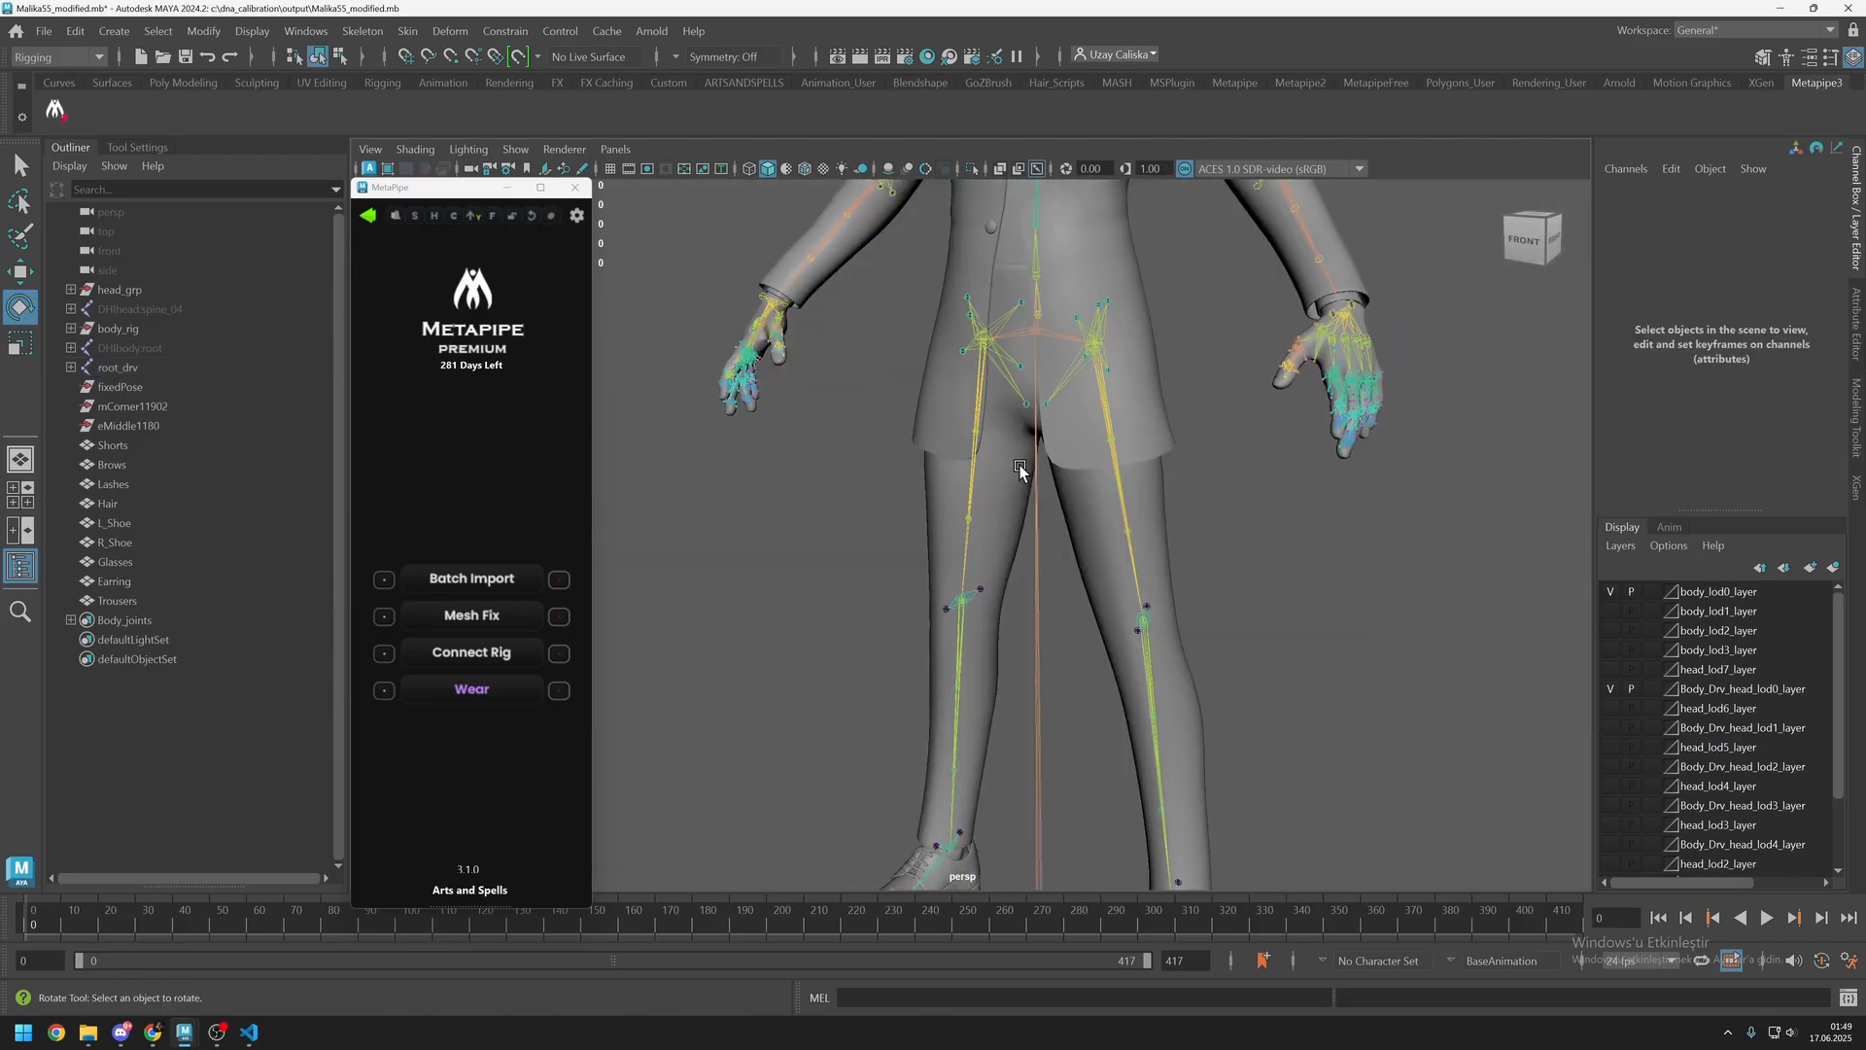
{"action": "left_click_drag", "start_coordinate": [1021, 471], "coordinate": [1063, 562], "text": "alt"}
{"action": "left_click", "coordinate": [1058, 521]}
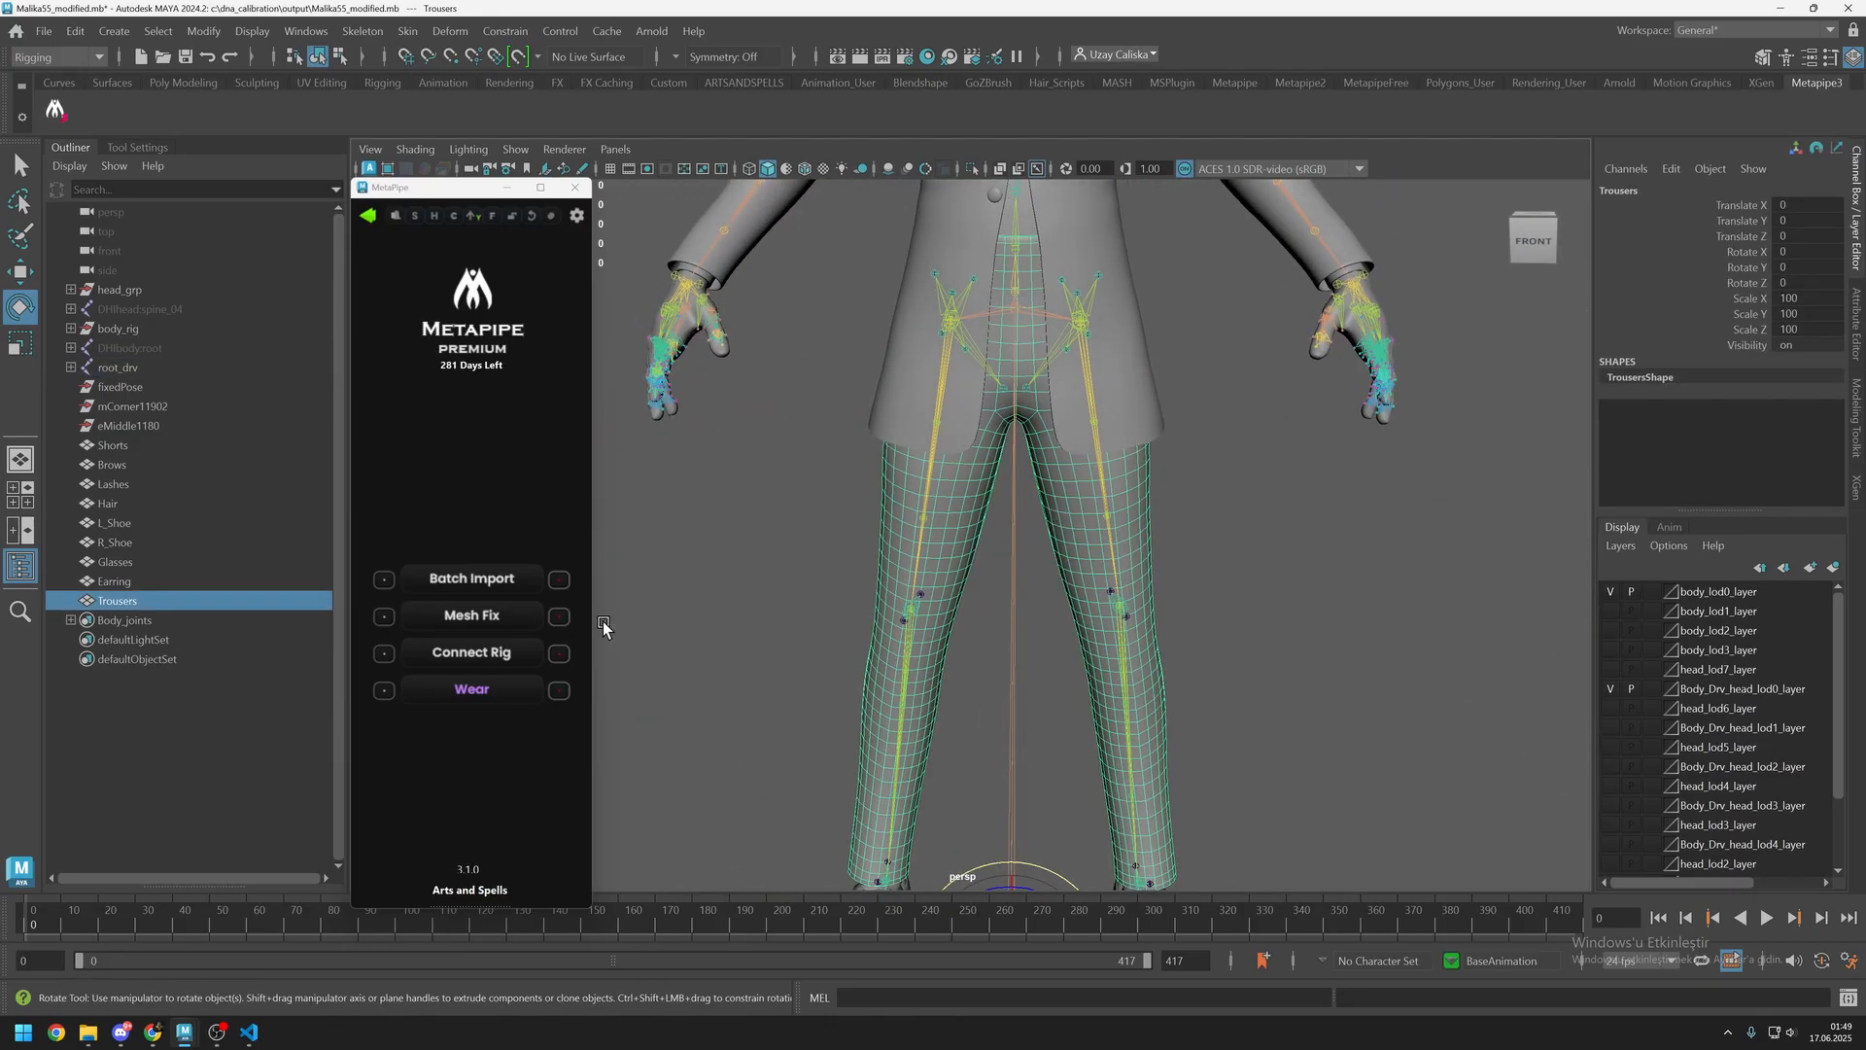
{"action": "left_click", "coordinate": [493, 687]}
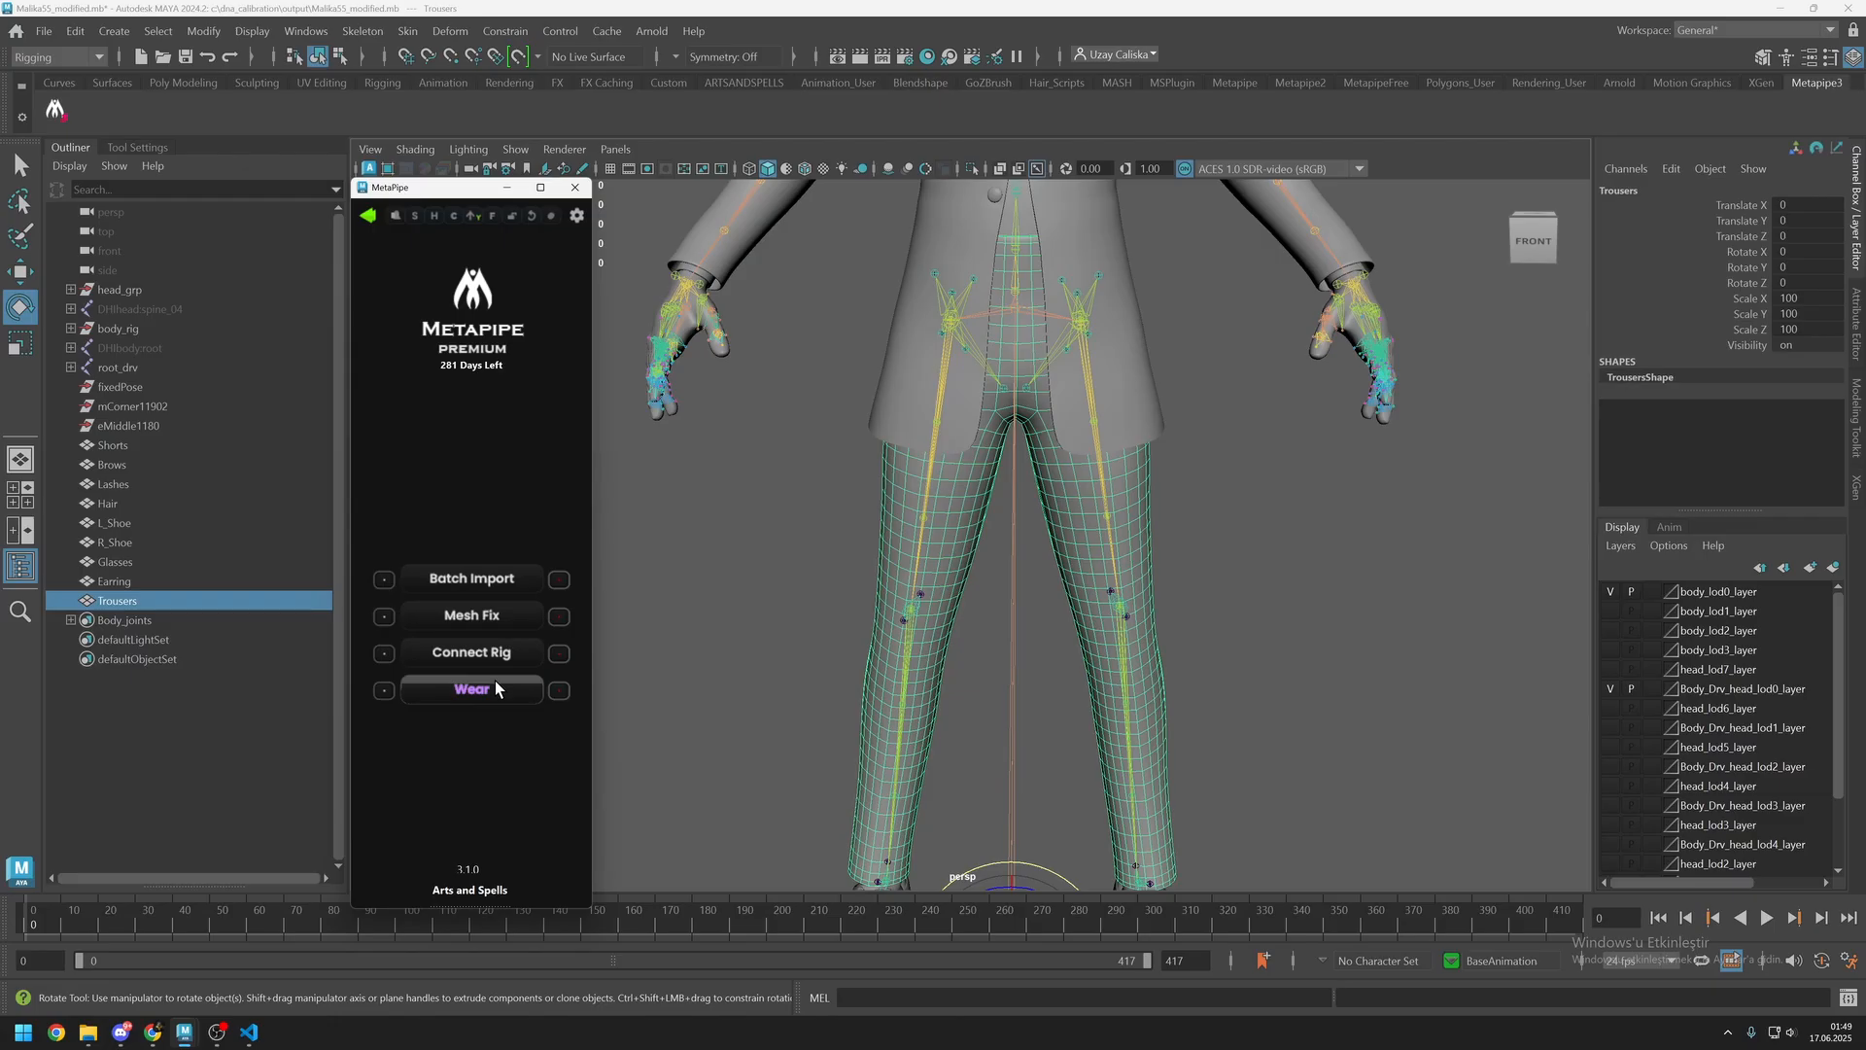
{"action": "scroll", "coordinate": [1015, 429], "scroll_direction": "up", "scroll_amount": 5}
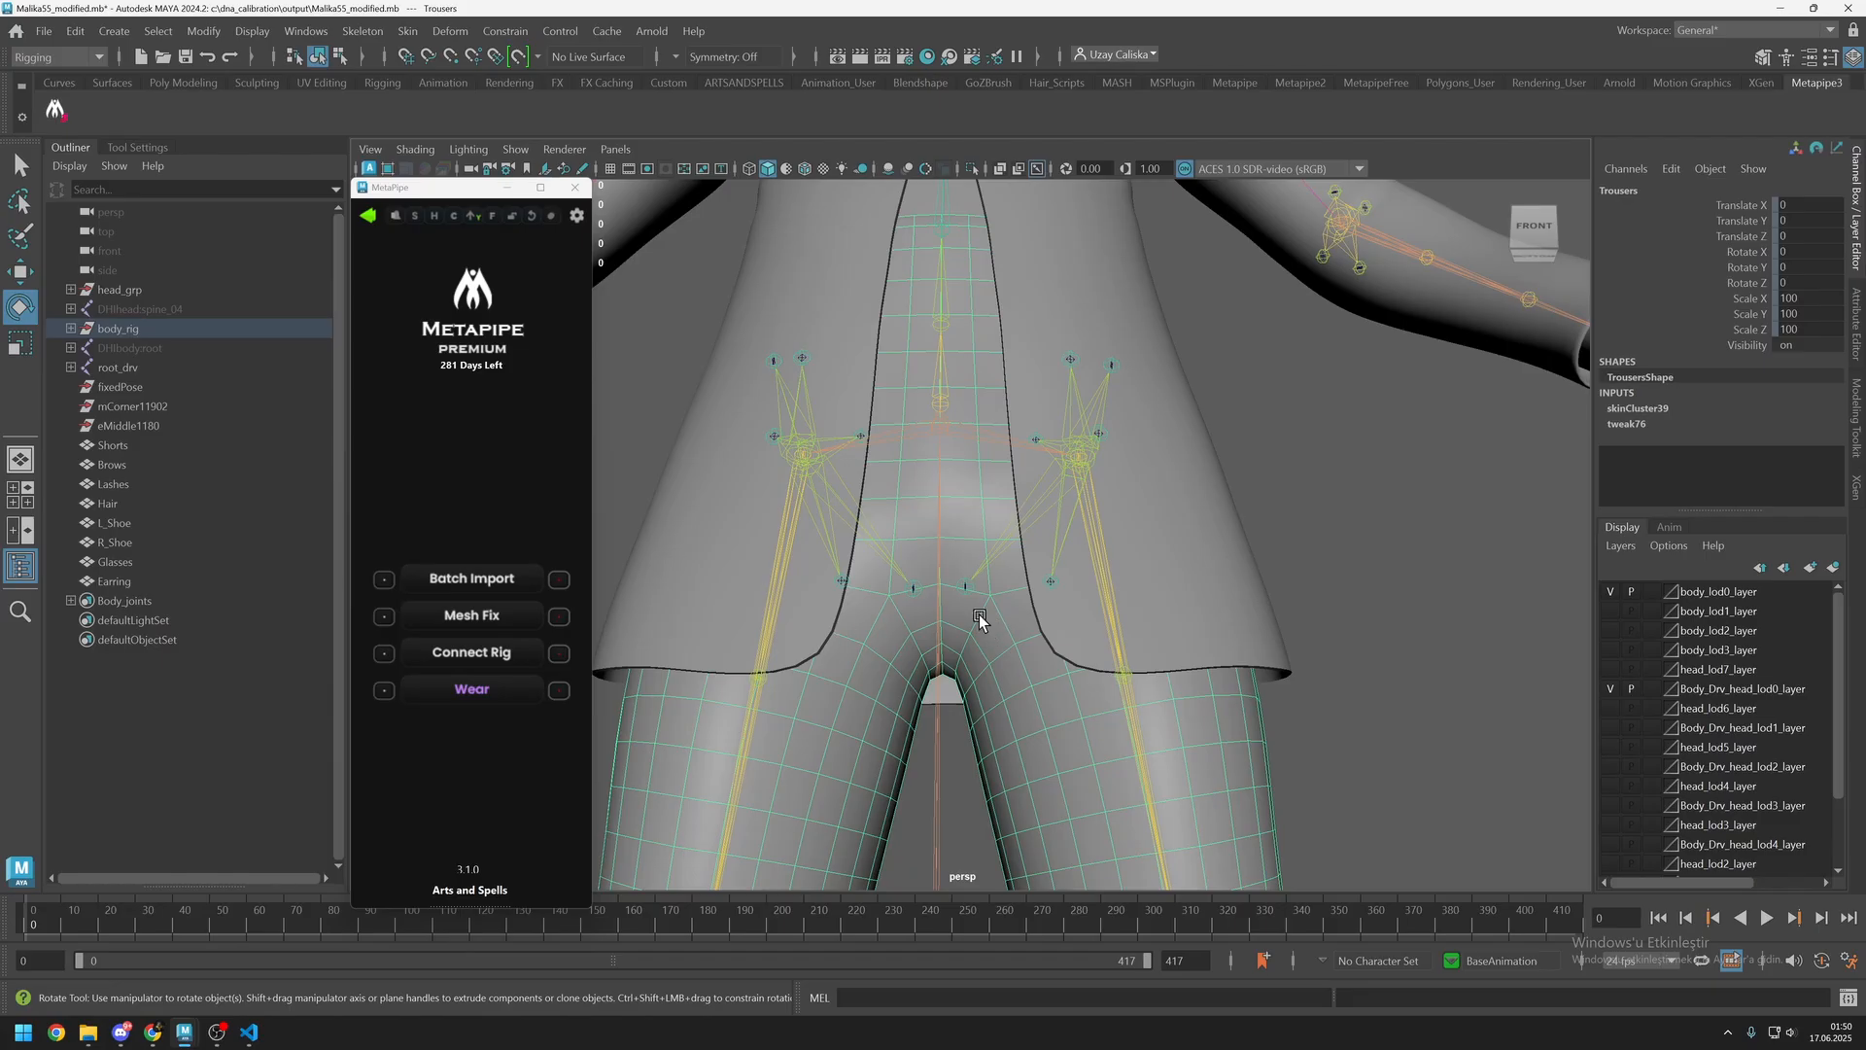
Rotate both thigh joints outward to spread the legs and examine the Trousers' deformation at the crotch.
{"action": "scroll", "coordinate": [931, 640], "scroll_direction": "down", "scroll_amount": 8}
{"action": "left_click_drag", "start_coordinate": [939, 661], "coordinate": [948, 695], "text": "alt"}
{"action": "left_click", "coordinate": [914, 595]}
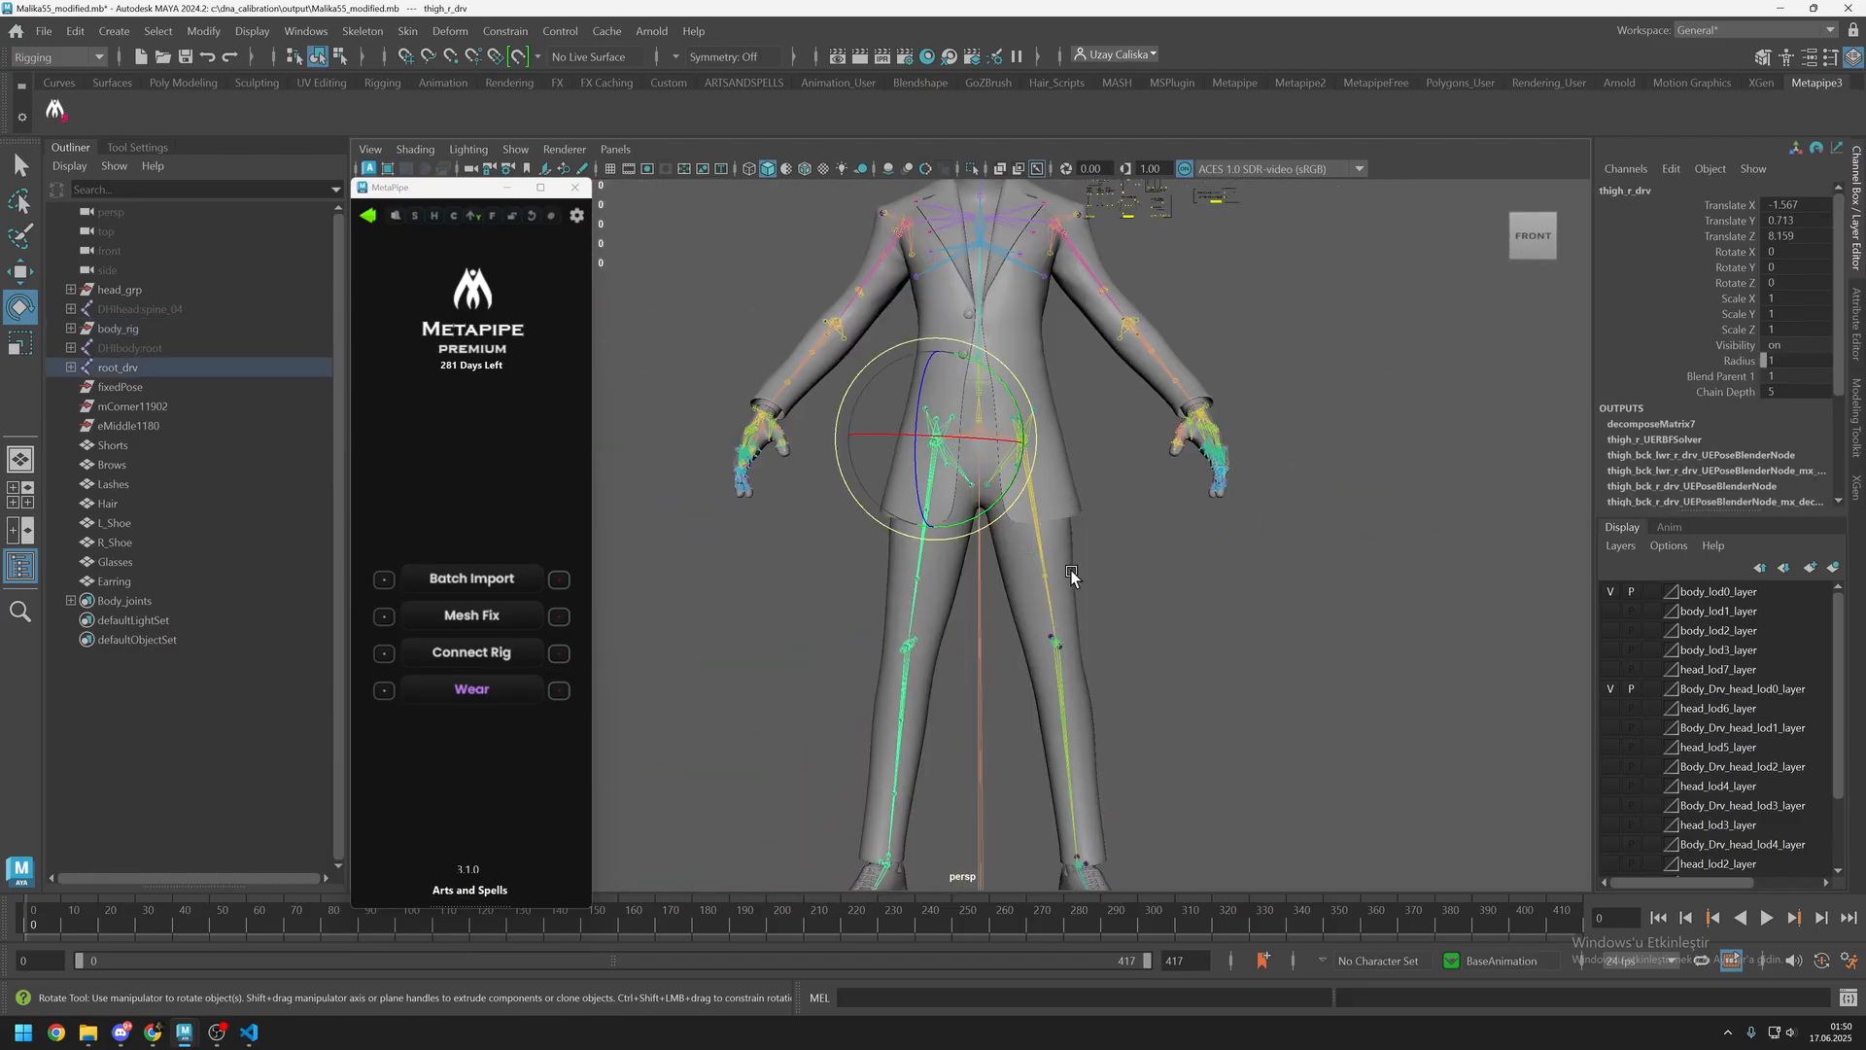
{"action": "left_click", "coordinate": [1042, 592], "text": "shift"}
{"action": "left_click_drag", "start_coordinate": [986, 514], "coordinate": [1013, 478]}
{"action": "left_click", "coordinate": [1017, 491]}
{"action": "scroll", "coordinate": [966, 554], "scroll_direction": "up", "scroll_amount": 7}
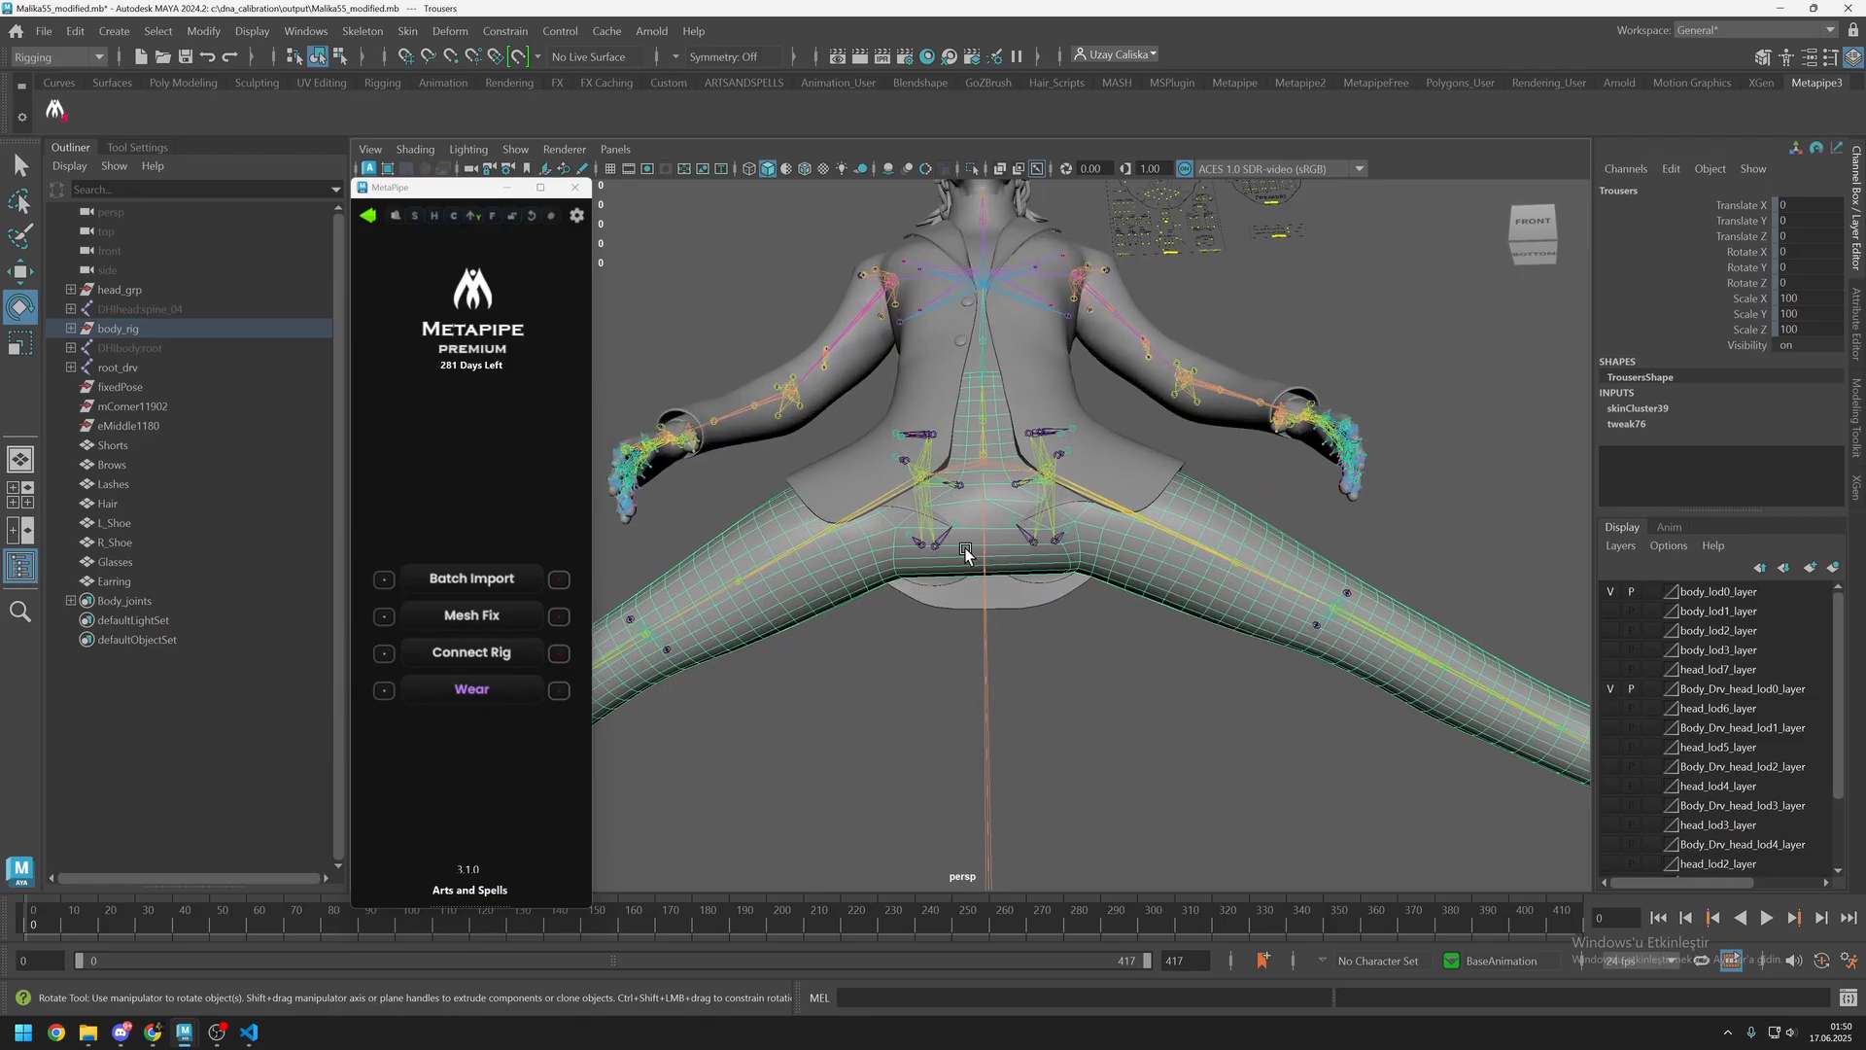
Set the Wear SmoothIntensity to 6 and reapply Wear to the Trousers.
{"action": "left_click", "coordinate": [387, 694]}
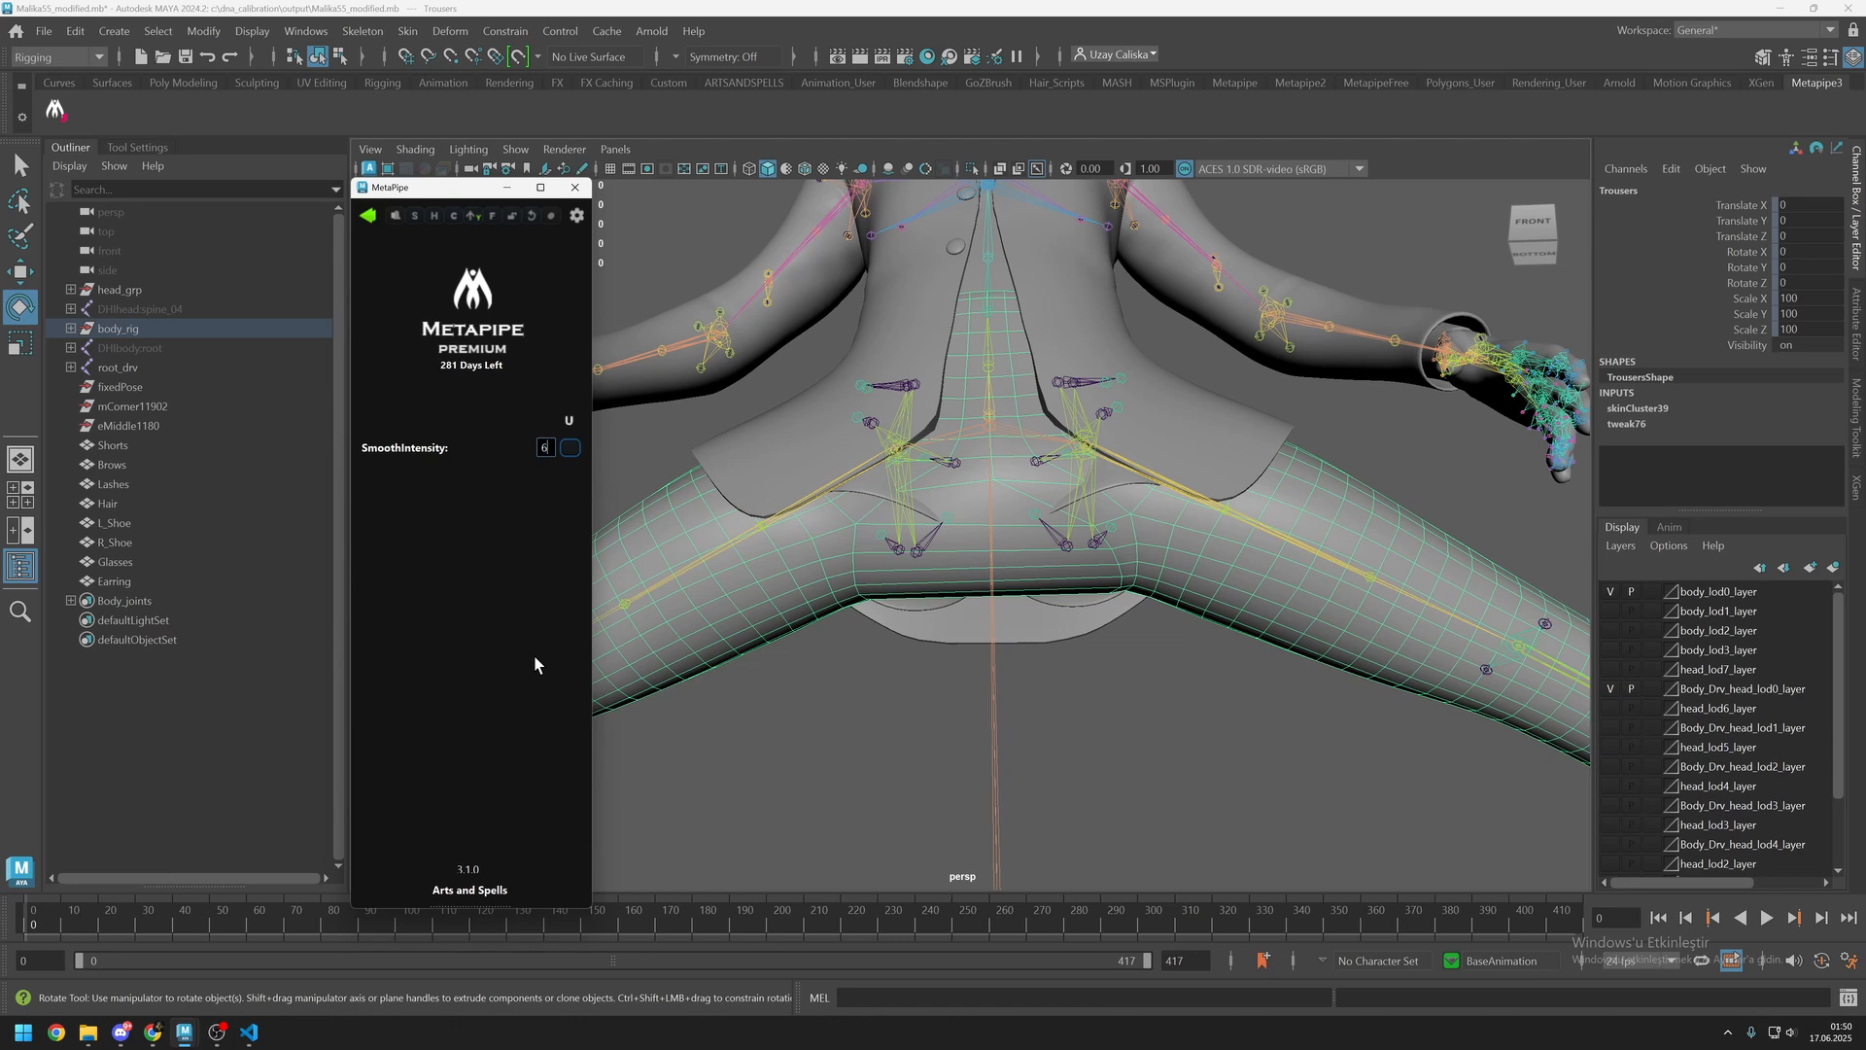
{"action": "left_click", "coordinate": [571, 448]}
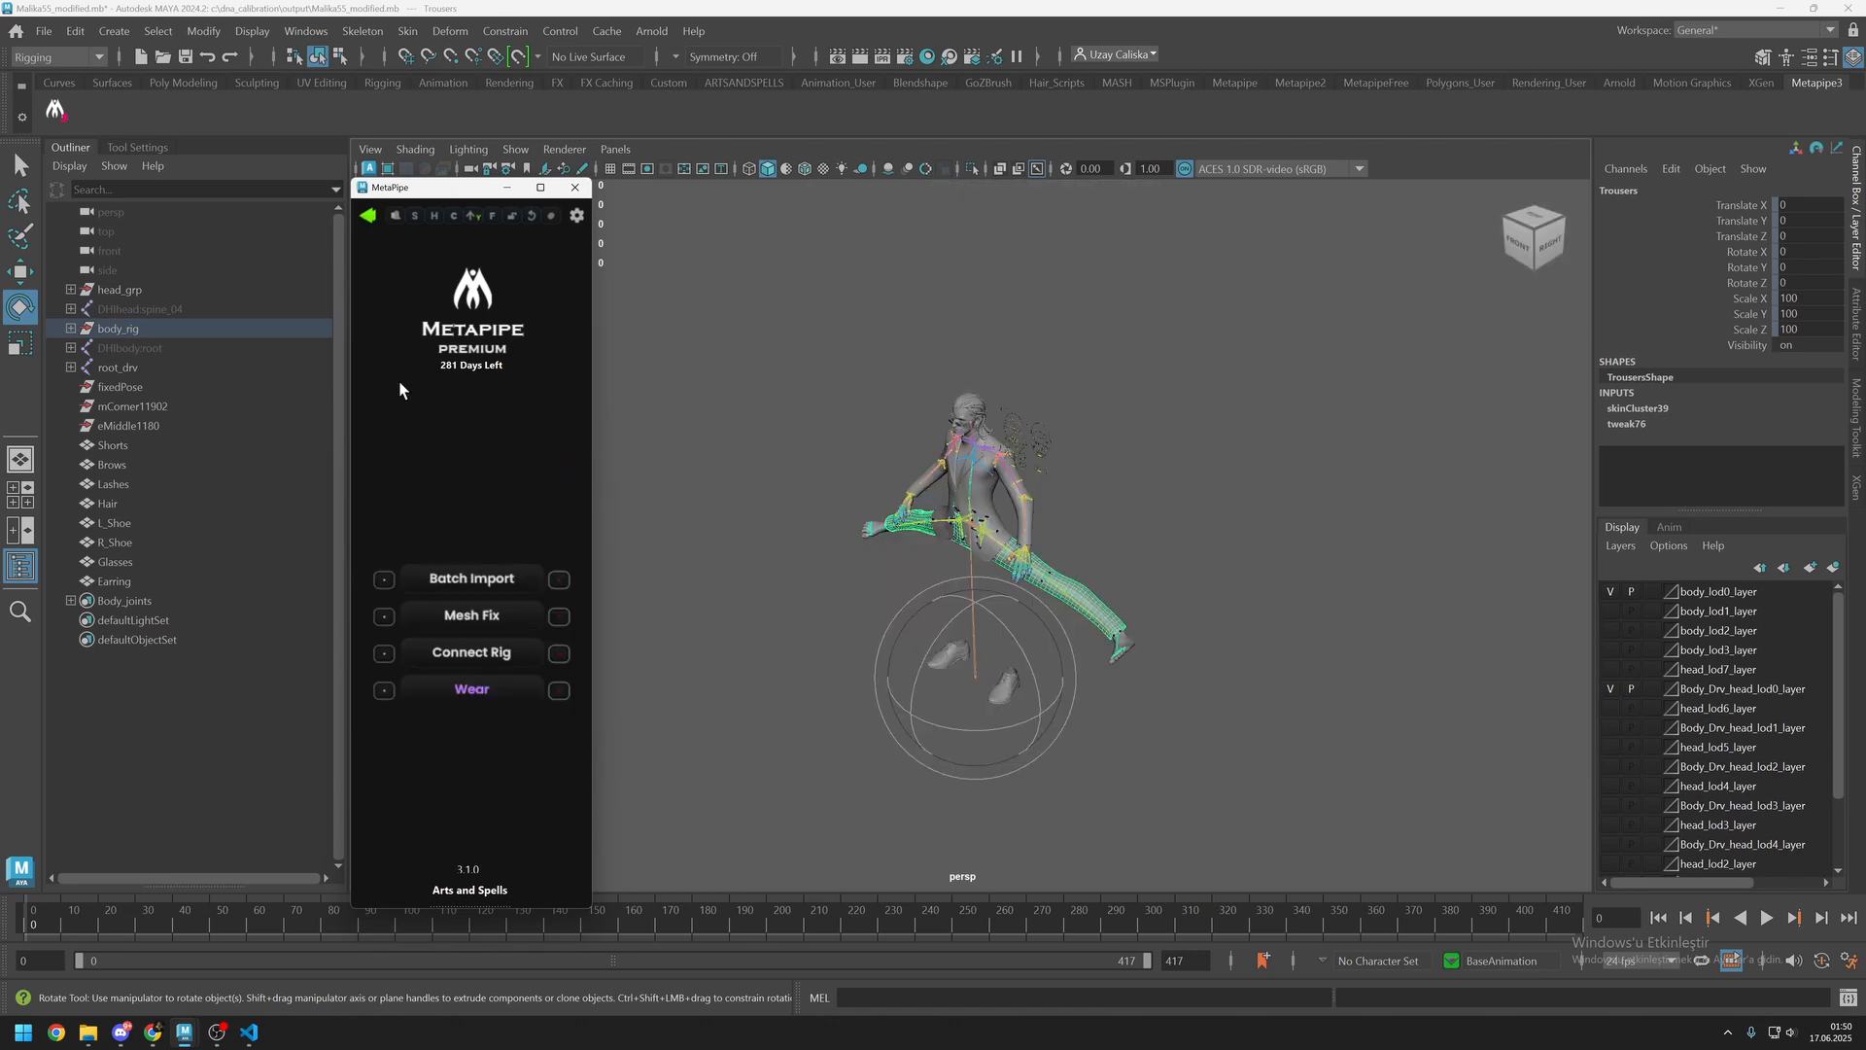
{"action": "left_click", "coordinate": [465, 690]}
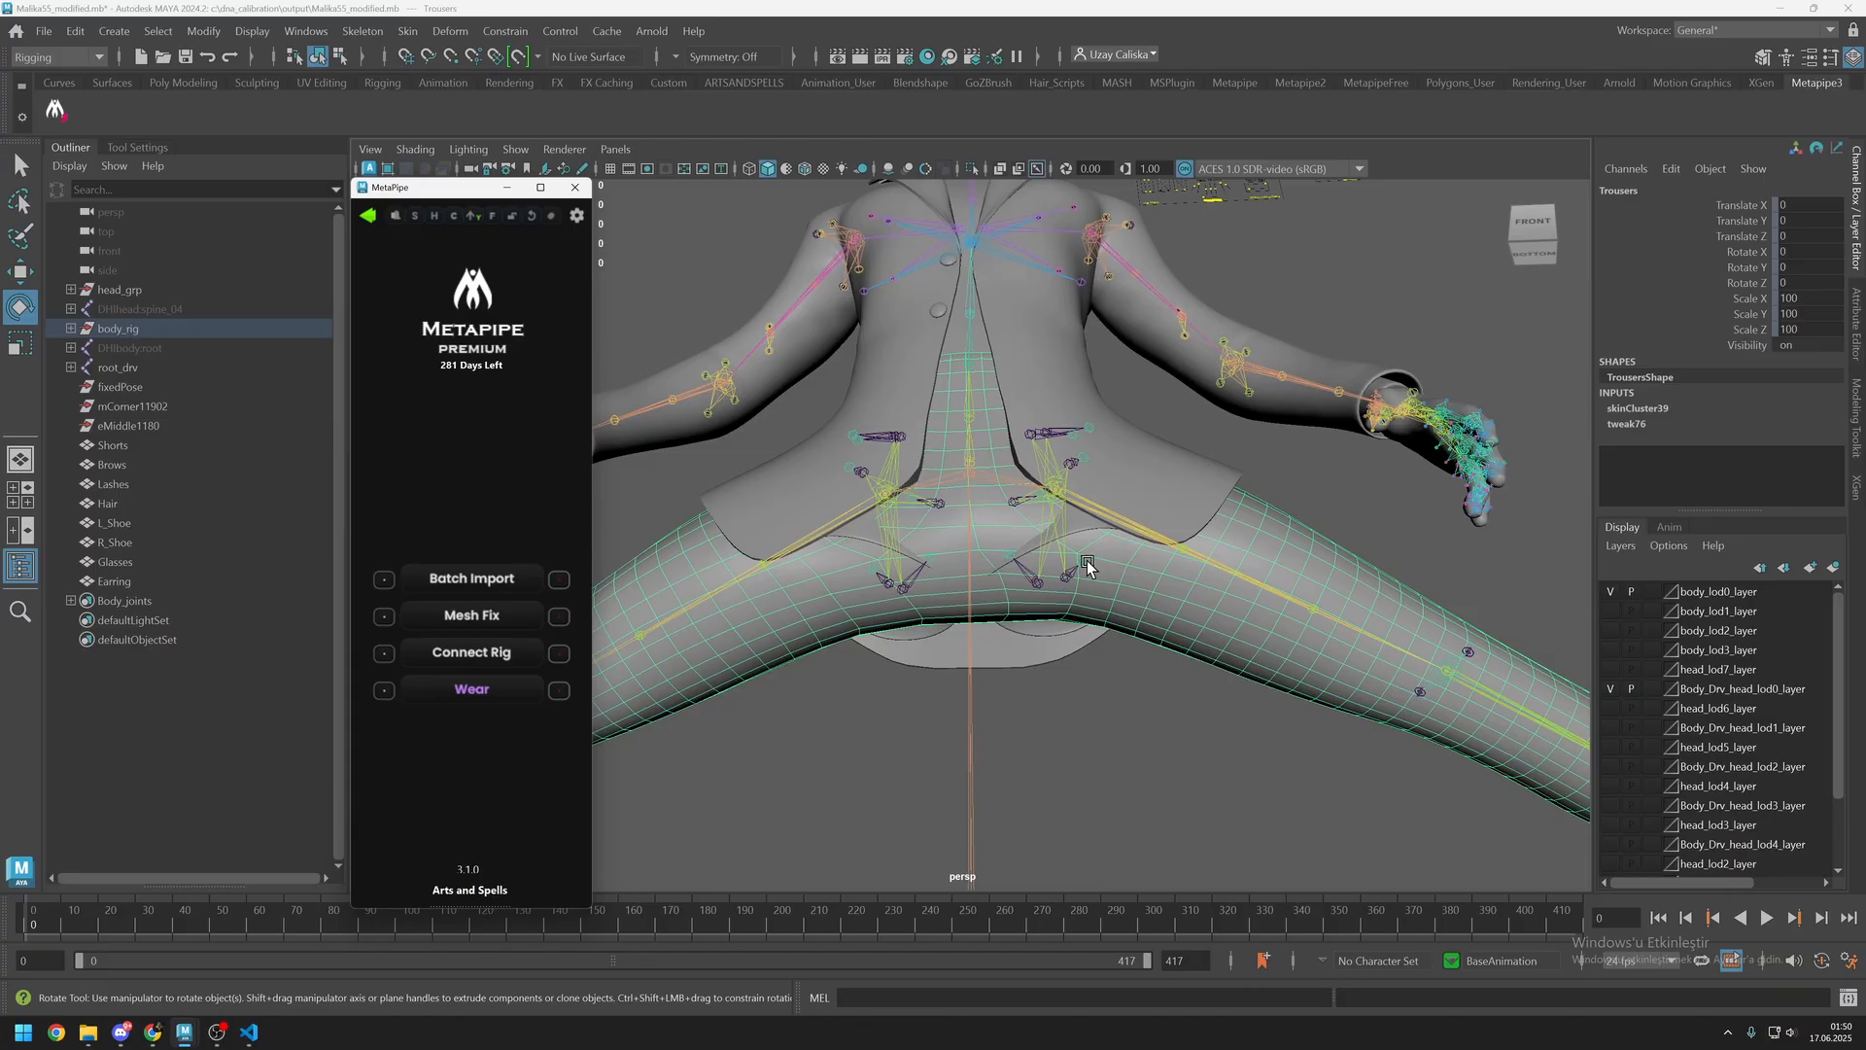
Rotate both thigh joints to about -44° on Y and hide the Jacket to expose the Trousers.
{"action": "left_click_drag", "start_coordinate": [1029, 657], "coordinate": [1037, 554], "text": "alt"}
{"action": "mouse_move", "coordinate": [1002, 587]}
{"action": "left_mouse_down"}
{"action": "mouse_move", "coordinate": [1031, 565]}
{"action": "mouse_move", "coordinate": [920, 616]}
{"action": "mouse_move", "coordinate": [1016, 570]}
{"action": "mouse_move", "coordinate": [938, 601]}
{"action": "mouse_move", "coordinate": [993, 553]}
{"action": "left_mouse_up"}
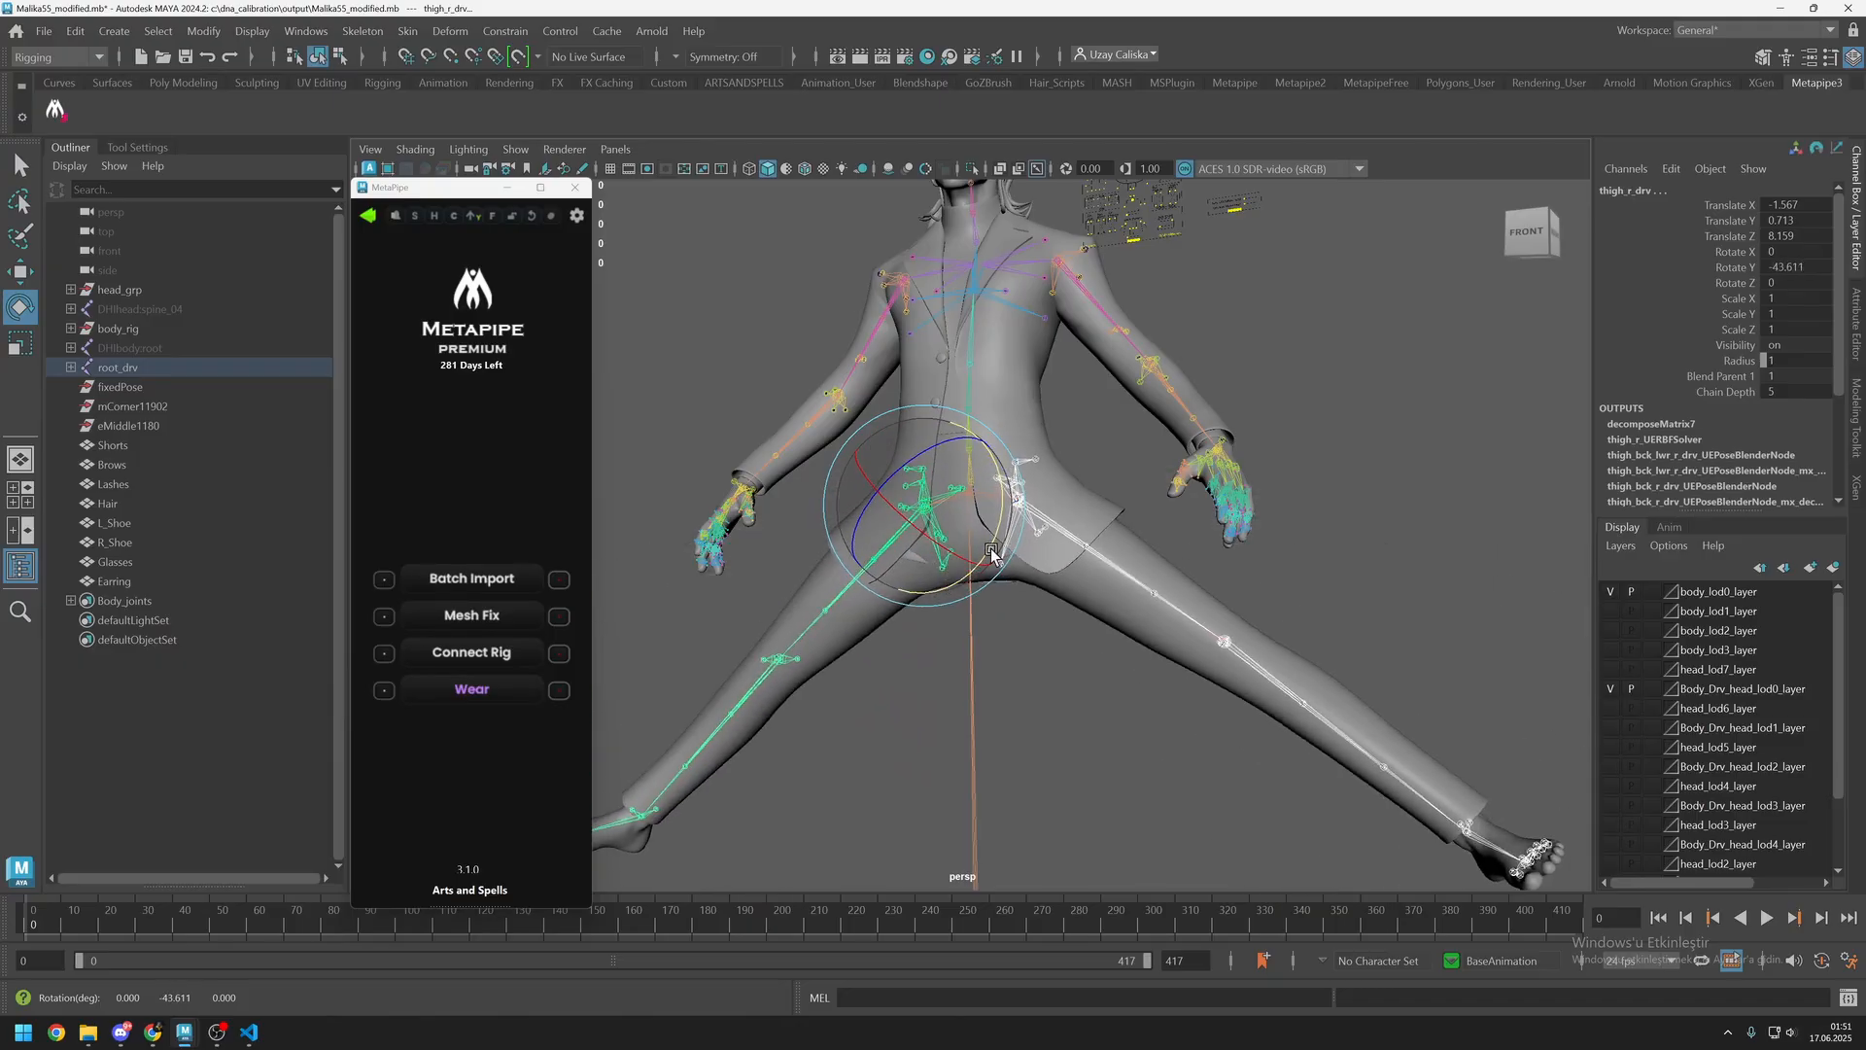
{"action": "left_click", "coordinate": [1079, 491]}
{"action": "key", "text": "ctrl+h"}
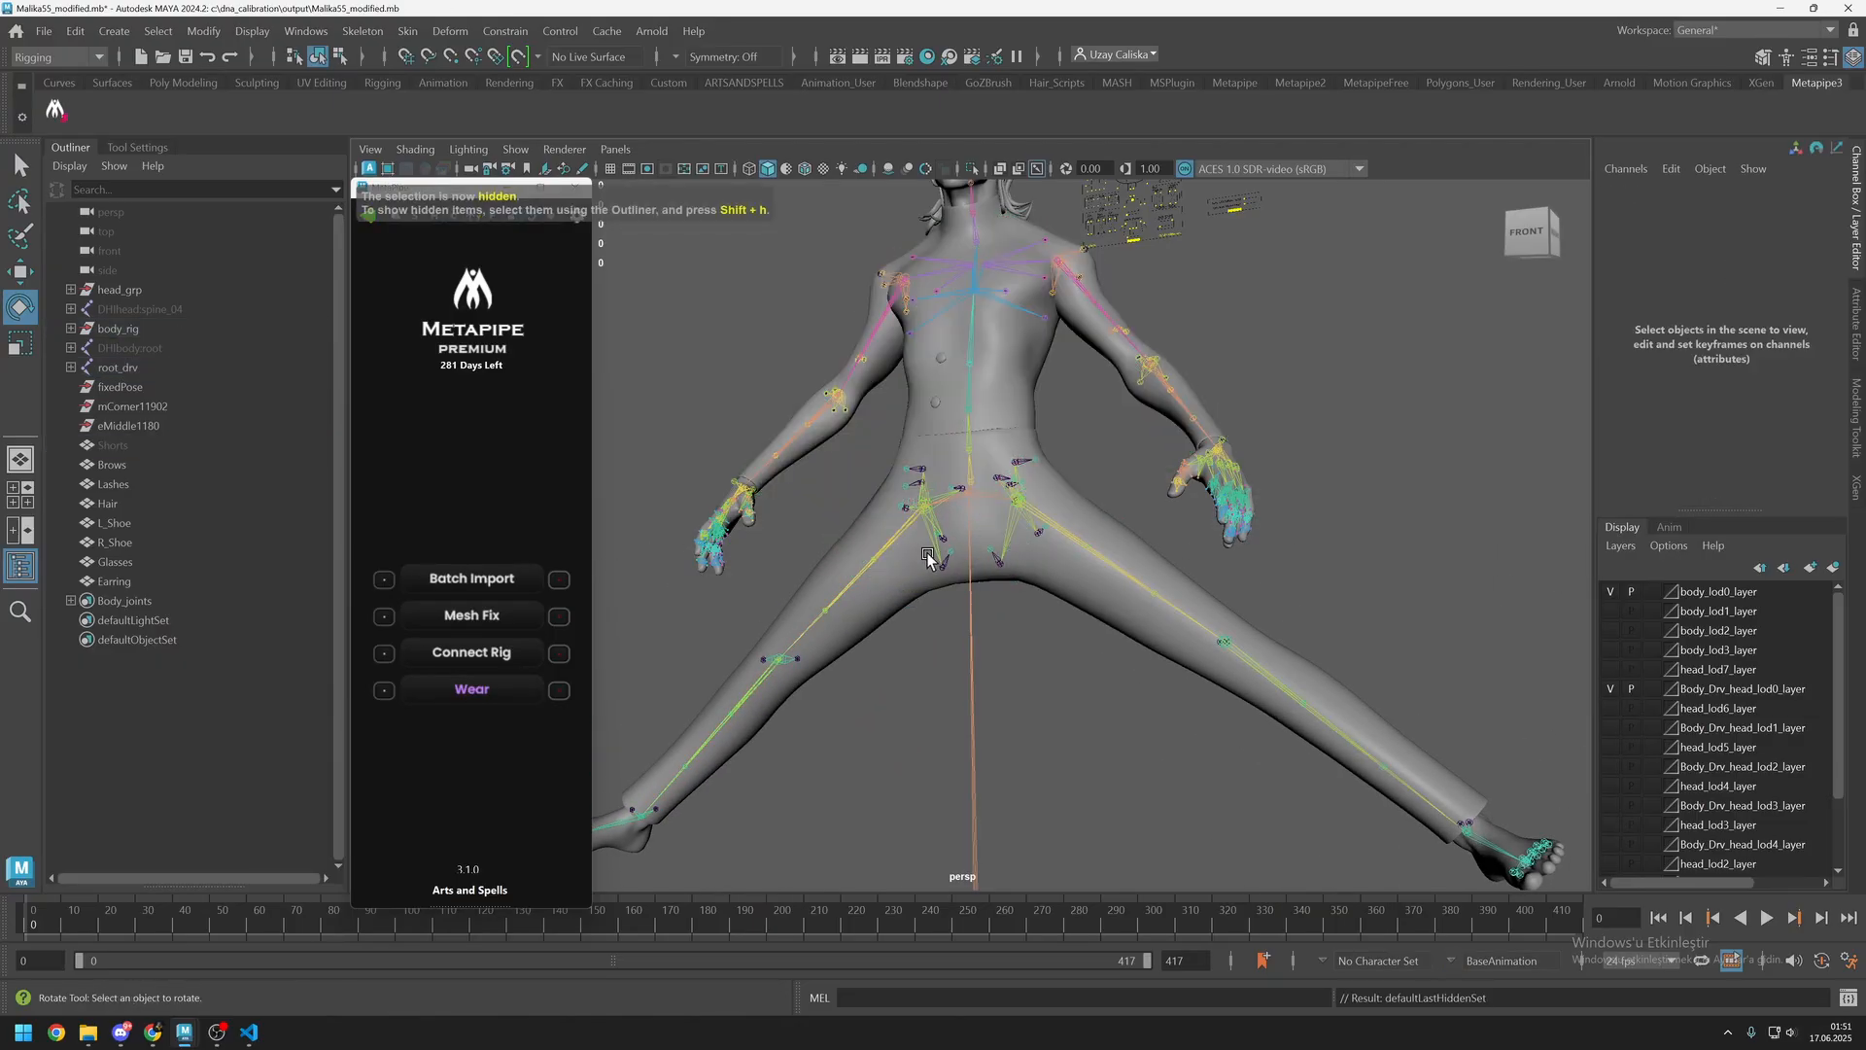
Reset the rig to its rest pose and inspect the Trousers from the back and front.
{"action": "left_click_drag", "start_coordinate": [1007, 540], "coordinate": [1090, 547], "text": "alt"}
{"action": "left_click", "coordinate": [532, 217]}
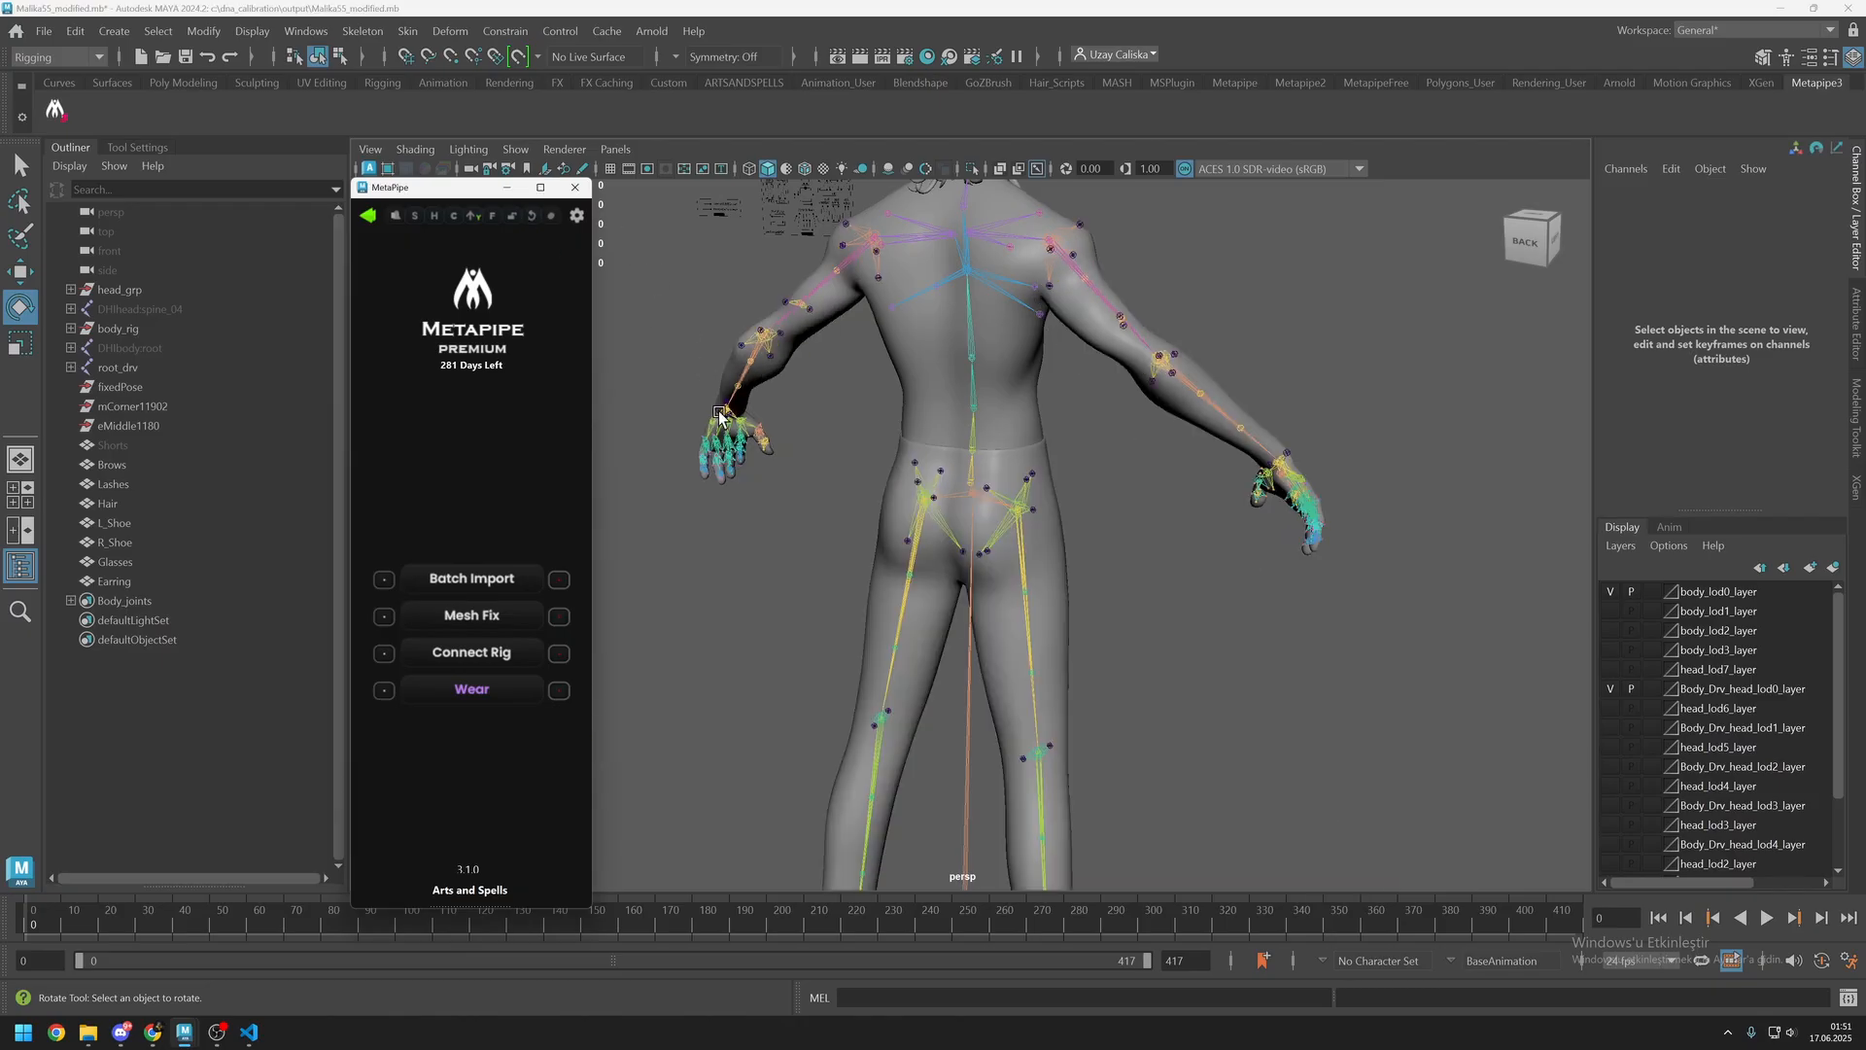
{"action": "left_click_drag", "start_coordinate": [787, 467], "coordinate": [1033, 588], "text": "alt"}
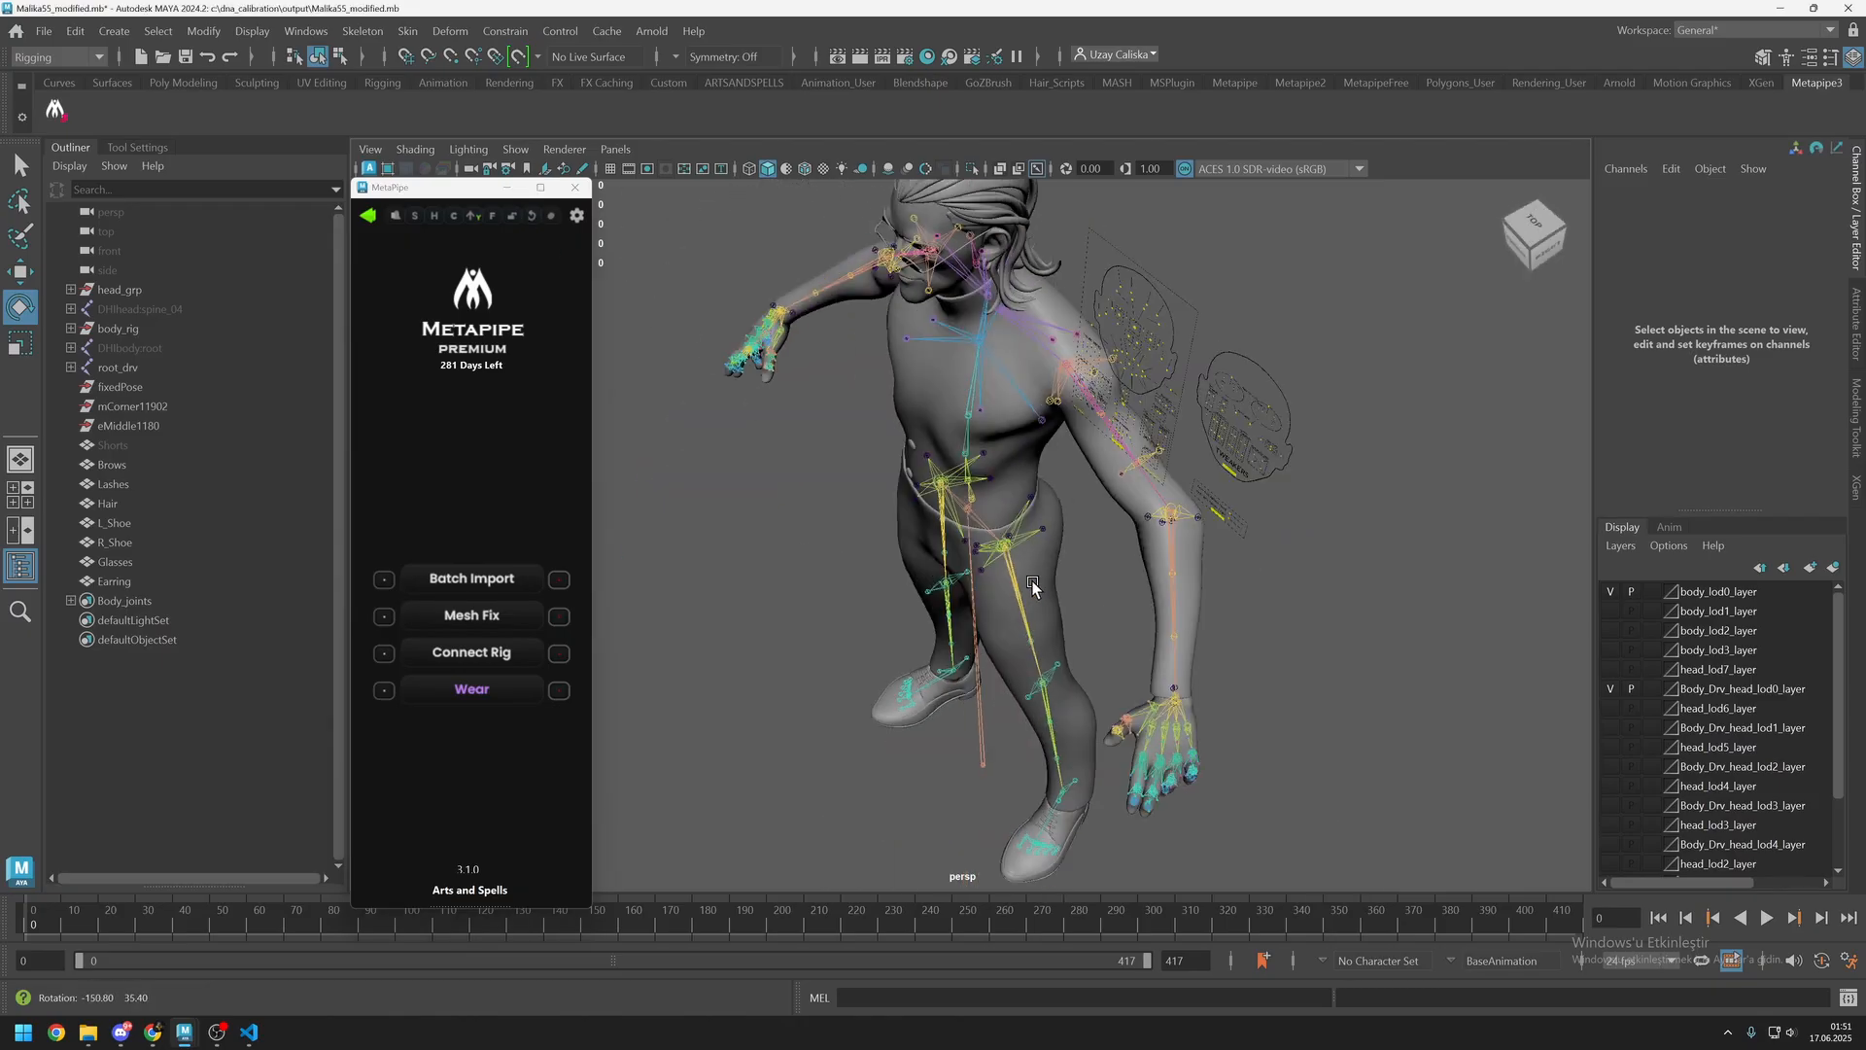
Spread both thigh joints to about -70° on Y to test the seat of the Trousers, and reset the pose.
{"action": "left_click_drag", "start_coordinate": [1054, 574], "coordinate": [1004, 441]}
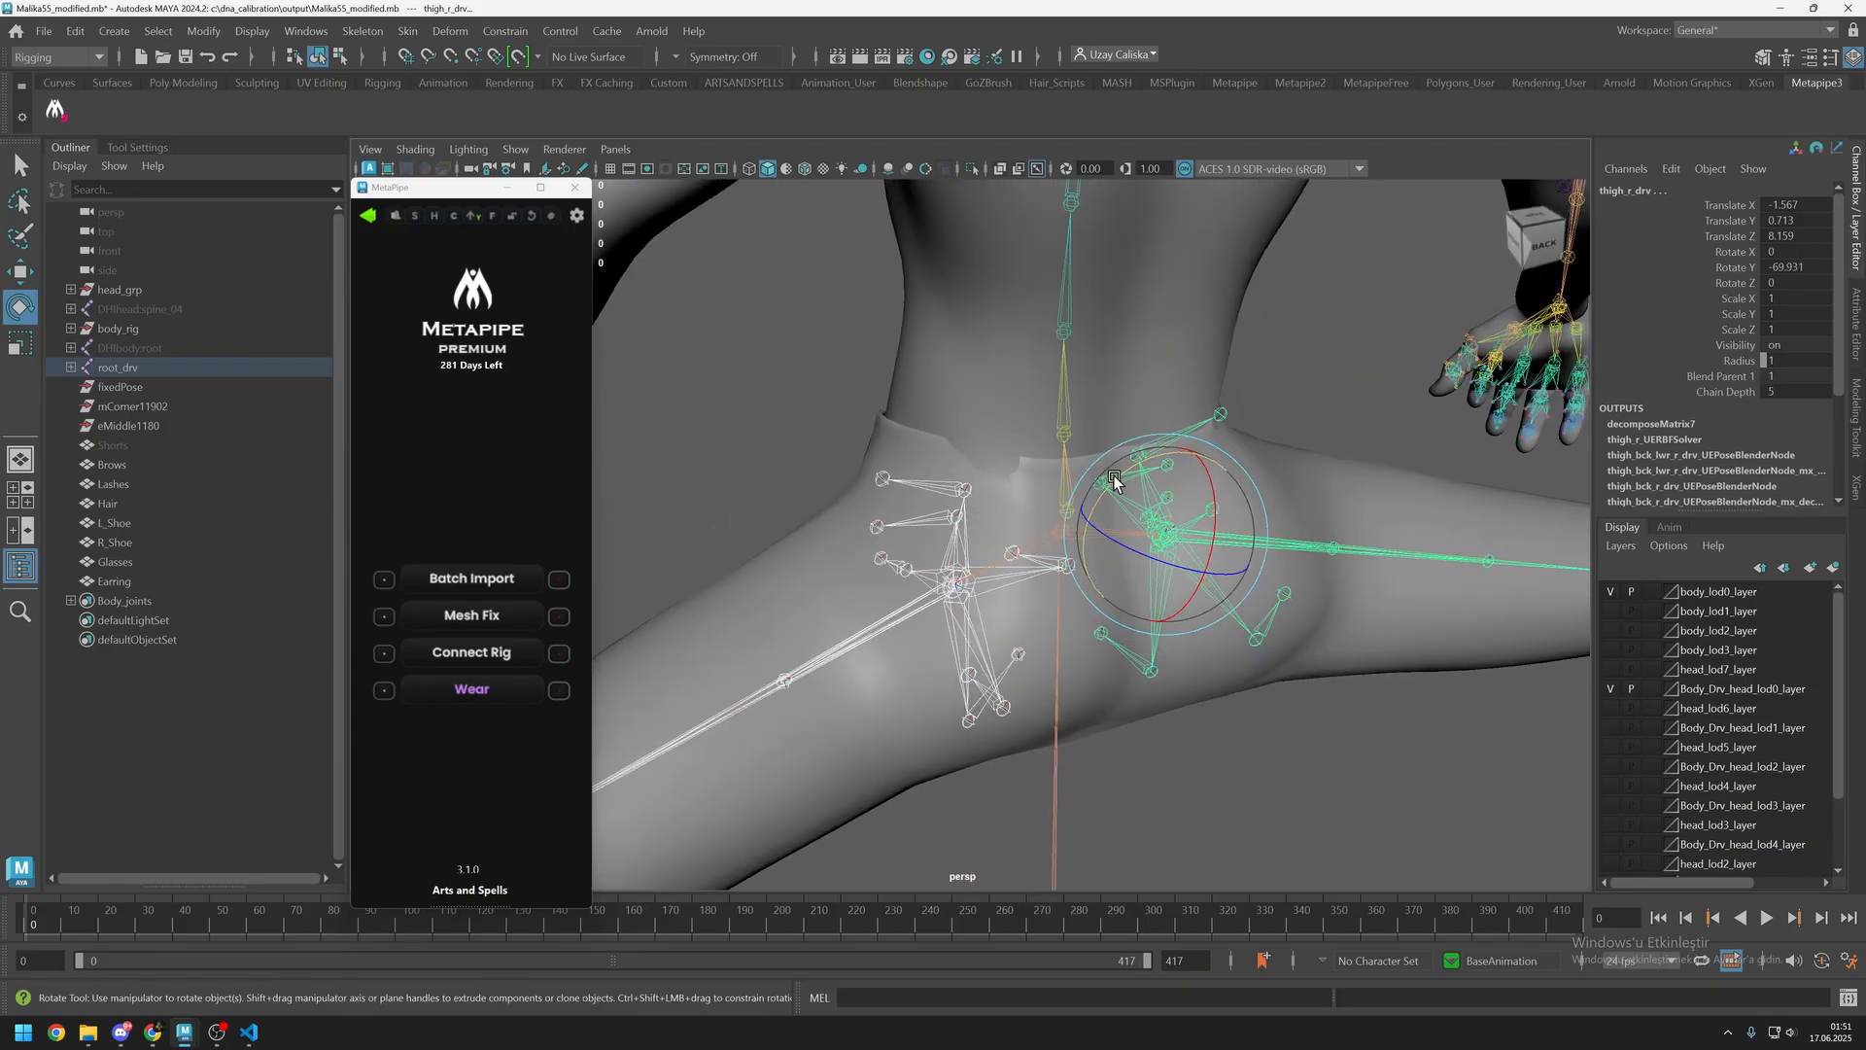
{"action": "mouse_move", "coordinate": [1112, 474]}
{"action": "left_mouse_down"}
{"action": "mouse_move", "coordinate": [1088, 501]}
{"action": "mouse_move", "coordinate": [1104, 484]}
{"action": "left_mouse_up"}
{"action": "left_click", "coordinate": [537, 217]}
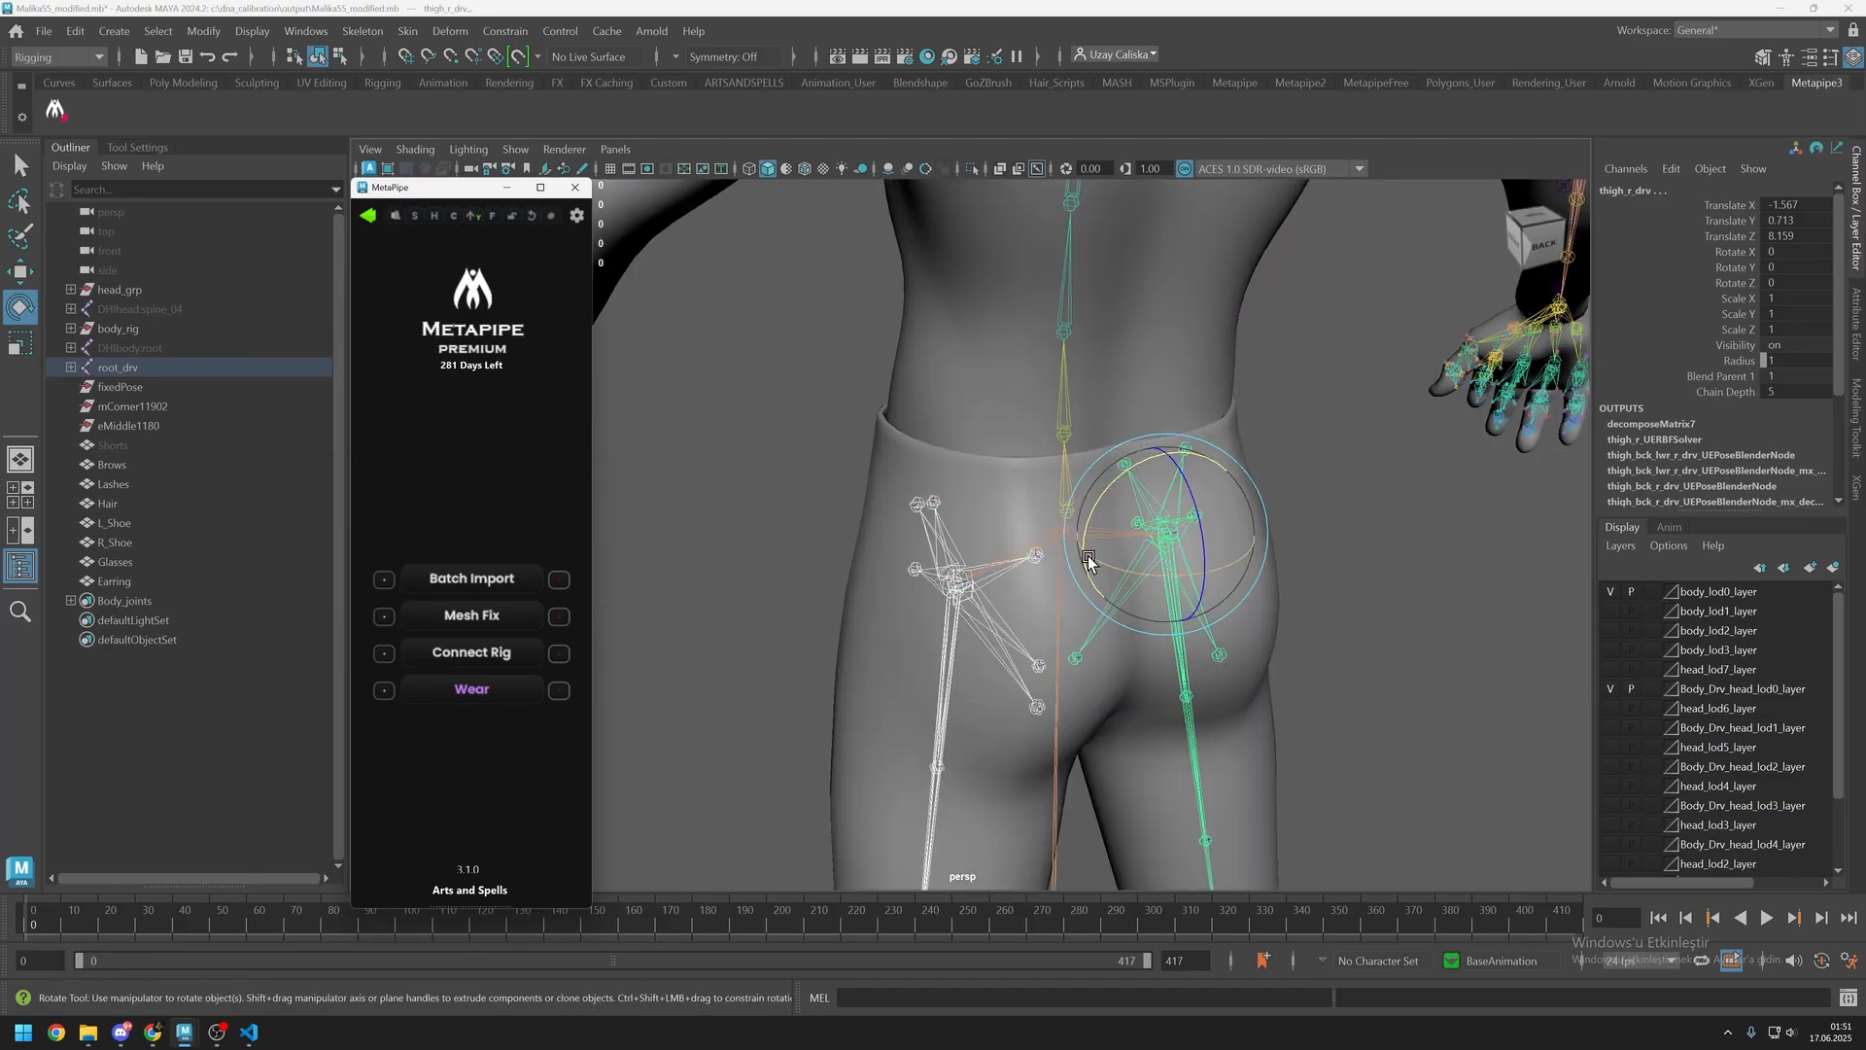
Rotate both thigh joints forward to about 100° on Z, inspect the Trousers in the seated pose, and clear the selection.
{"action": "left_click_drag", "start_coordinate": [1199, 524], "coordinate": [1178, 651]}
{"action": "left_click_drag", "start_coordinate": [1179, 651], "coordinate": [1040, 539], "text": "alt"}
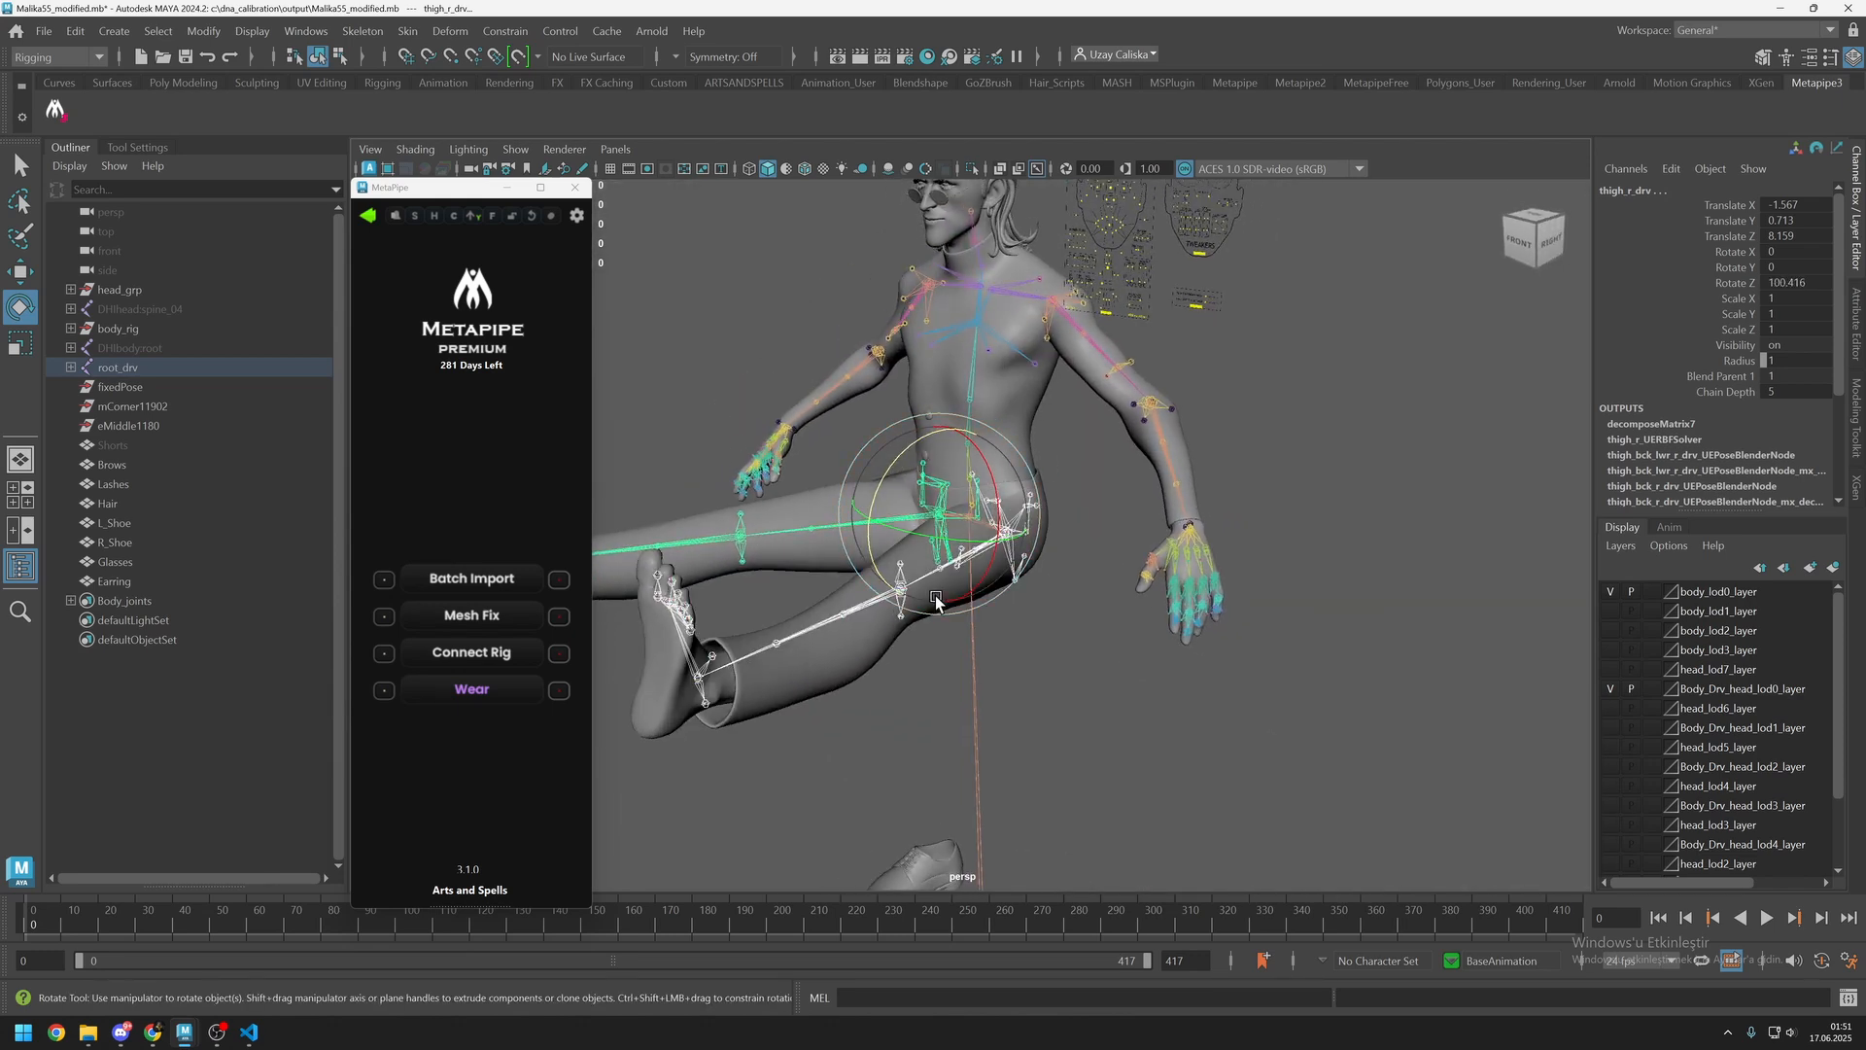
{"action": "left_click_drag", "start_coordinate": [880, 637], "coordinate": [1018, 583], "text": "alt"}
{"action": "left_click", "coordinate": [925, 645]}
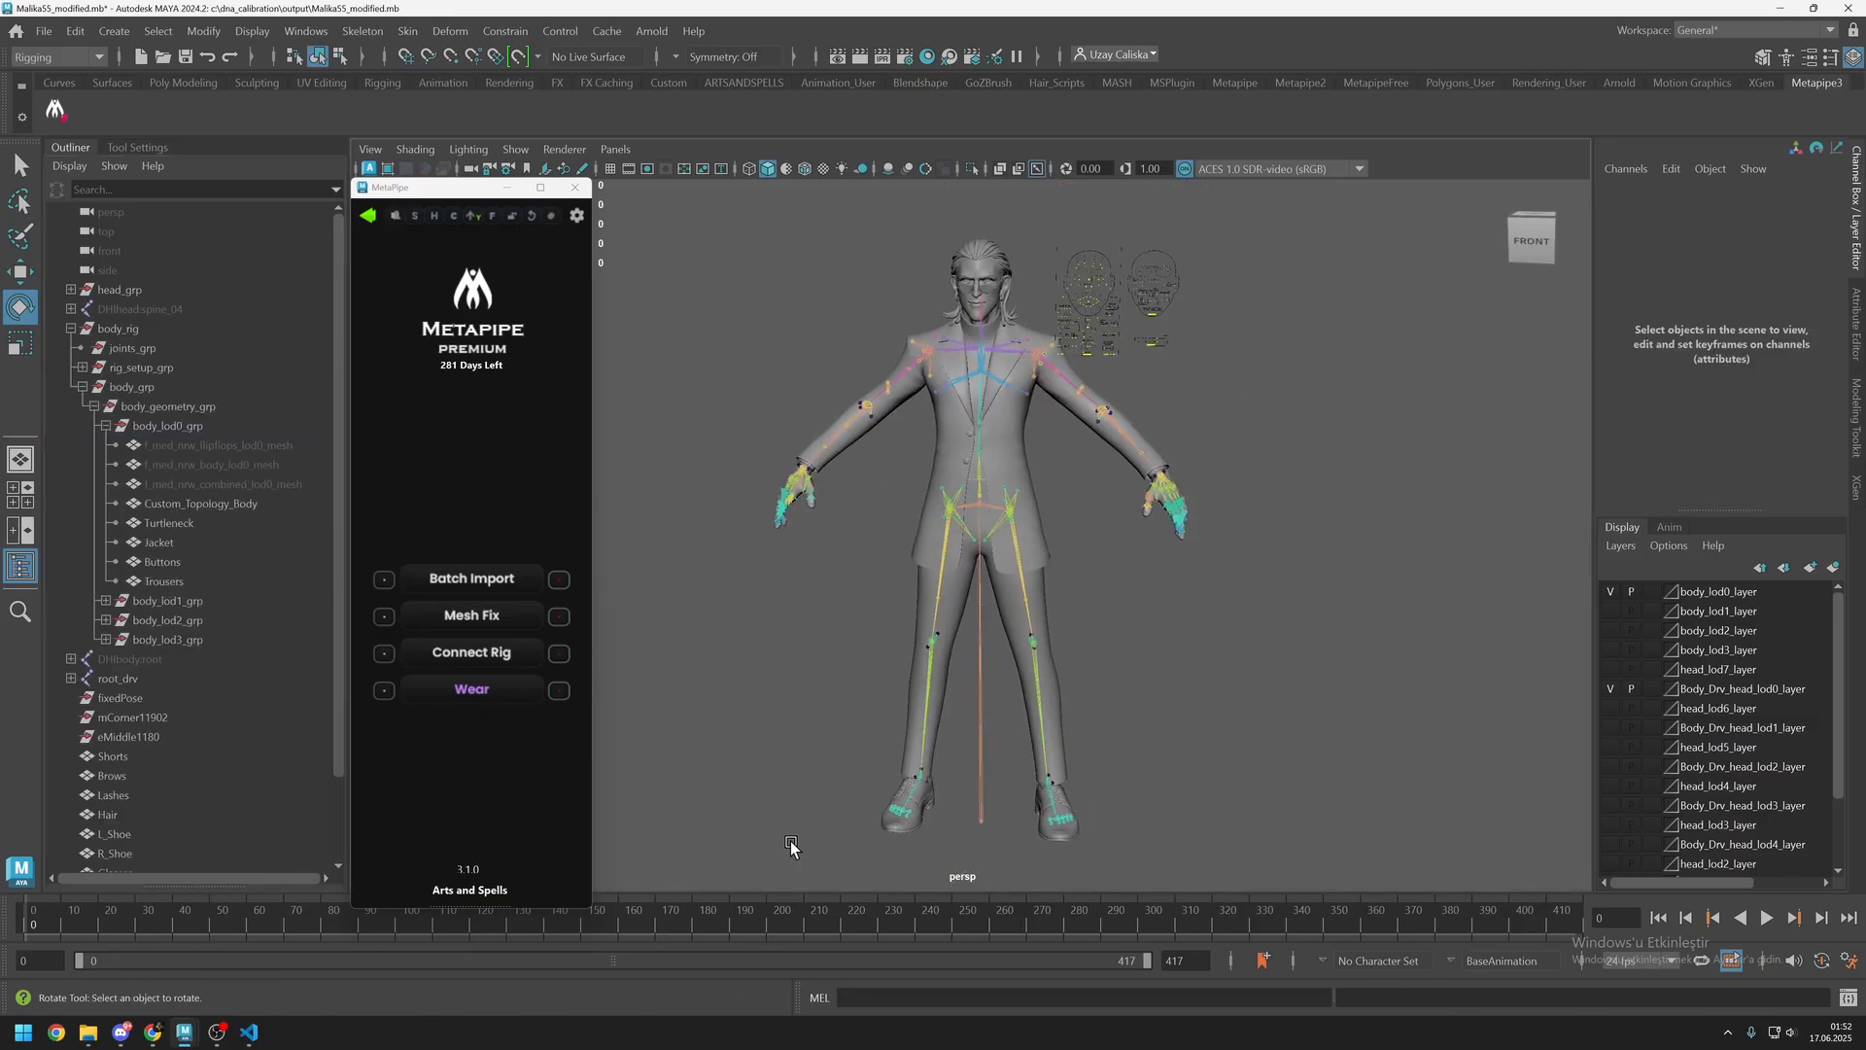
Select the R_Shoe mesh and set the Wear option SmoothIntensity to 3.
{"action": "left_click", "coordinate": [920, 809]}
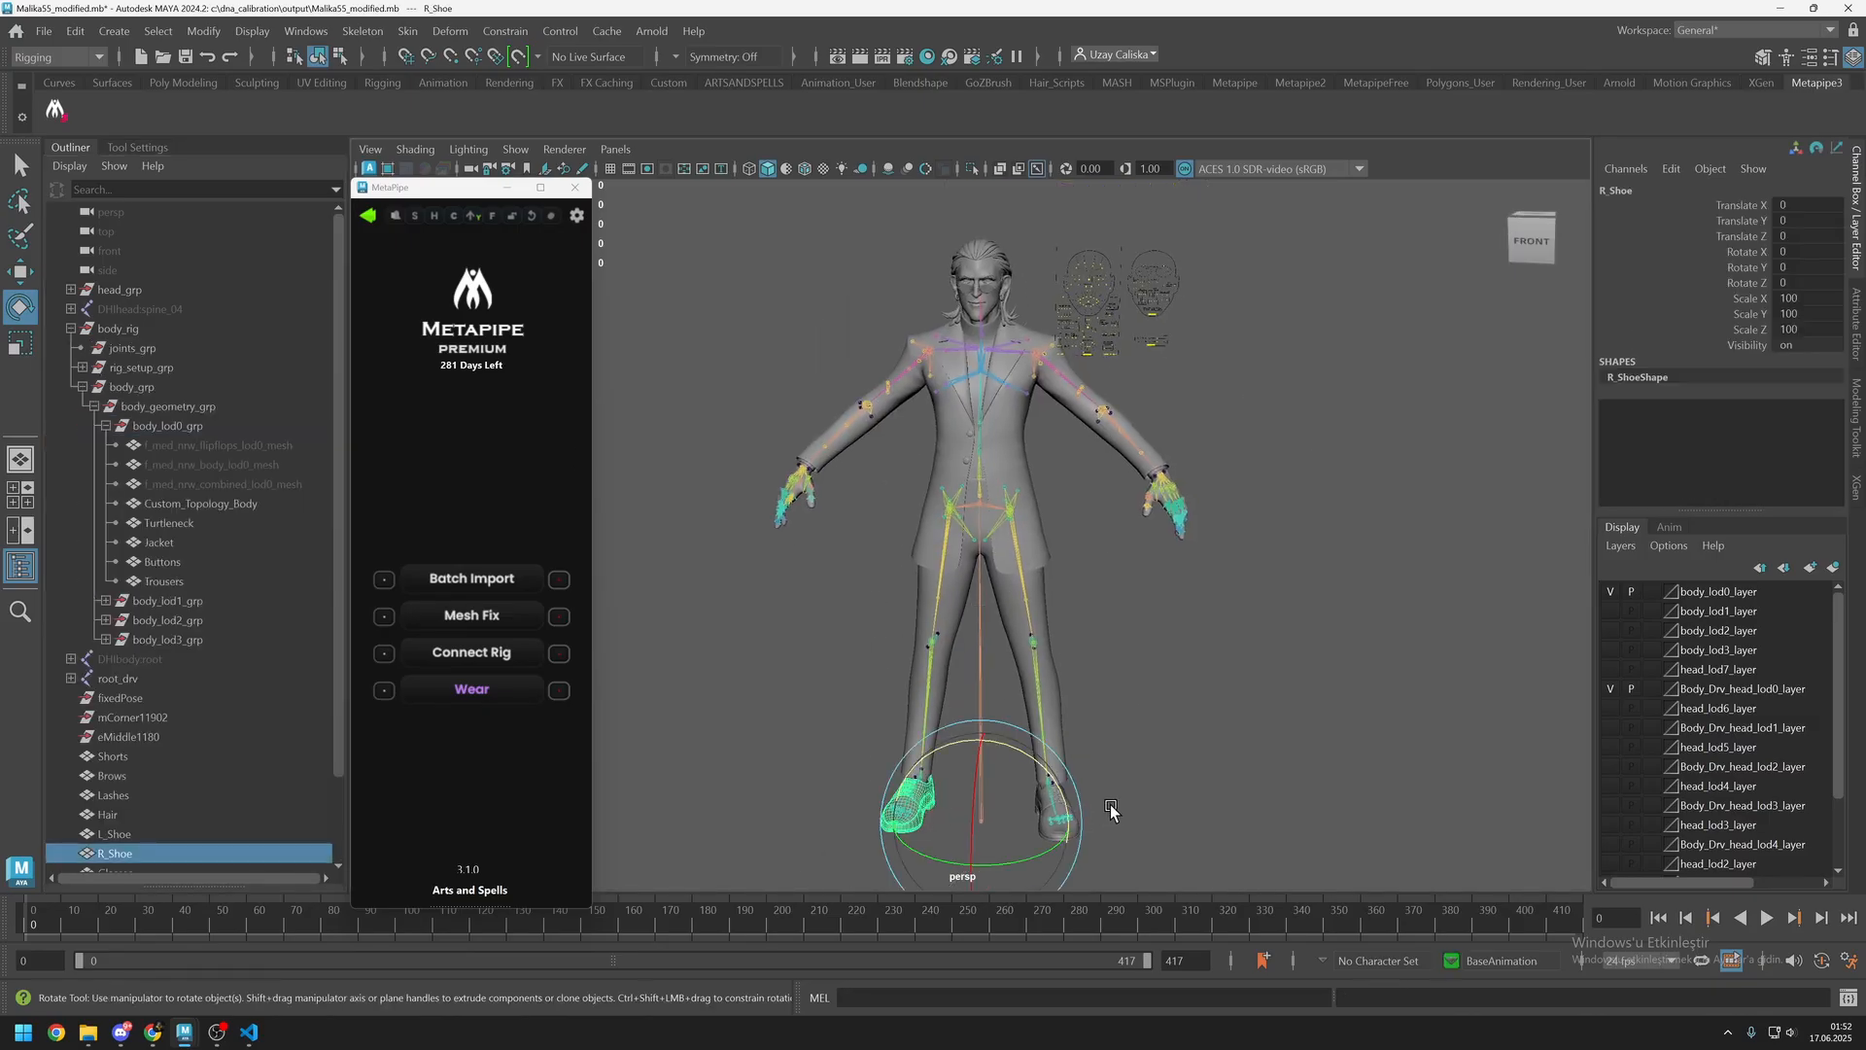
{"action": "scroll", "coordinate": [948, 617], "scroll_direction": "up", "scroll_amount": 5}
{"action": "scroll", "coordinate": [936, 597], "scroll_direction": "up", "scroll_amount": 2}
{"action": "left_click_drag", "start_coordinate": [813, 641], "coordinate": [799, 682], "text": "alt"}
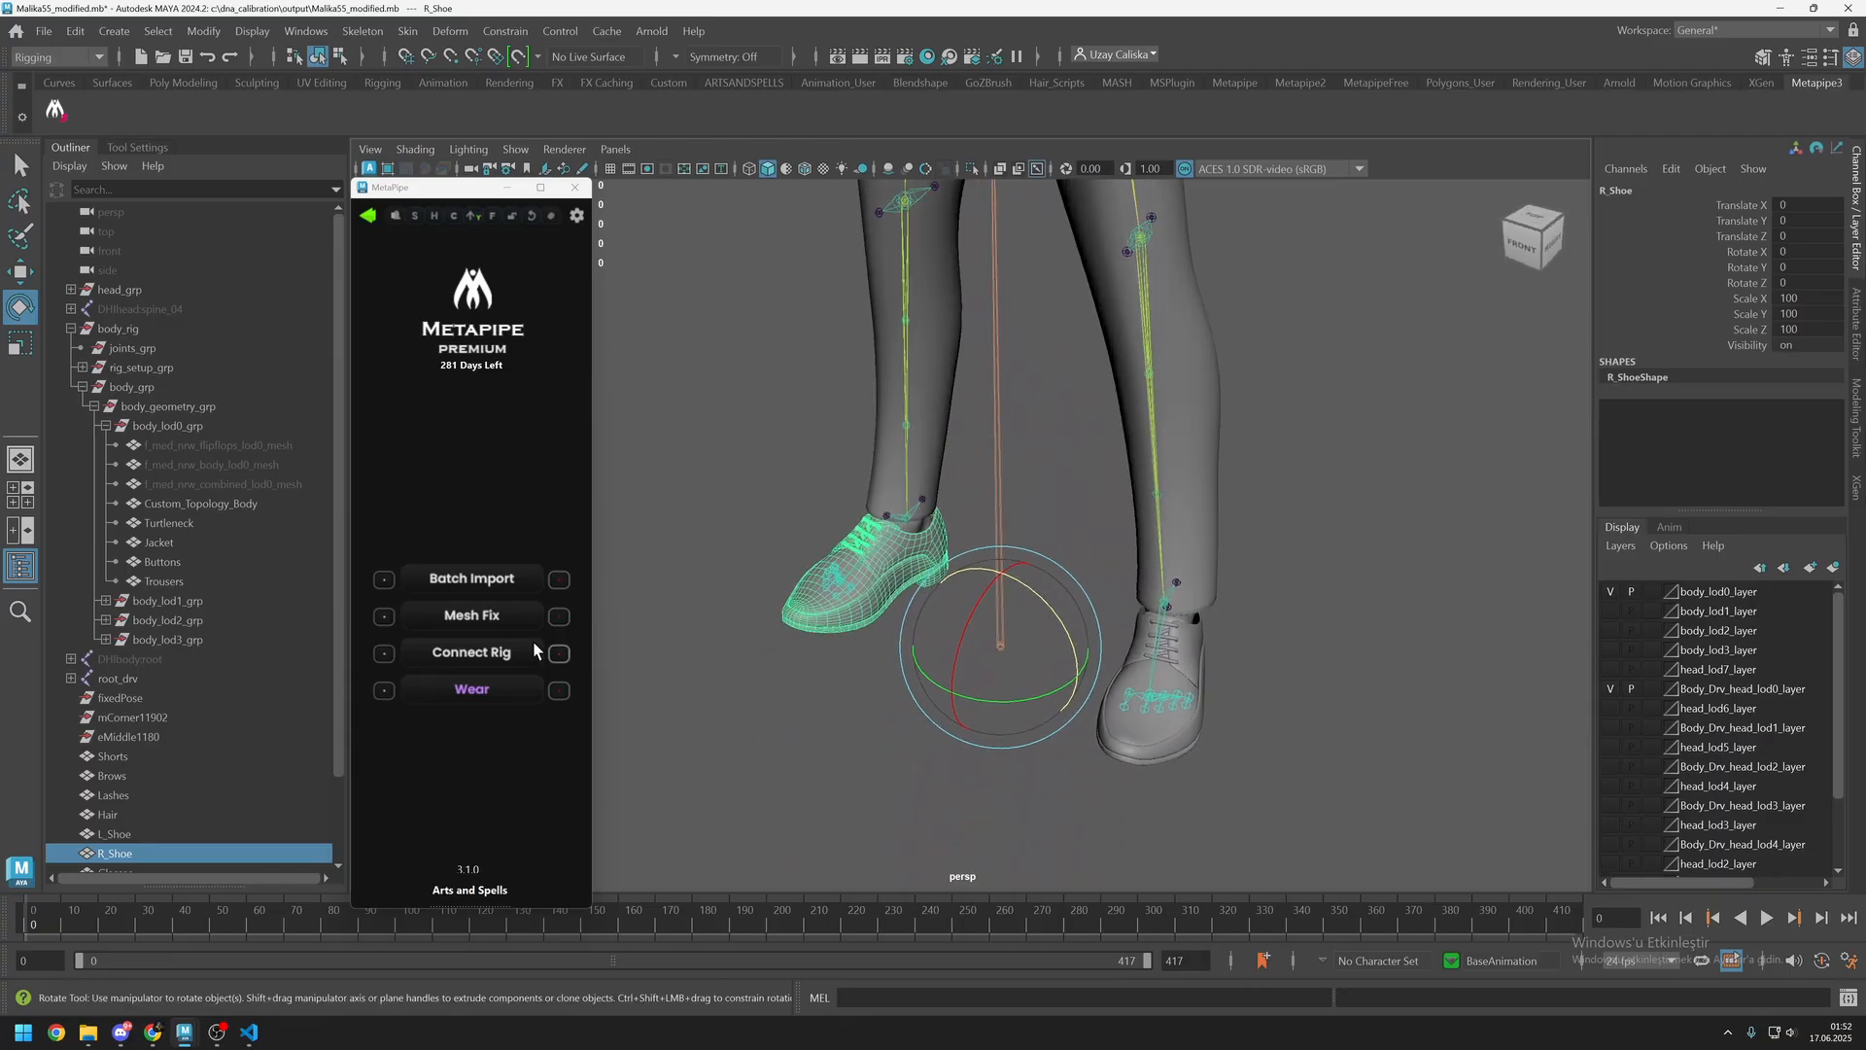
{"action": "left_click", "coordinate": [387, 691]}
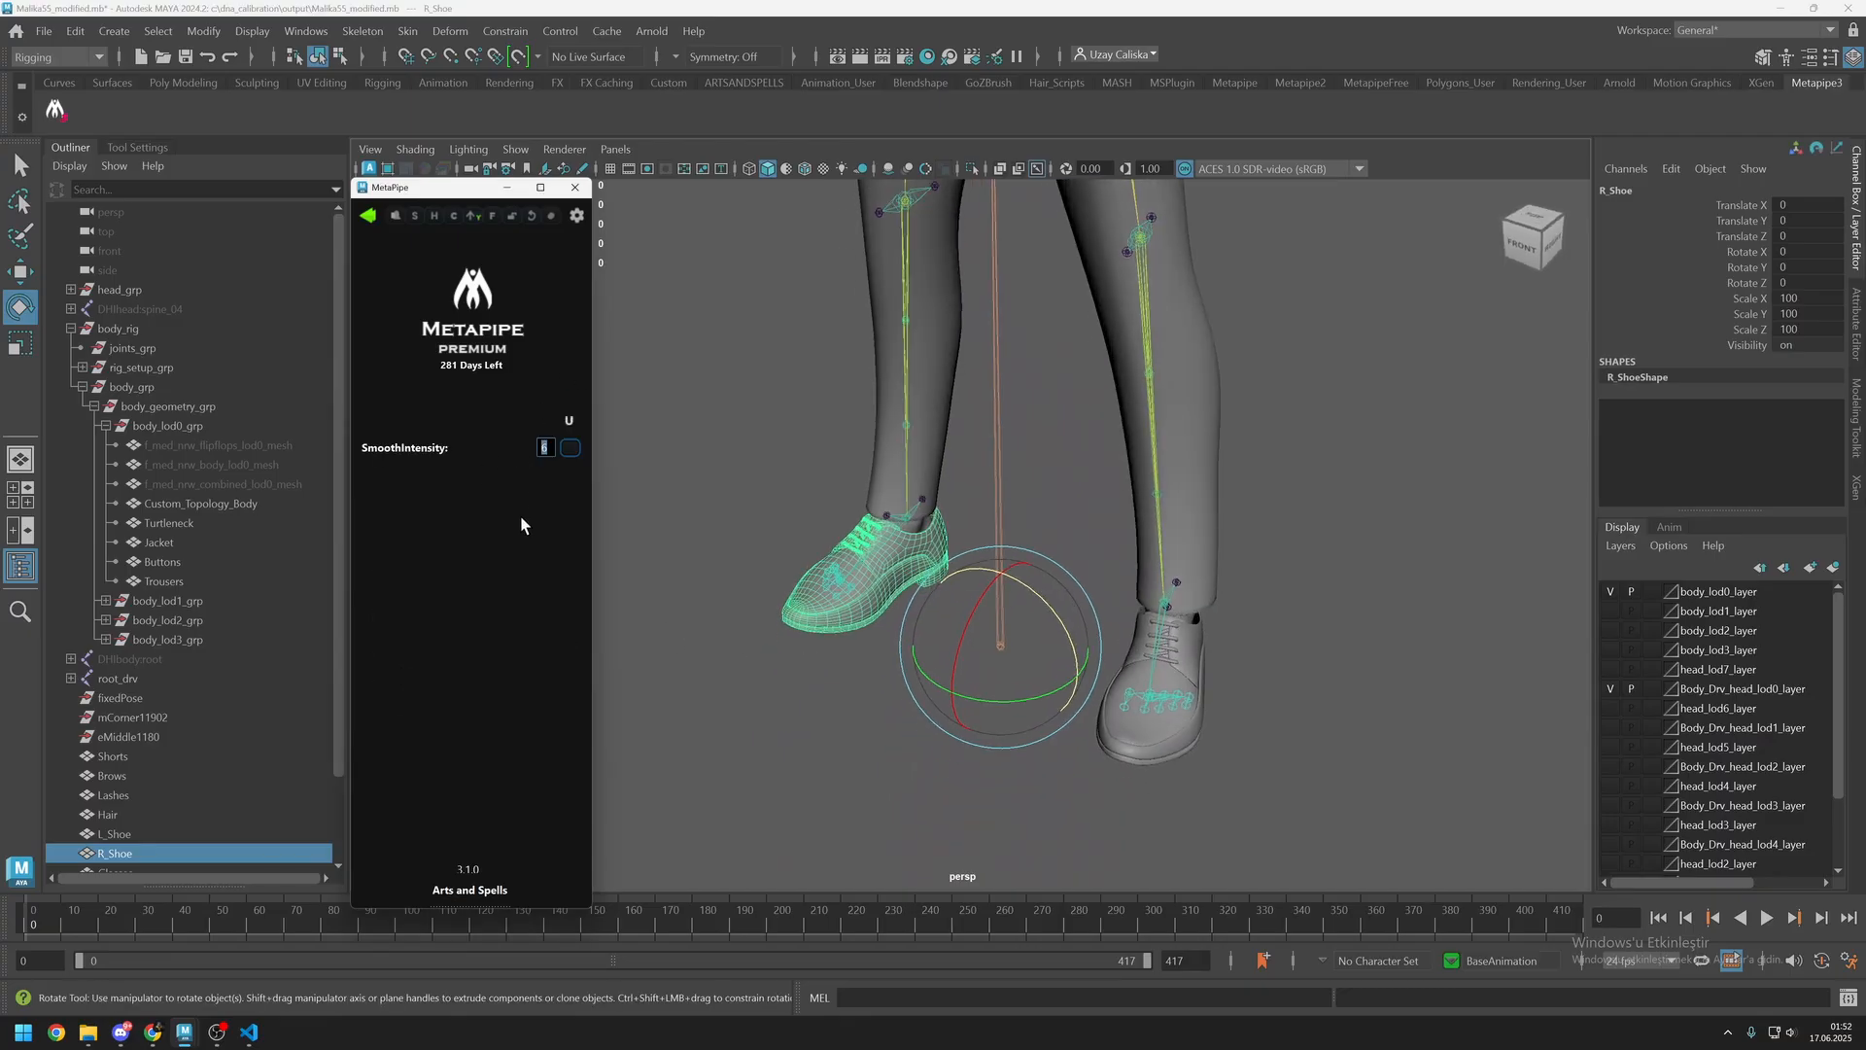
{"action": "type", "text": "3"}
{"action": "left_click", "coordinate": [368, 216]}
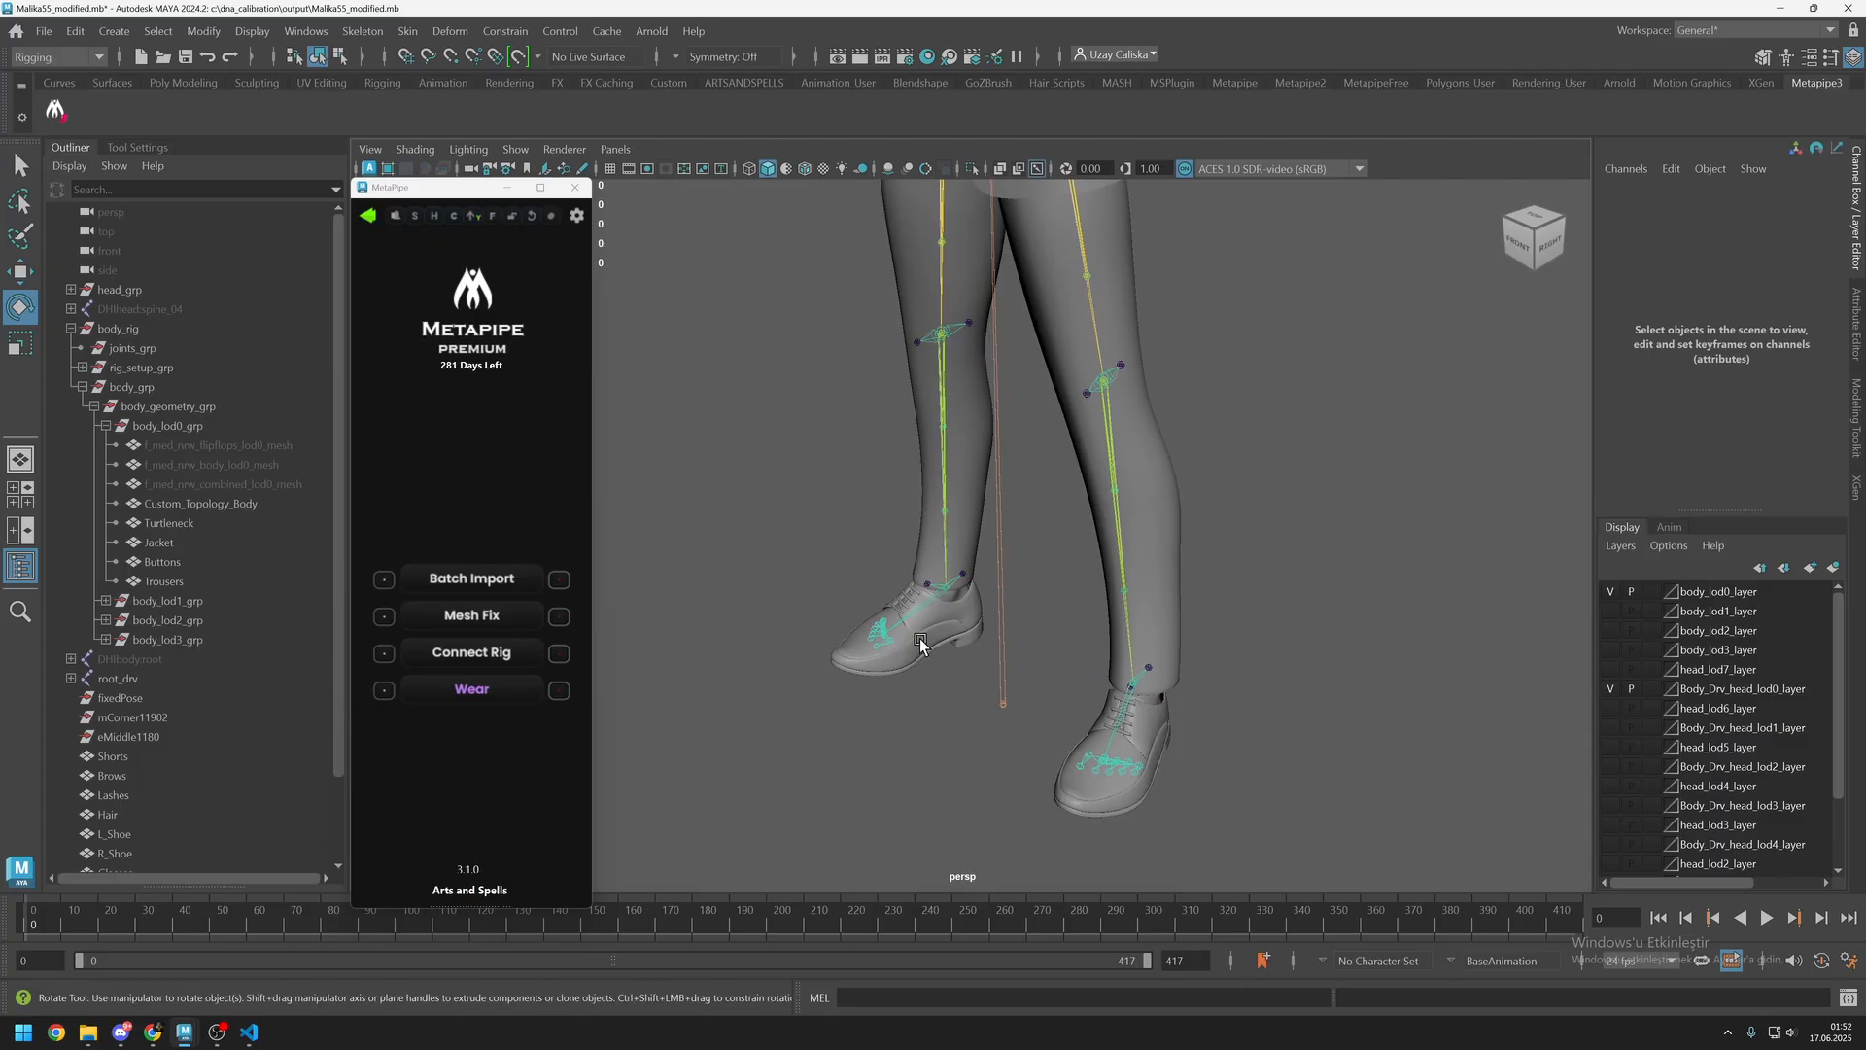
Turn off the see-through joint display and bind the R_Shoe and L_Shoe meshes to the rig with Wear.
{"action": "left_click", "coordinate": [1038, 168]}
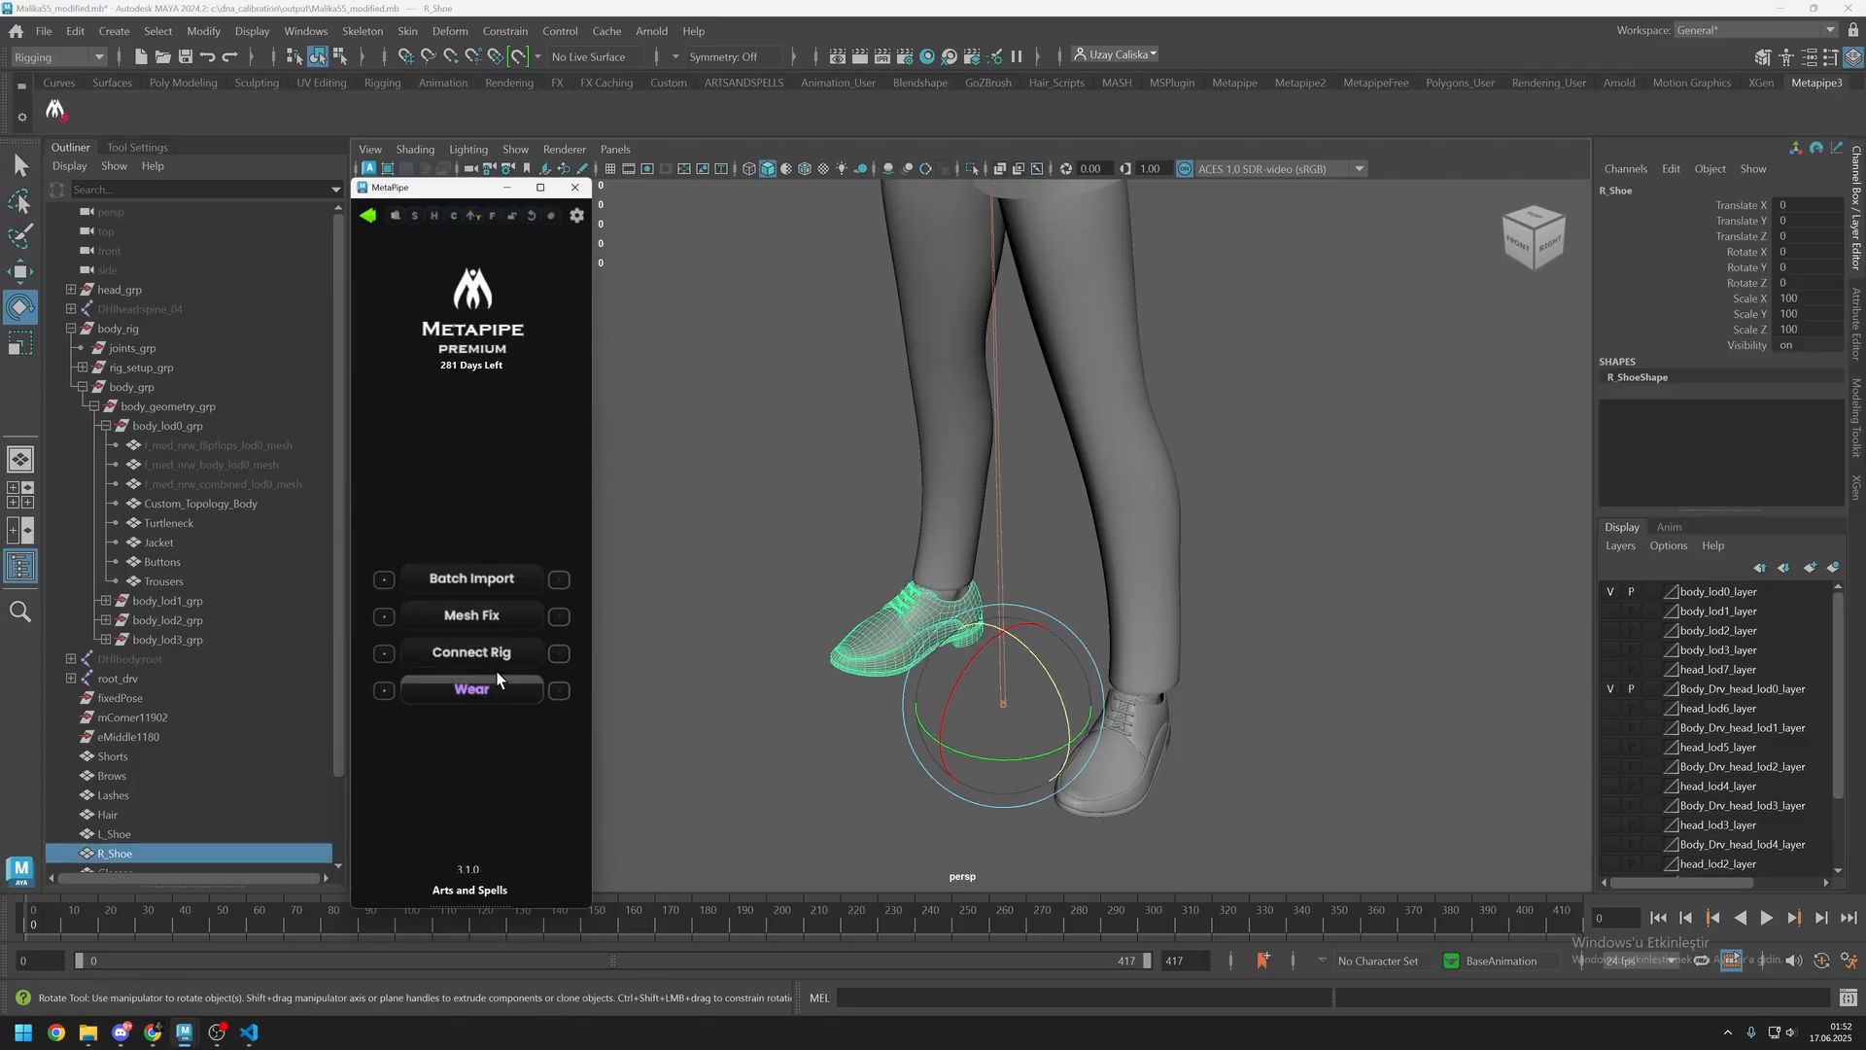
{"action": "left_click", "coordinate": [497, 678]}
{"action": "left_click", "coordinate": [1154, 773]}
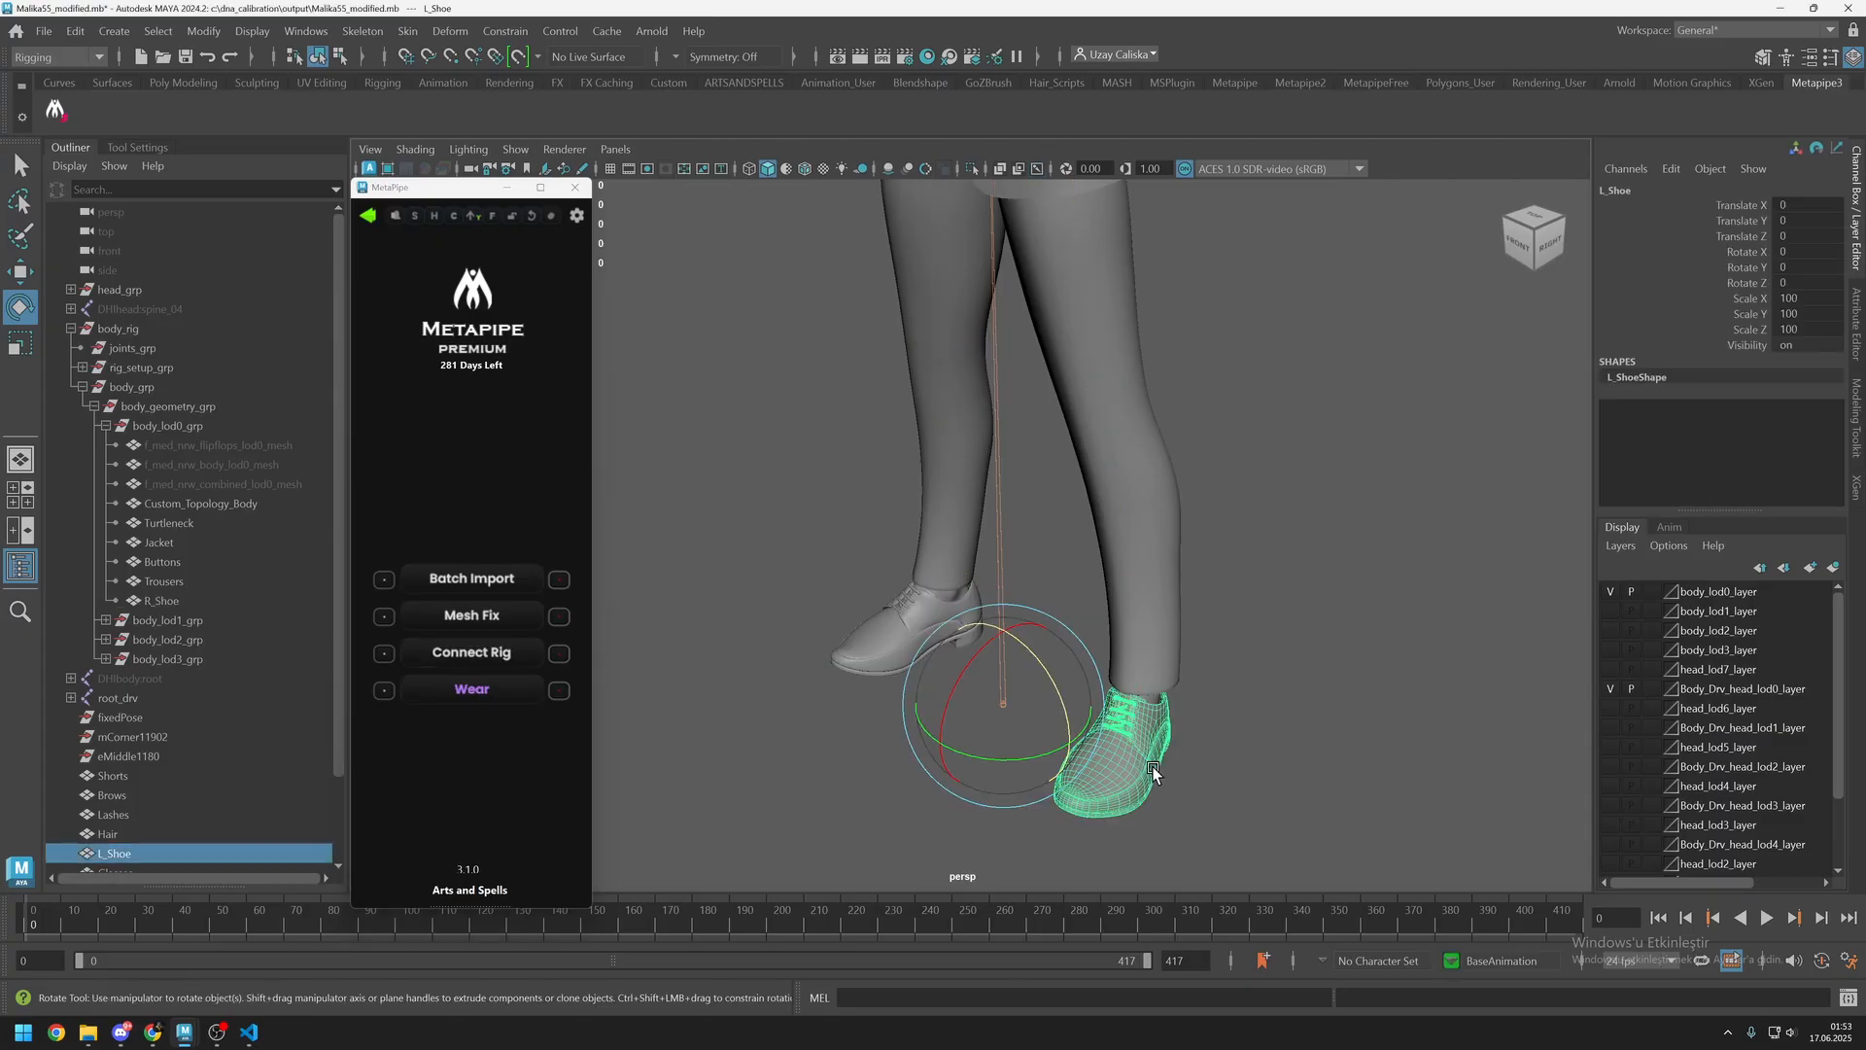
{"action": "left_click", "coordinate": [480, 688]}
Rotate the left foot joint to test how the L_Shoe deforms at the ankle, and undo the rotation.
{"action": "left_click", "coordinate": [1088, 619]}
{"action": "left_click_drag", "start_coordinate": [1082, 620], "coordinate": [1135, 543]}
{"action": "key", "text": "ctrl+z"}
{"action": "key", "text": "ctrl+z"}
{"action": "left_click_drag", "start_coordinate": [1136, 428], "coordinate": [1136, 486], "text": "alt"}
{"action": "scroll", "coordinate": [1136, 486], "scroll_direction": "up", "scroll_amount": 3}
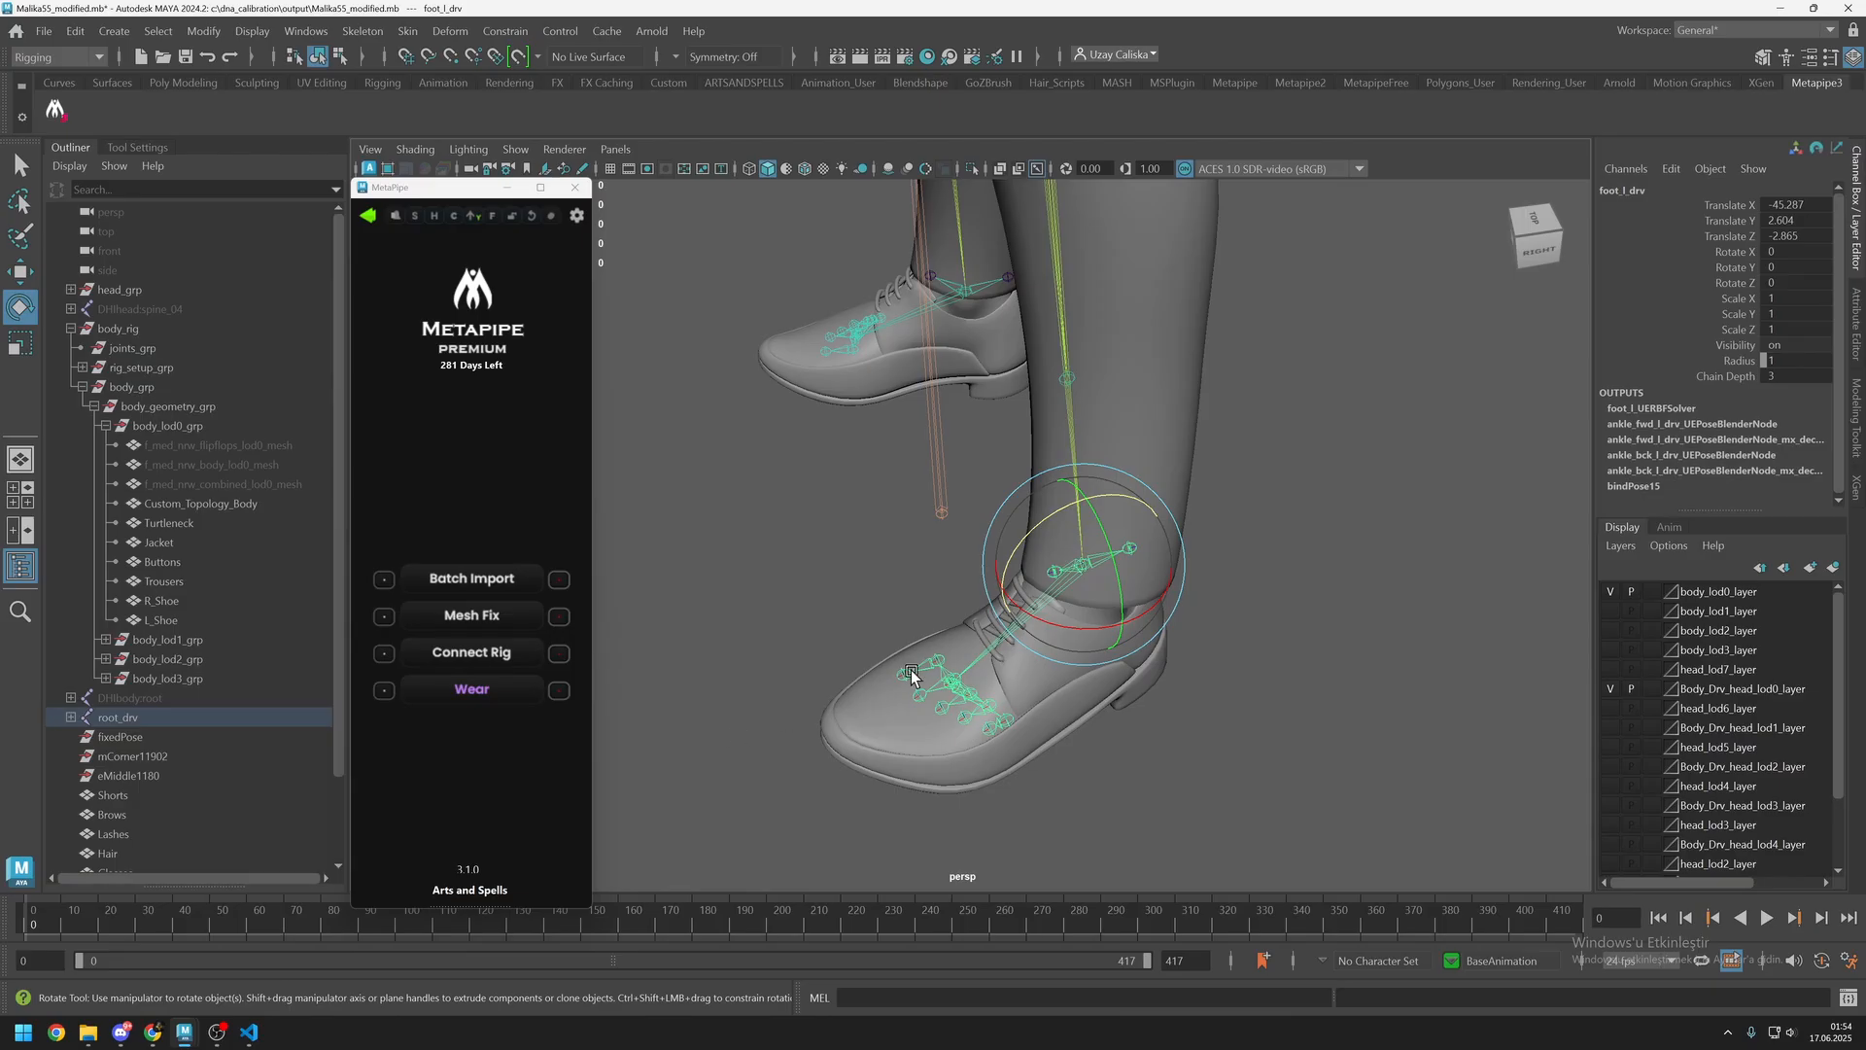
Rotate the left big toe joint to test the front of the L_Shoe, and undo the rotation.
{"action": "left_click", "coordinate": [889, 650]}
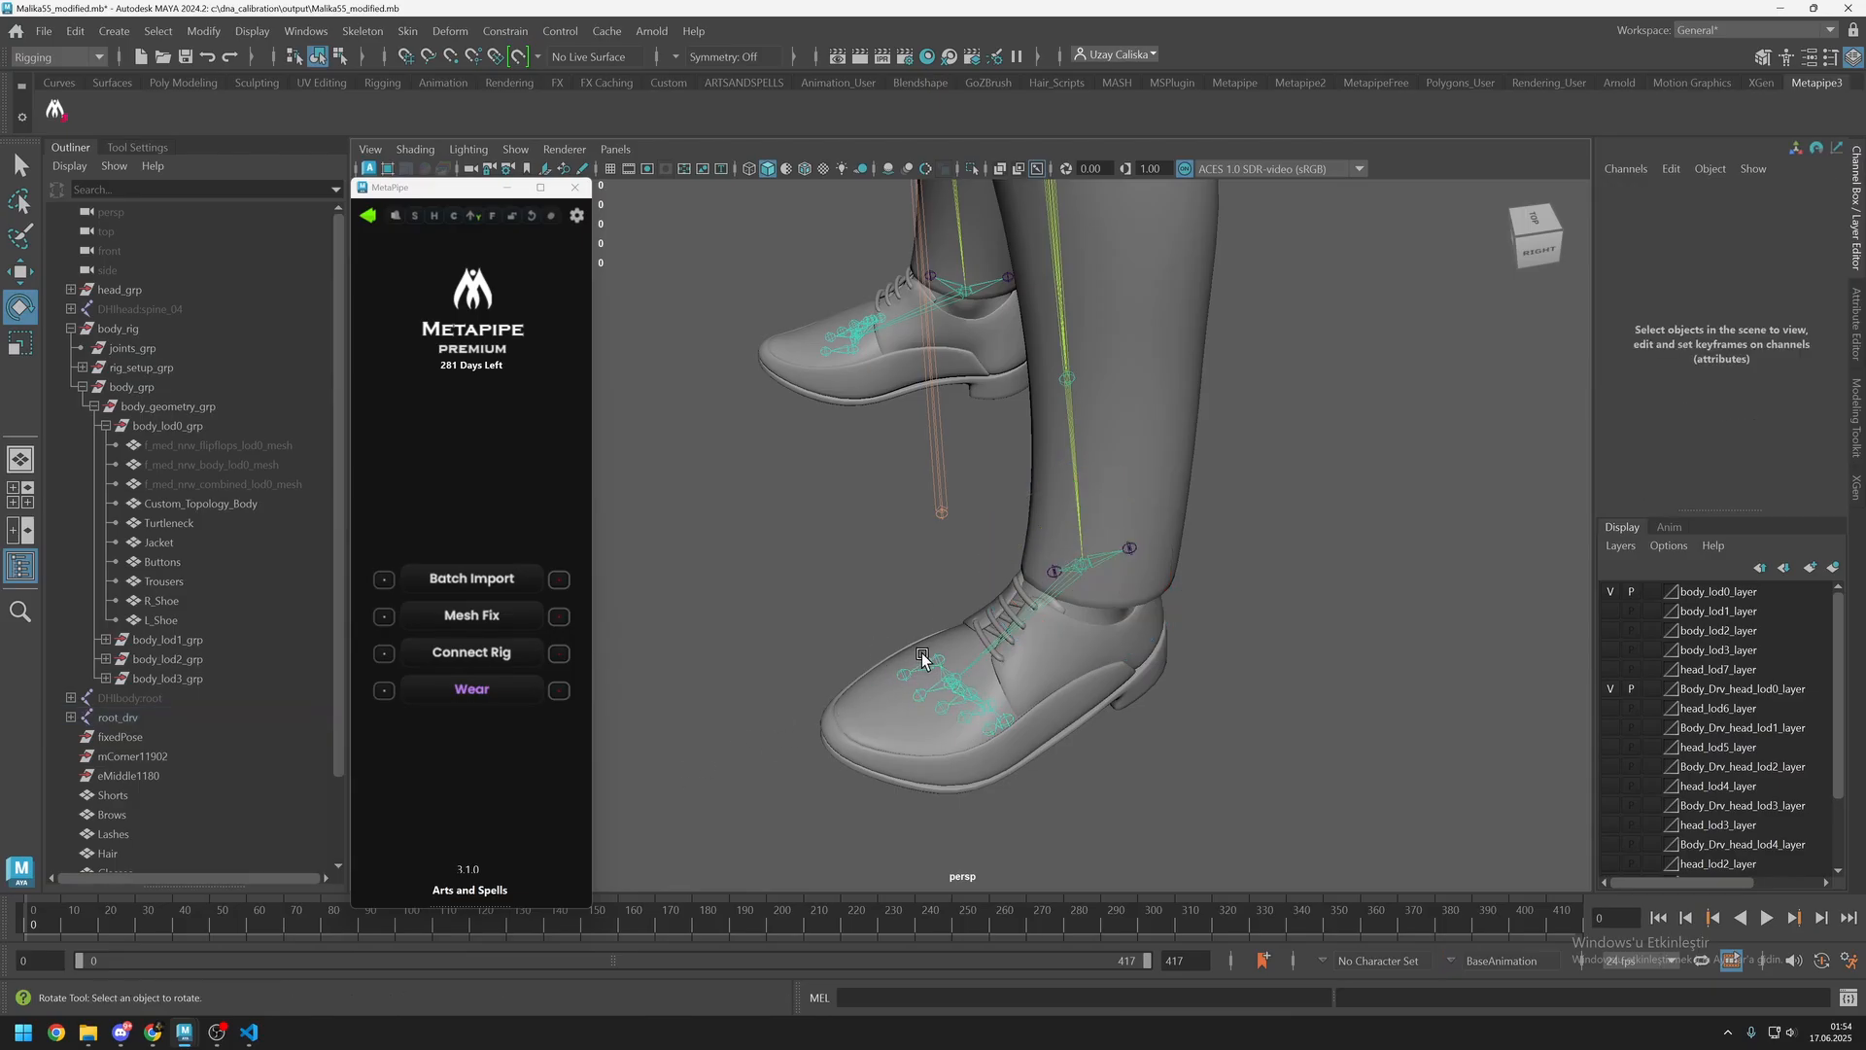
{"action": "left_click", "coordinate": [923, 658]}
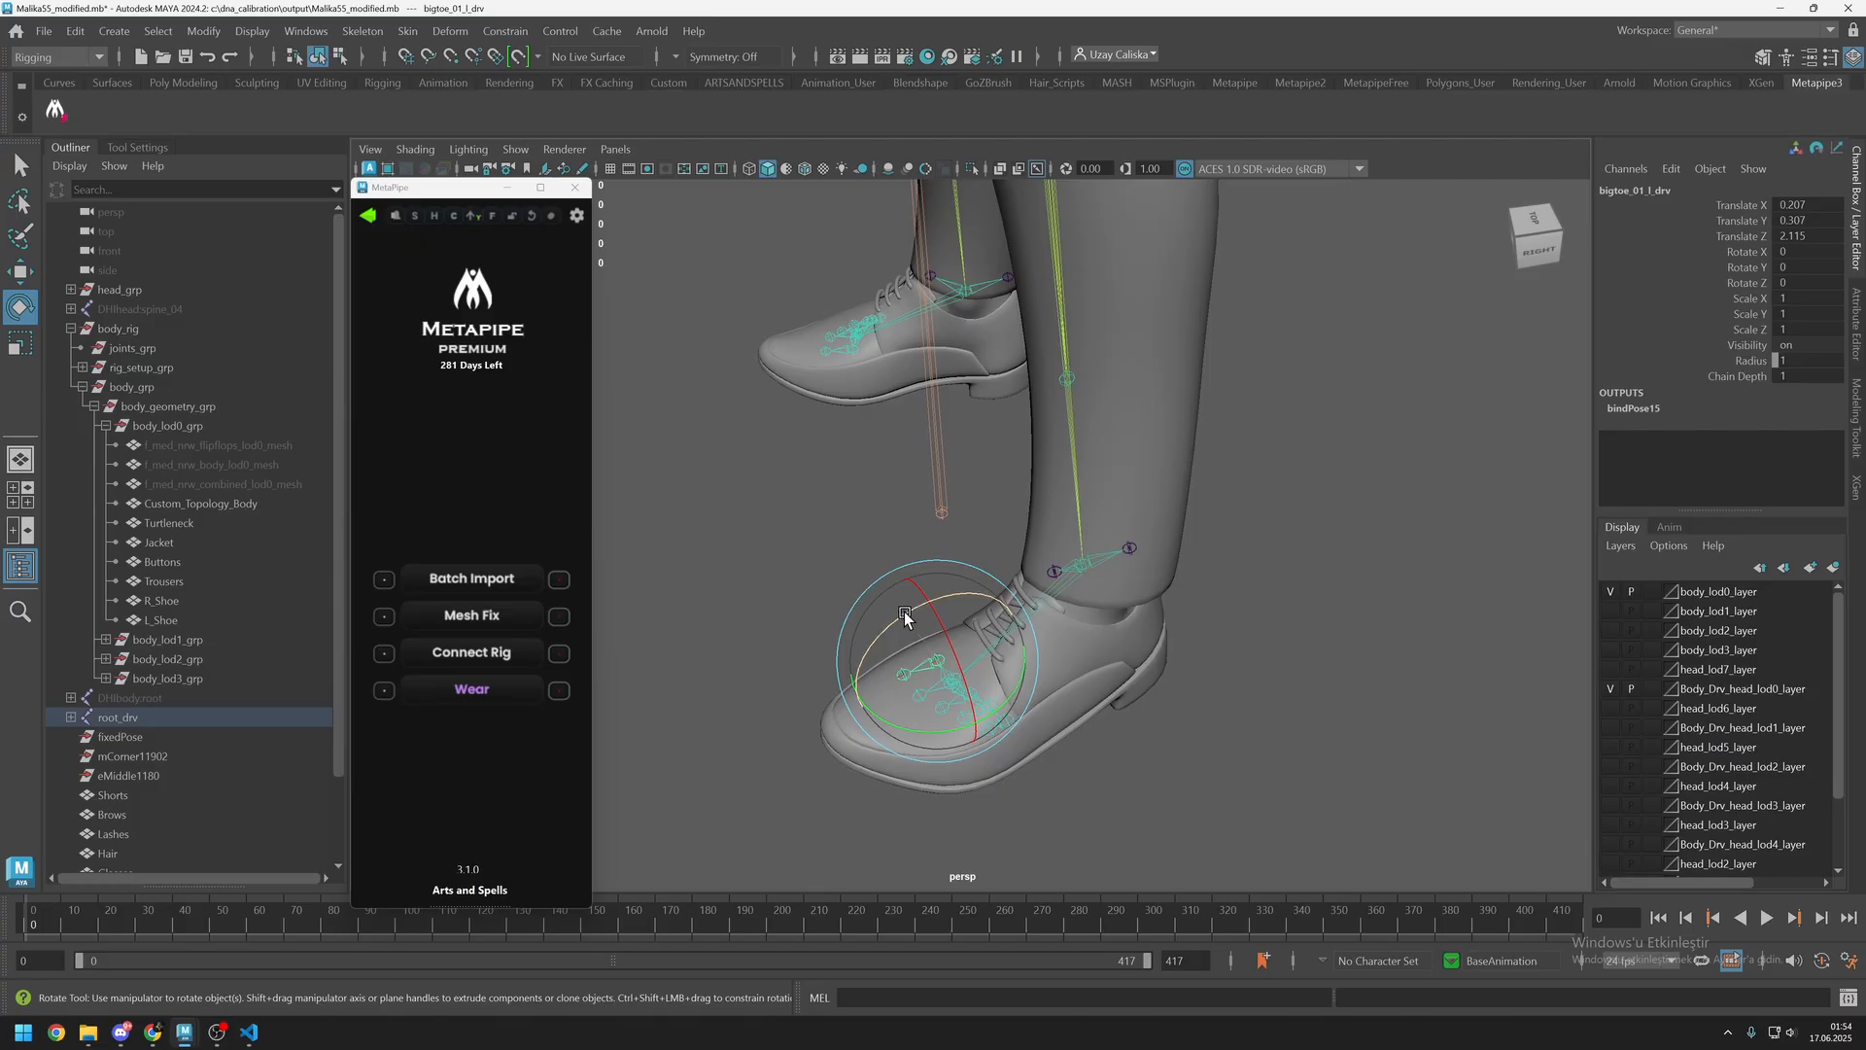
{"action": "left_click_drag", "start_coordinate": [905, 615], "coordinate": [935, 486]}
{"action": "key", "text": "ctrl+z"}
Rotate the left ball joint to about 47° on Z to test the bend of the L_Shoe, and reset the pose.
{"action": "left_click", "coordinate": [952, 667]}
{"action": "left_click", "coordinate": [970, 746]}
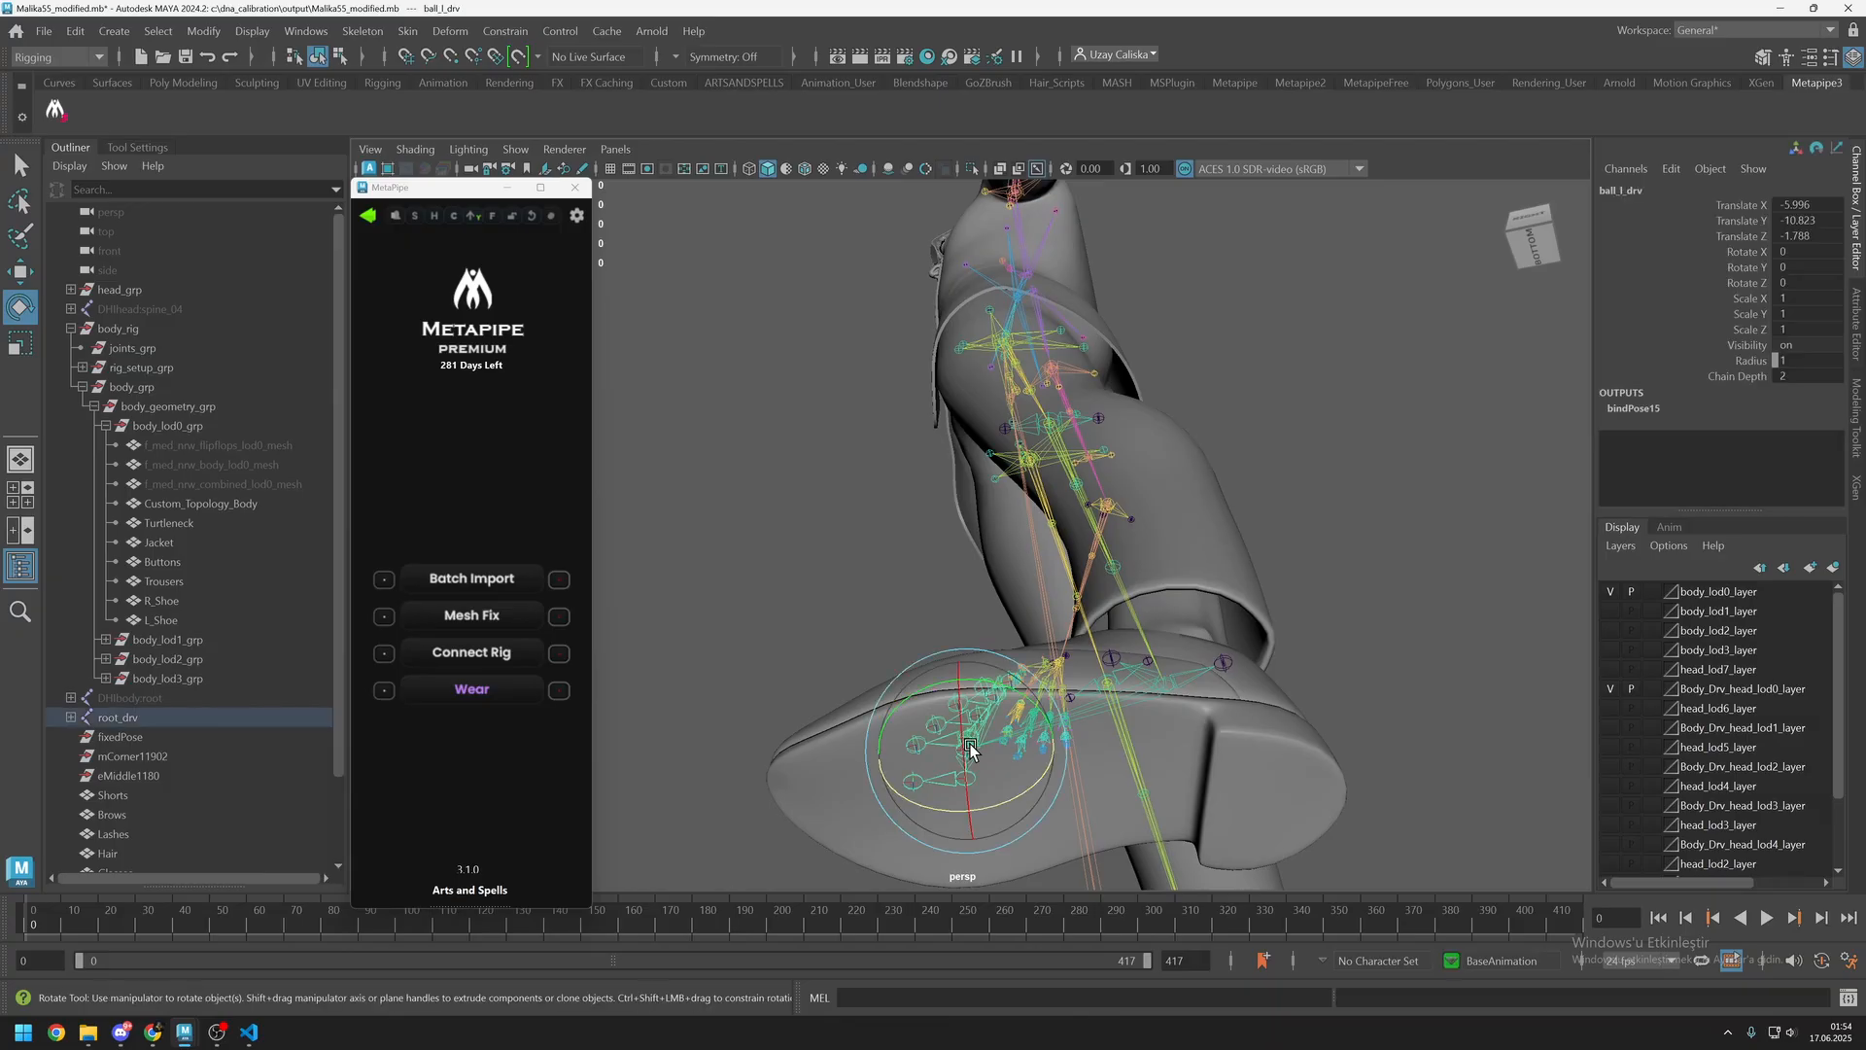
{"action": "left_click_drag", "start_coordinate": [936, 704], "coordinate": [970, 746], "text": "alt"}
{"action": "middle_click_drag", "start_coordinate": [970, 746], "coordinate": [996, 632], "text": "alt"}
{"action": "left_click_drag", "start_coordinate": [965, 592], "coordinate": [1011, 628]}
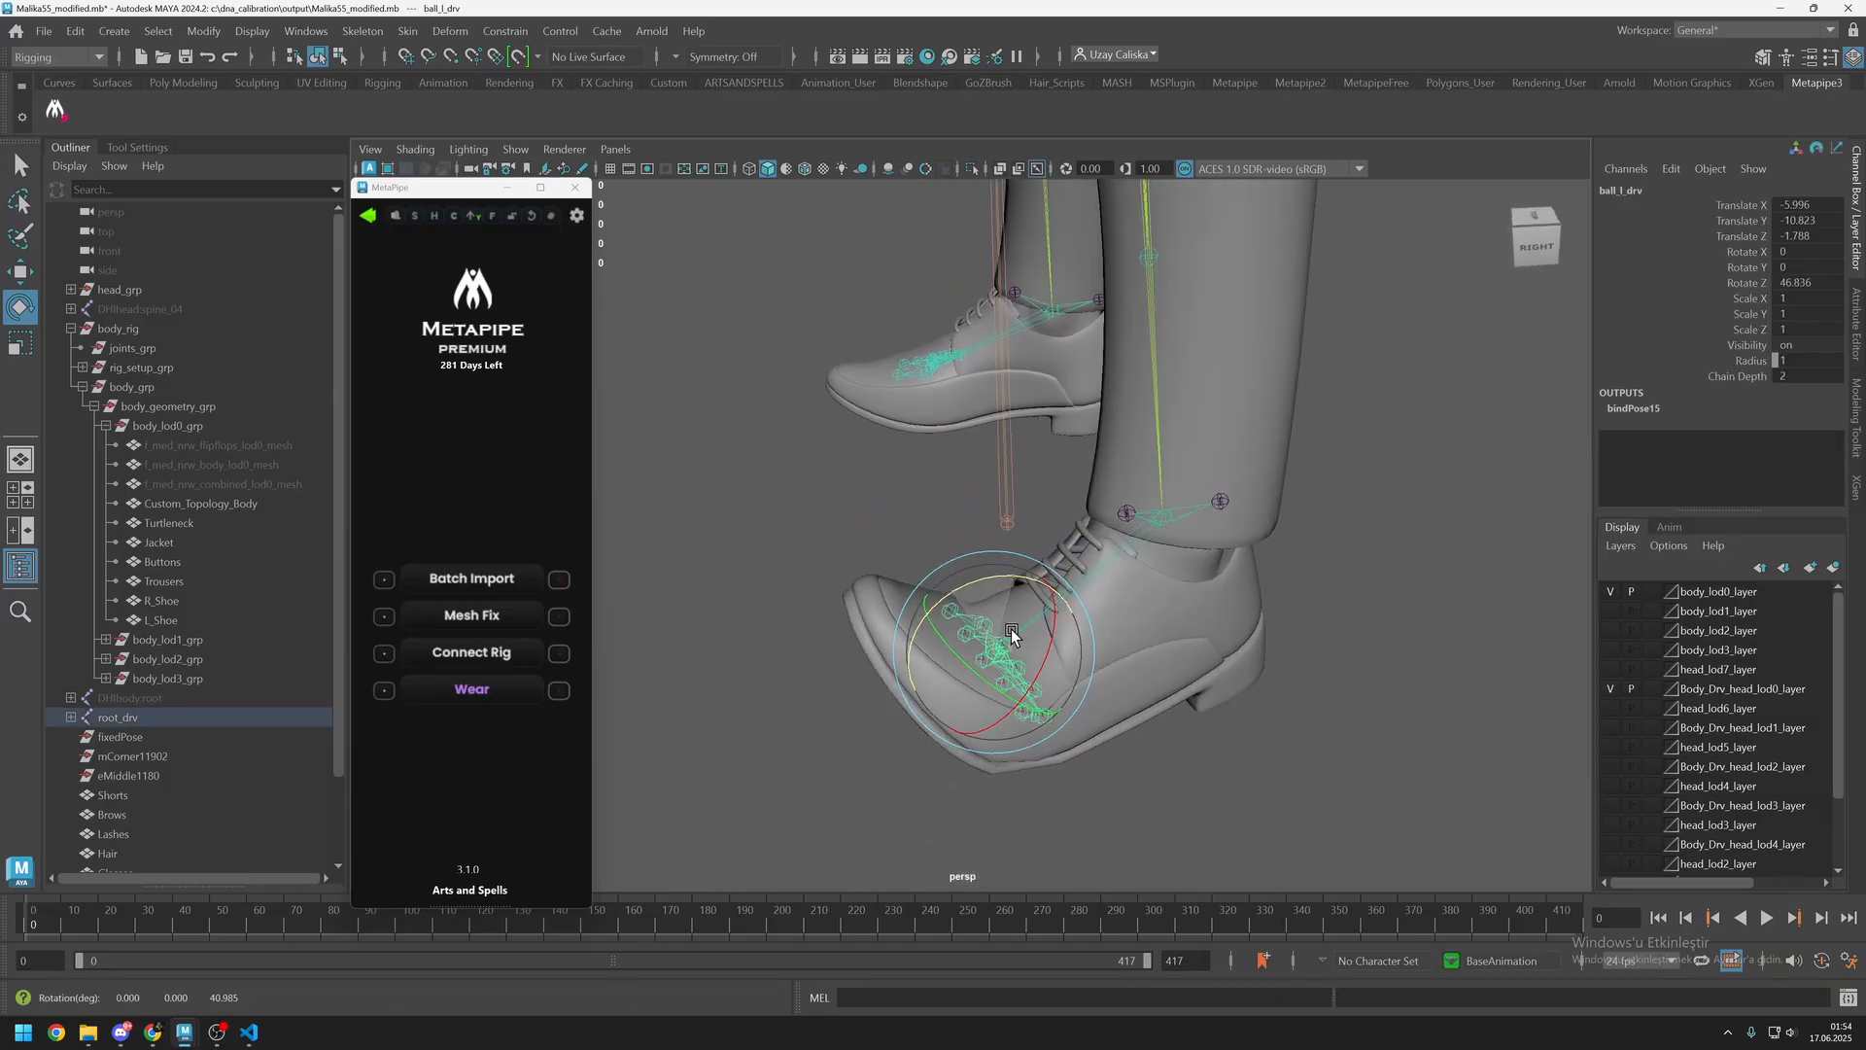
{"action": "left_click_drag", "start_coordinate": [1011, 628], "coordinate": [908, 528]}
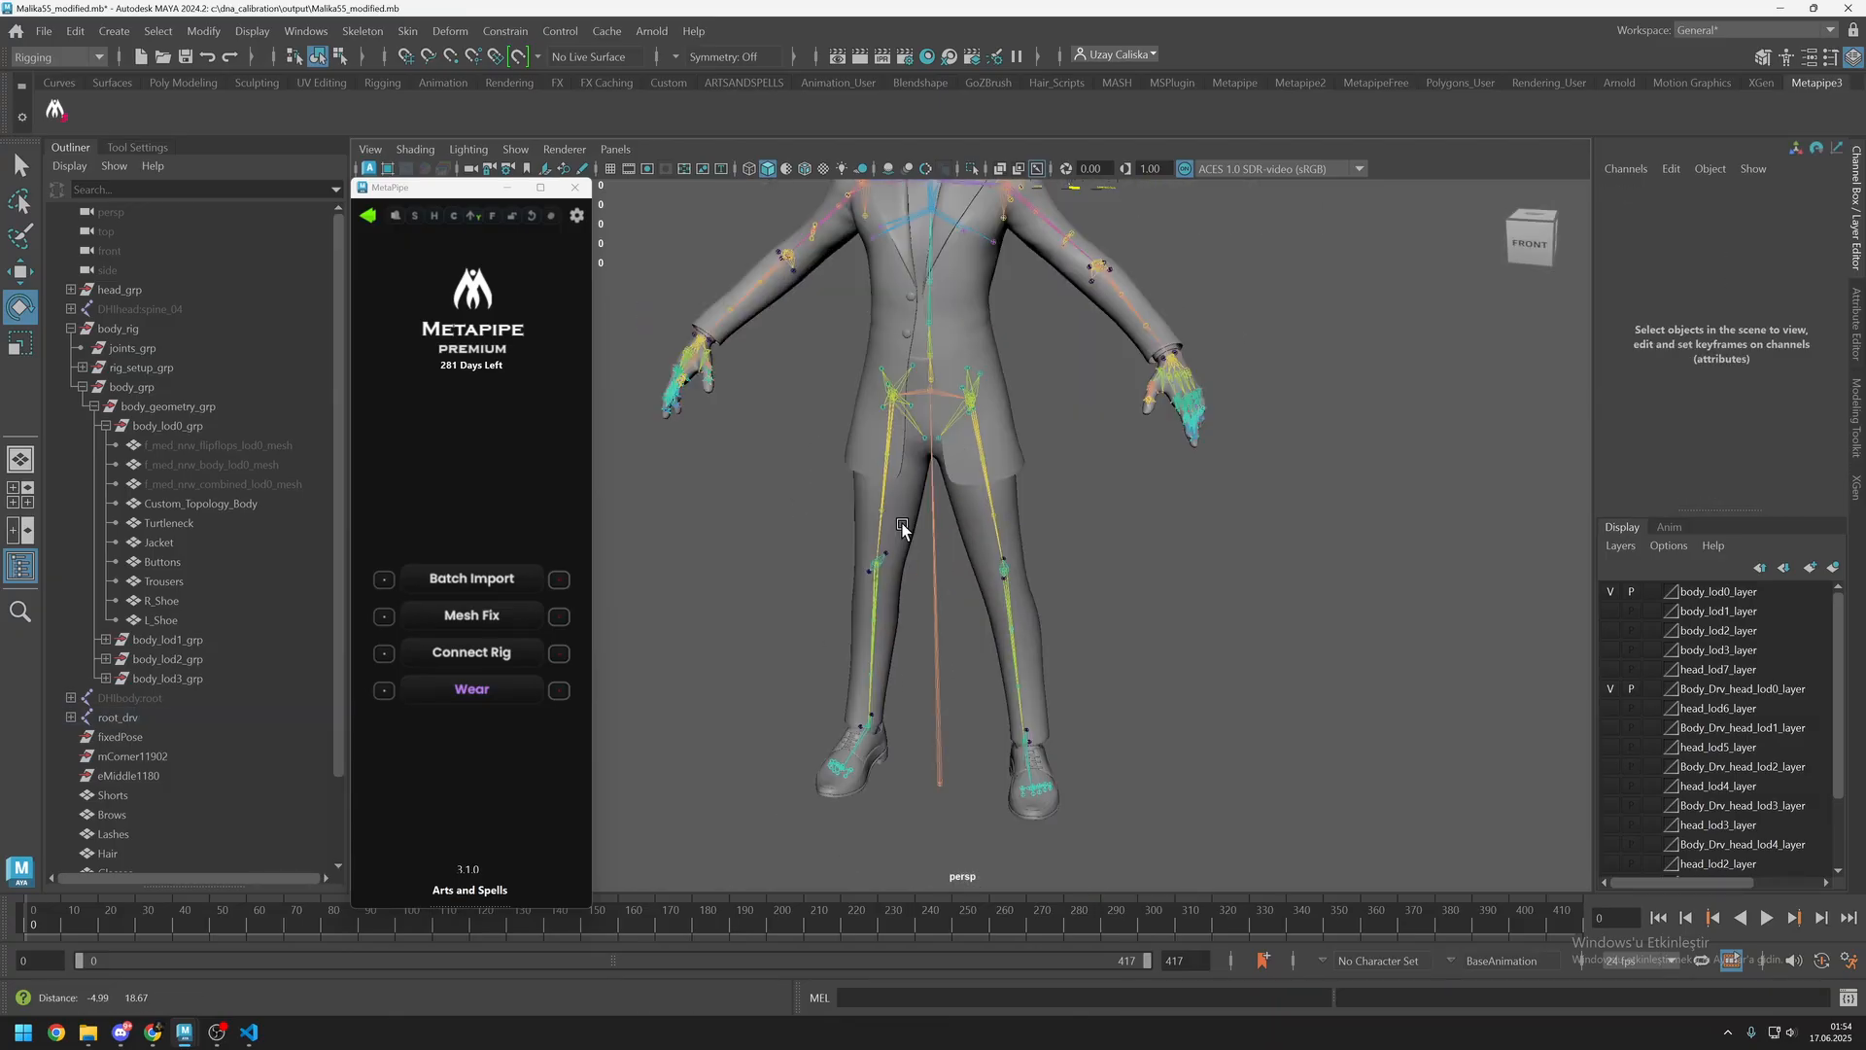
Hide the Shorts mesh and examine the face, glasses, earring and hair up close.
{"action": "middle_click_drag", "start_coordinate": [908, 528], "coordinate": [904, 603], "text": "alt"}
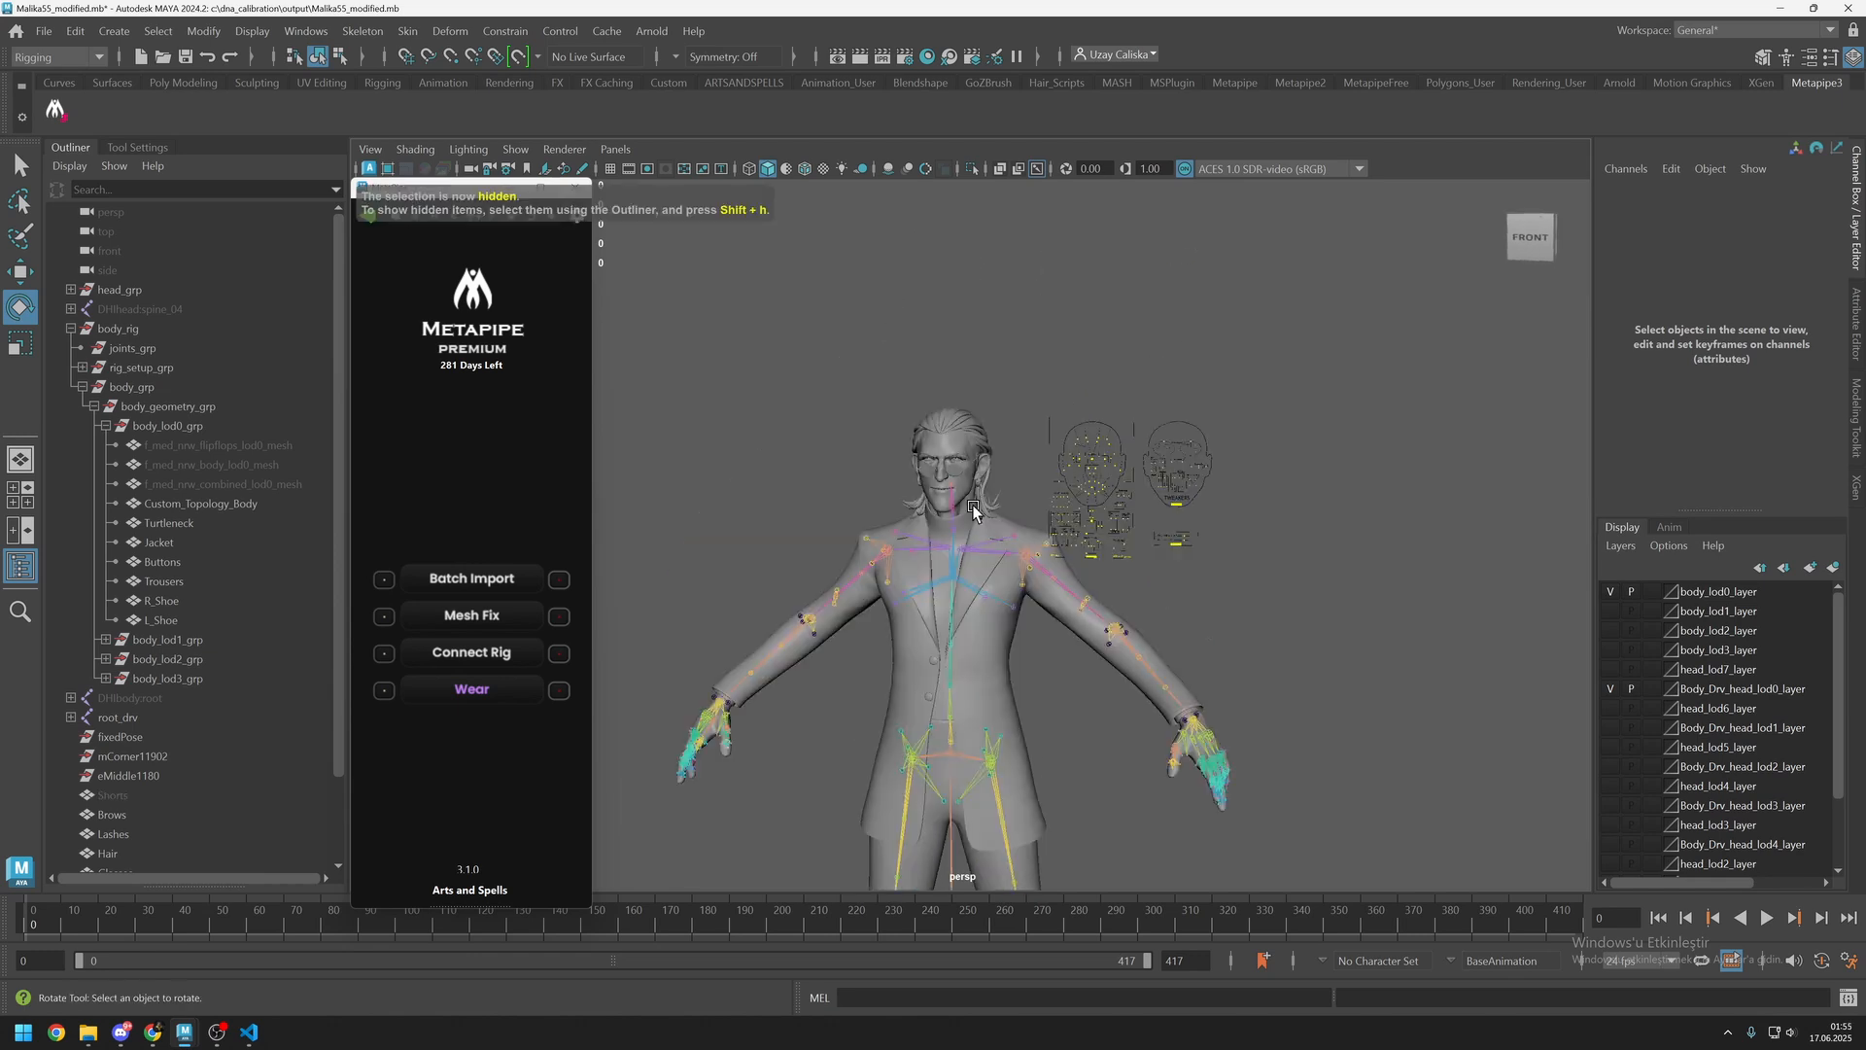
{"action": "scroll", "coordinate": [973, 507], "scroll_direction": "up", "scroll_amount": 7}
{"action": "middle_click_drag", "start_coordinate": [973, 508], "coordinate": [976, 622], "text": "alt"}
{"action": "mouse_move", "coordinate": [976, 622]}
{"action": "left_mouse_down", "text": "alt"}
{"action": "mouse_move", "coordinate": [953, 624]}
{"action": "mouse_move", "coordinate": [974, 636]}
{"action": "mouse_move", "coordinate": [970, 614]}
{"action": "left_mouse_up", "text": "alt"}
{"action": "scroll", "coordinate": [974, 624], "scroll_direction": "up", "scroll_amount": 4}
{"action": "scroll", "coordinate": [963, 602], "scroll_direction": "down", "scroll_amount": 4}
{"action": "mouse_move", "coordinate": [957, 593]}
{"action": "middle_mouse_down", "text": "alt"}
{"action": "mouse_move", "coordinate": [898, 511]}
{"action": "mouse_move", "coordinate": [953, 622]}
{"action": "middle_mouse_up", "text": "alt"}
{"action": "scroll", "coordinate": [953, 622], "scroll_direction": "up", "scroll_amount": 4}
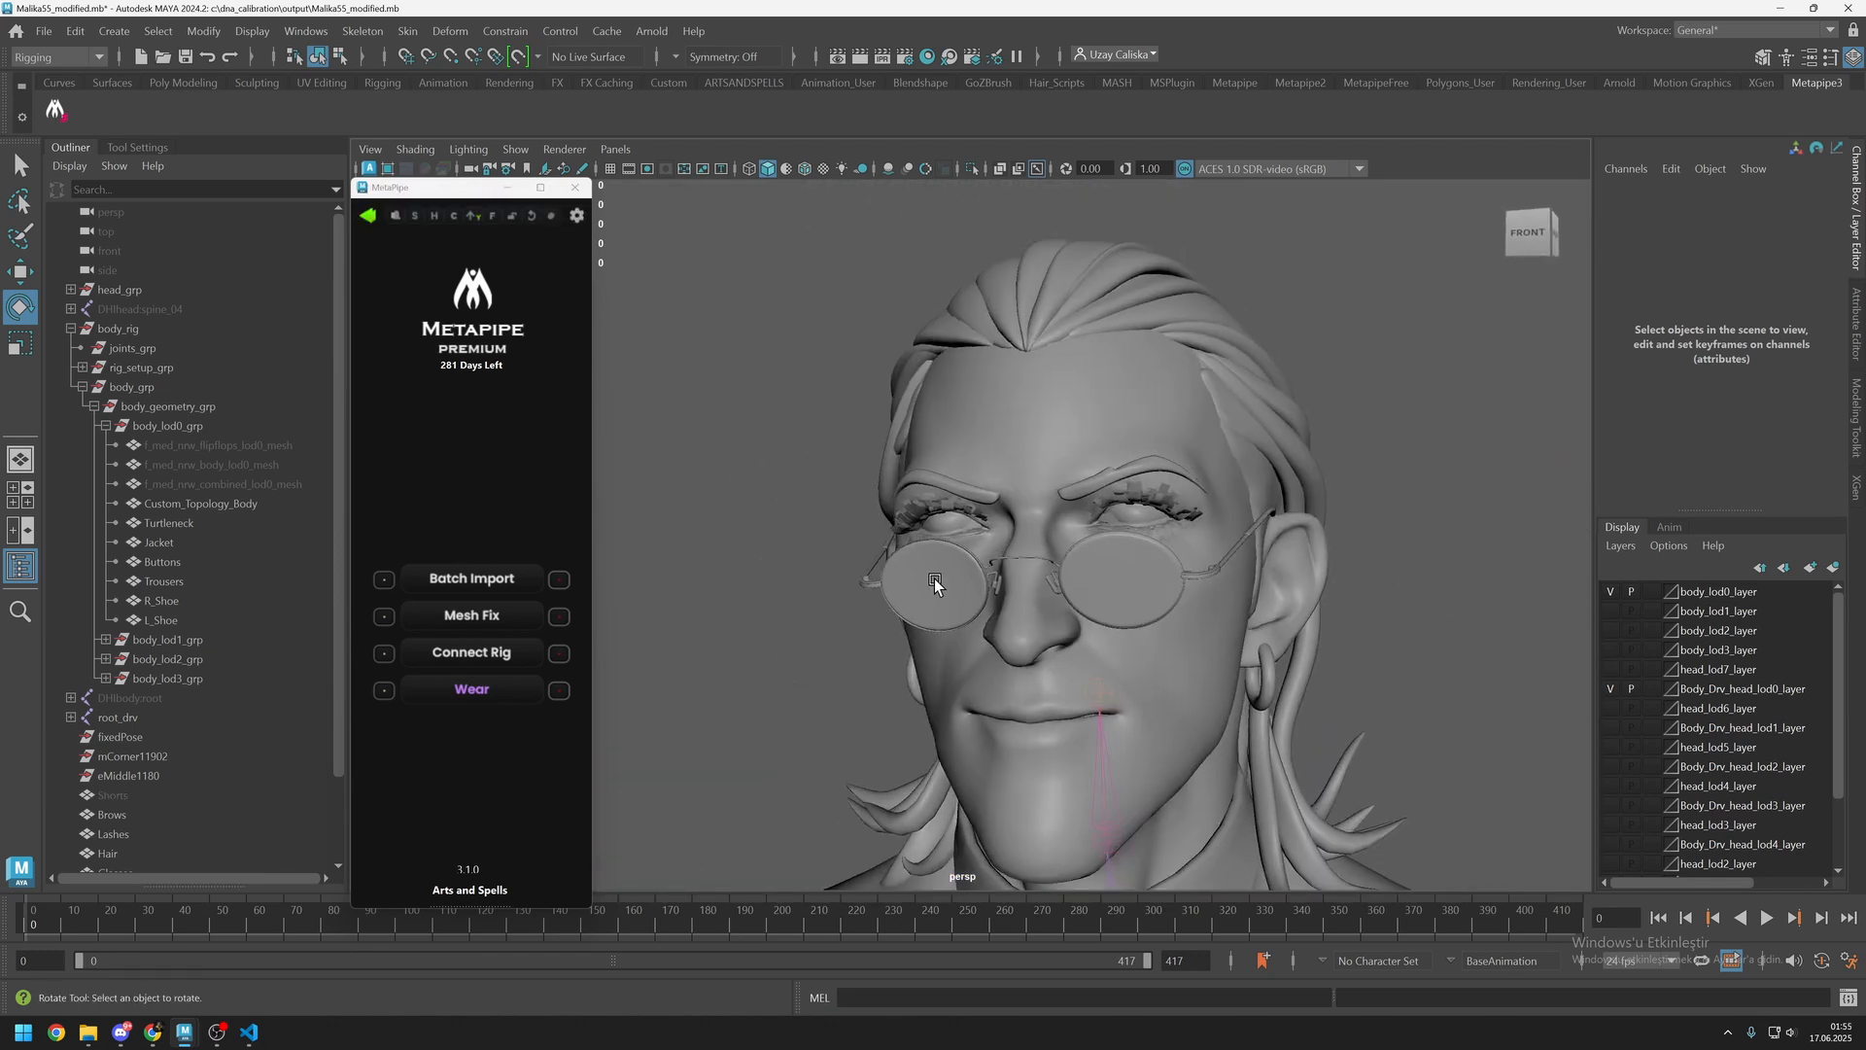
{"action": "left_click_drag", "start_coordinate": [1122, 552], "coordinate": [896, 422], "text": "alt"}
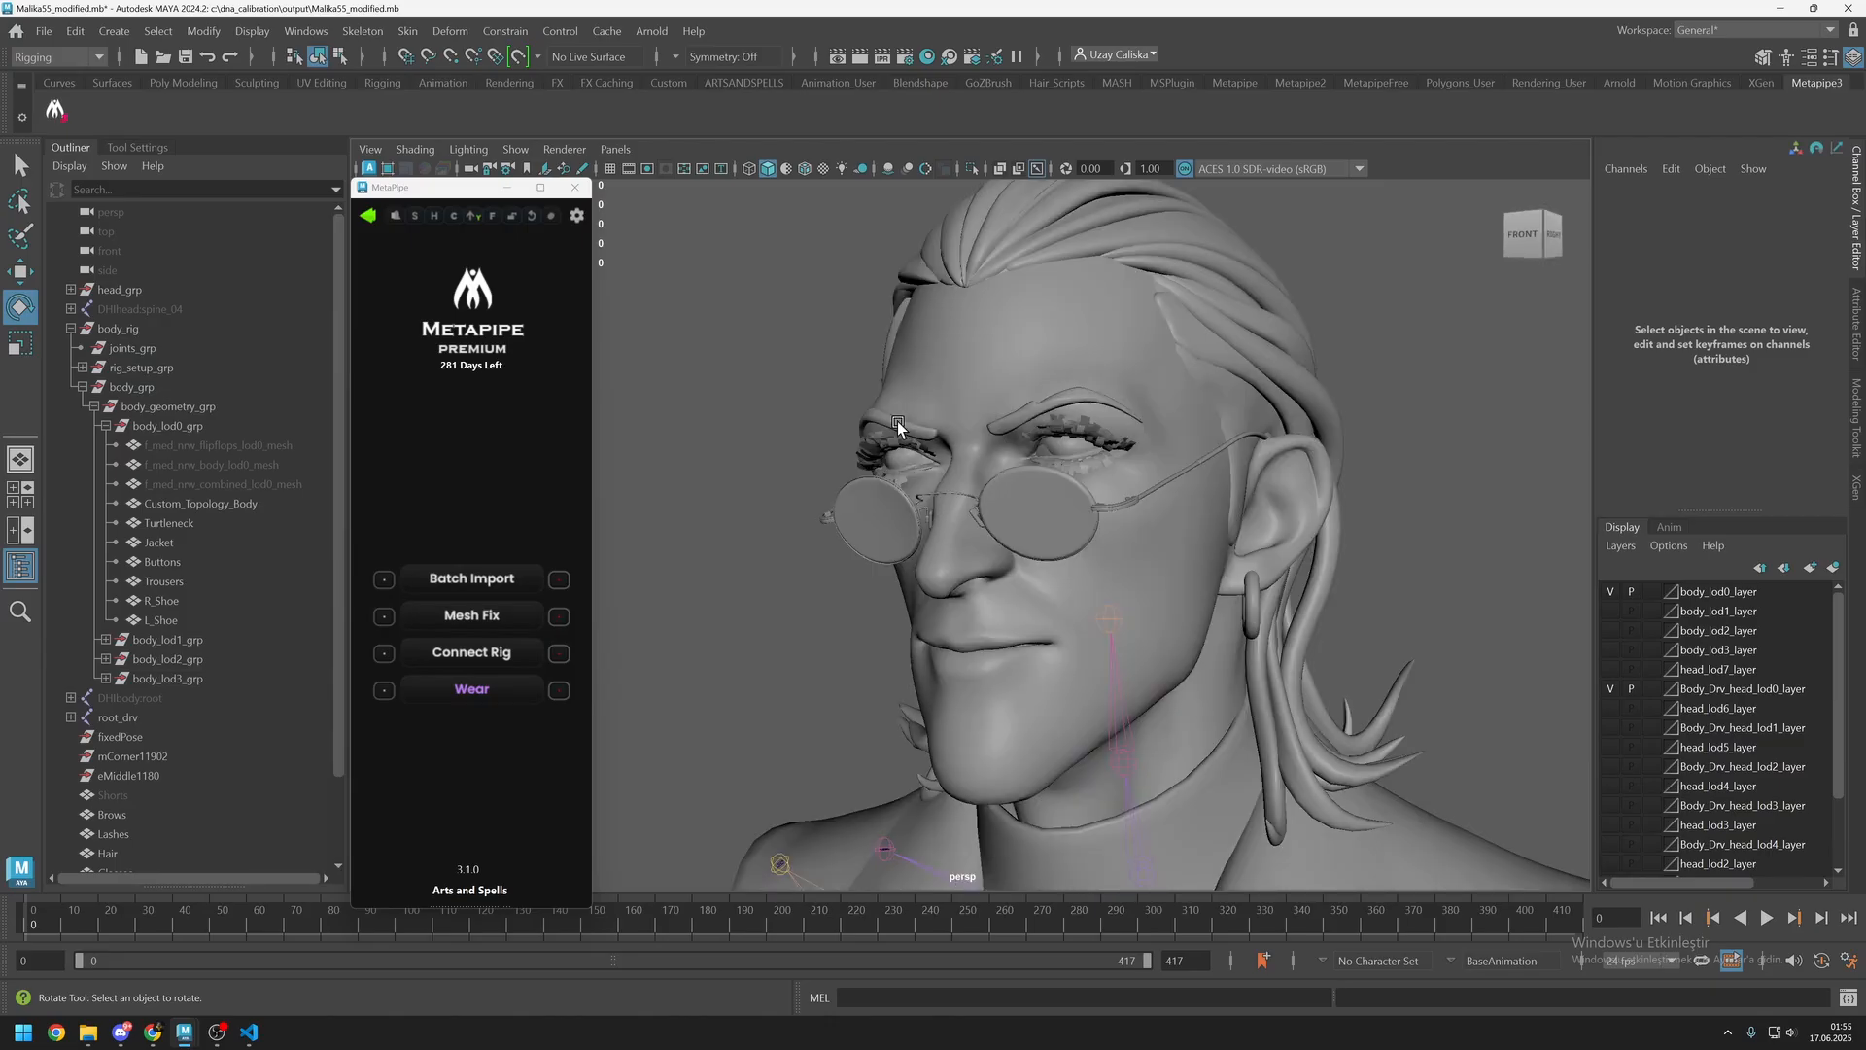
Hide the Brows, the Lashes and the extra eyelash geometry around the eyes.
{"action": "left_click", "coordinate": [883, 420]}
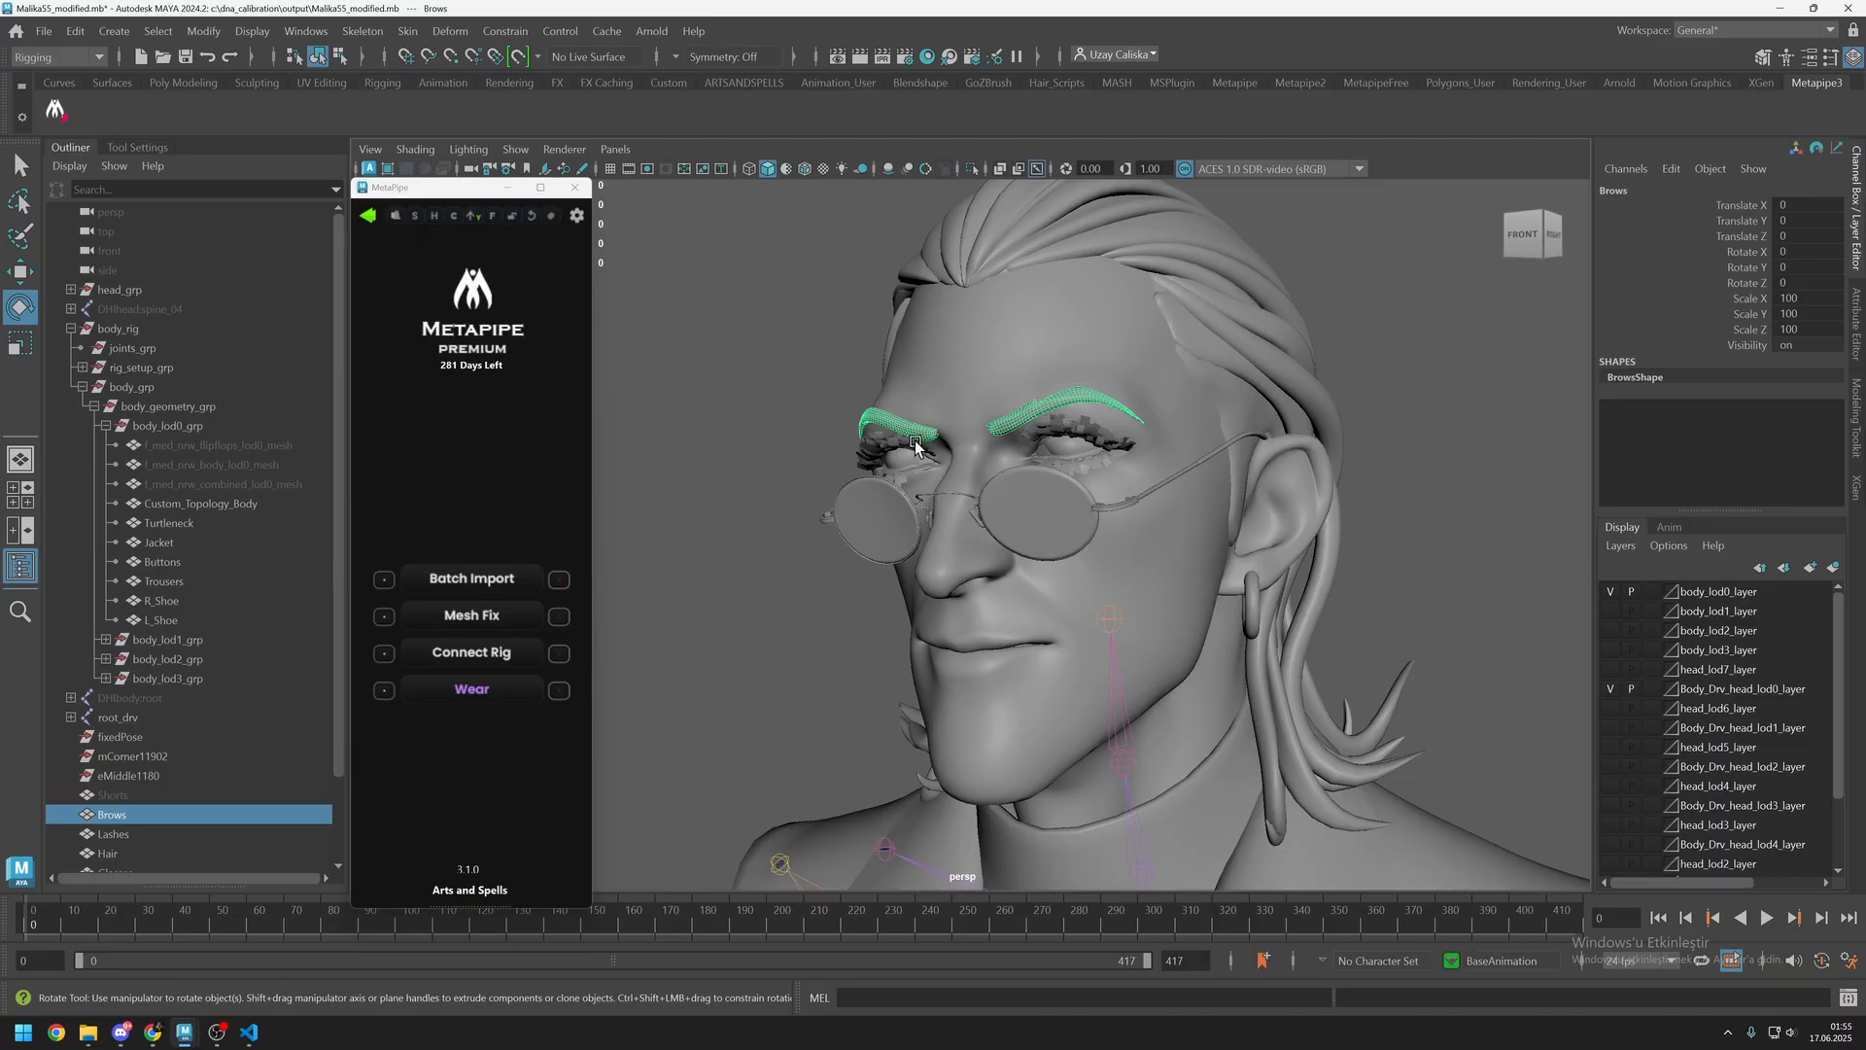
{"action": "key", "text": "ctrl+h"}
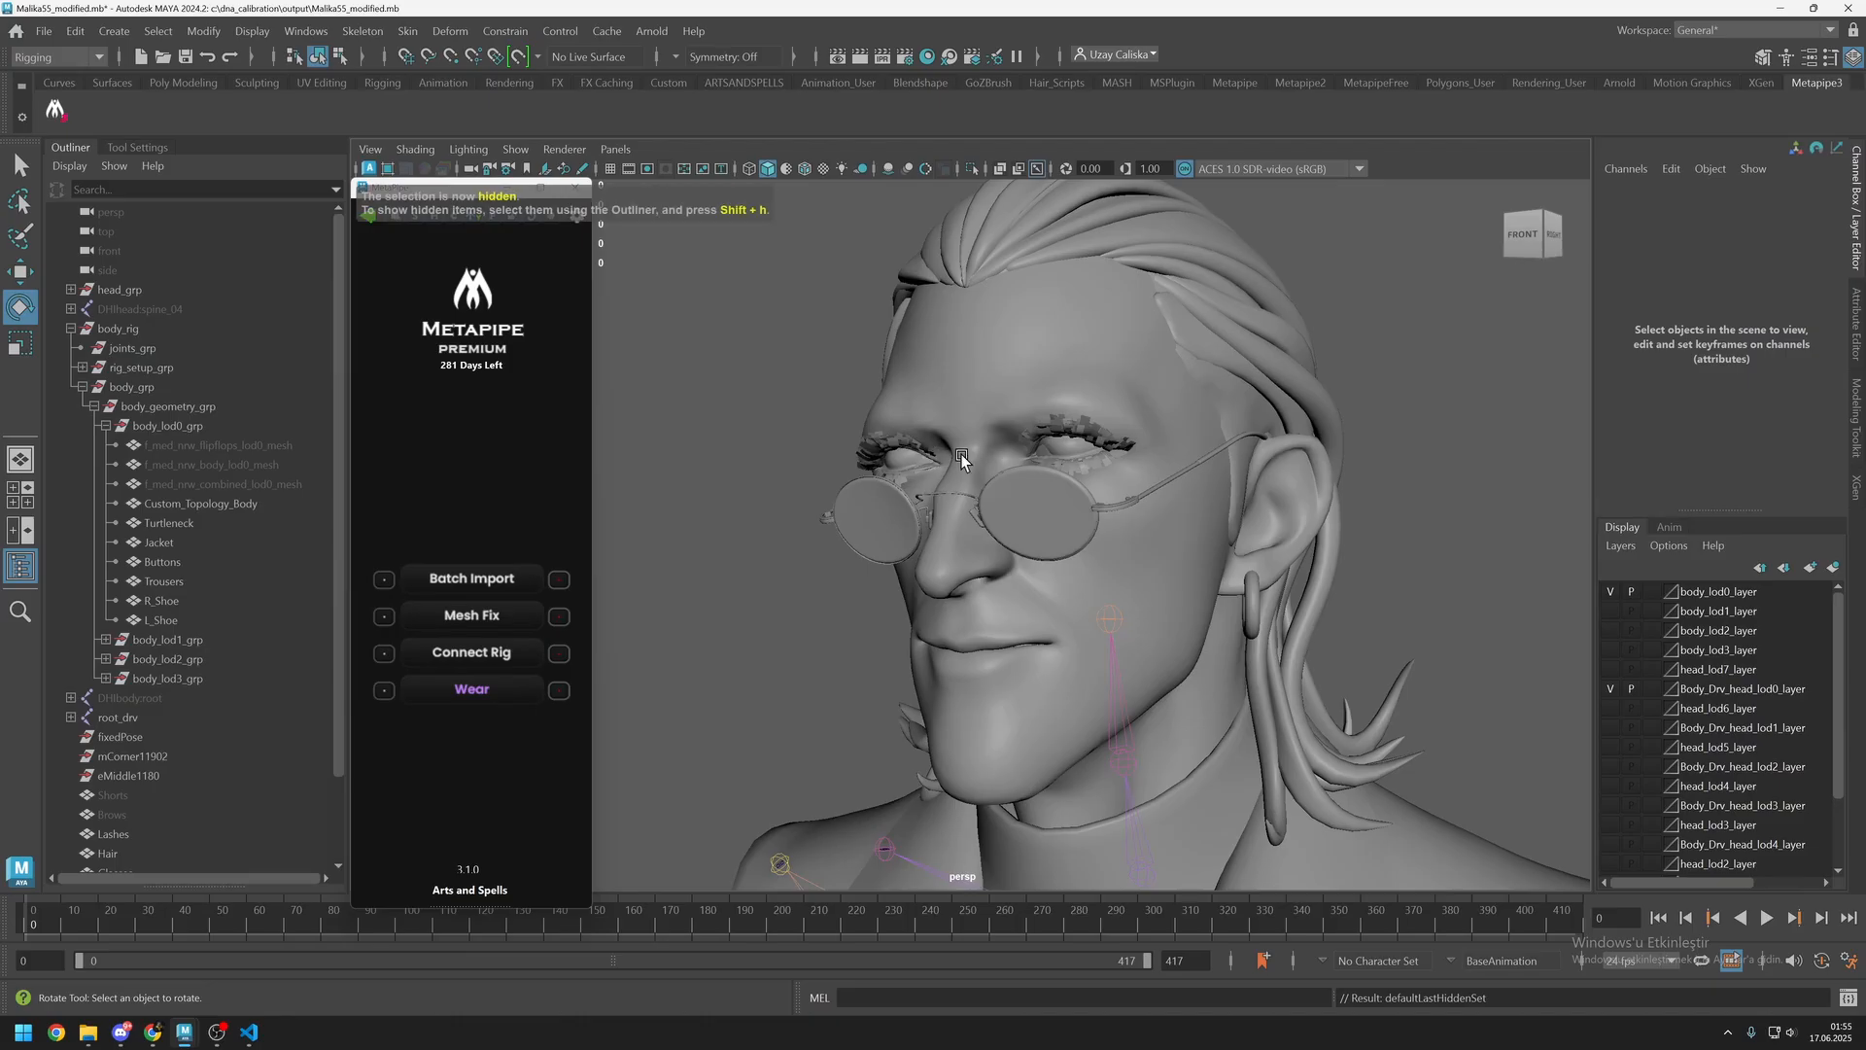
{"action": "left_click", "coordinate": [1084, 457]}
{"action": "key", "text": "ctrl+h"}
{"action": "left_click", "coordinate": [1123, 440]}
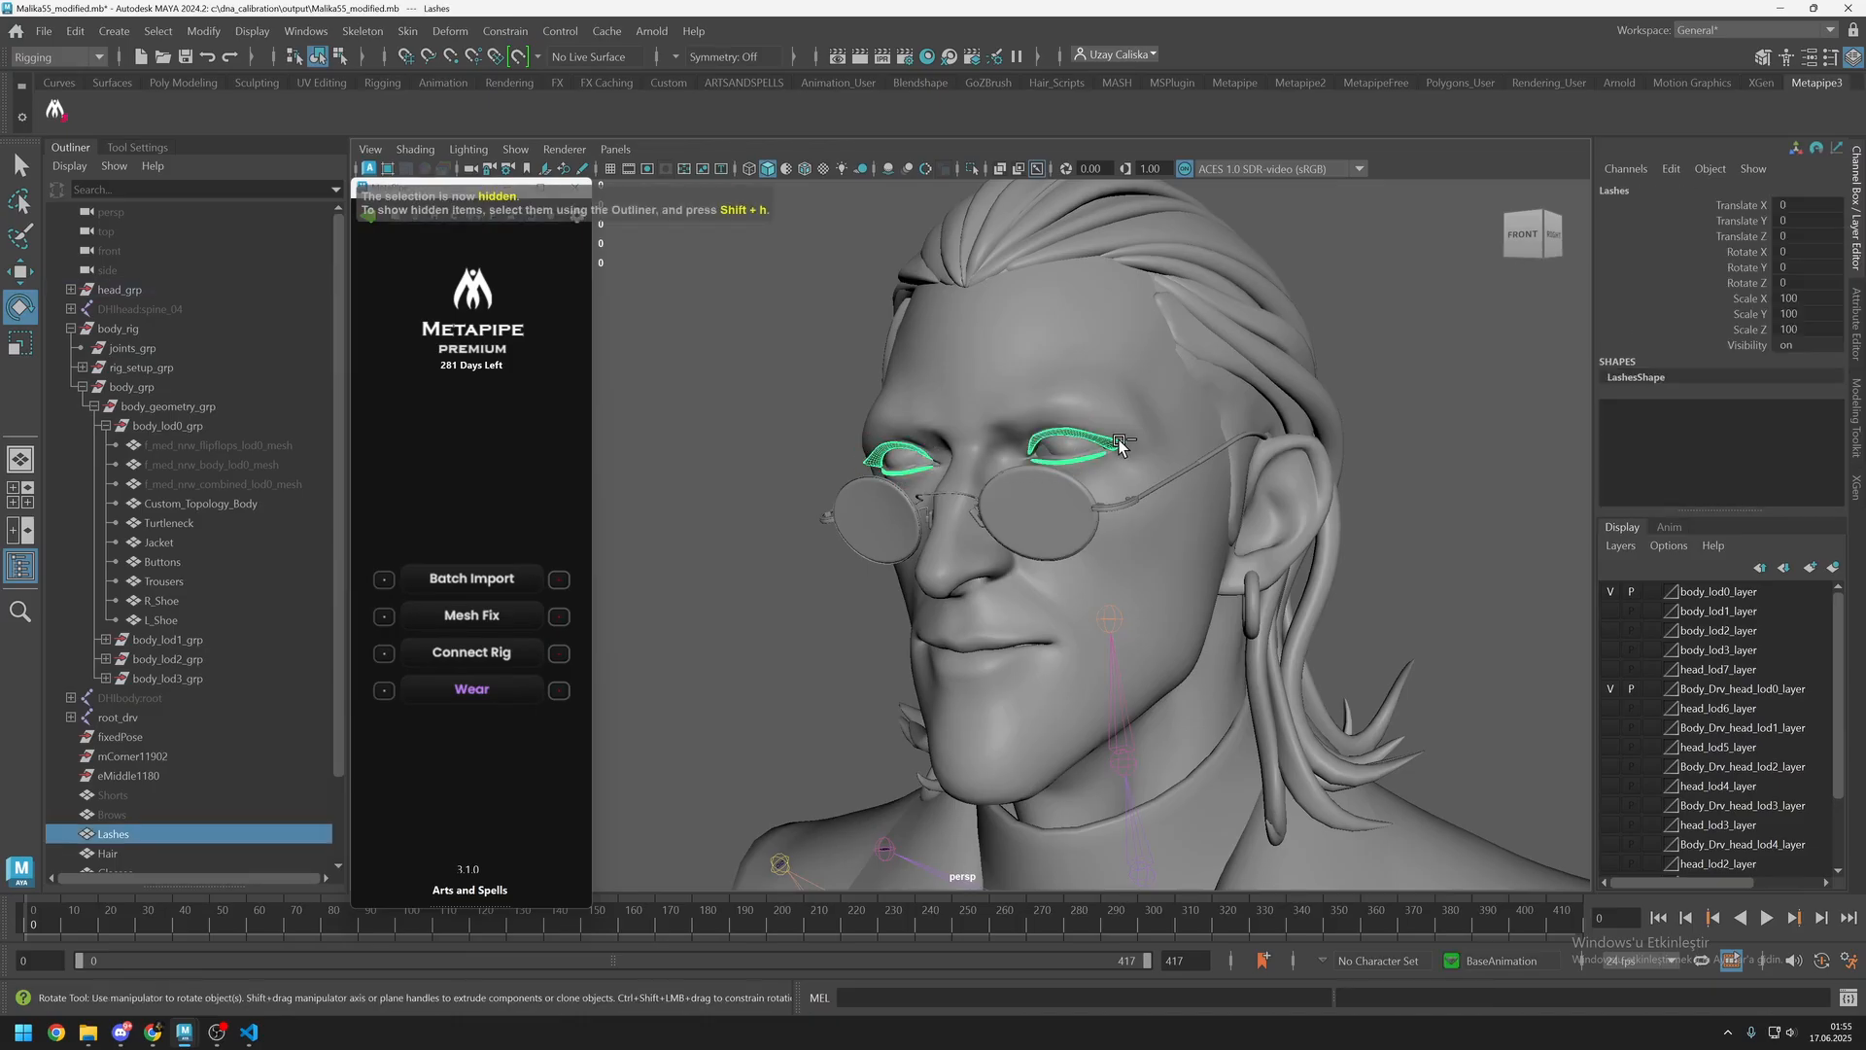
{"action": "key", "text": "ctrl+h"}
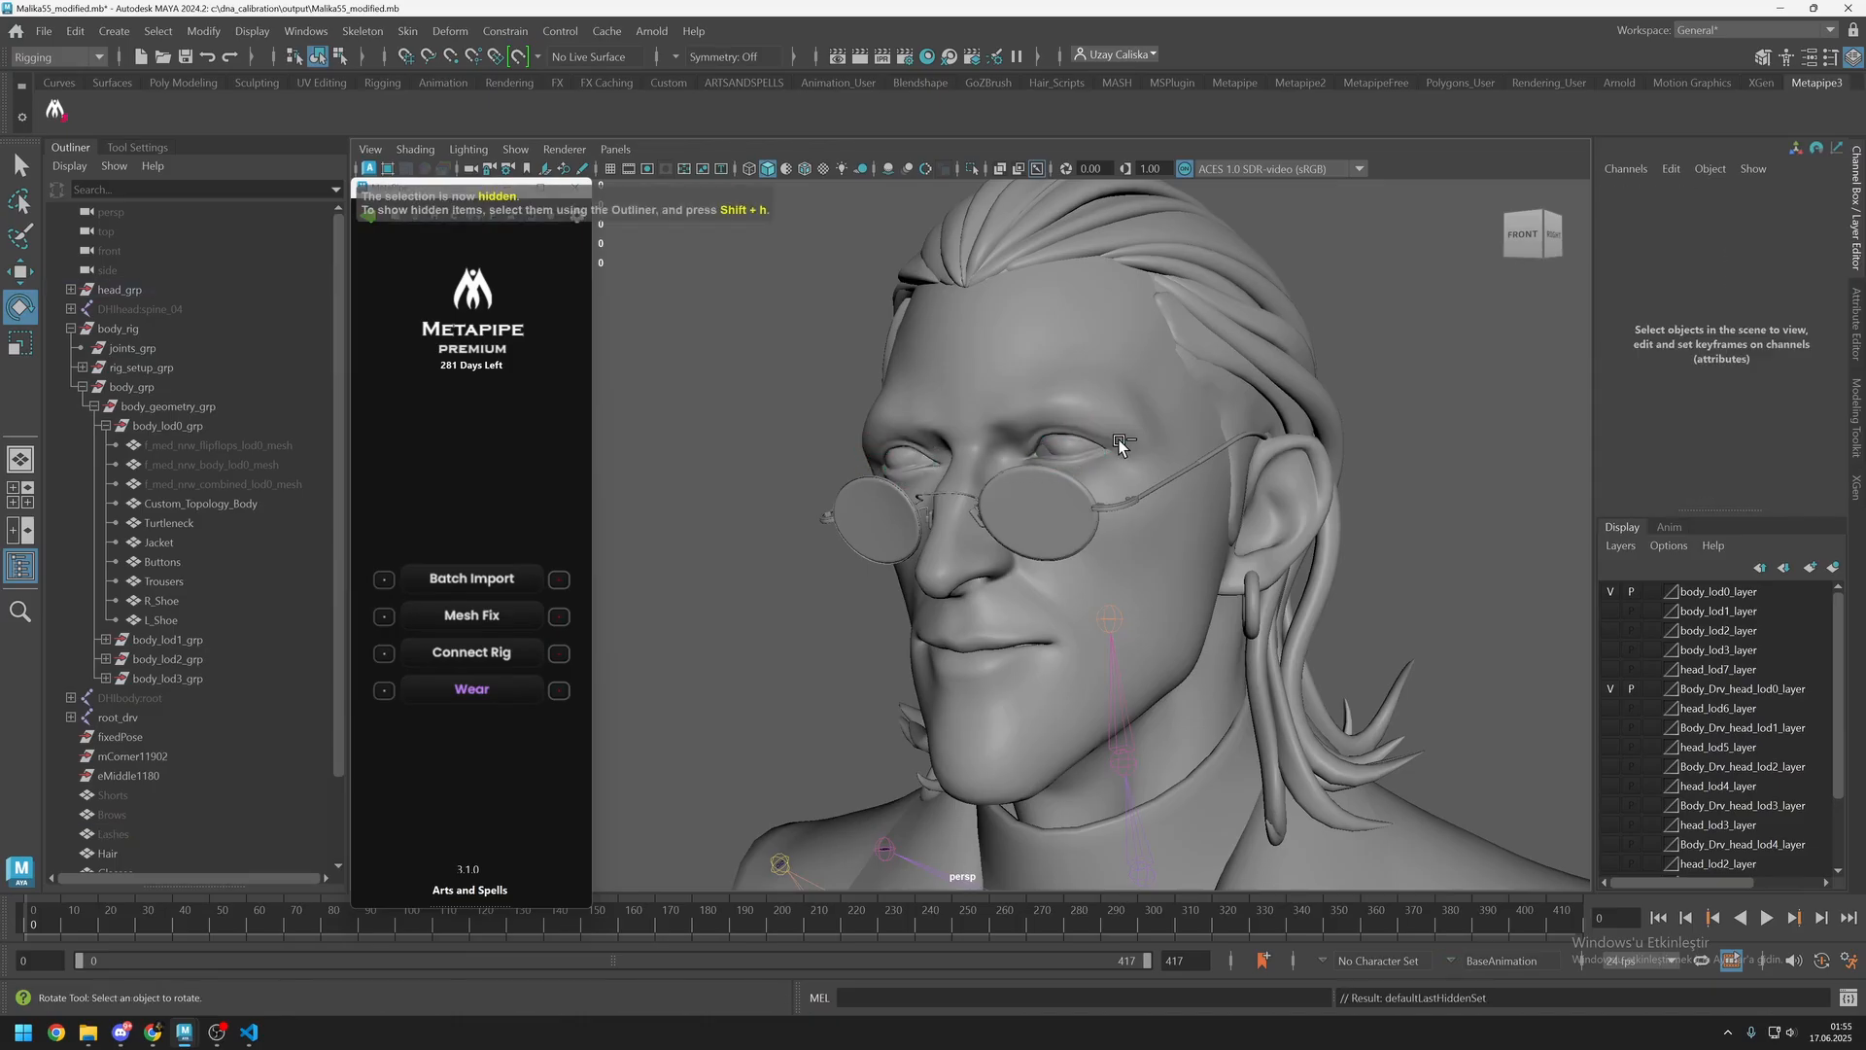
Attach the Glasses mesh to the rig with Connect Rig, choosing the Head group and the Head joint as target.
{"action": "left_click", "coordinate": [1028, 509]}
{"action": "left_click", "coordinate": [1254, 604]}
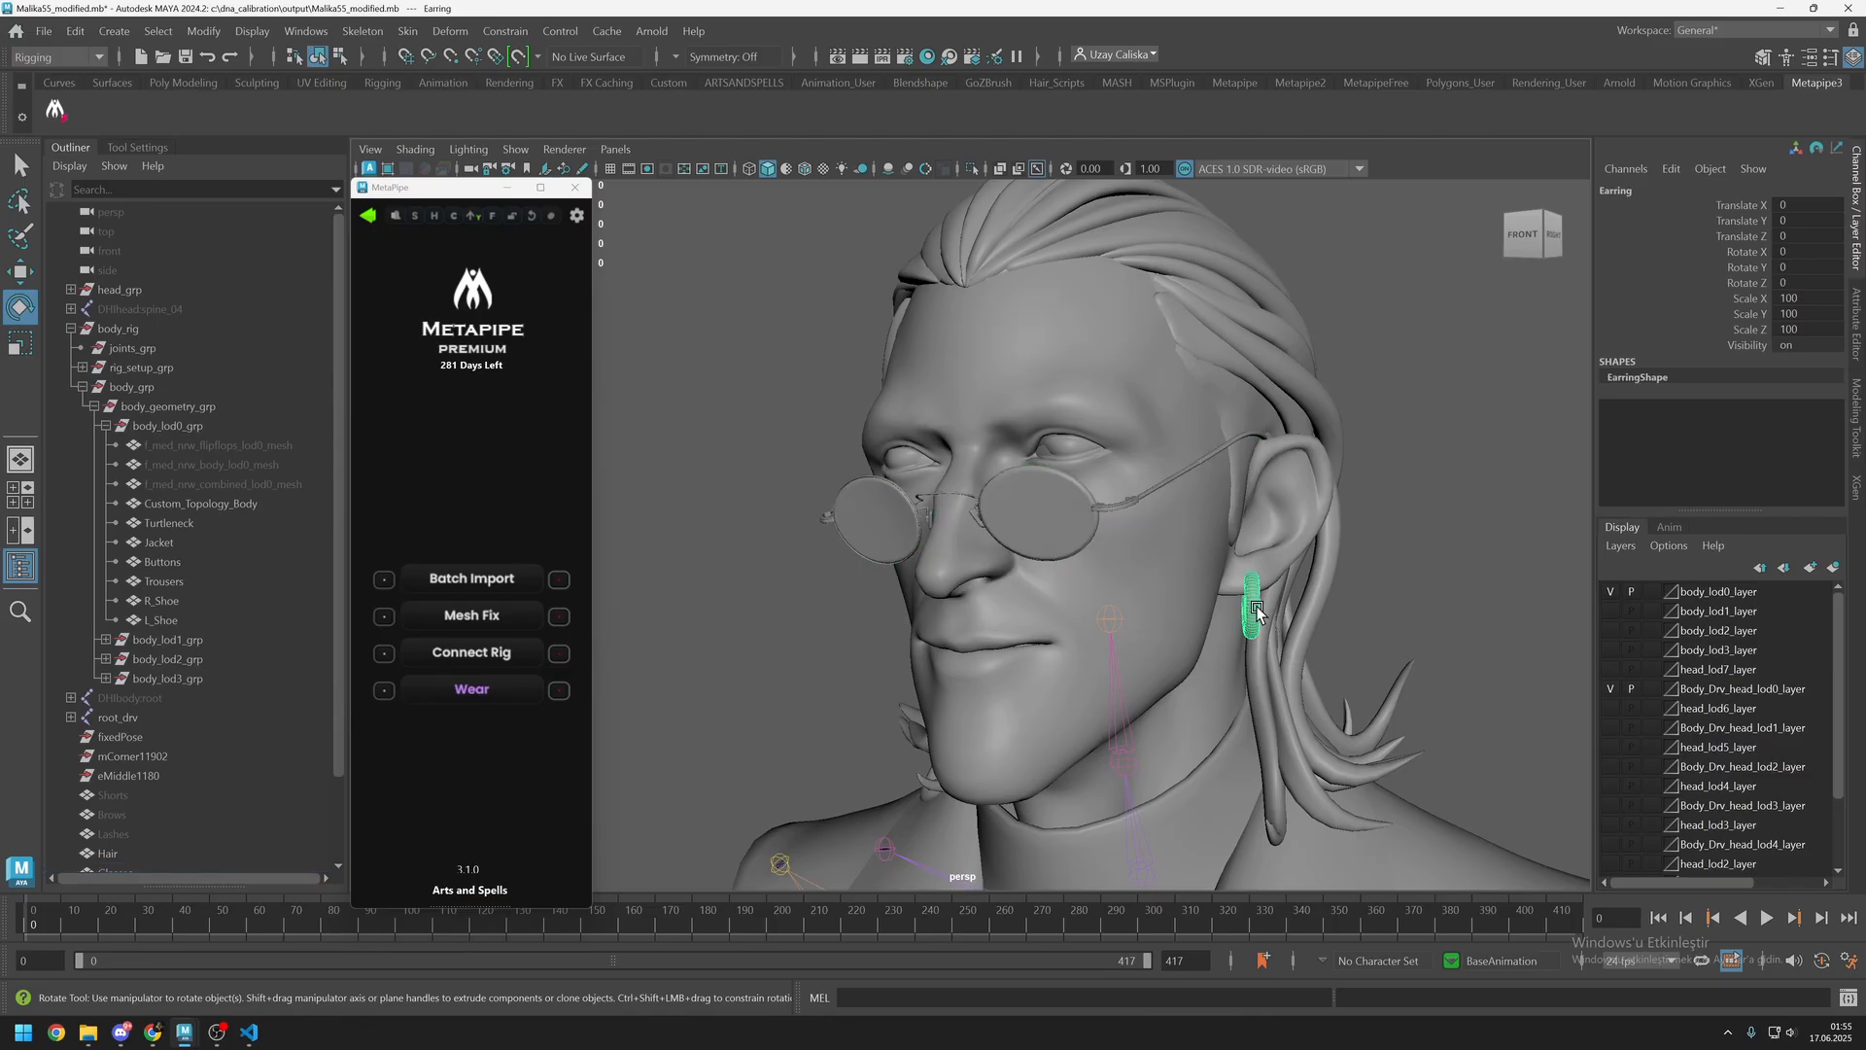
{"action": "scroll", "coordinate": [1254, 603], "scroll_direction": "down", "scroll_amount": 2}
{"action": "middle_click_drag", "start_coordinate": [1254, 603], "coordinate": [1217, 625], "text": "alt"}
{"action": "left_click_drag", "start_coordinate": [781, 594], "coordinate": [836, 557]}
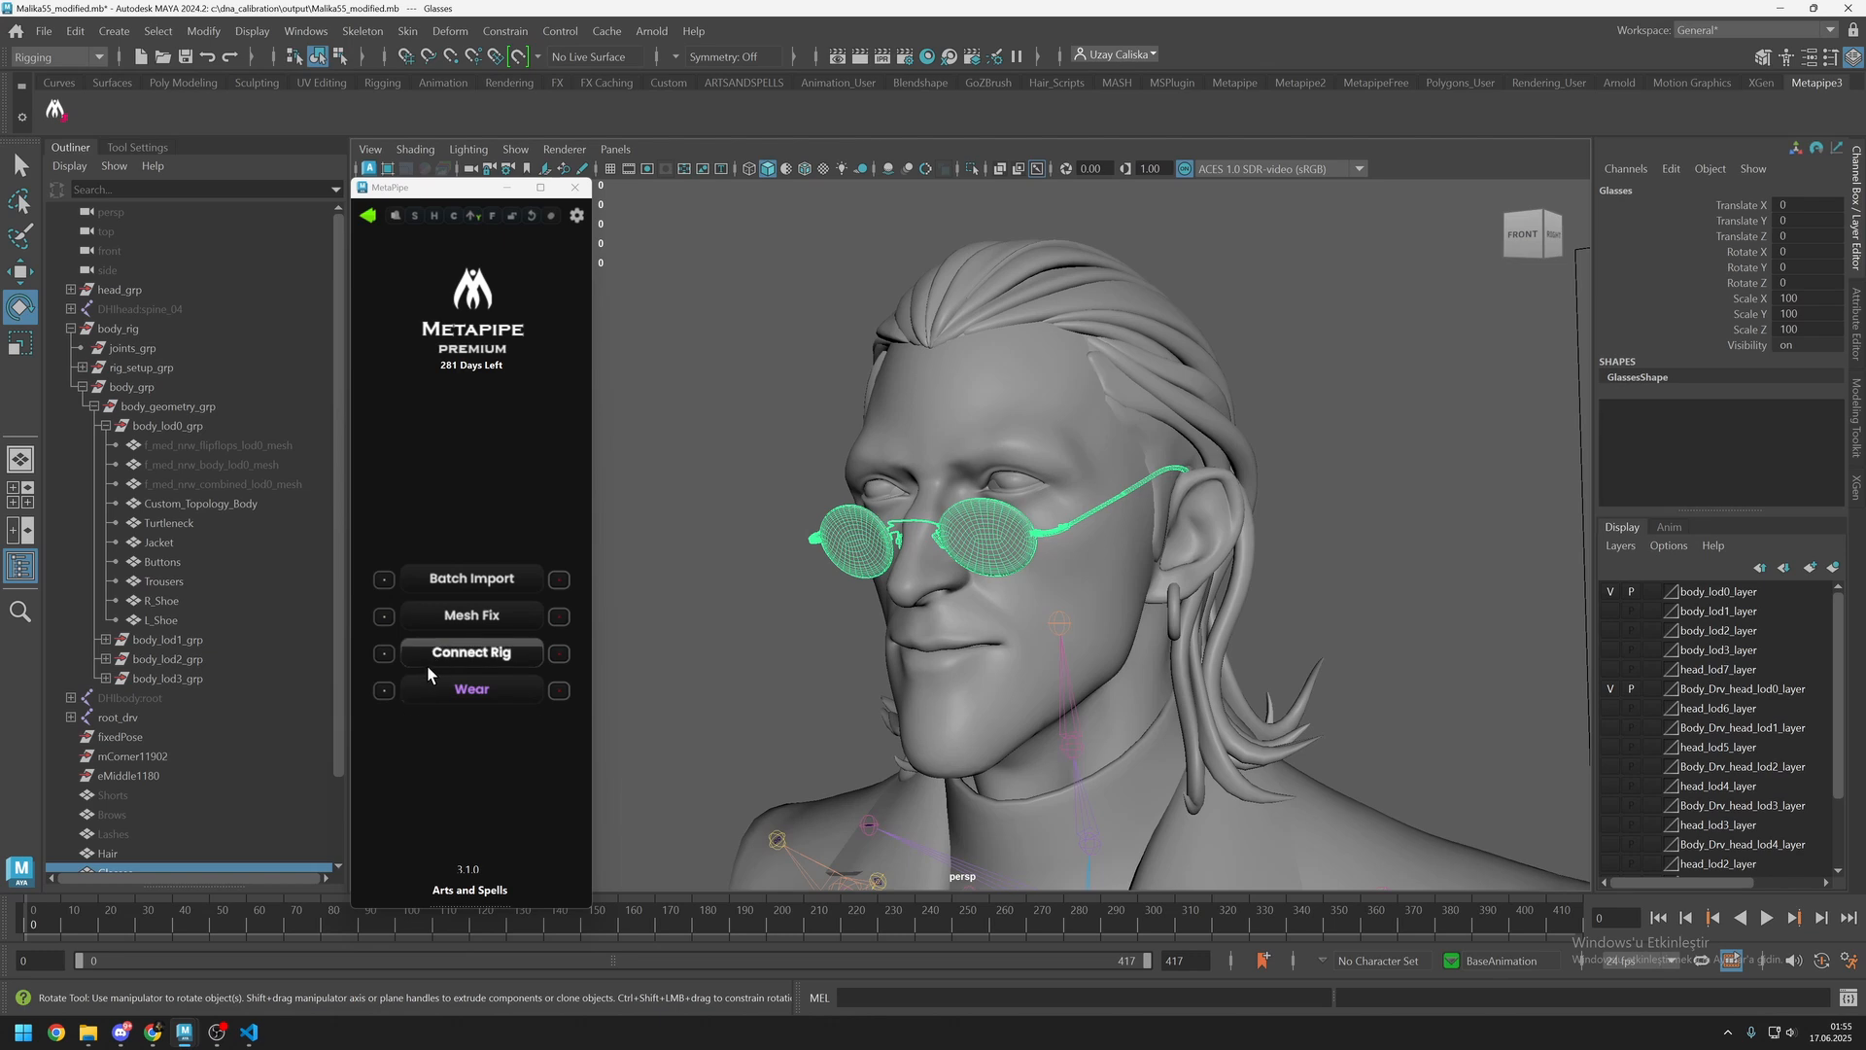
{"action": "left_click", "coordinate": [472, 652]}
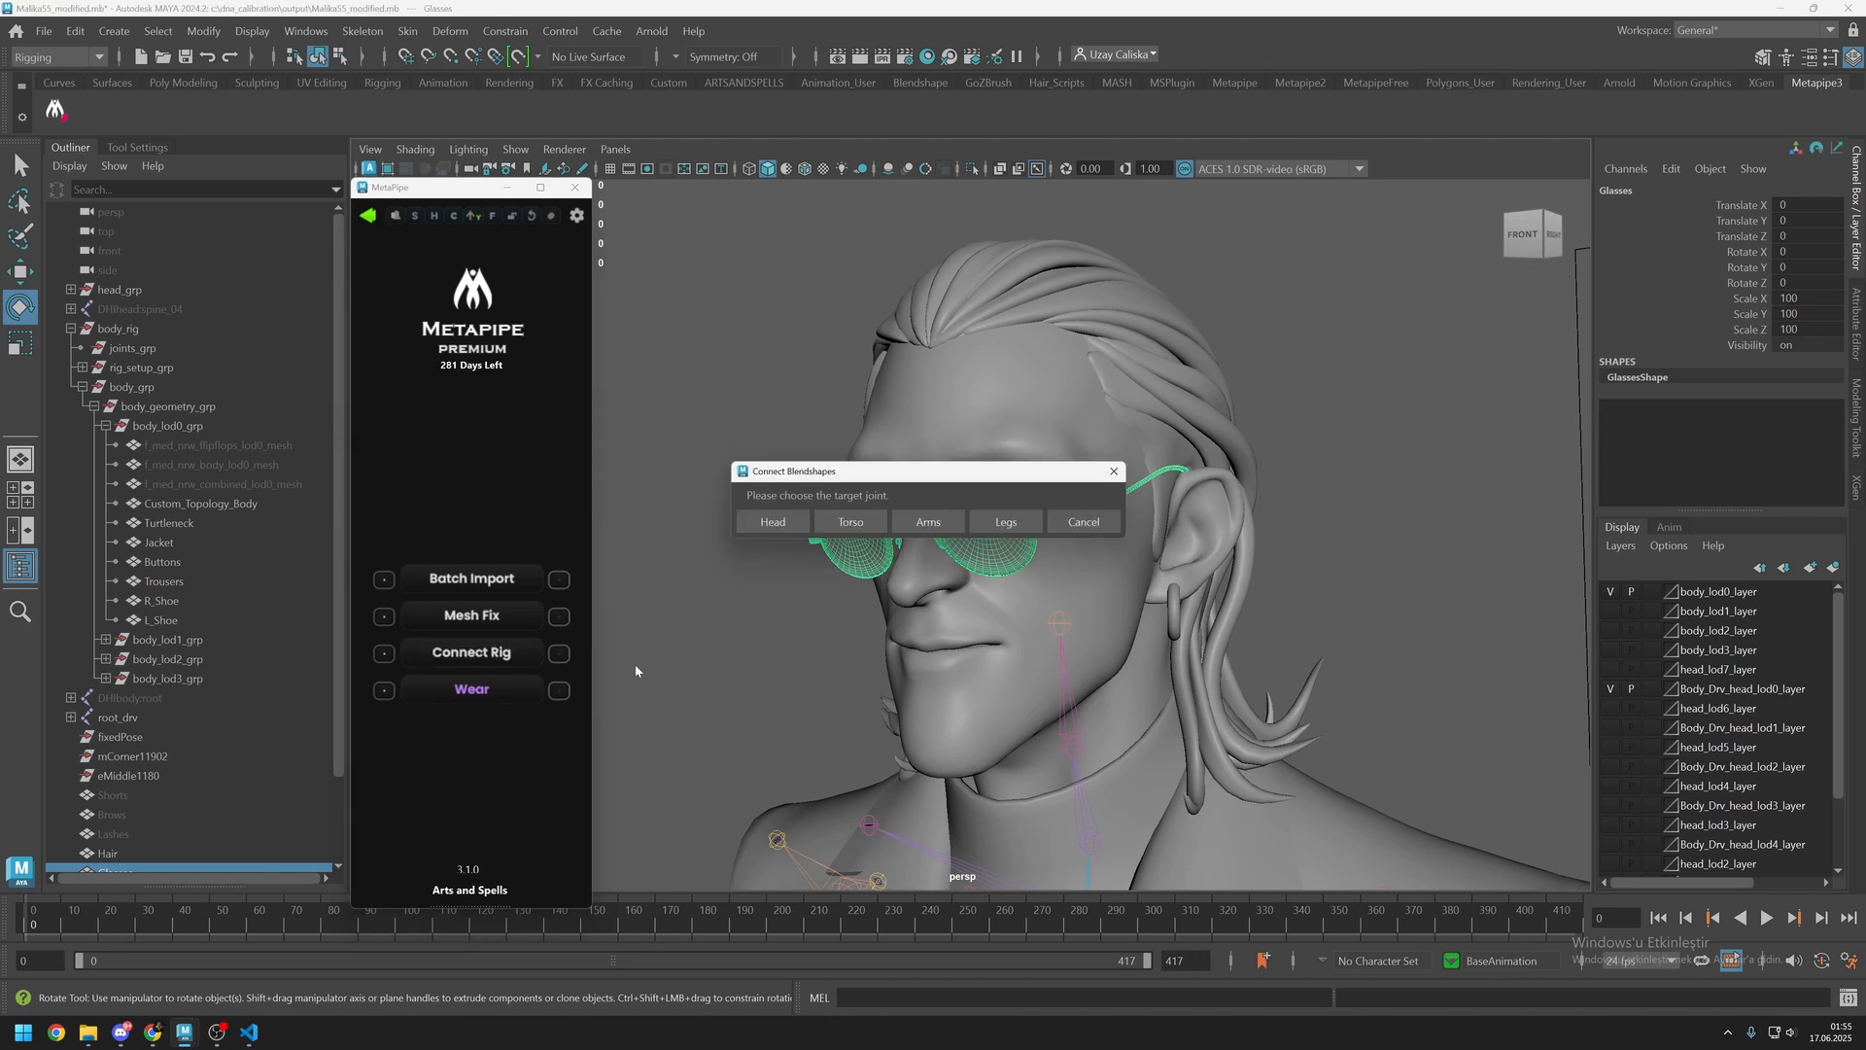
{"action": "left_click", "coordinate": [778, 523]}
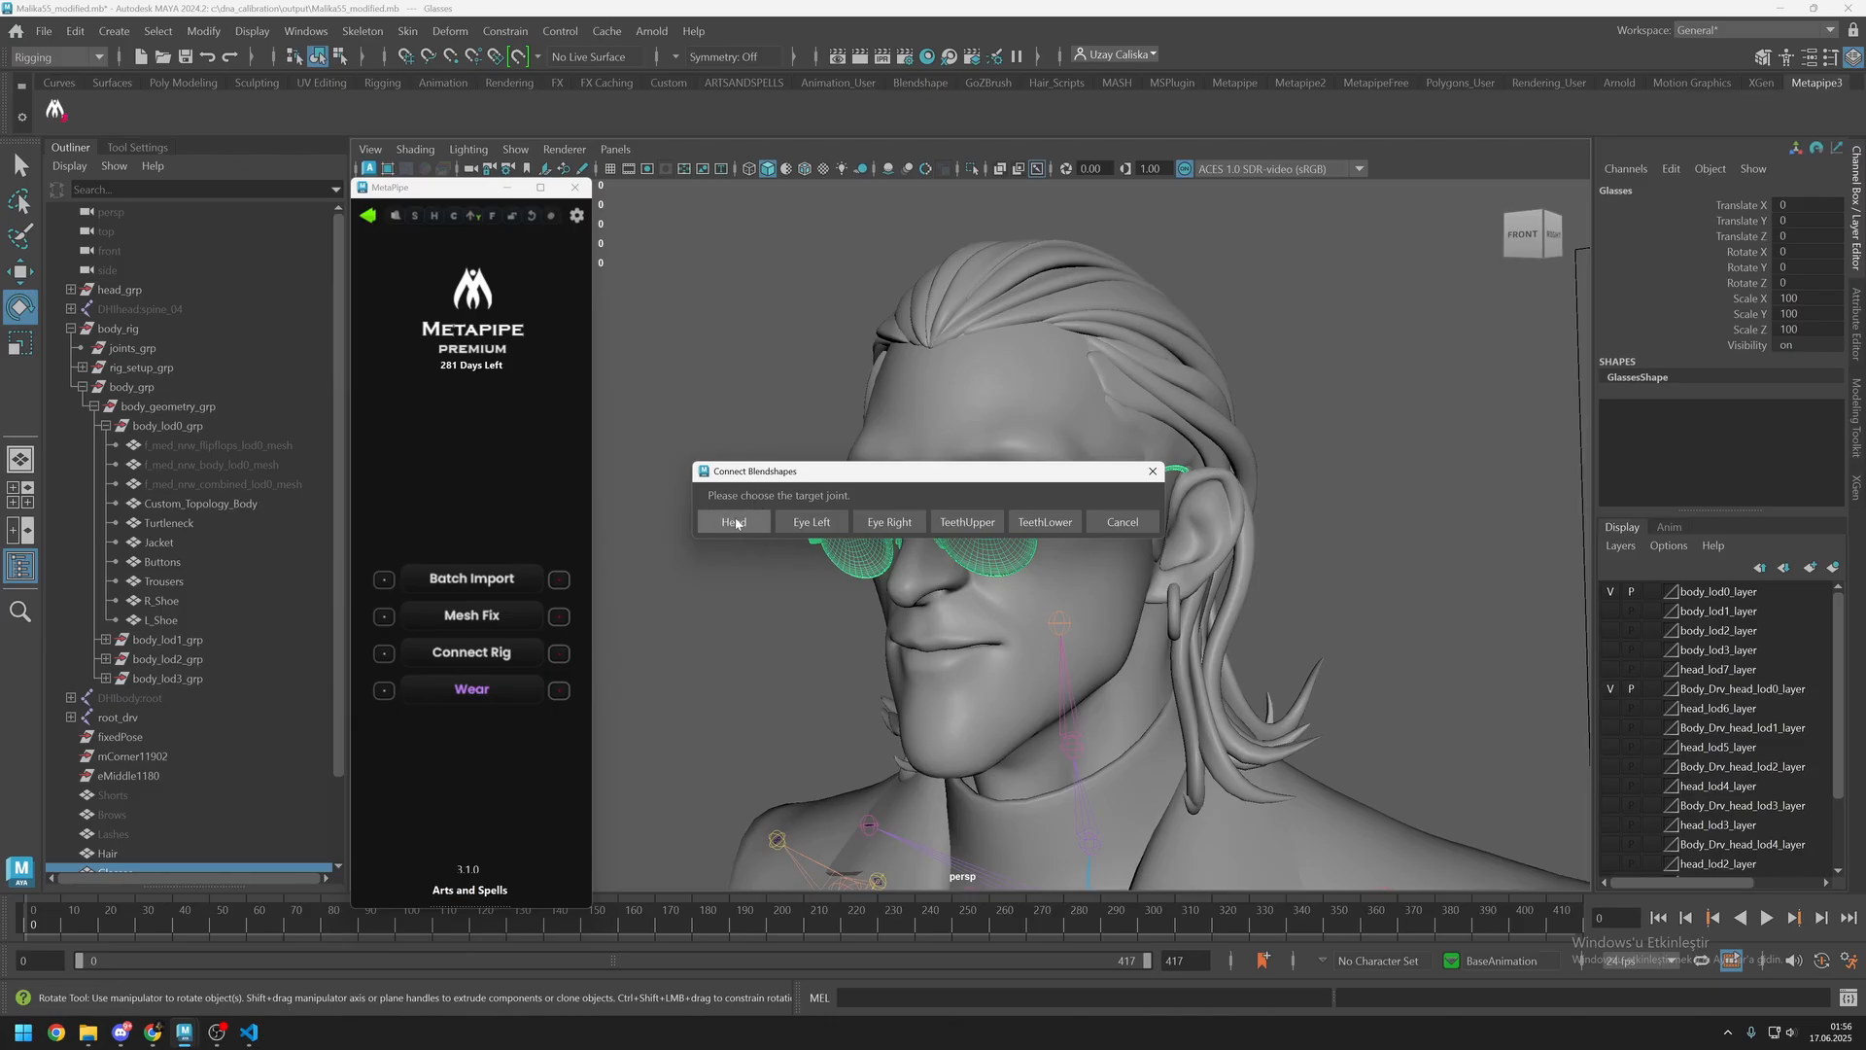
{"action": "left_click", "coordinate": [736, 523]}
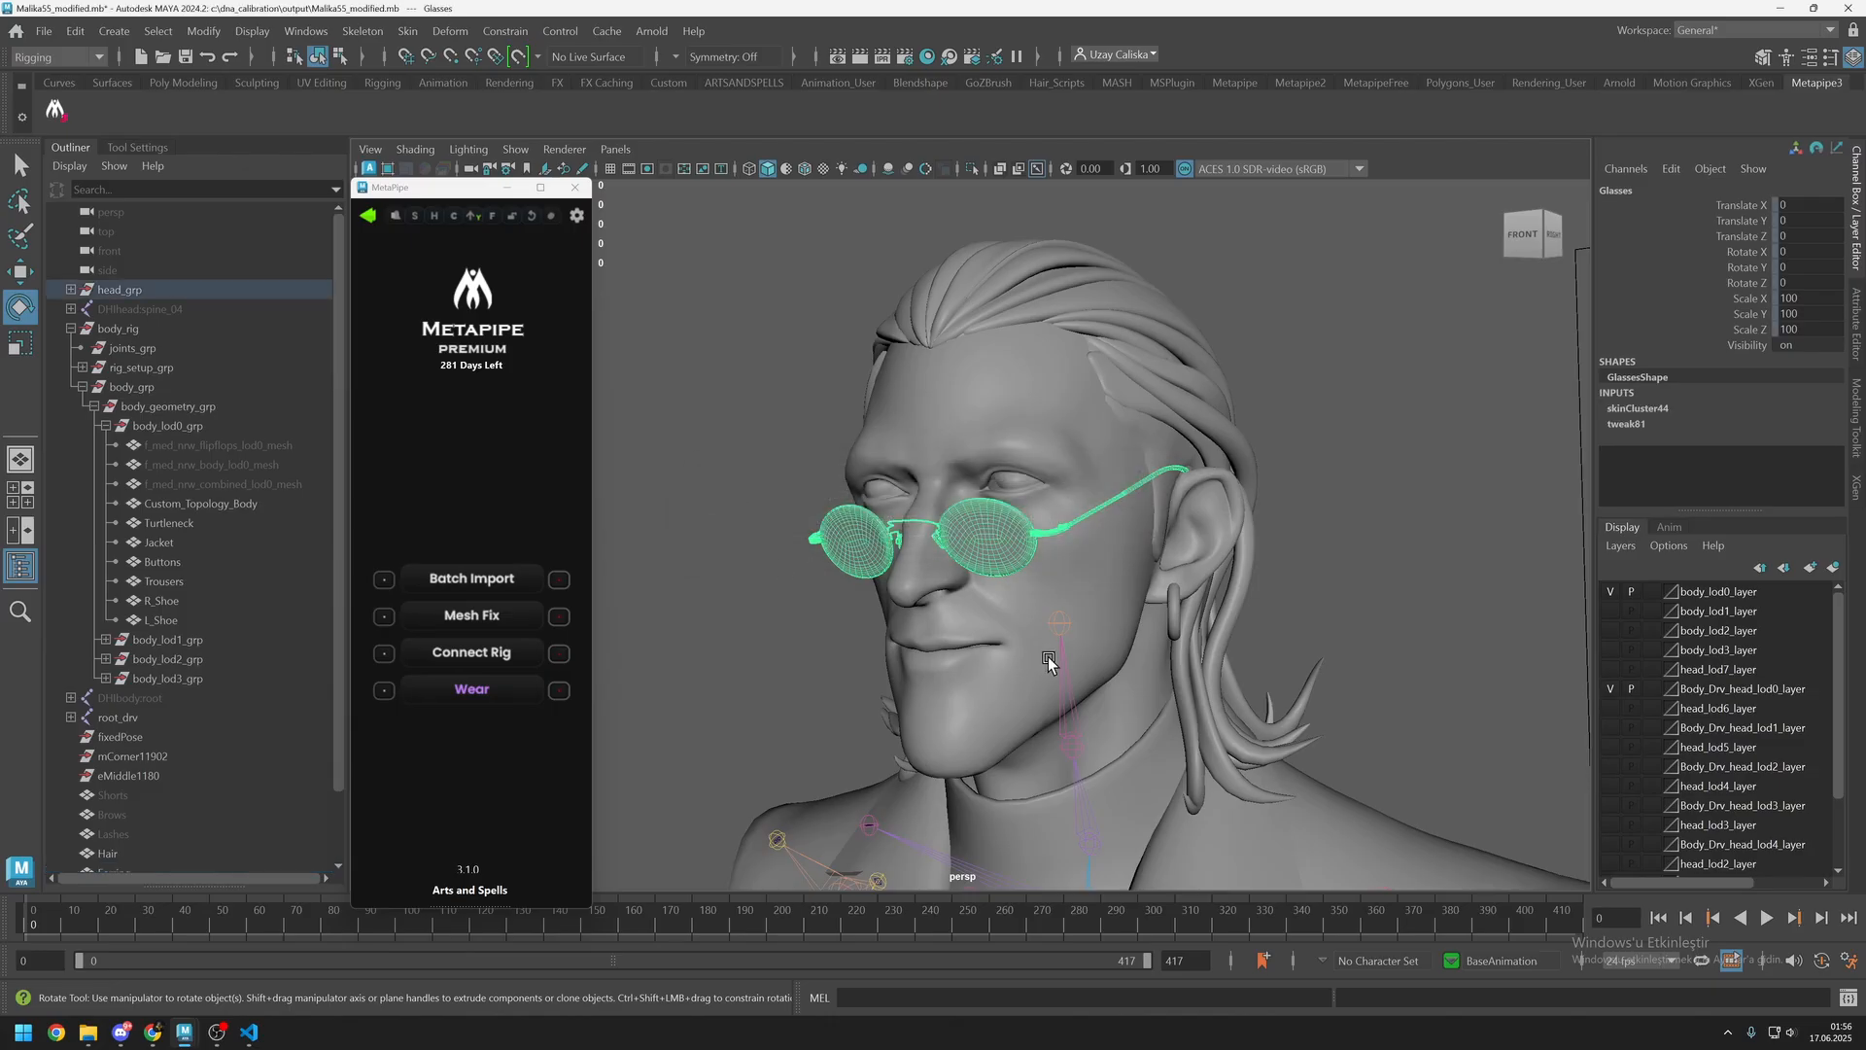
Rotate the head joint to about -10° on X to test the attached Glasses, and undo the rotation.
{"action": "left_click", "coordinate": [1065, 620]}
{"action": "left_click_drag", "start_coordinate": [1065, 614], "coordinate": [1021, 605]}
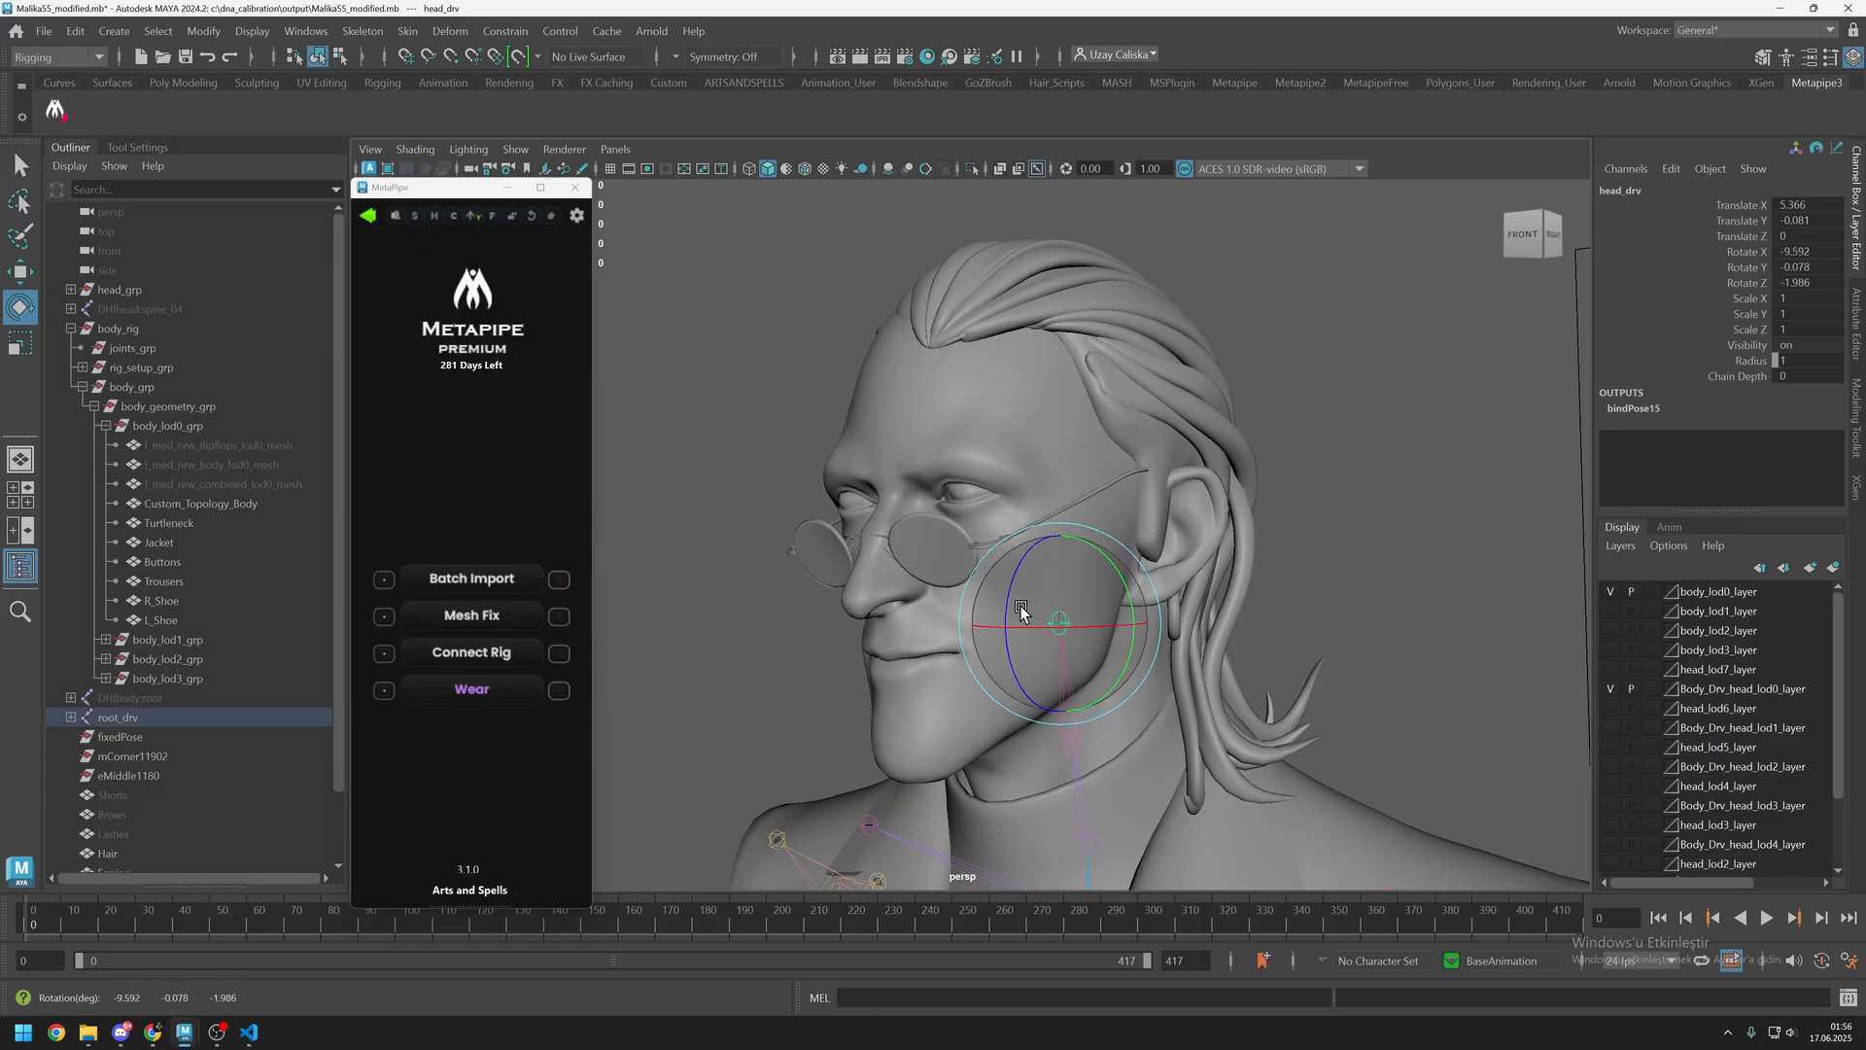
{"action": "key", "text": "ctrl+z"}
{"action": "key", "text": "ctrl+z"}
Attach the Earring mesh to the Head joint with Connect Rig.
{"action": "left_click", "coordinate": [1172, 607]}
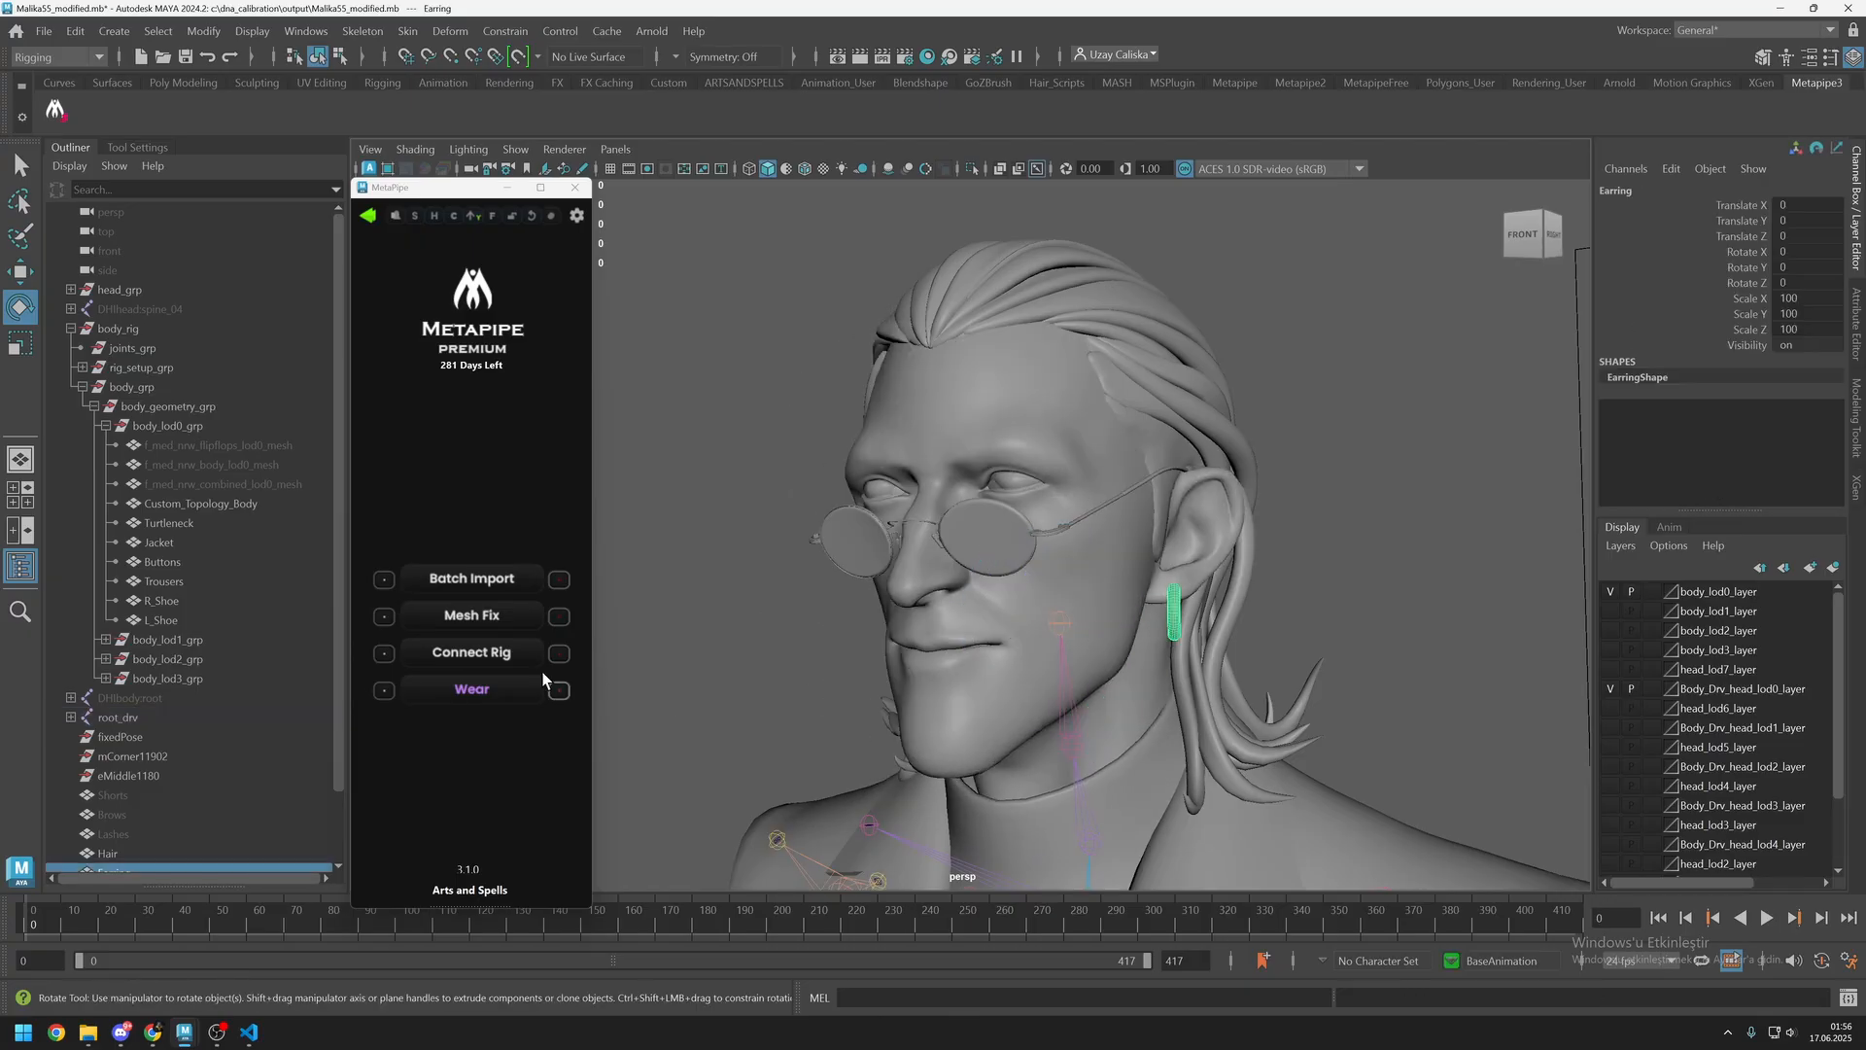
{"action": "left_click", "coordinate": [473, 657]}
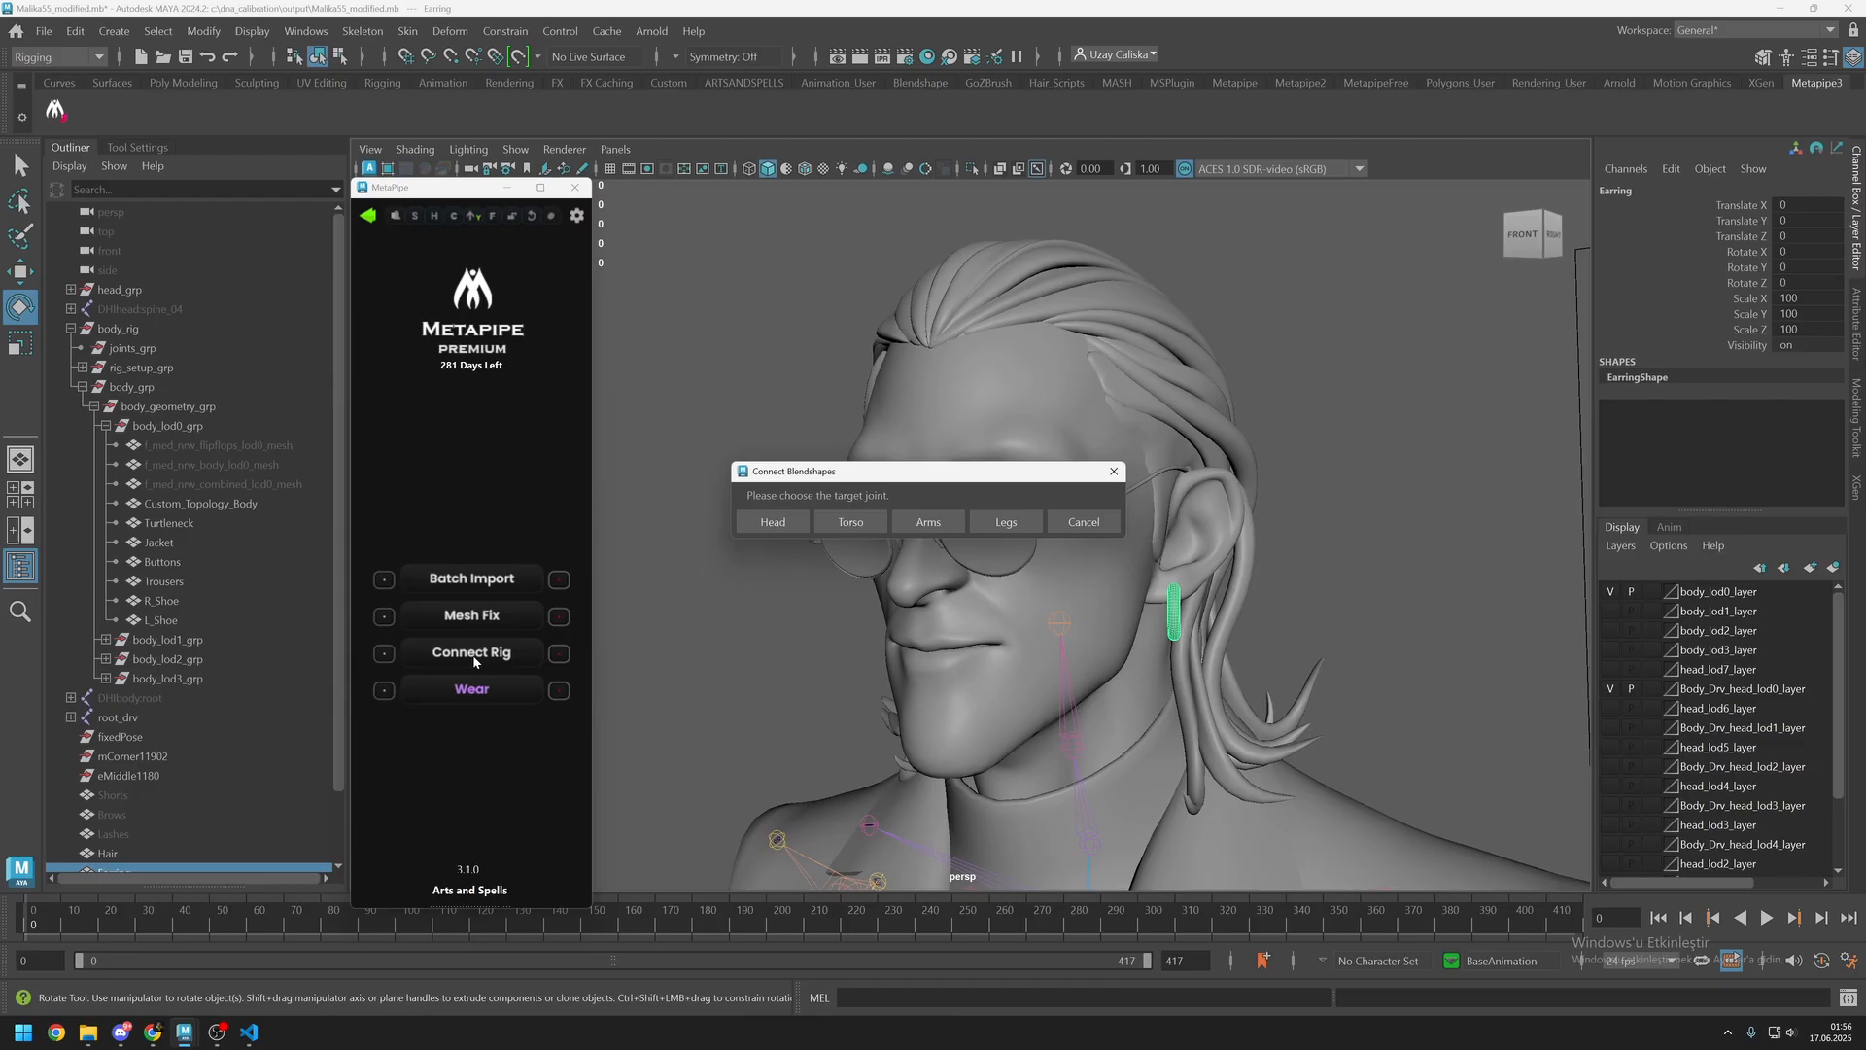
{"action": "left_click", "coordinate": [792, 528]}
{"action": "left_click", "coordinate": [737, 528]}
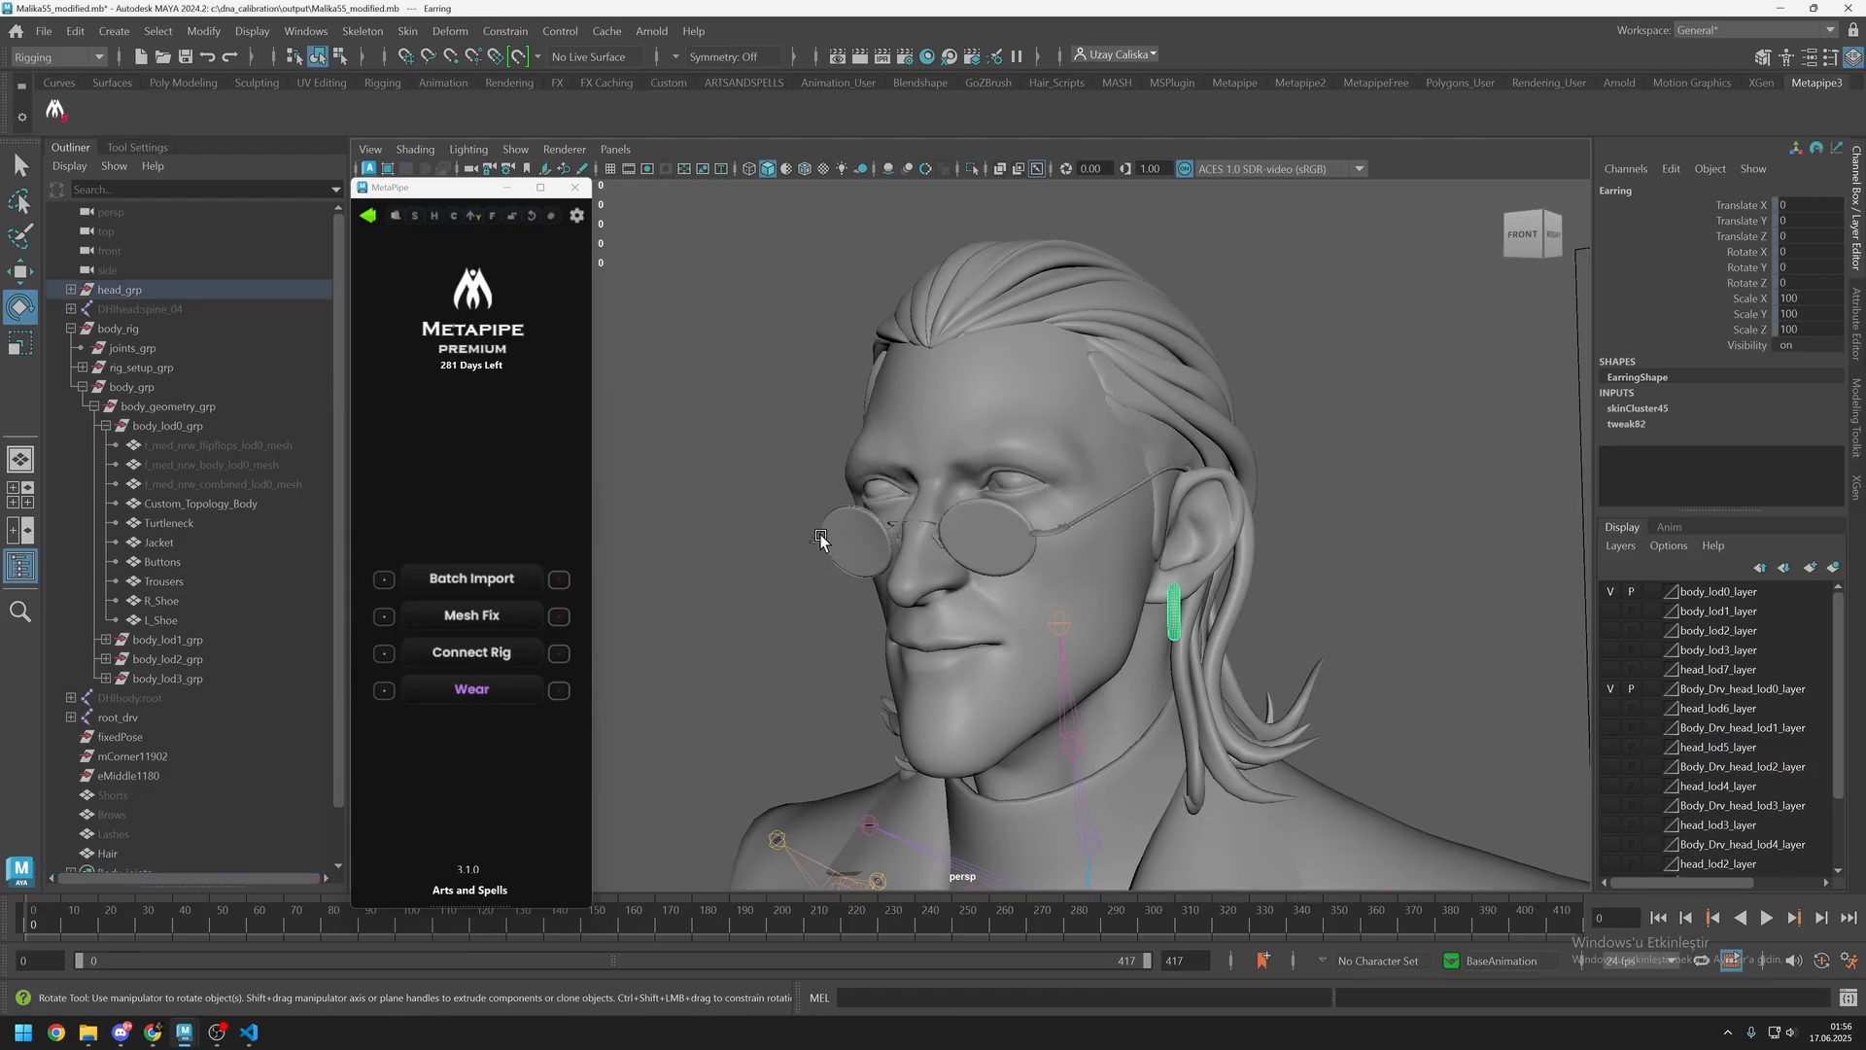
Select the Hair mesh, inspect it from the side and front, and bind it to the rig with Wear.
{"action": "left_click", "coordinate": [1185, 350]}
{"action": "left_click_drag", "start_coordinate": [1185, 350], "coordinate": [1238, 428], "text": "alt"}
{"action": "key", "text": "f"}
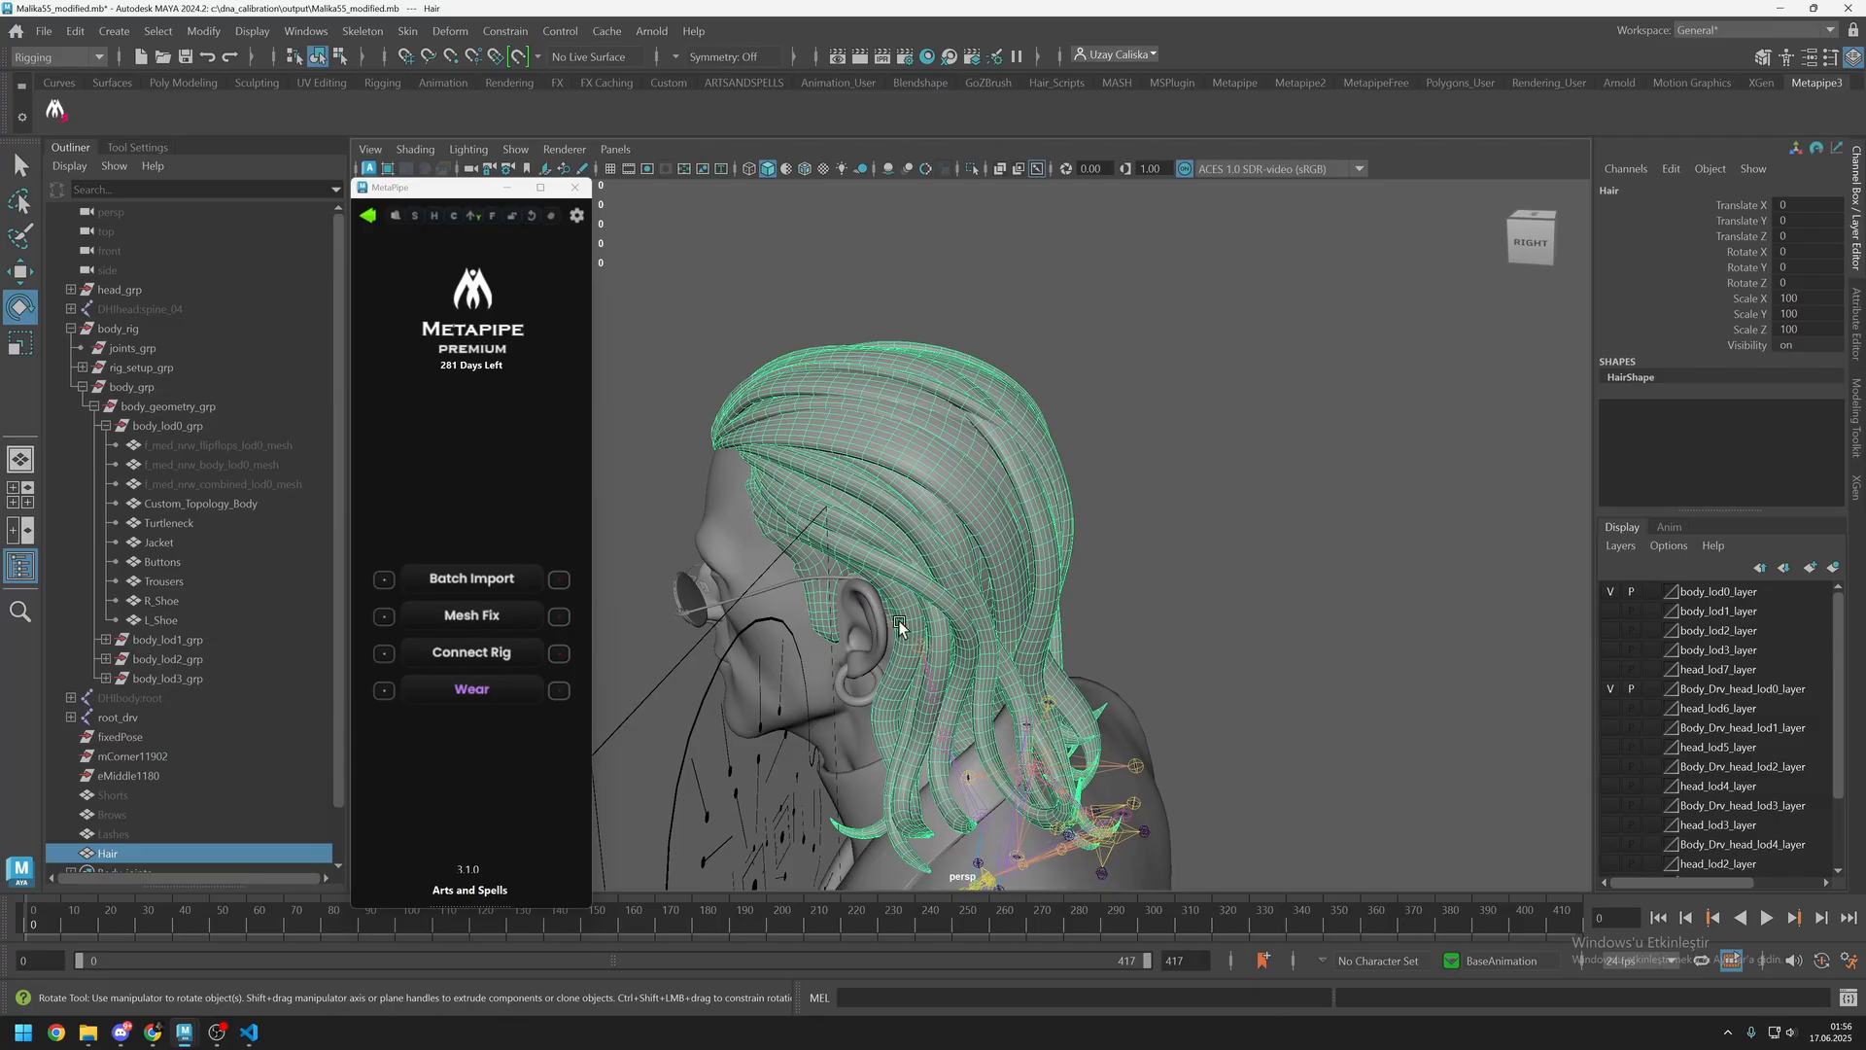
{"action": "left_click_drag", "start_coordinate": [966, 609], "coordinate": [455, 715], "text": "alt"}
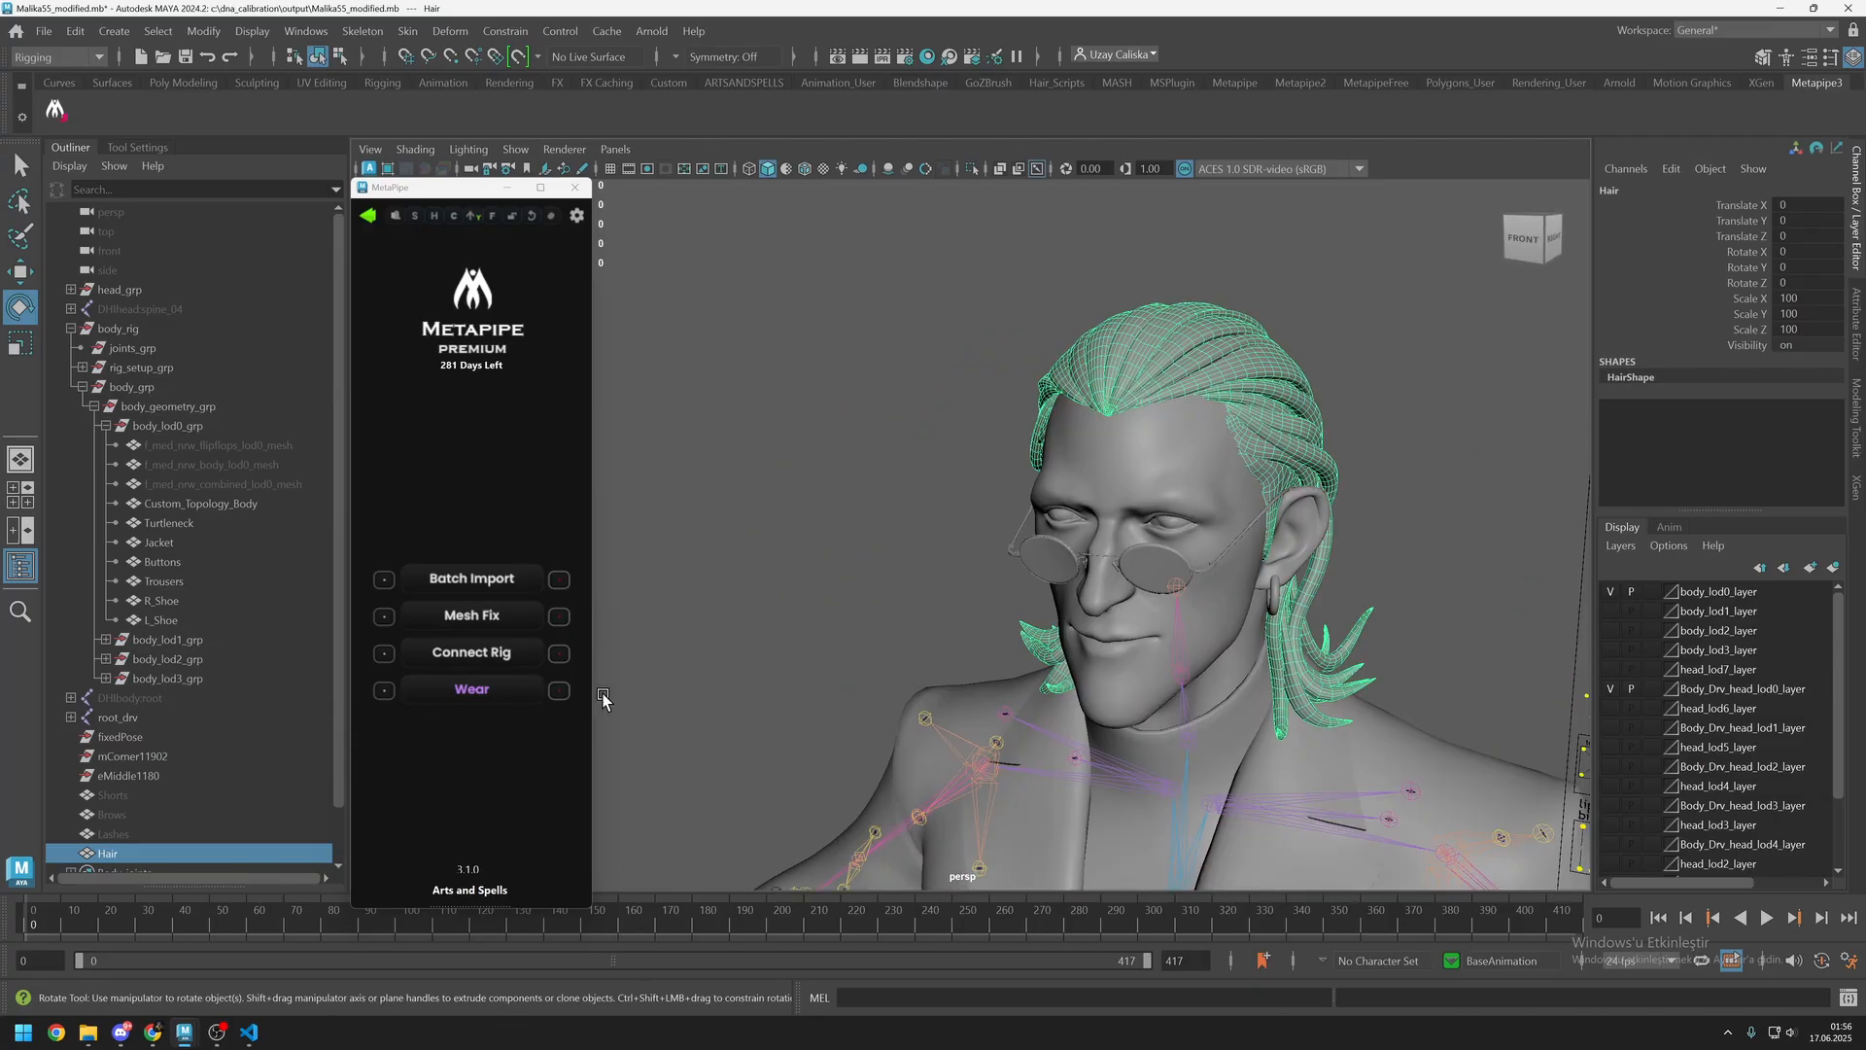
{"action": "left_click_drag", "start_coordinate": [1030, 522], "coordinate": [948, 567], "text": "alt"}
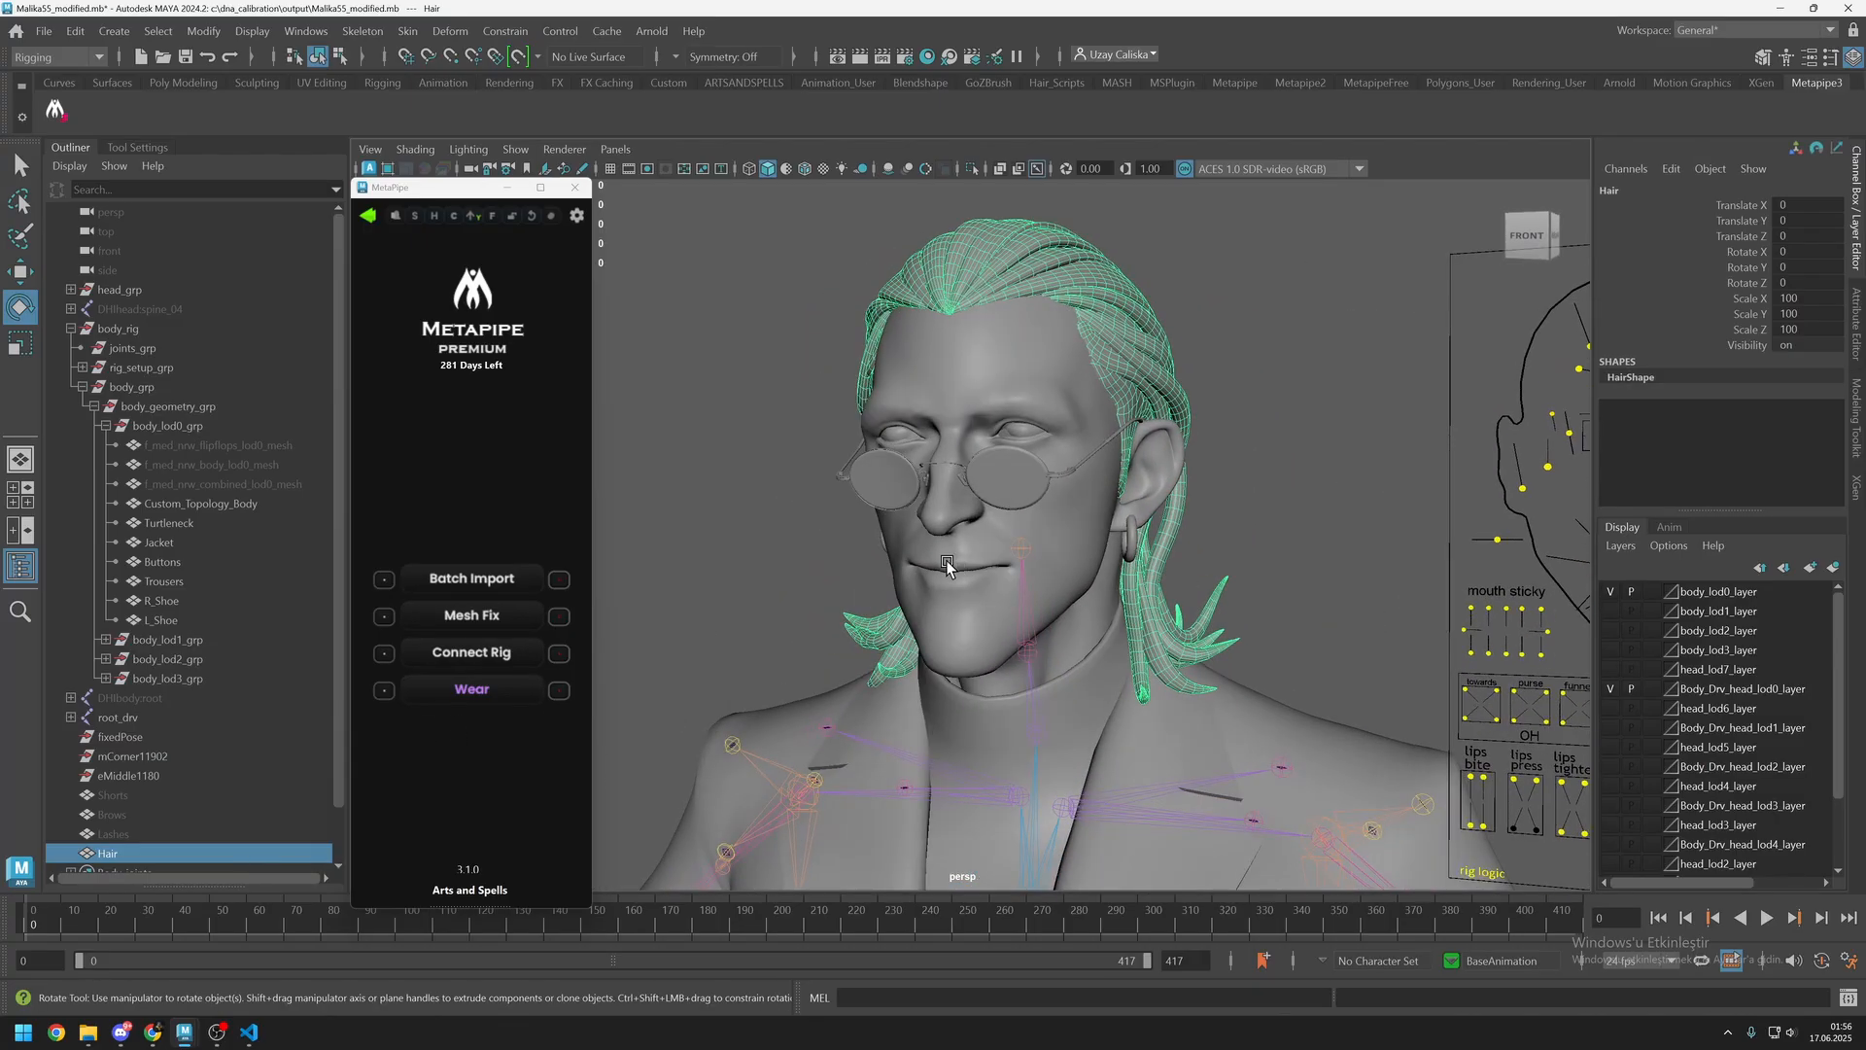
{"action": "left_click", "coordinate": [472, 690]}
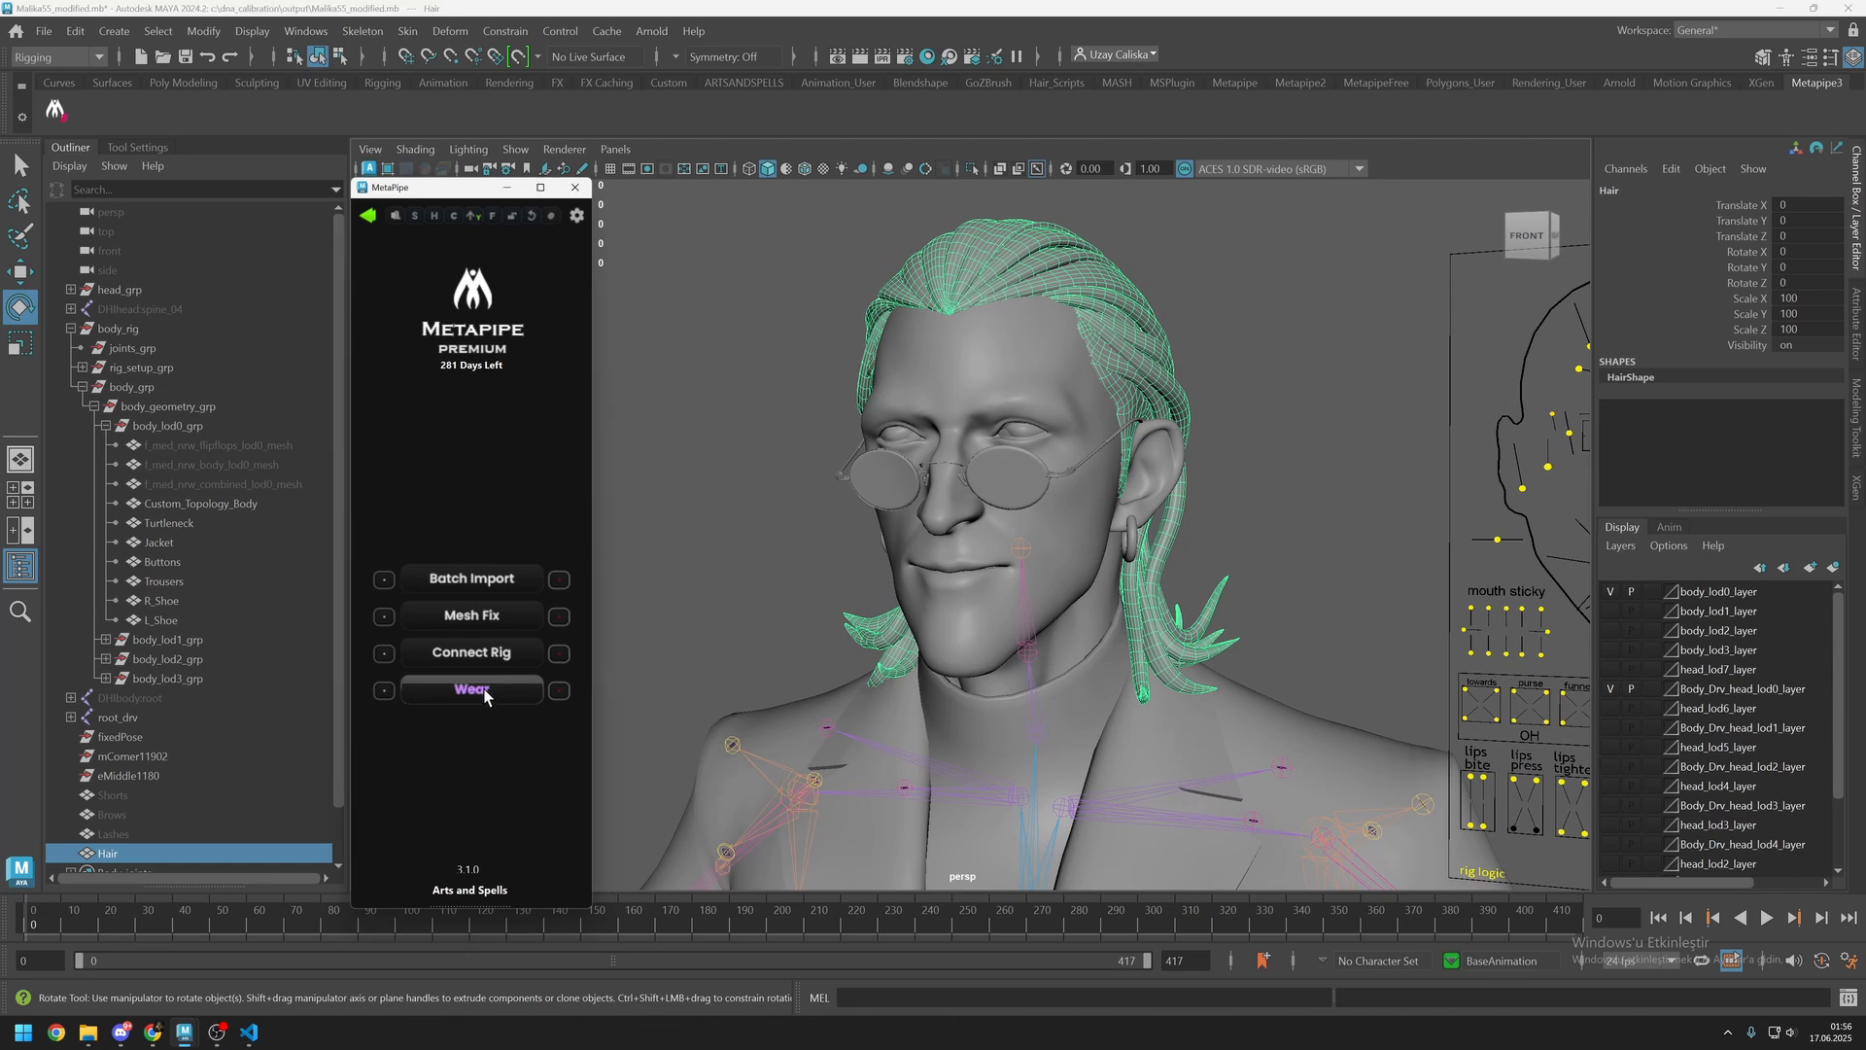
Rotate the head joint to about -15° on X and -30° on Z to test the Hair deformation, and reset the pose.
{"action": "left_click_drag", "start_coordinate": [933, 622], "coordinate": [1018, 621], "text": "alt"}
{"action": "left_click", "coordinate": [1005, 548]}
{"action": "mouse_move", "coordinate": [1005, 547]}
{"action": "left_mouse_down", "text": "alt"}
{"action": "mouse_move", "coordinate": [1081, 602]}
{"action": "mouse_move", "coordinate": [1029, 574]}
{"action": "left_mouse_up", "text": "alt"}
{"action": "scroll", "coordinate": [1050, 610], "scroll_direction": "up", "scroll_amount": 3}
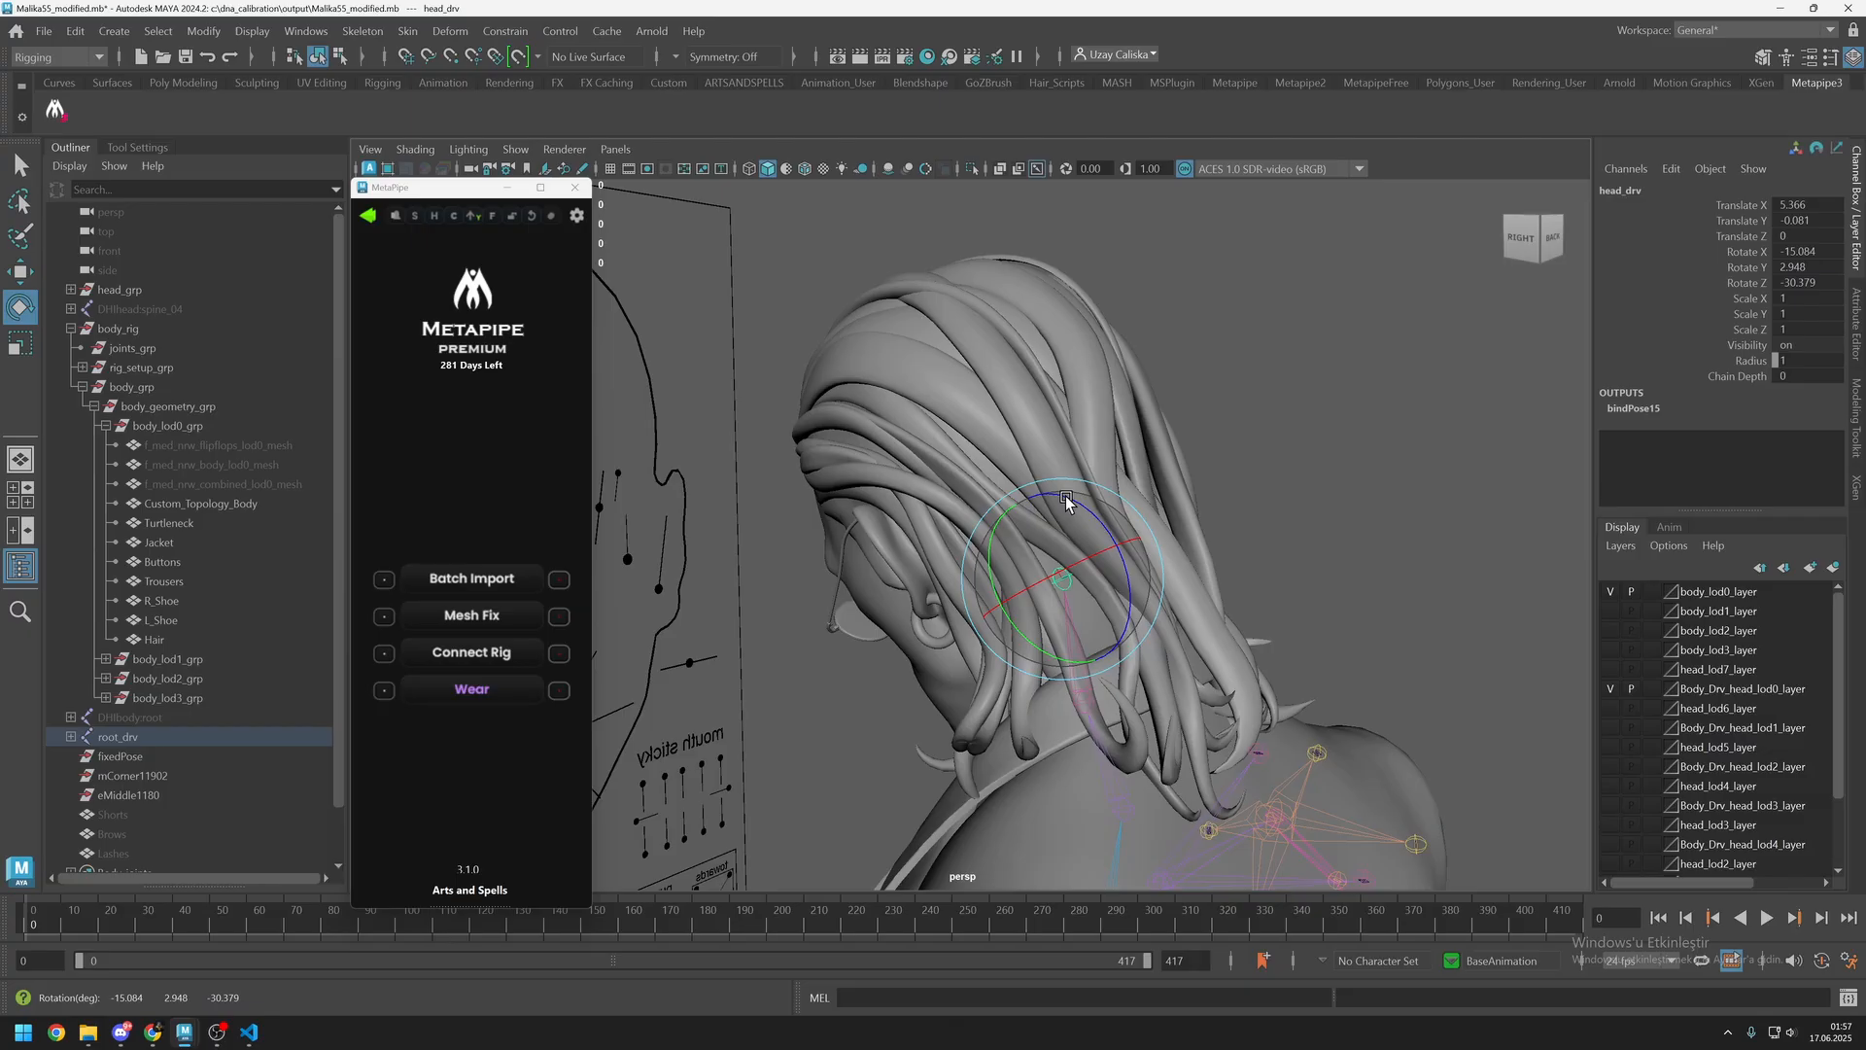
{"action": "left_click_drag", "start_coordinate": [1066, 495], "coordinate": [992, 515]}
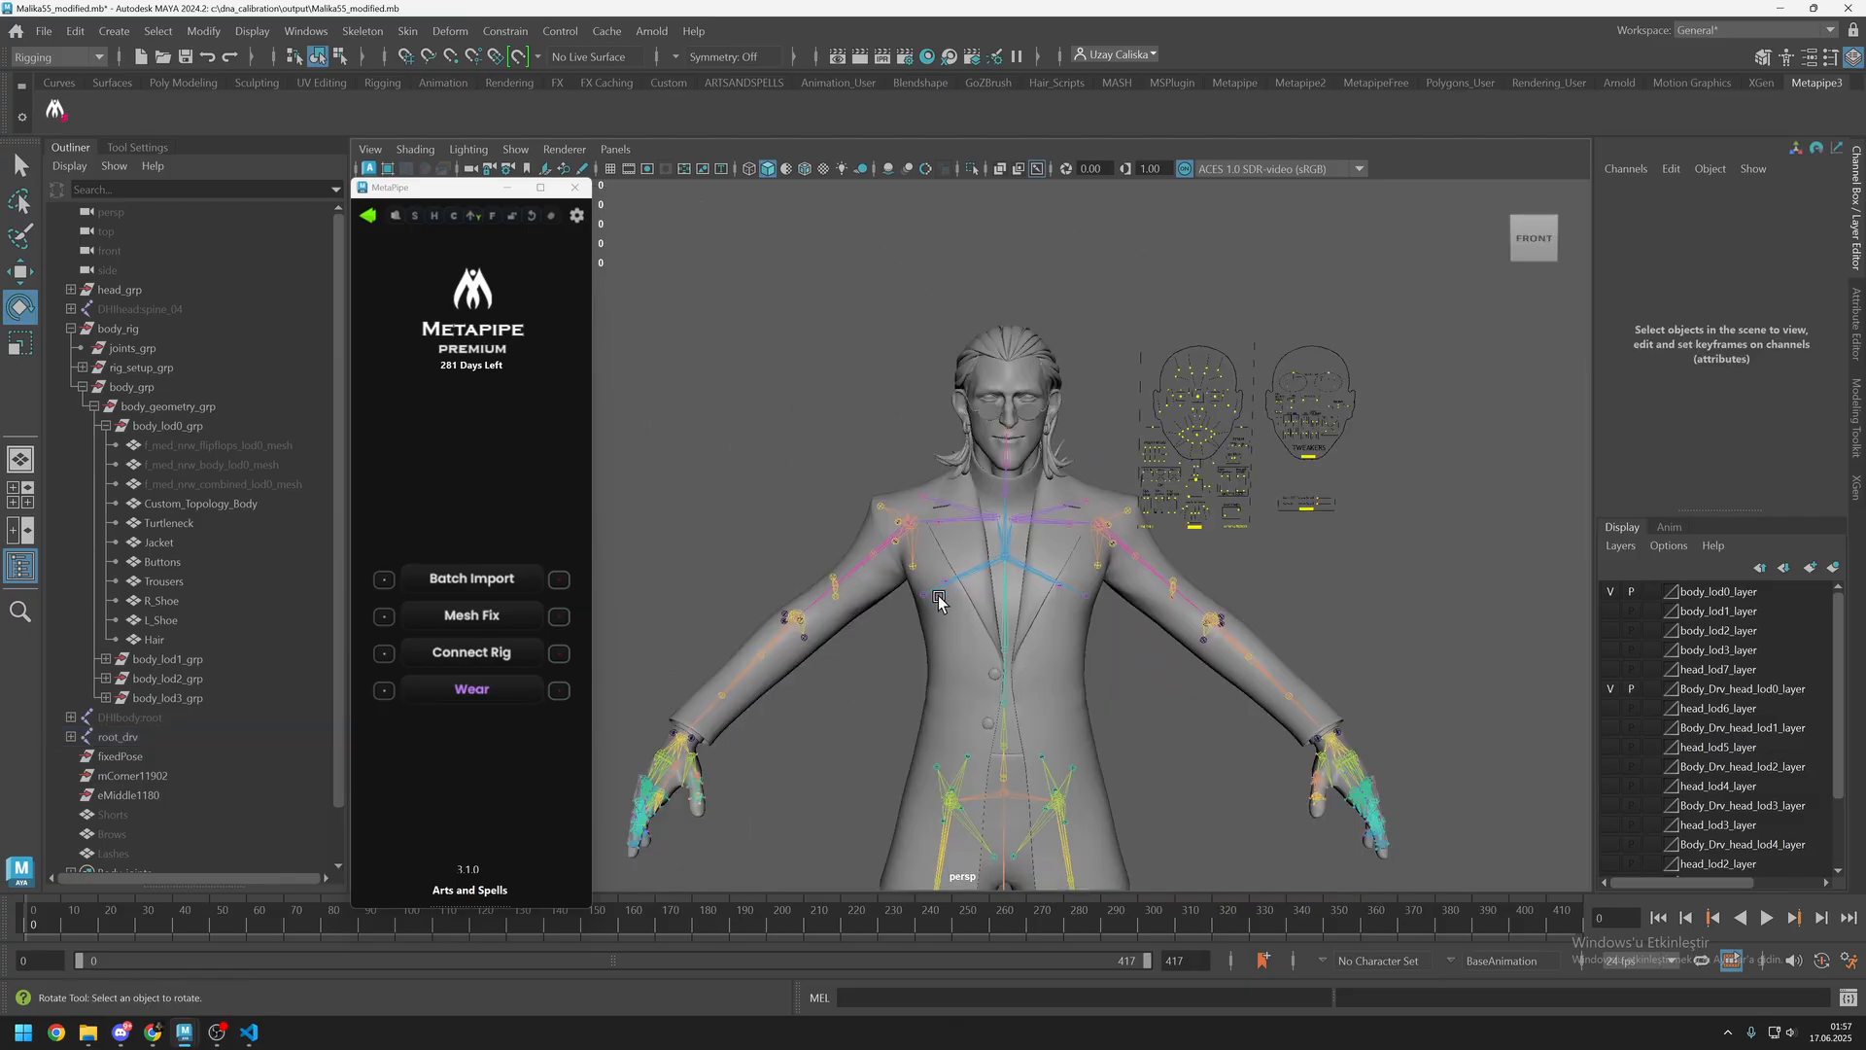
{"action": "scroll", "coordinate": [939, 601], "scroll_direction": "up", "scroll_amount": 2}
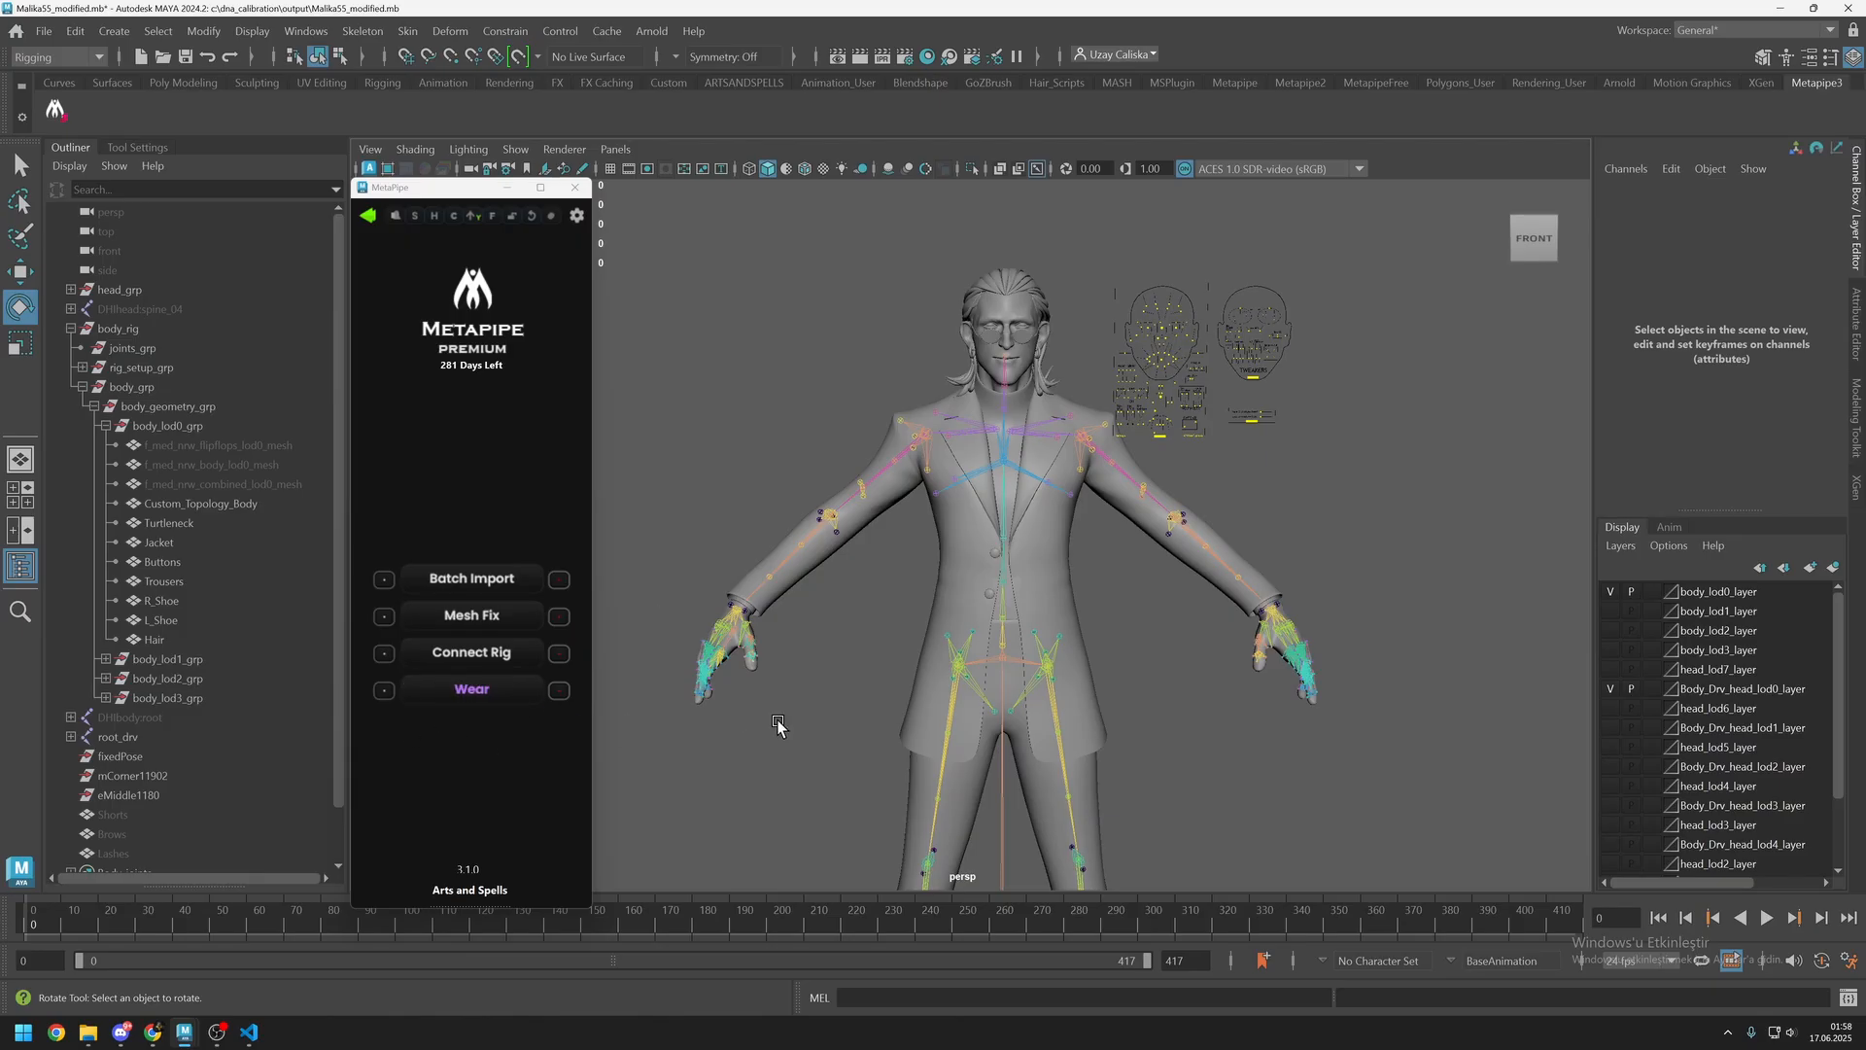
{"action": "left_click", "coordinate": [931, 613]}
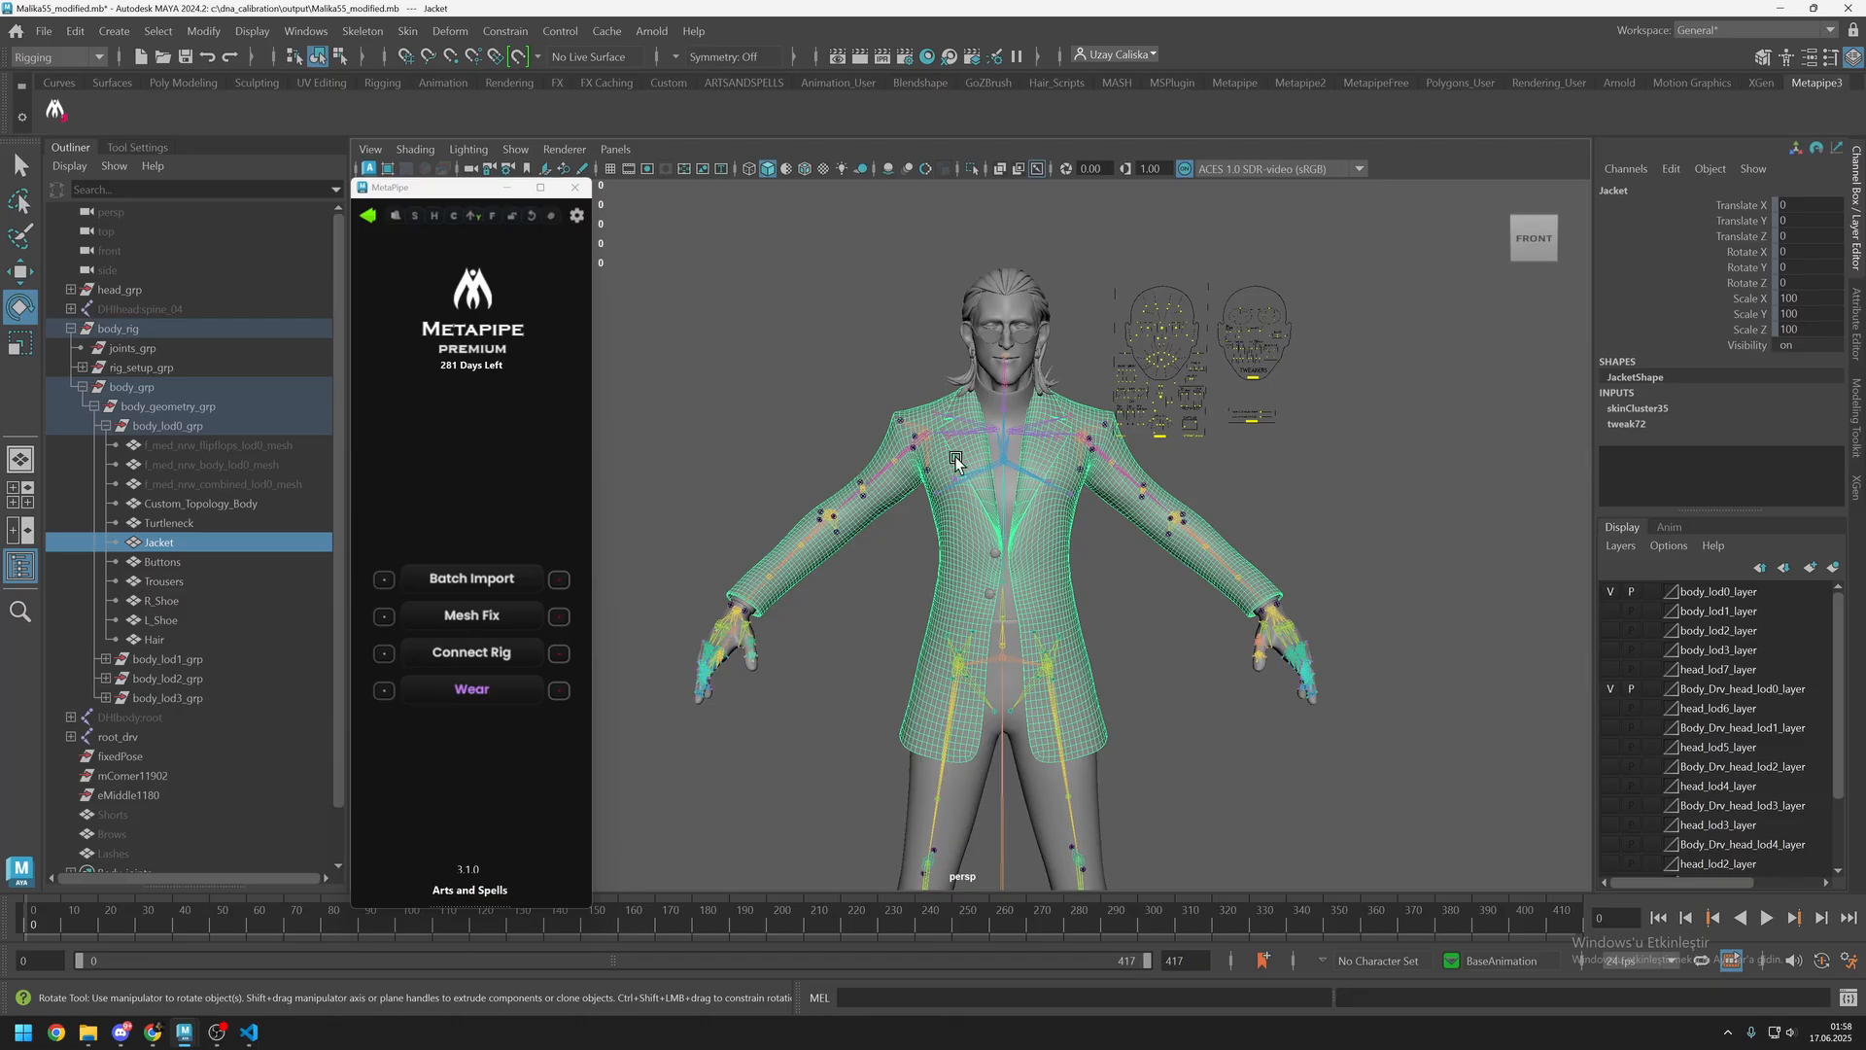
{"action": "scroll", "coordinate": [955, 457], "scroll_direction": "up", "scroll_amount": 5}
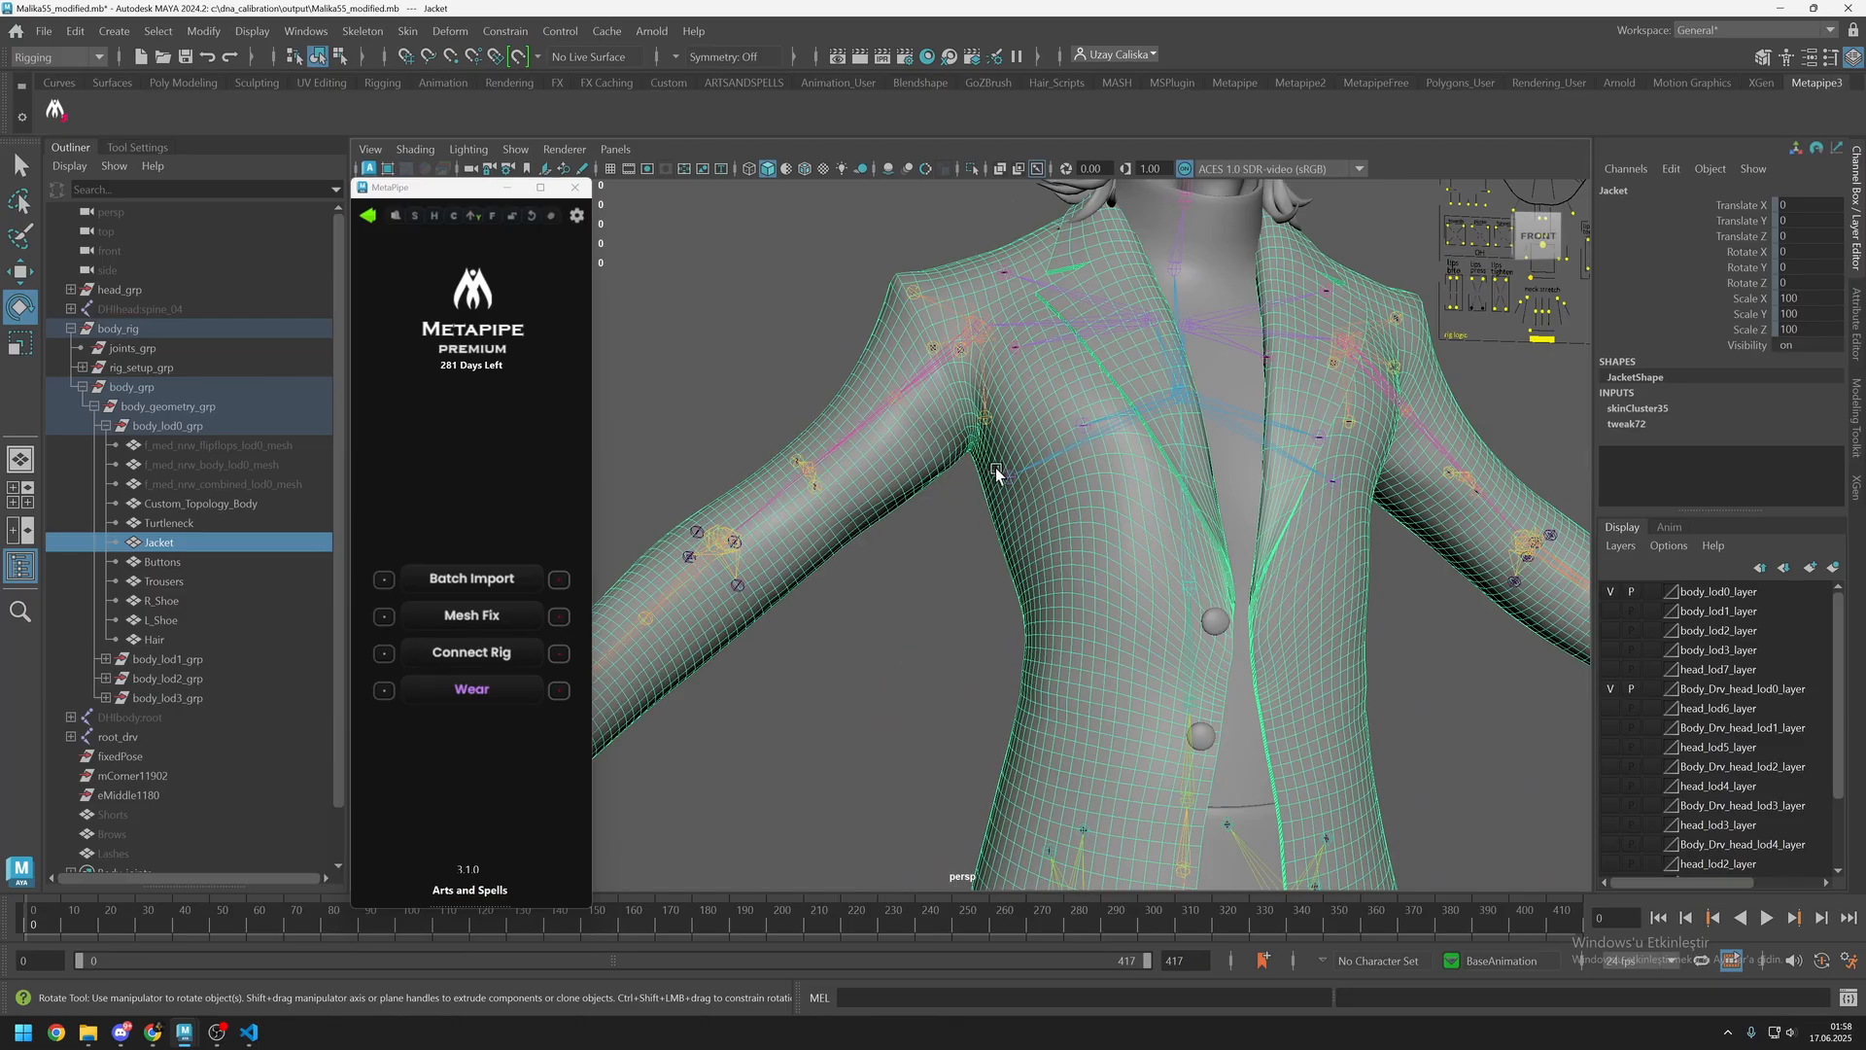
{"action": "left_click", "coordinate": [874, 420]}
{"action": "left_click_drag", "start_coordinate": [941, 403], "coordinate": [915, 364]}
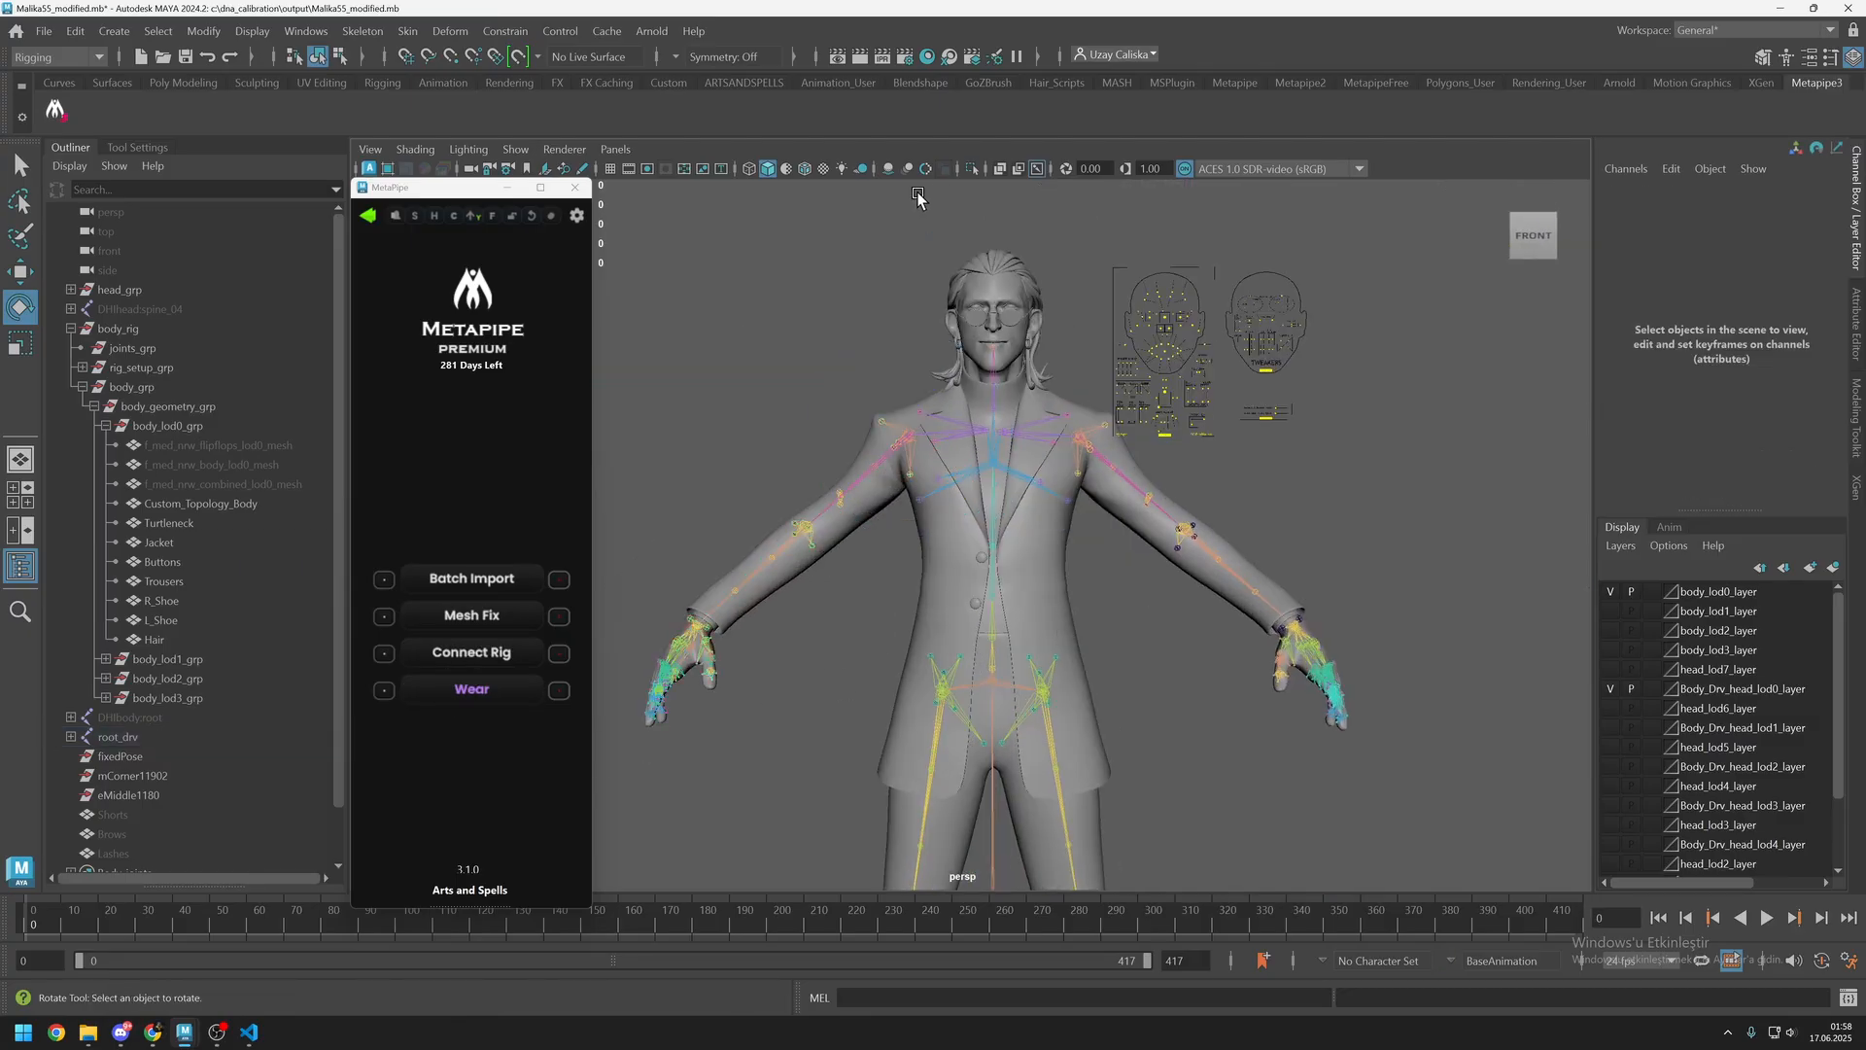
Assign separate materials to the character's meshes with Material Assign from MetaPipe's Genetics tools, and clear the selection.
{"action": "left_click", "coordinate": [370, 217]}
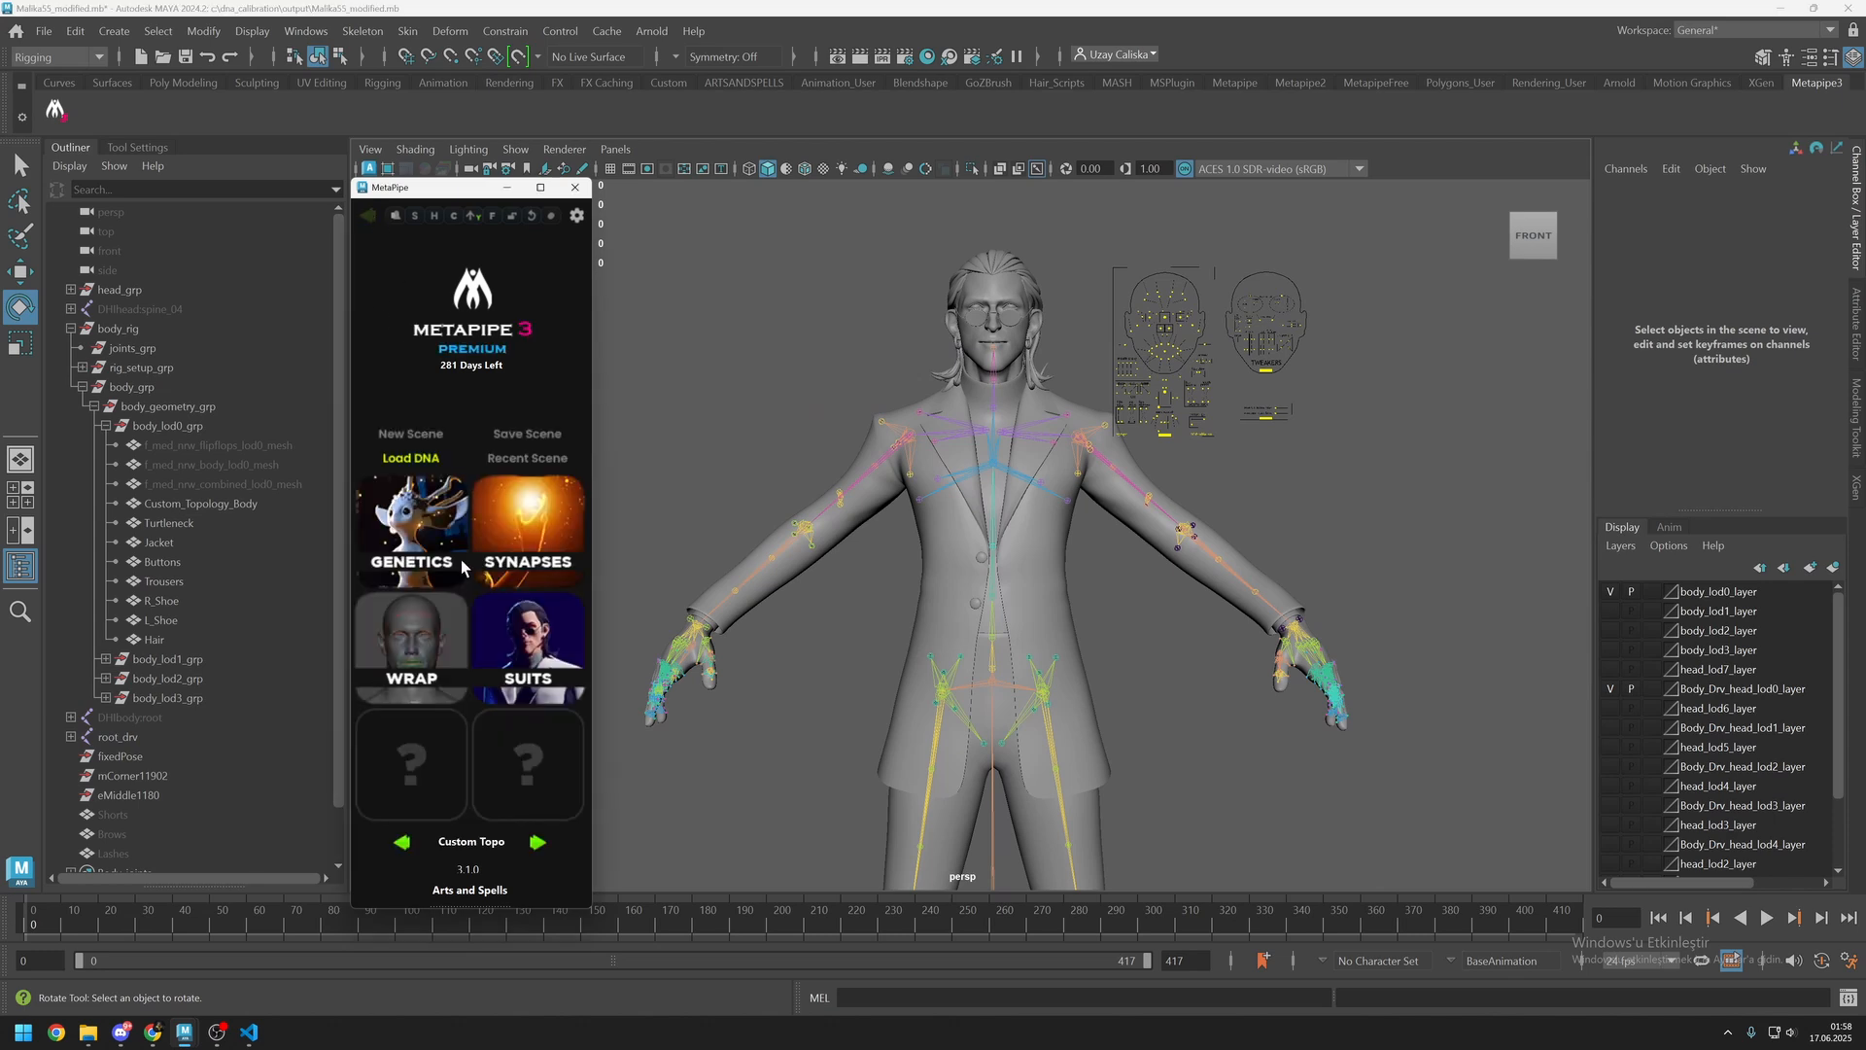
{"action": "left_click", "coordinate": [415, 538]}
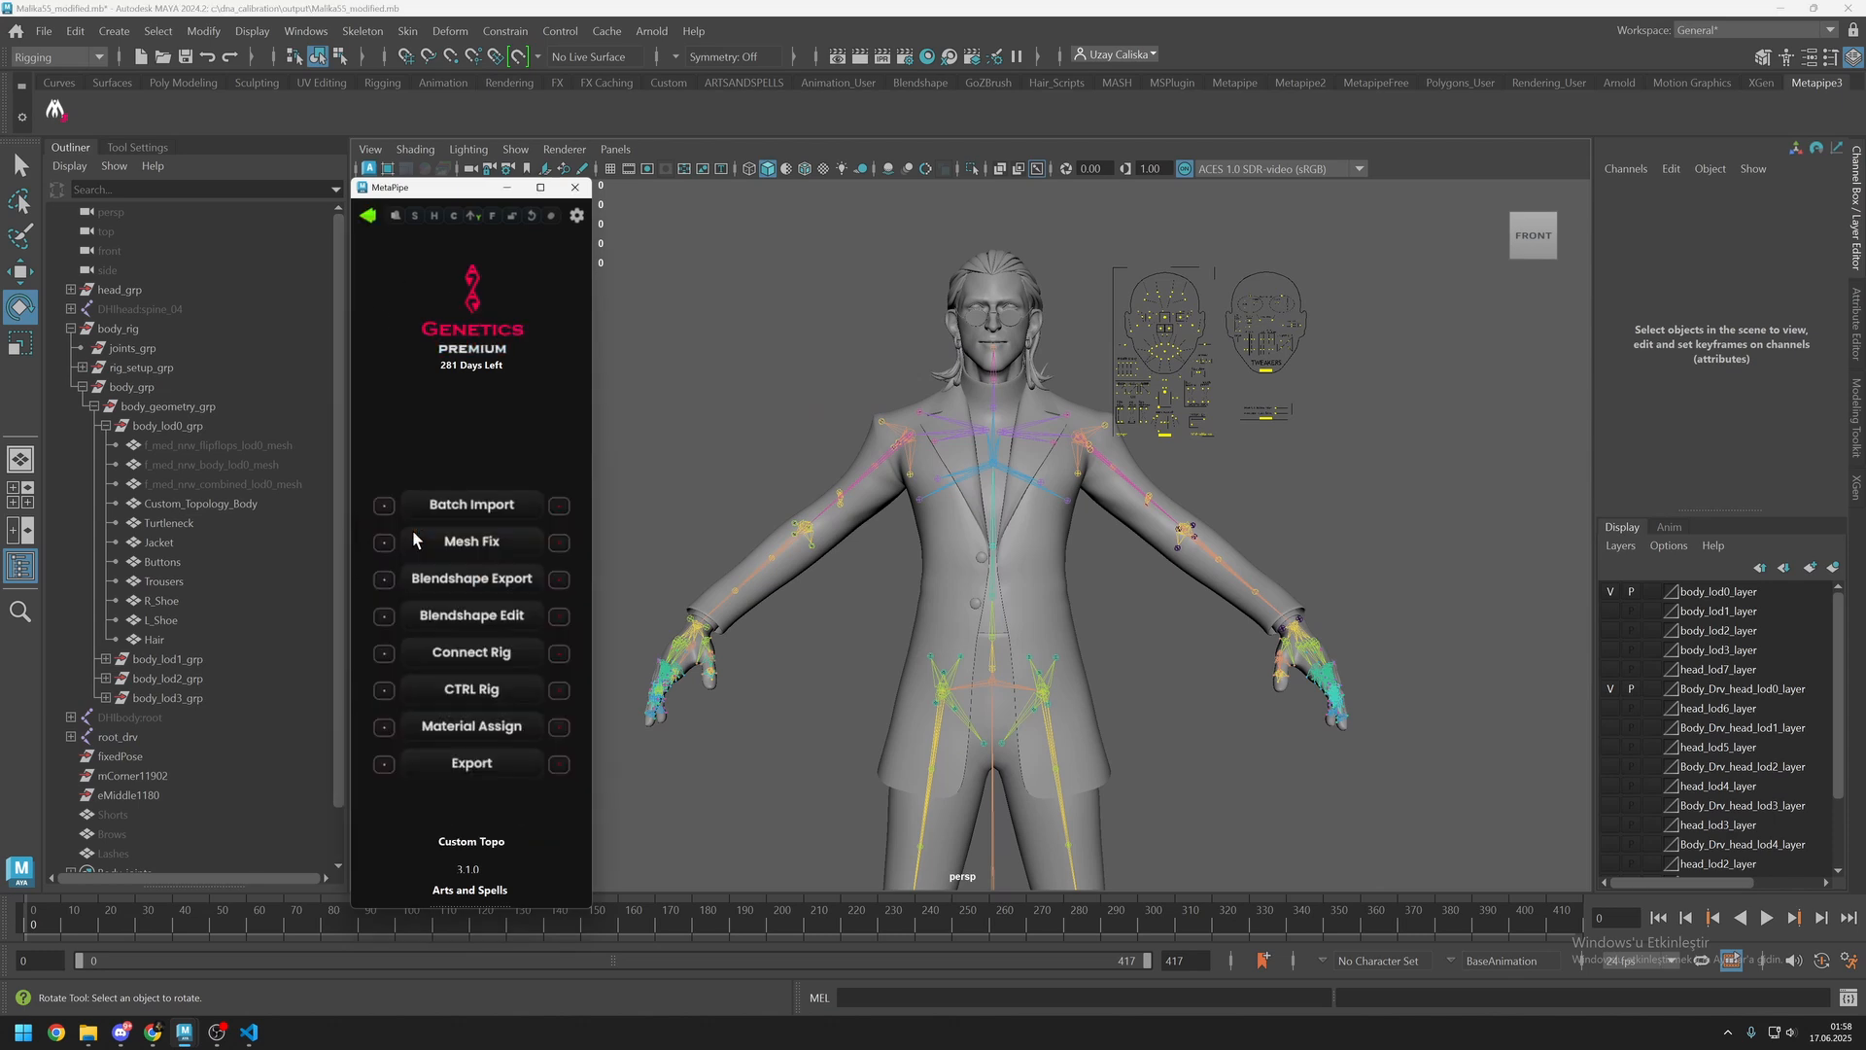
{"action": "left_click", "coordinate": [460, 723]}
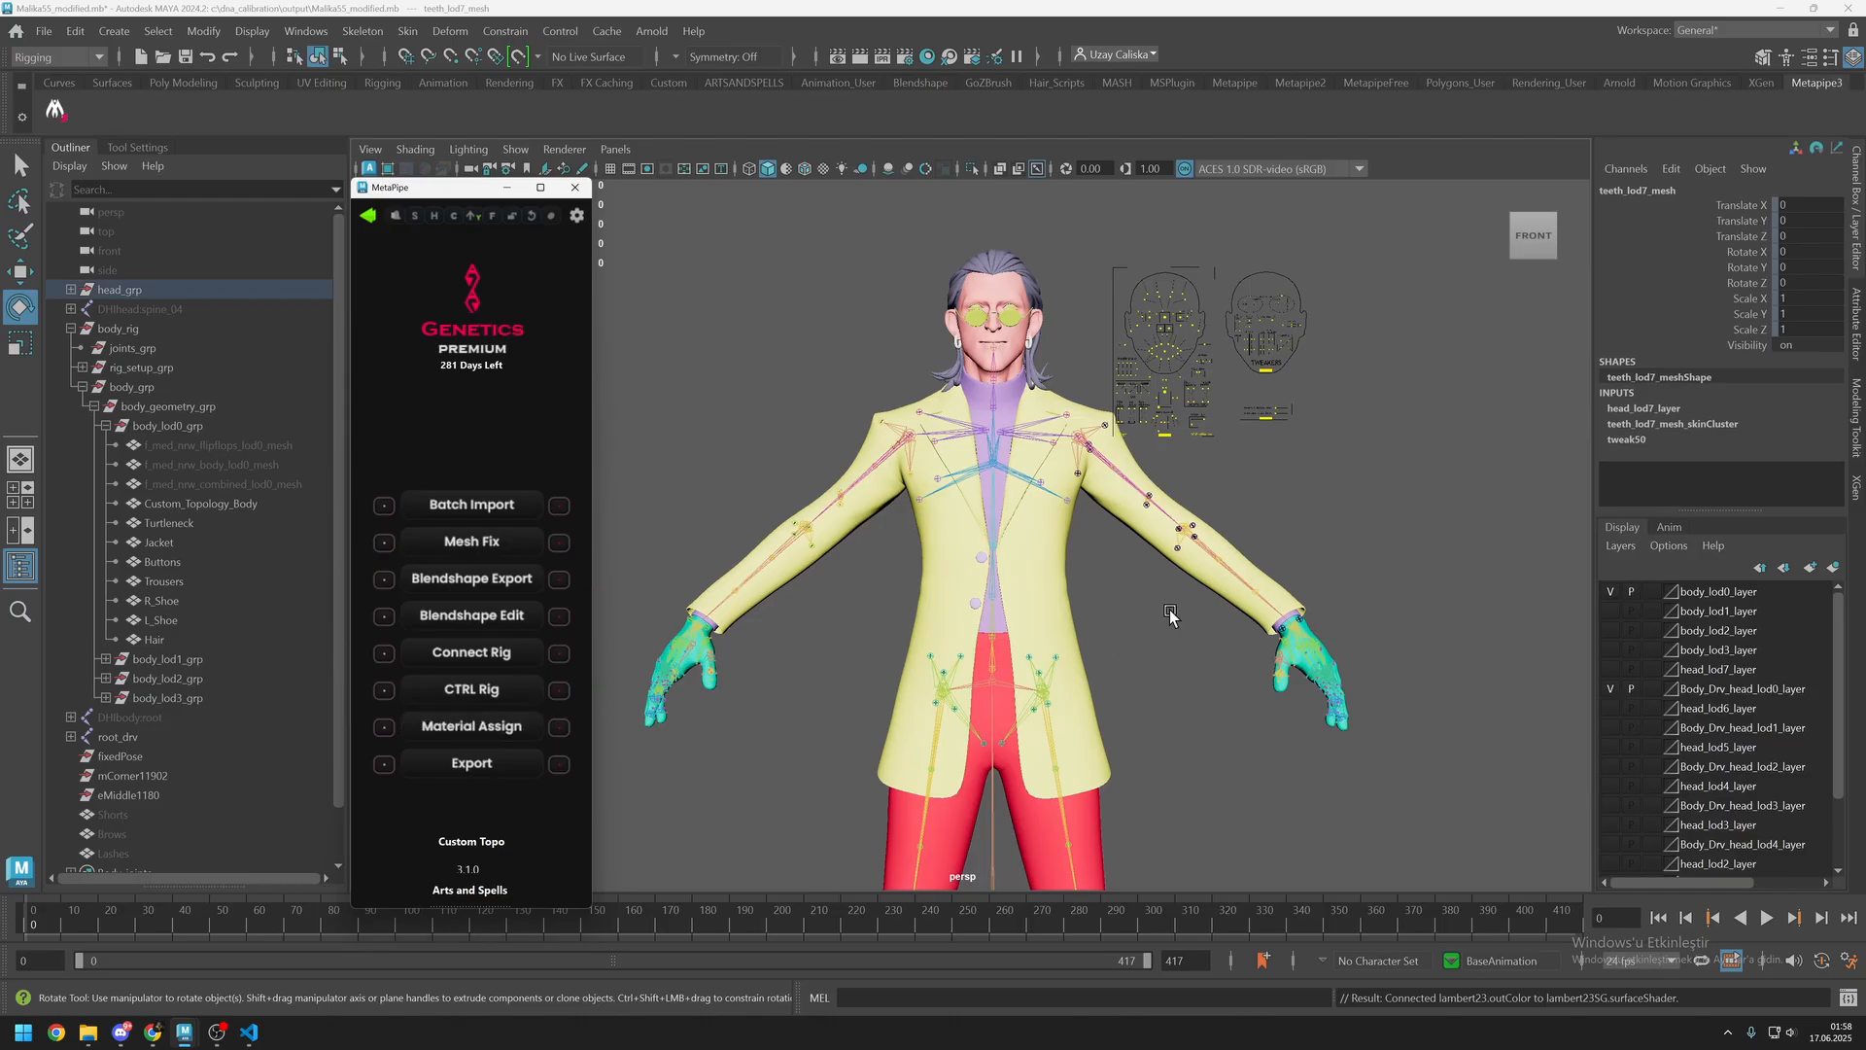
{"action": "scroll", "coordinate": [985, 557], "scroll_direction": "down", "scroll_amount": 5}
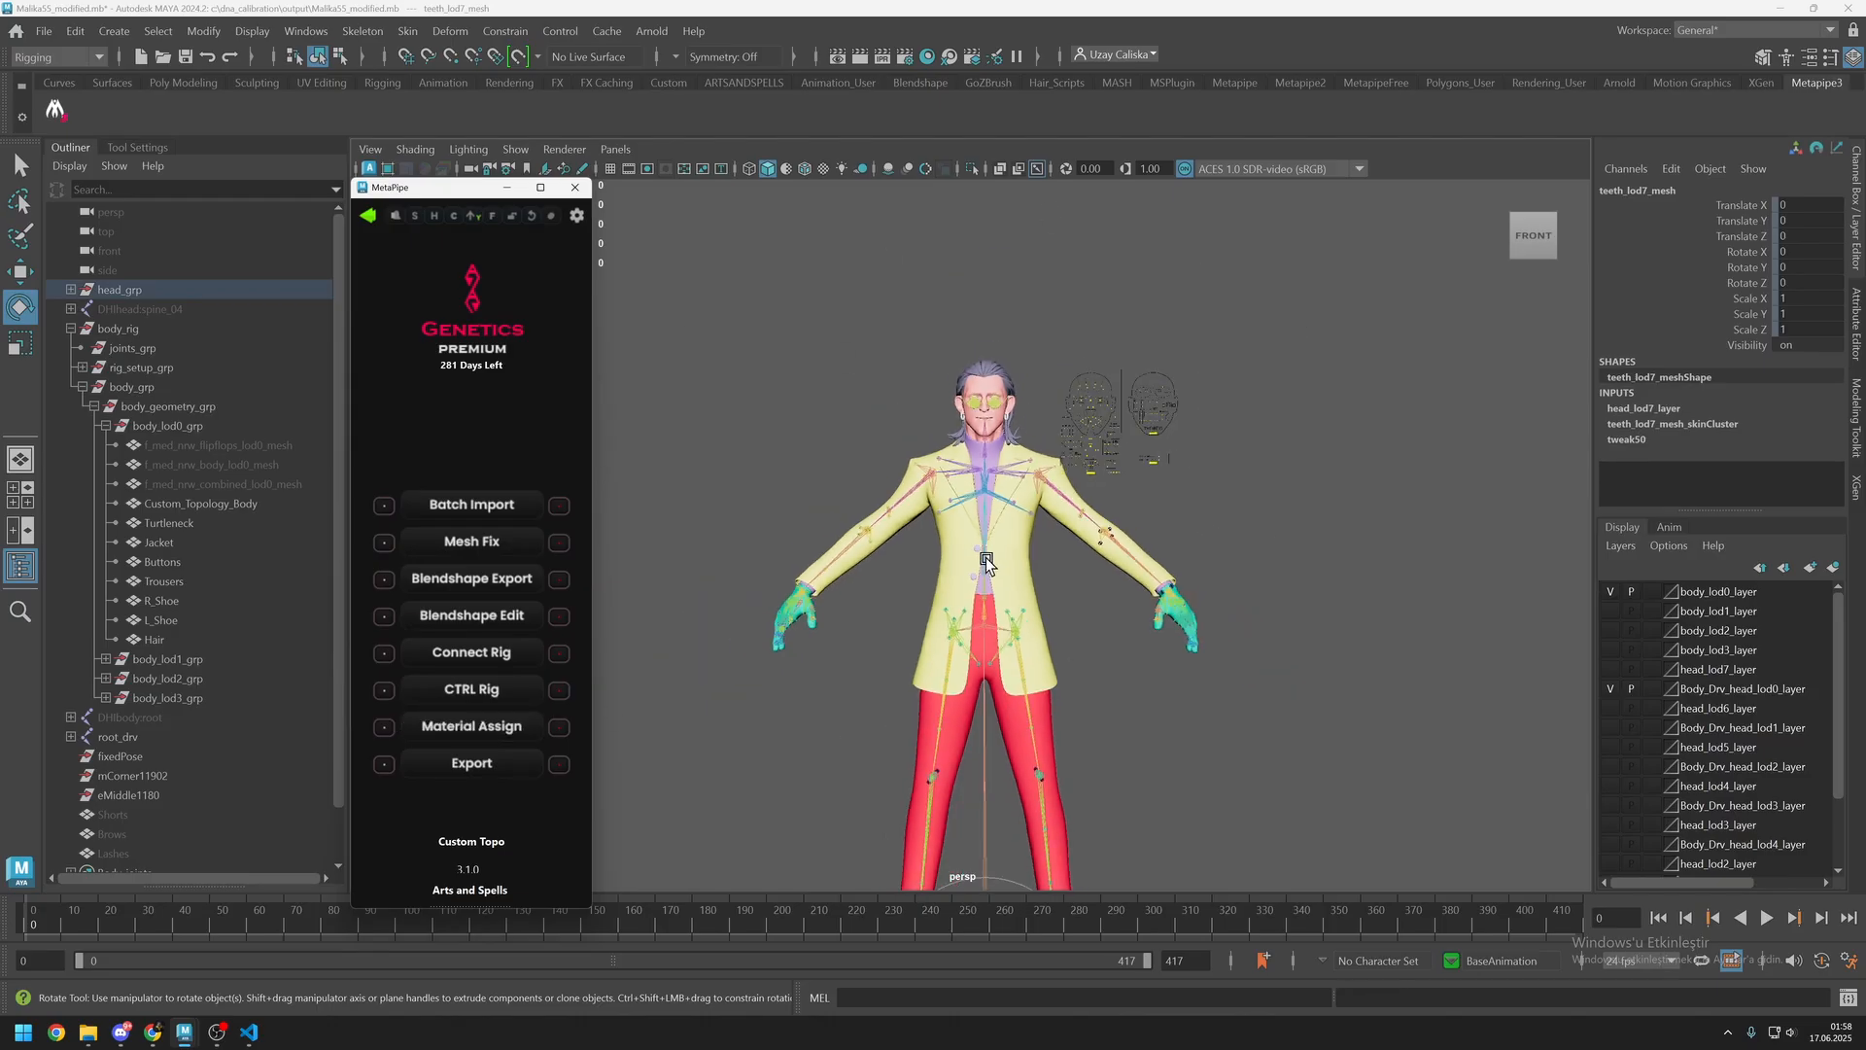
{"action": "scroll", "coordinate": [1073, 445], "scroll_direction": "up", "scroll_amount": 5}
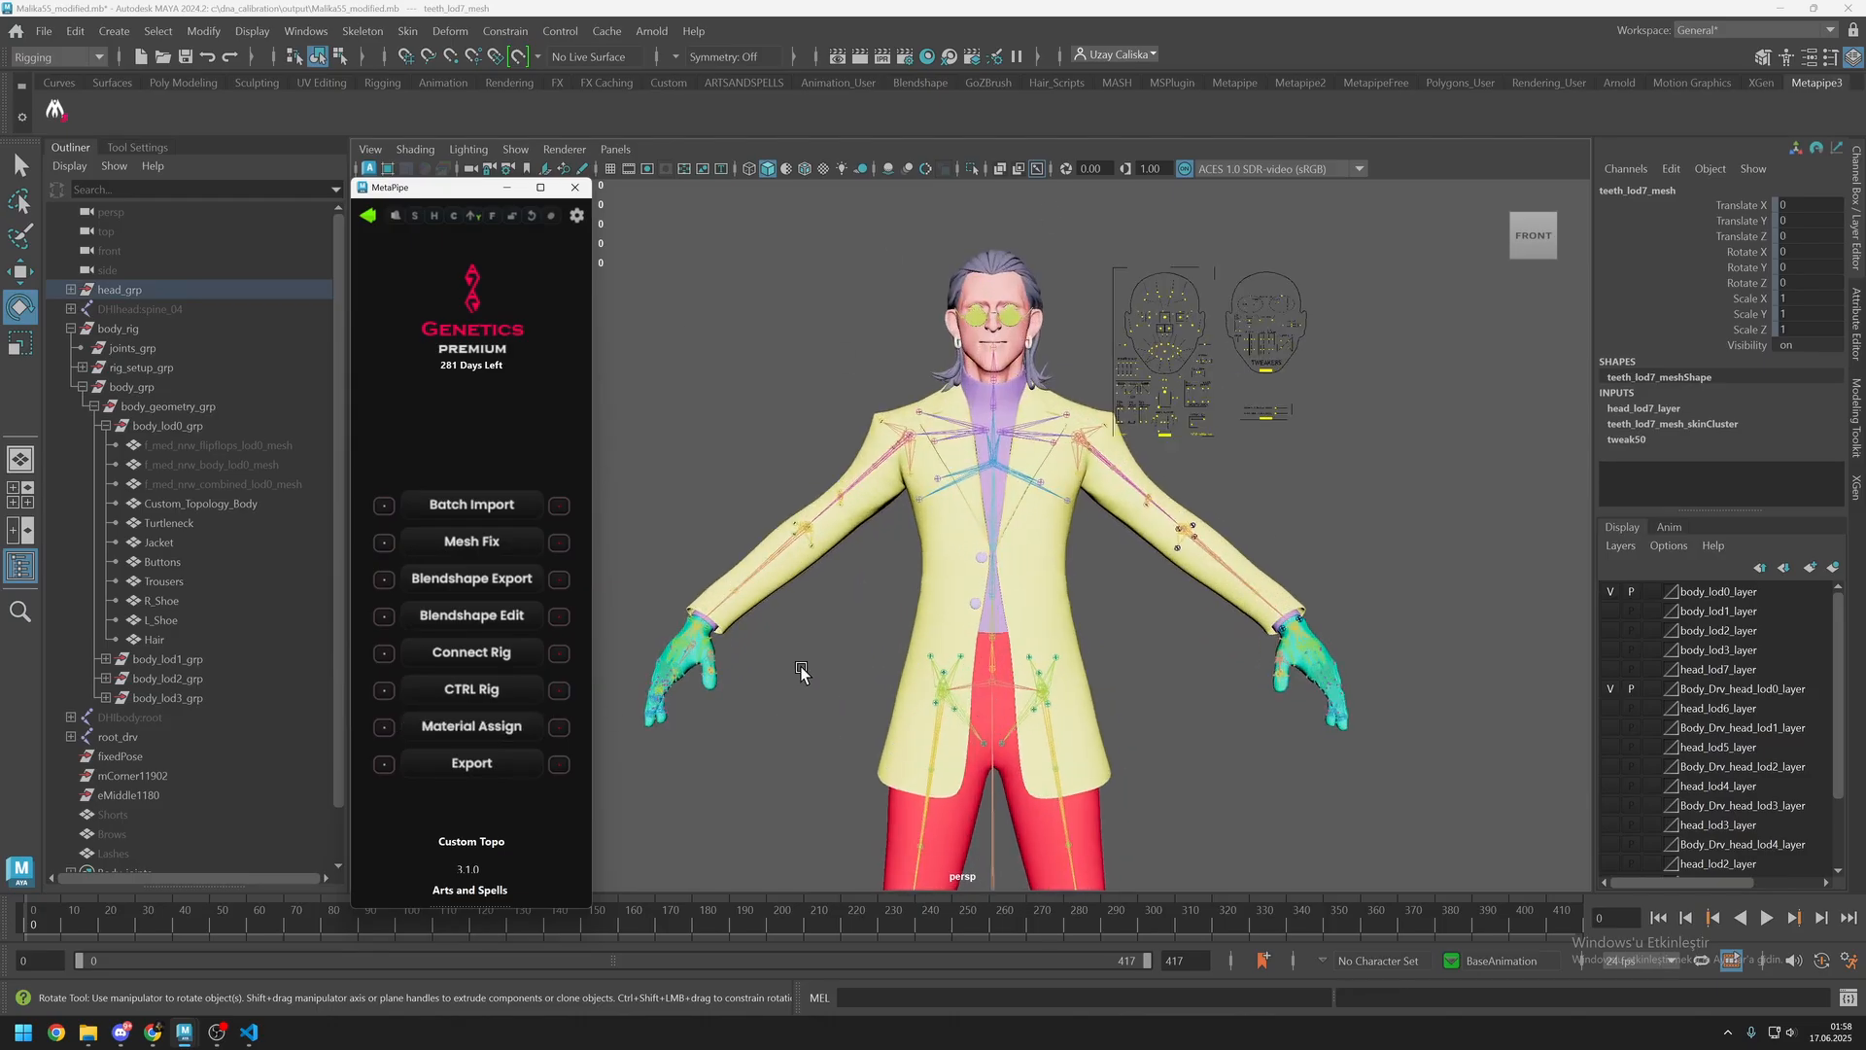
{"action": "left_click", "coordinate": [302, 460]}
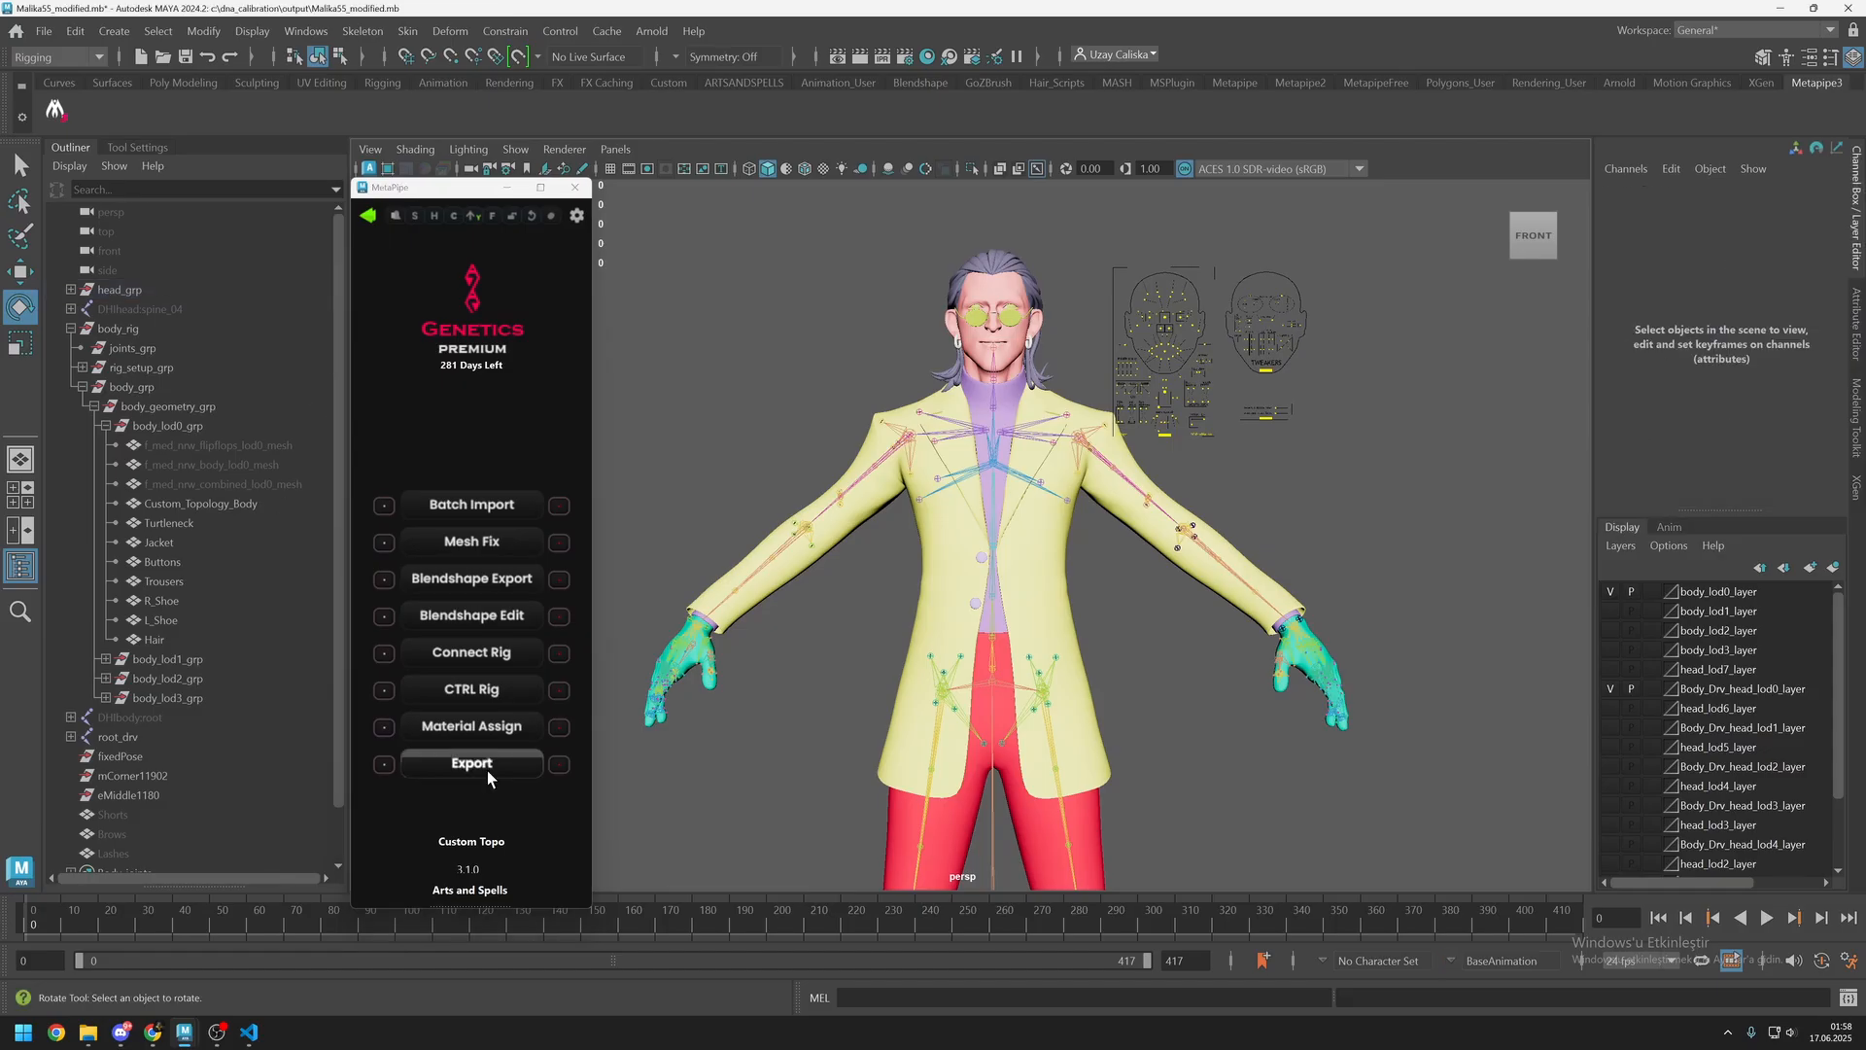